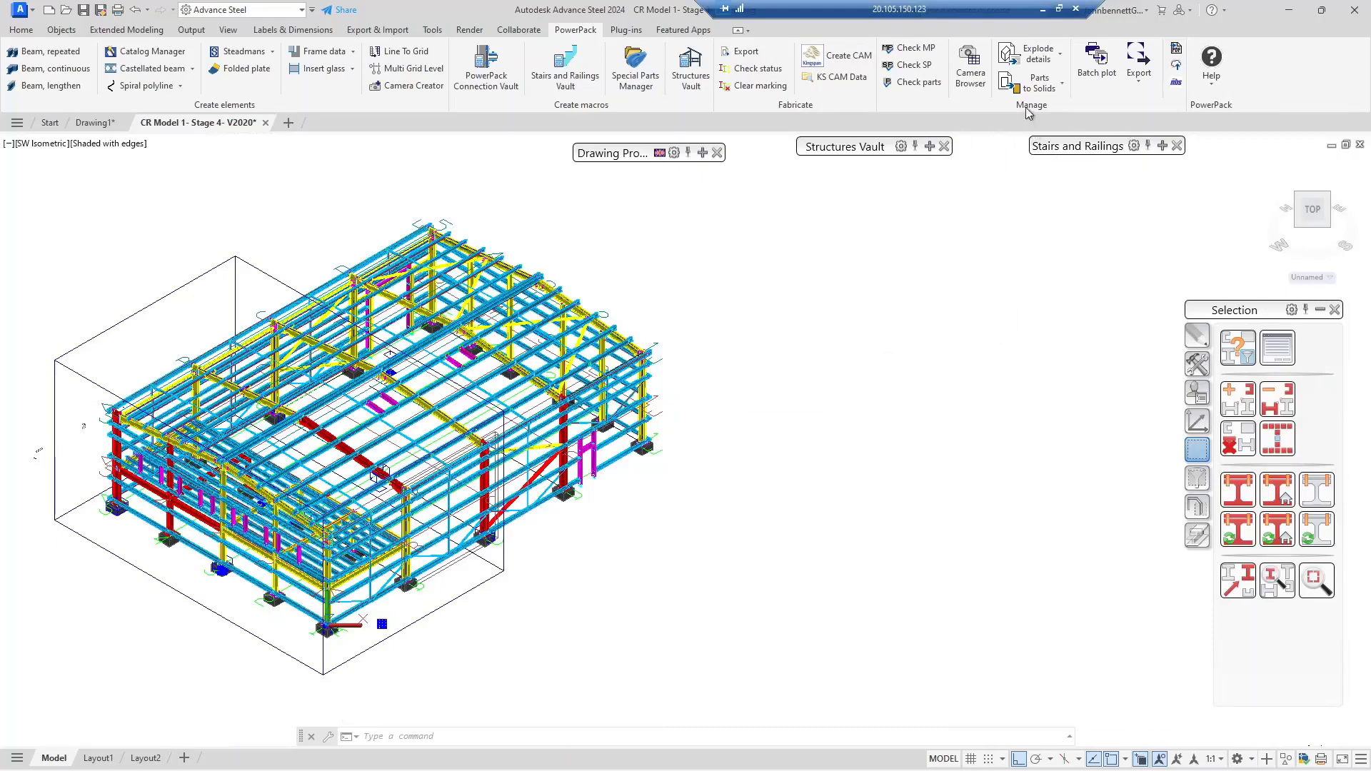
- Start the Easy Batch Plot tool and open the file selection for adding drawings from the Details folder
left_click(1097, 71)
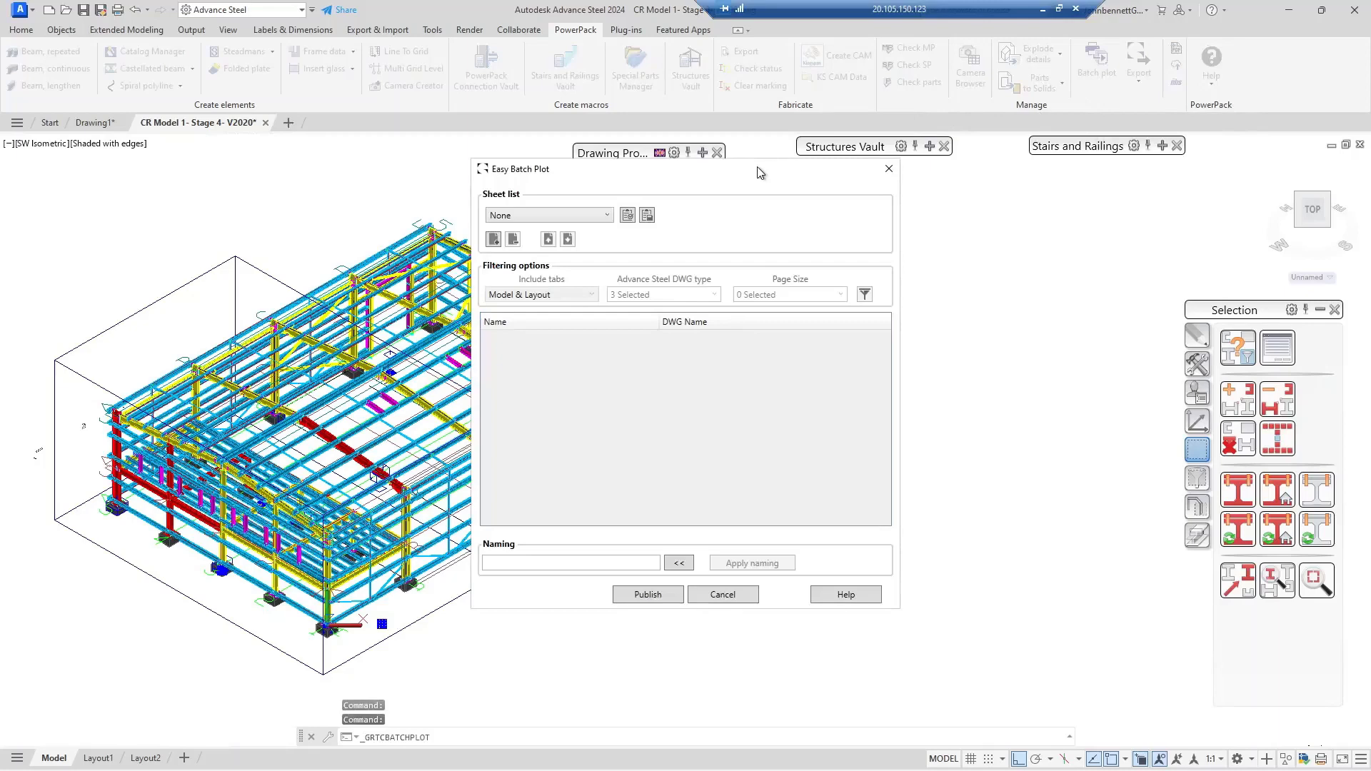
left_click_drag(743, 173, 944, 226)
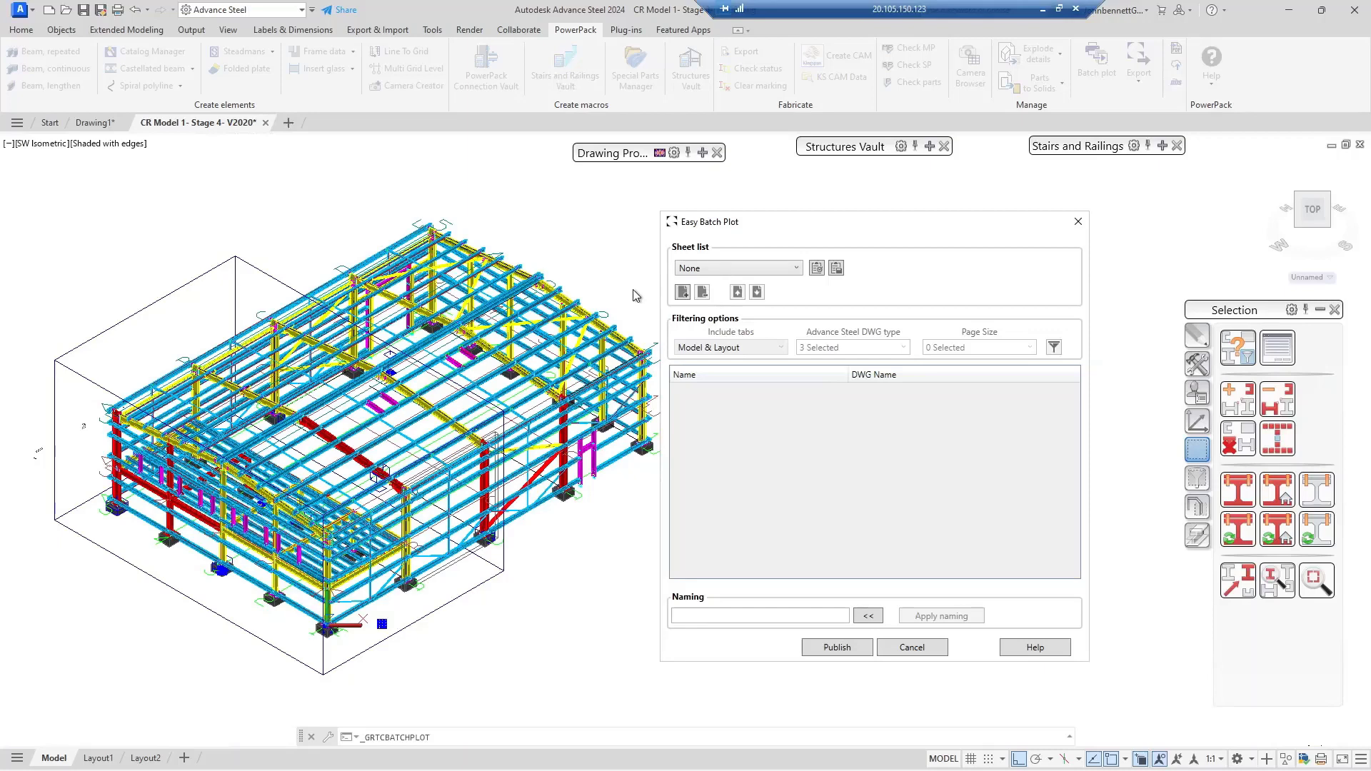
left_click(684, 293)
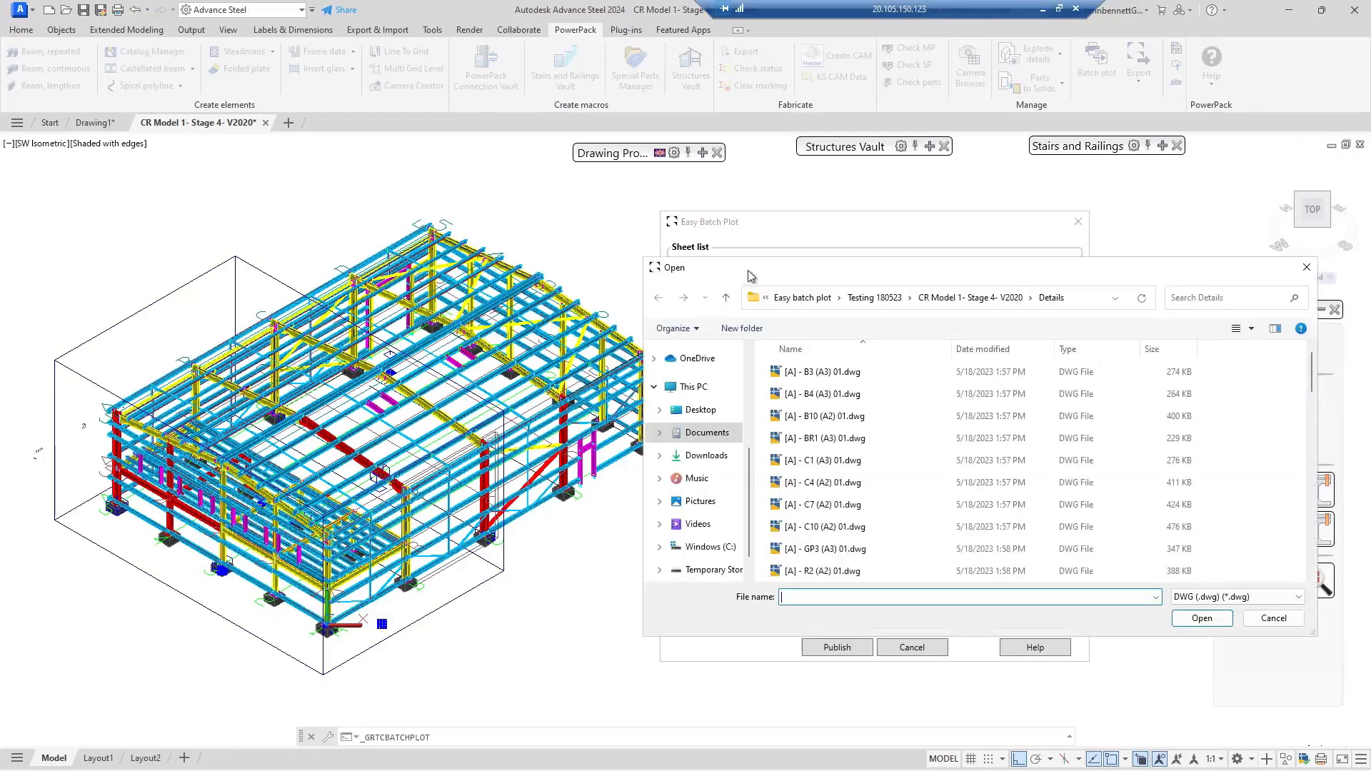
left_click_drag(749, 275, 770, 310)
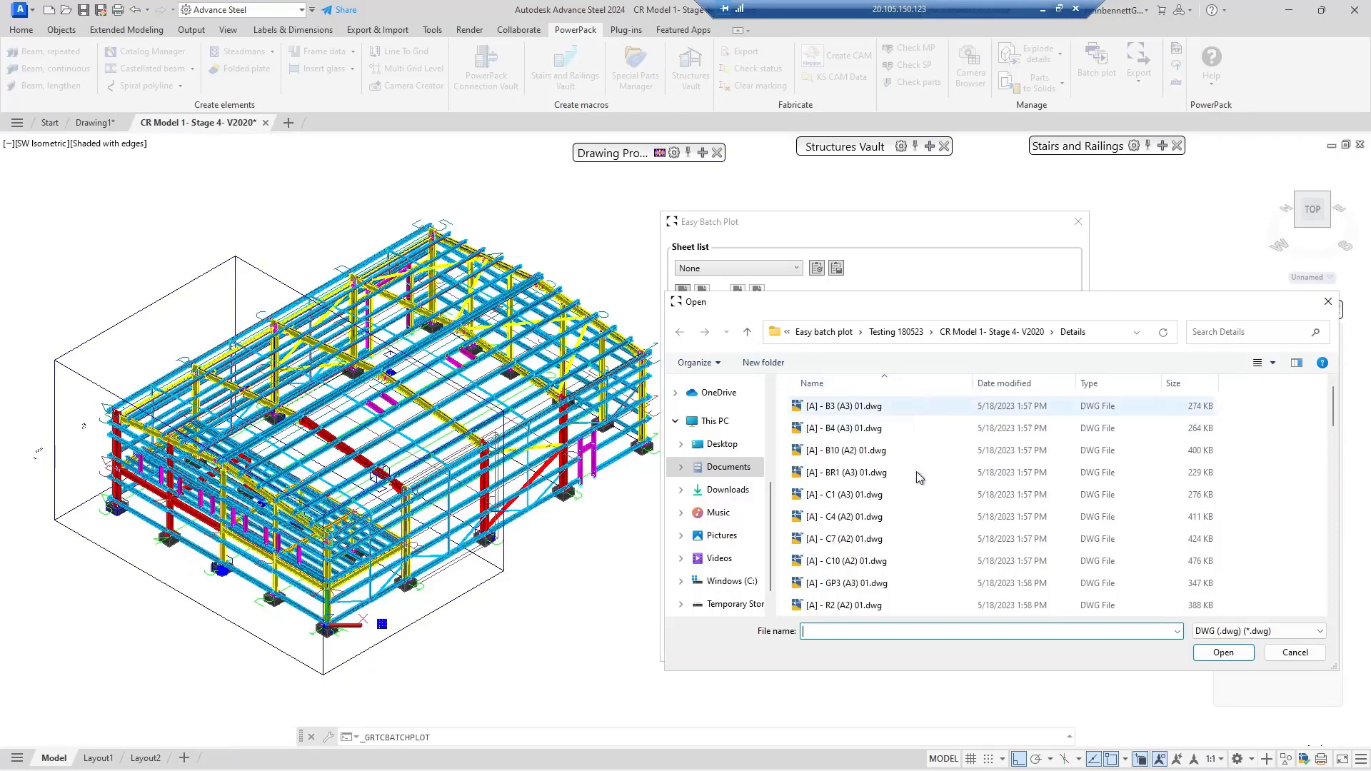
- Add all drawings in the Details folder, from [A] - B3 (A3) 01.dwg to the last [S] drawing, to the sheet list
scroll(907, 503, "down", 1)
scroll(902, 529, "down", 10)
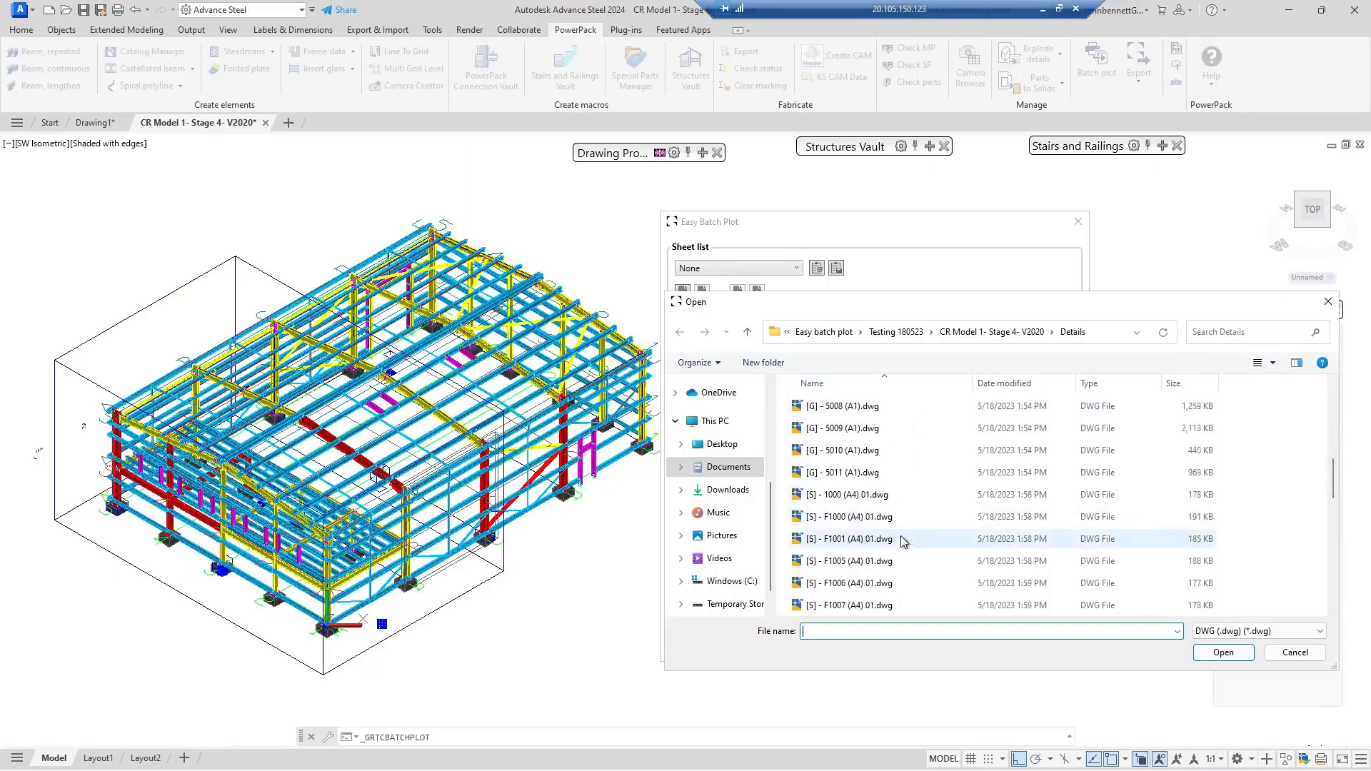
scroll(903, 529, "up", 8)
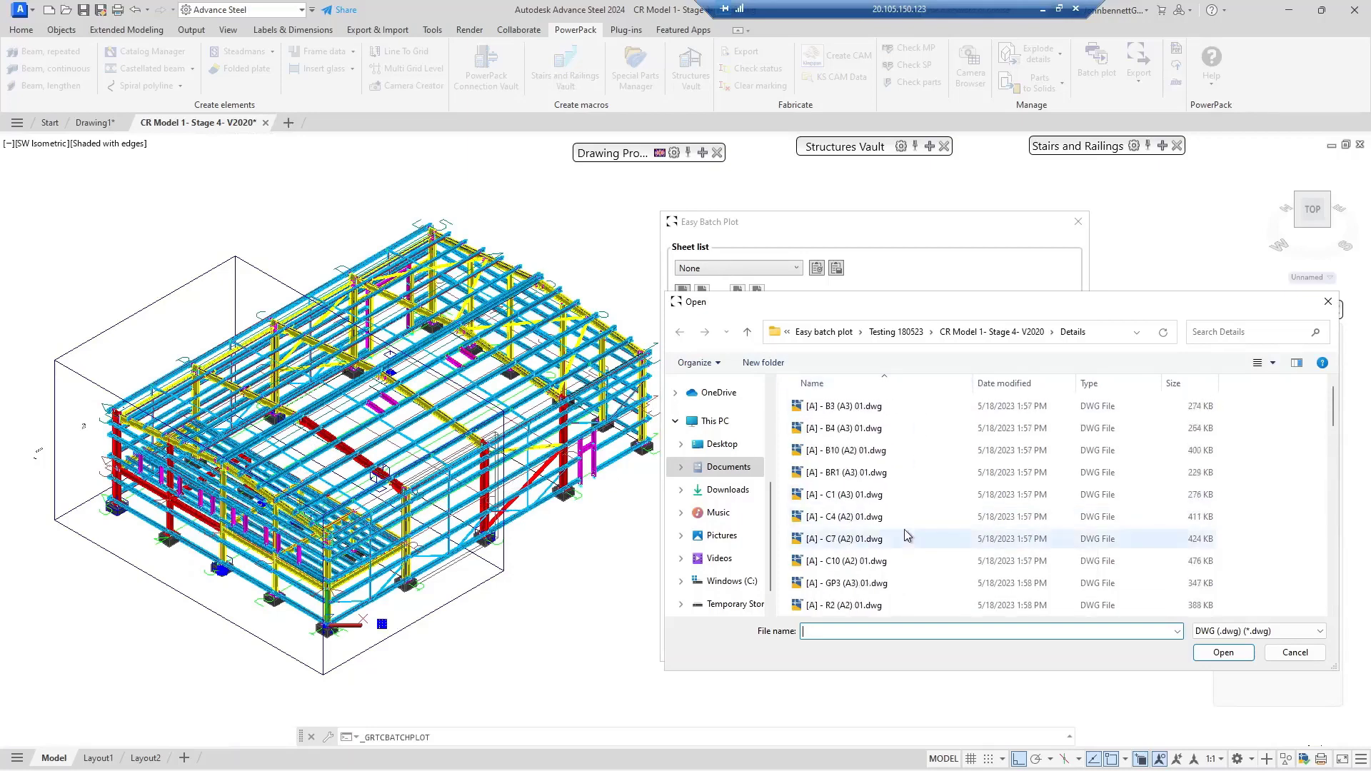
scroll(904, 517, "up", 4)
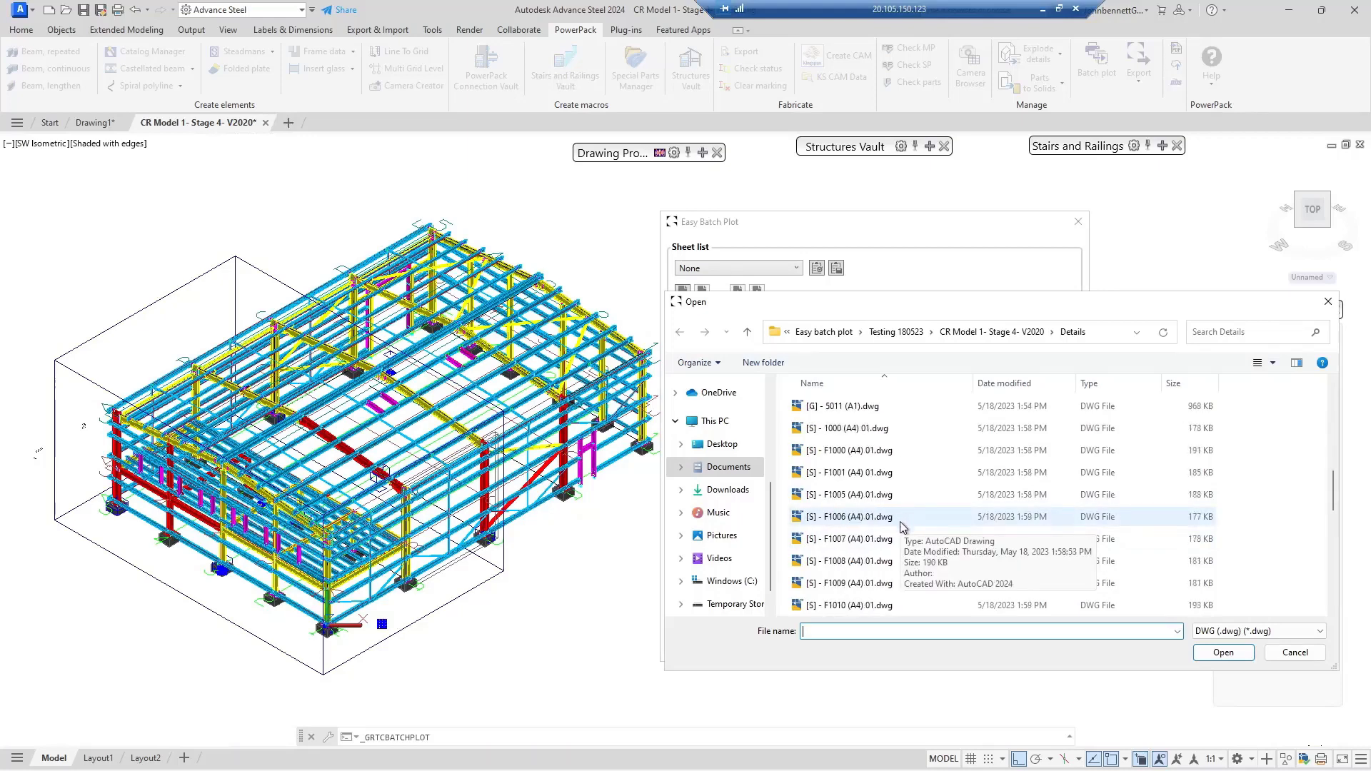
left_click(874, 407)
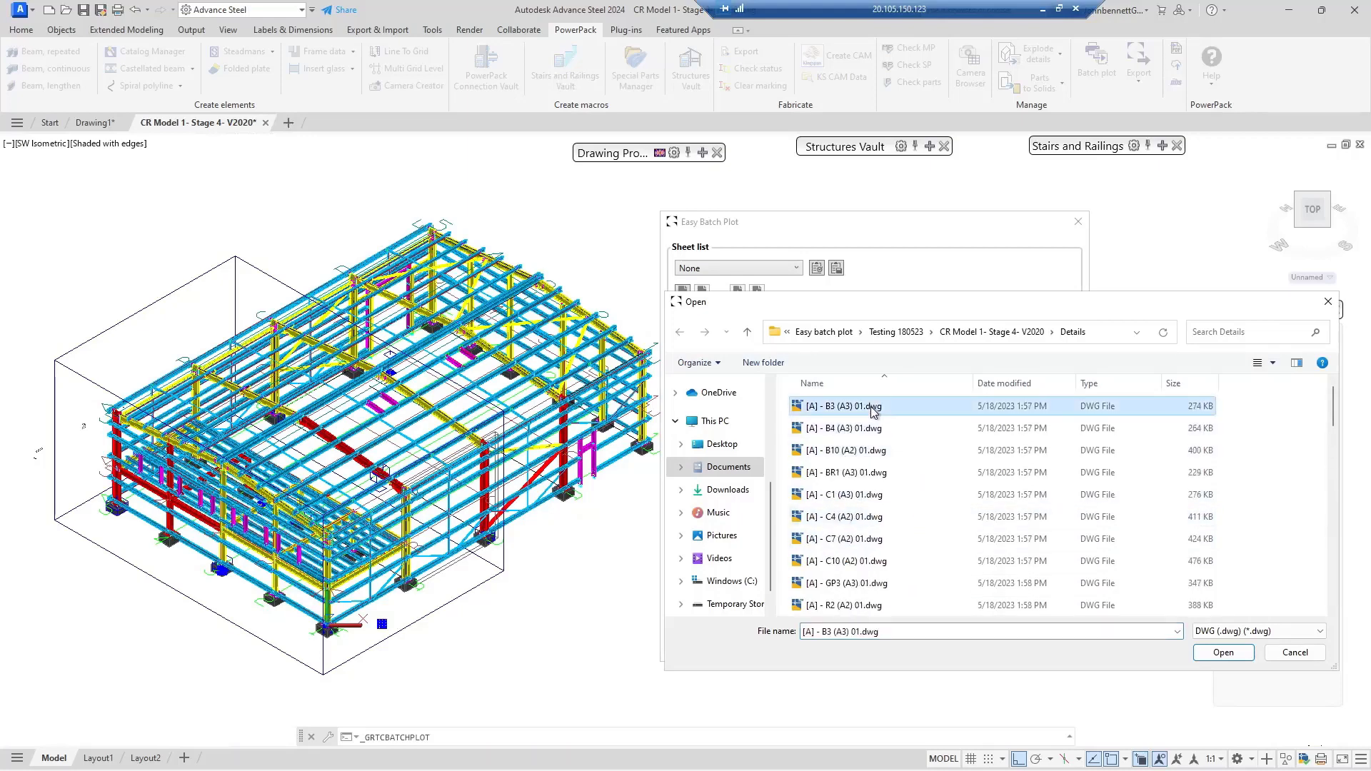
scroll(884, 584, "down", 3)
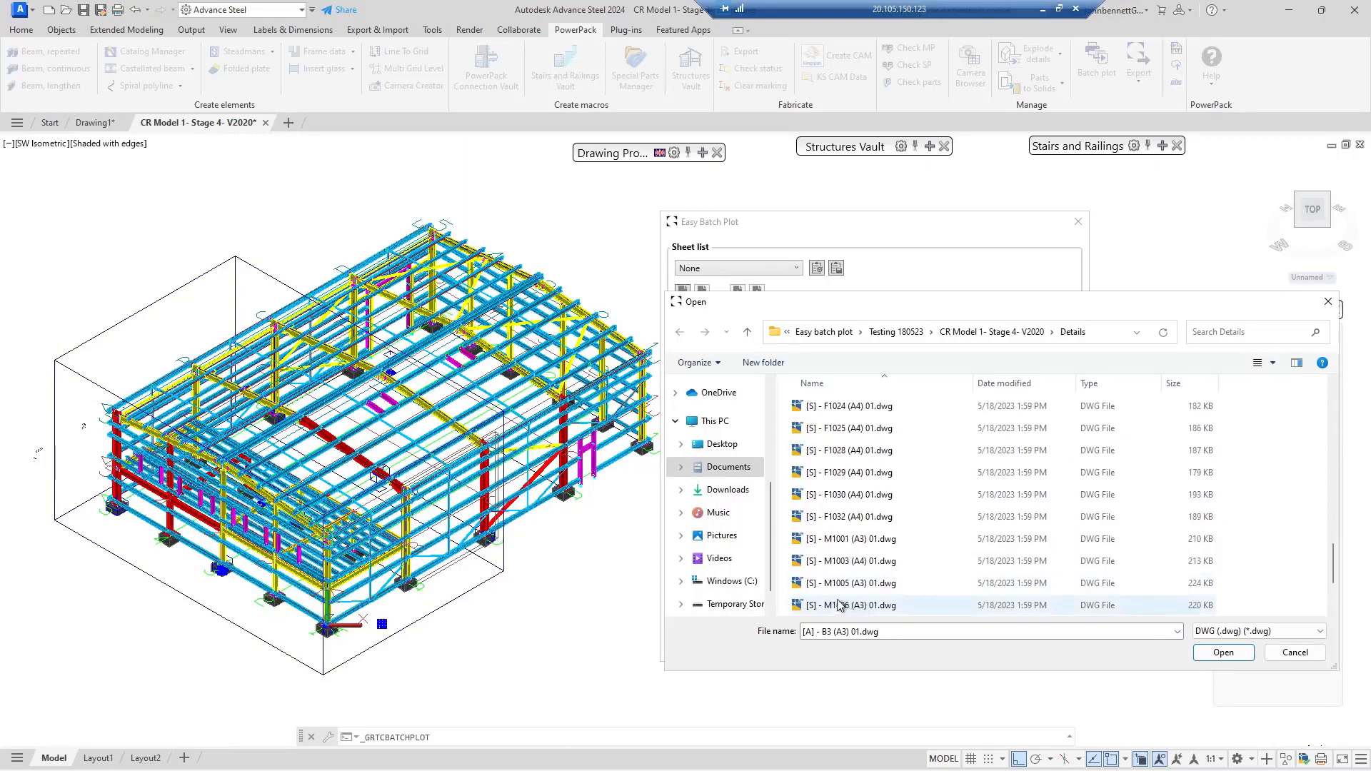
scroll(839, 608, "down", 5)
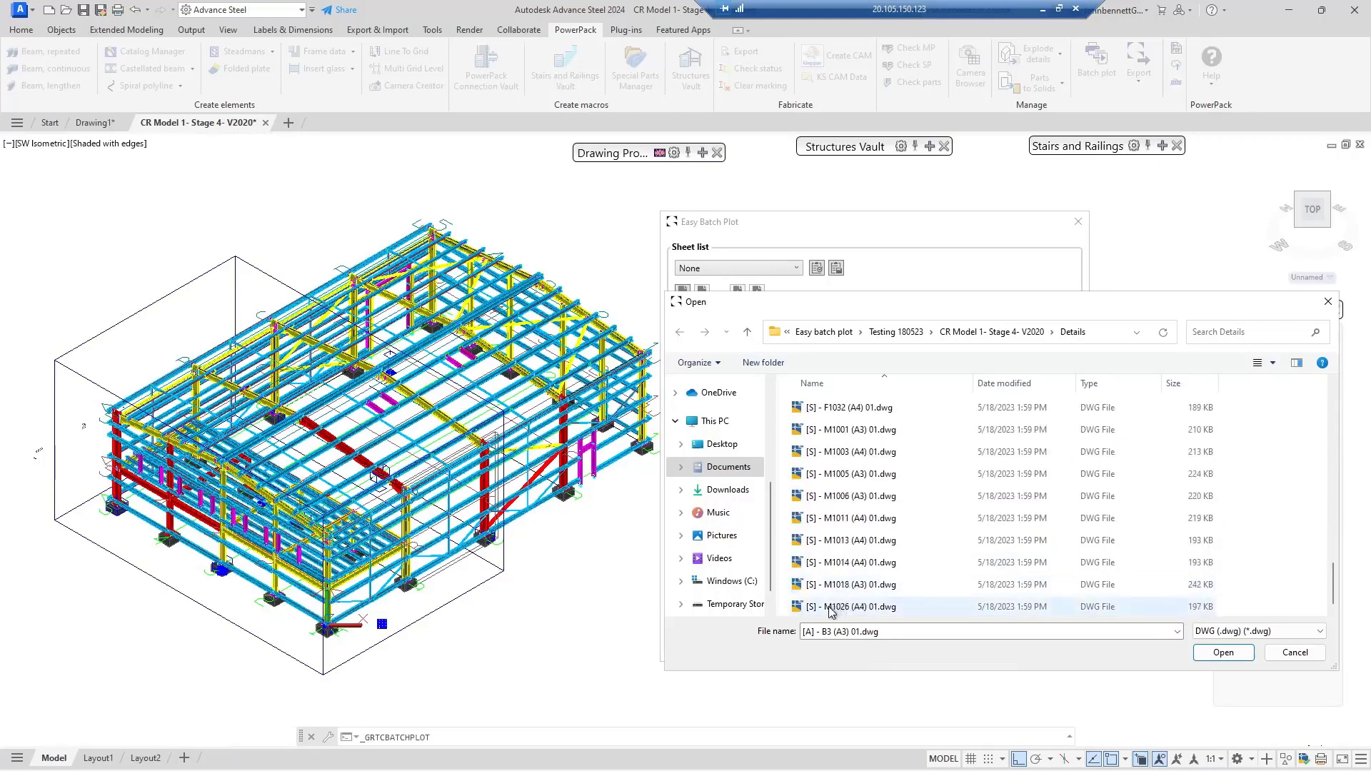
left_click(838, 608, "shift")
left_click(1220, 654)
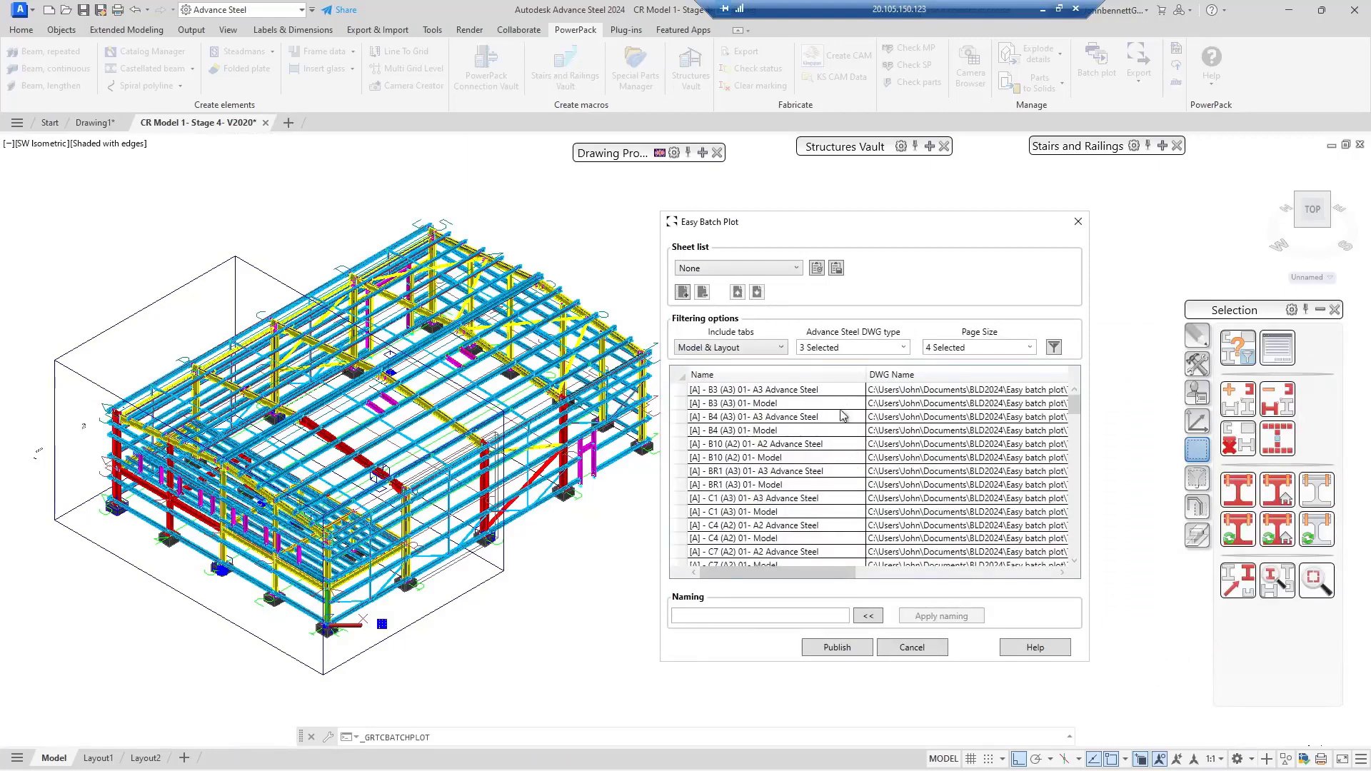
- Filter the loaded sheets to include only Layout tabs, leaving out the Model tabs
scroll(822, 529, "down", 20)
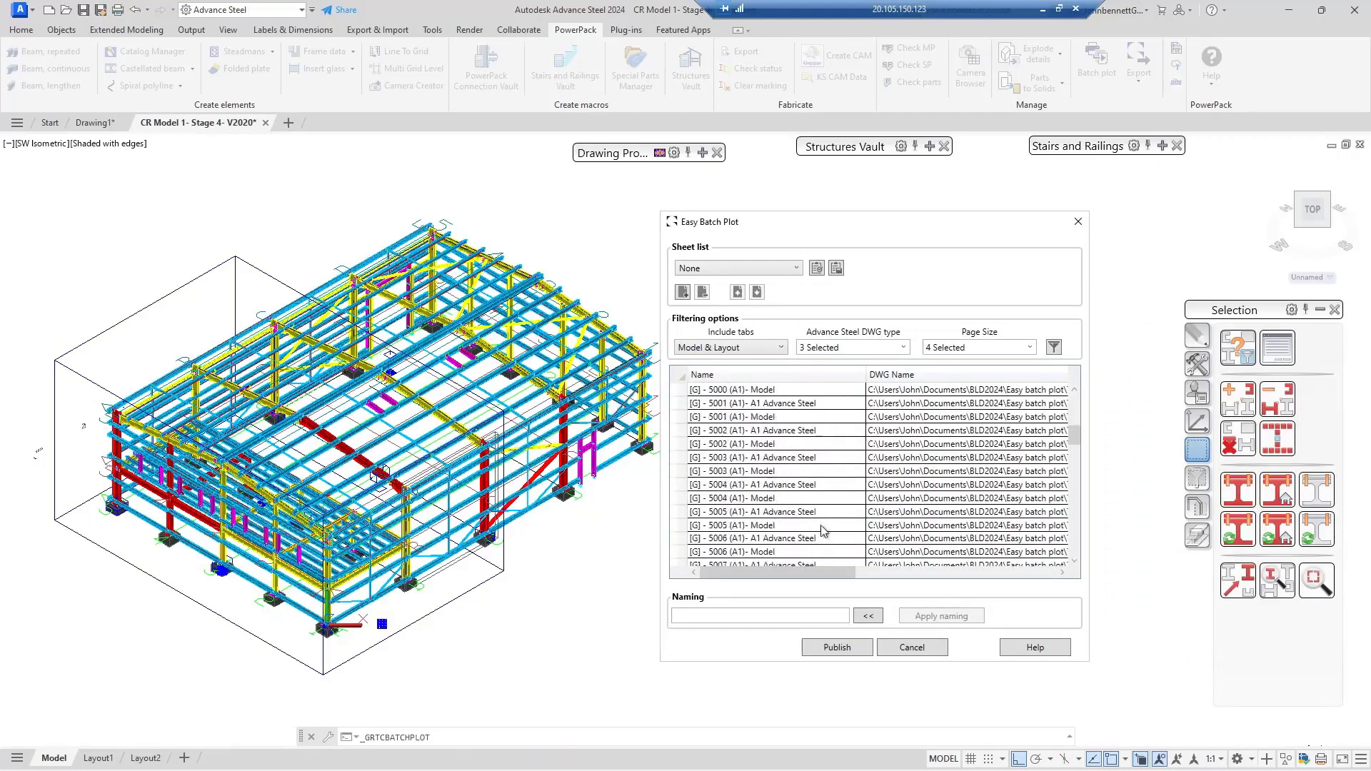
scroll(826, 527, "down", 15)
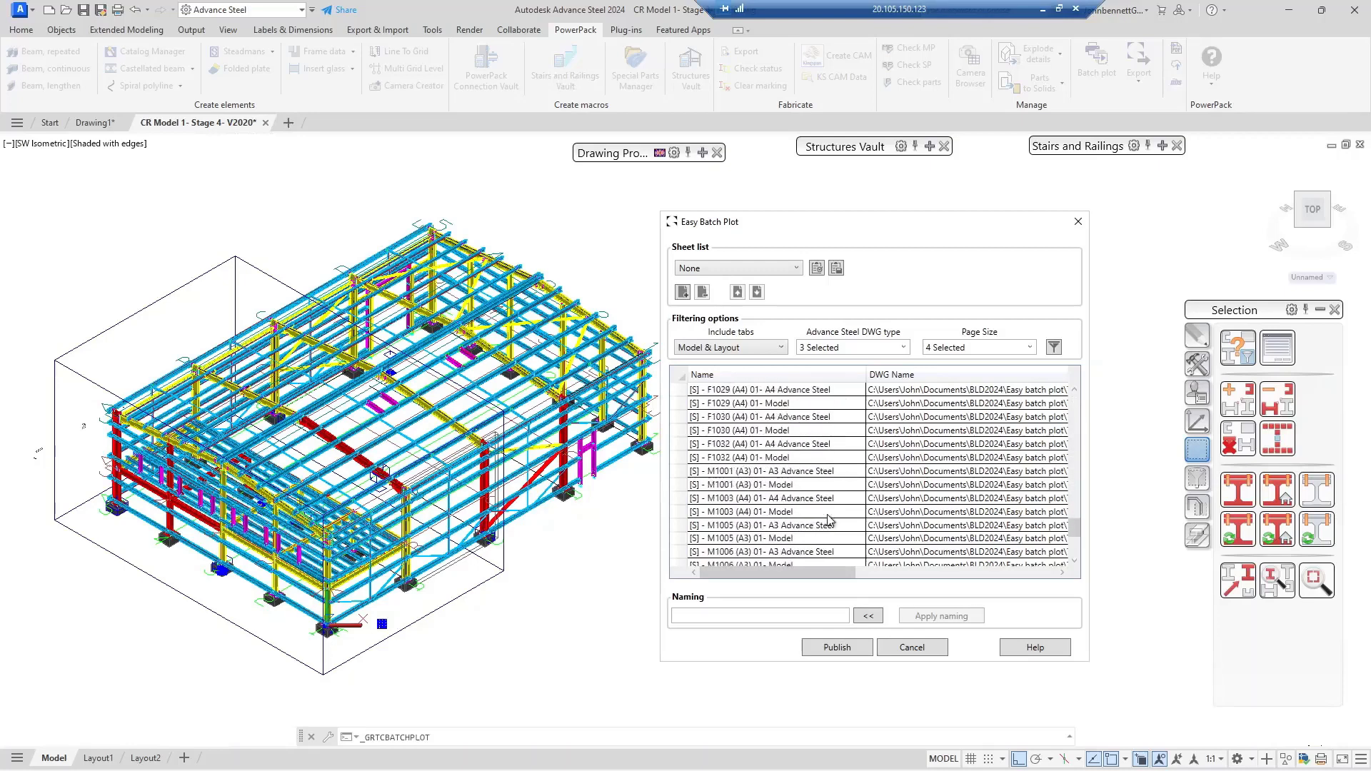
scroll(826, 527, "up", 20)
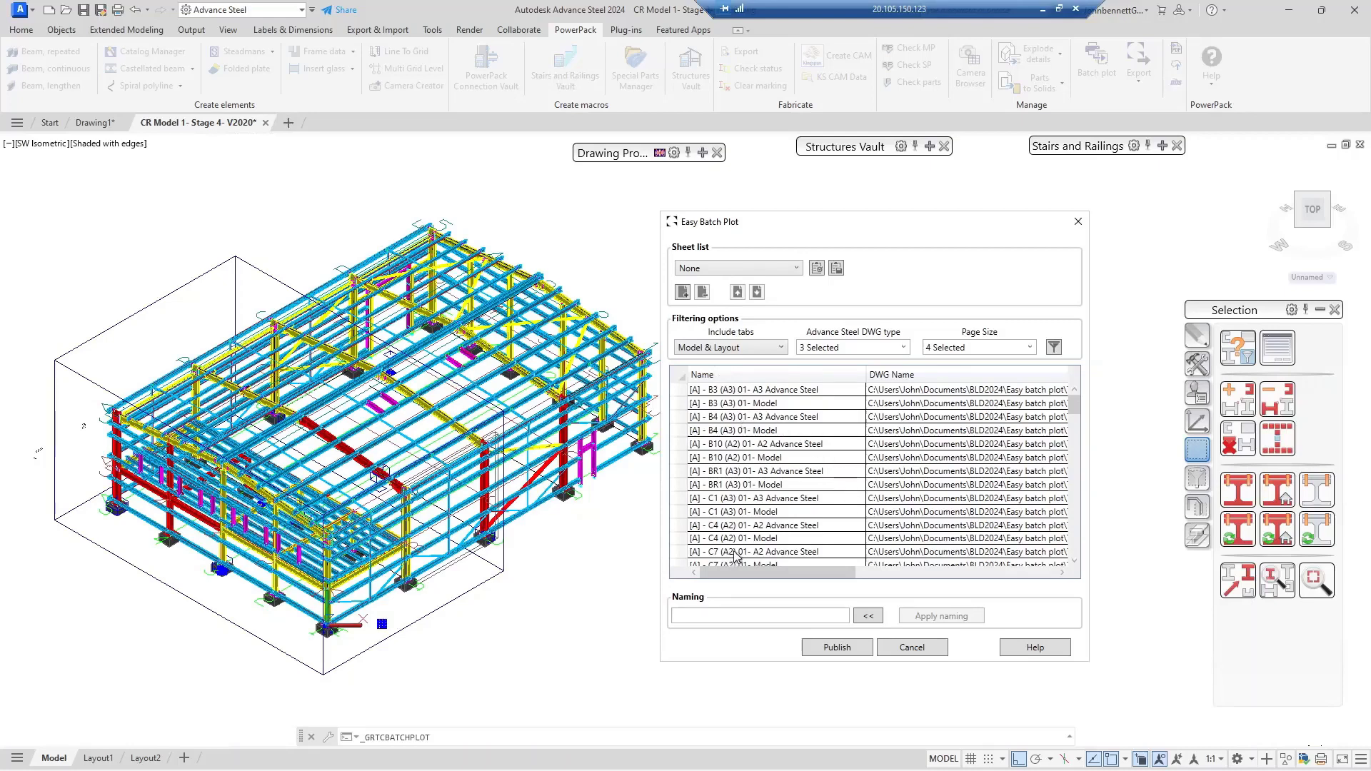
left_click(781, 348)
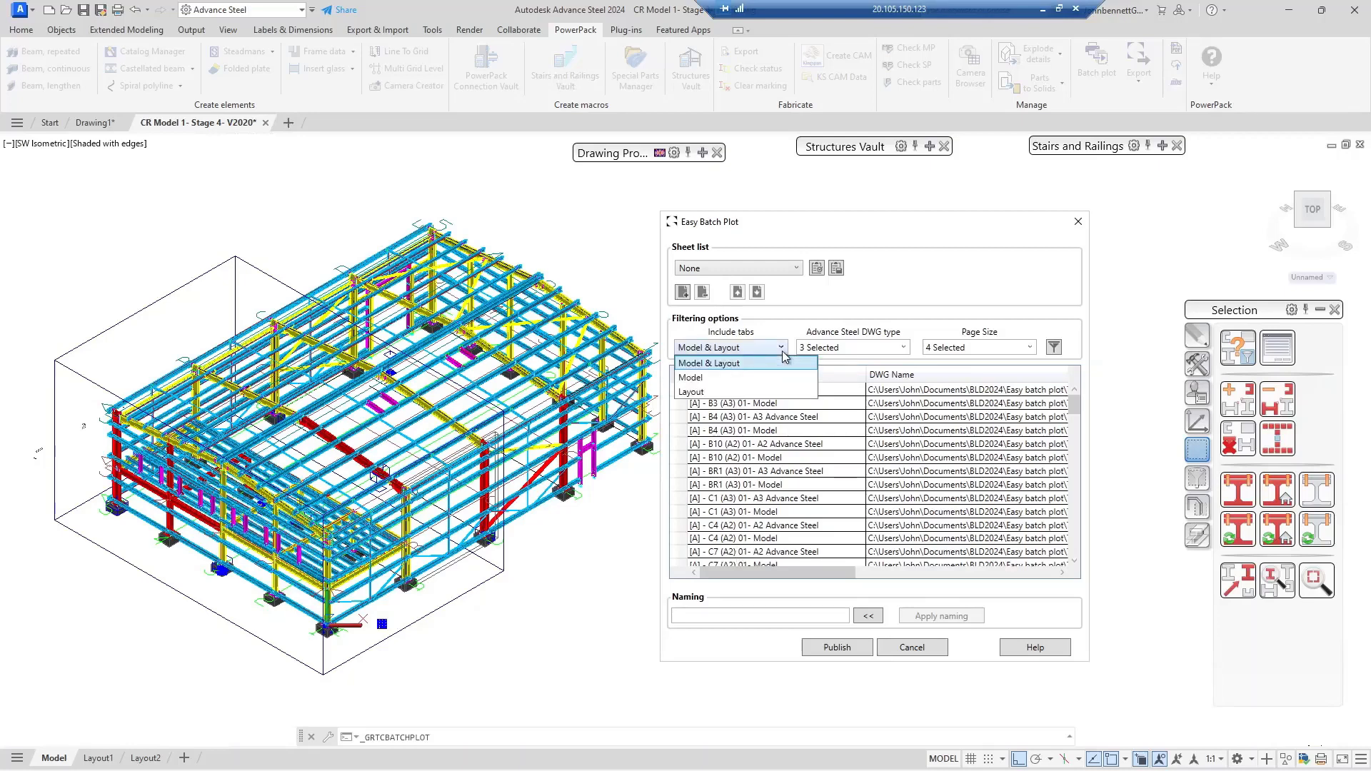
left_click(689, 394)
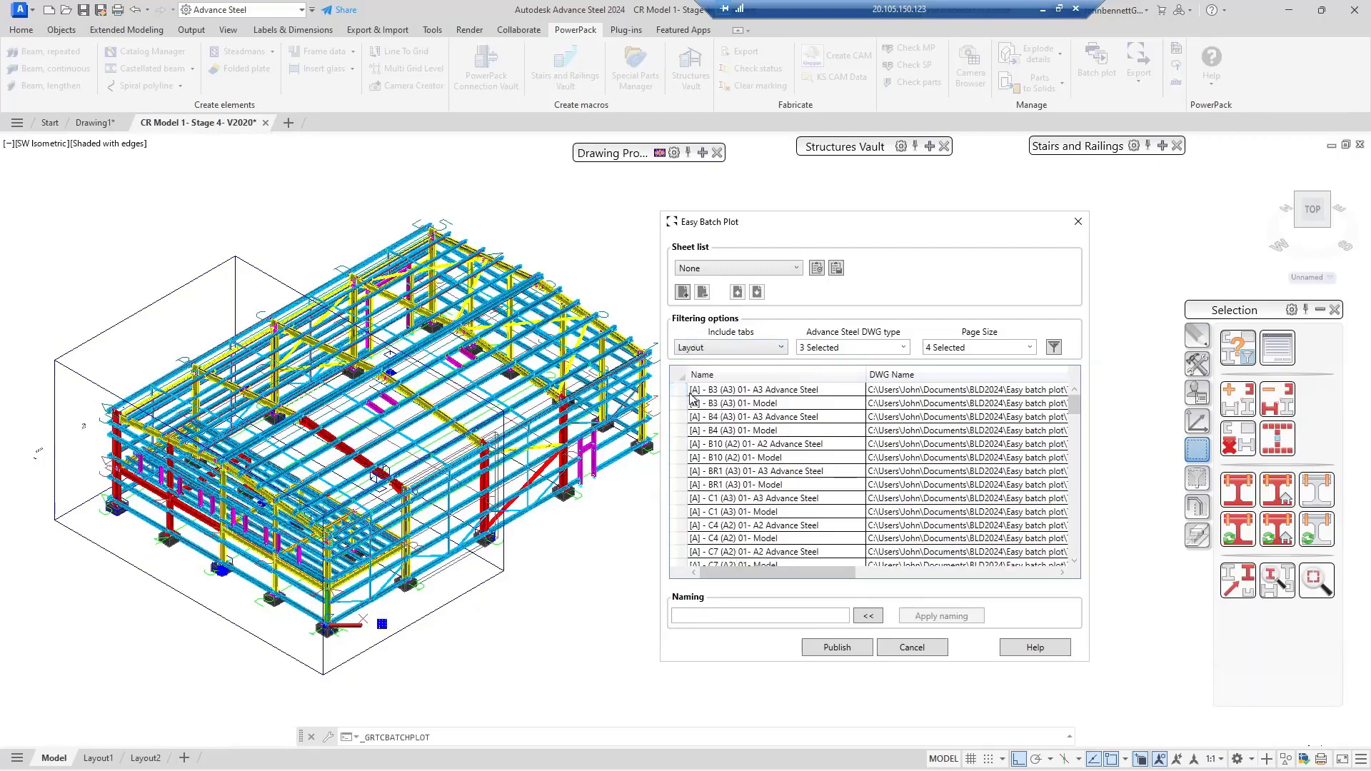
left_click(1054, 347)
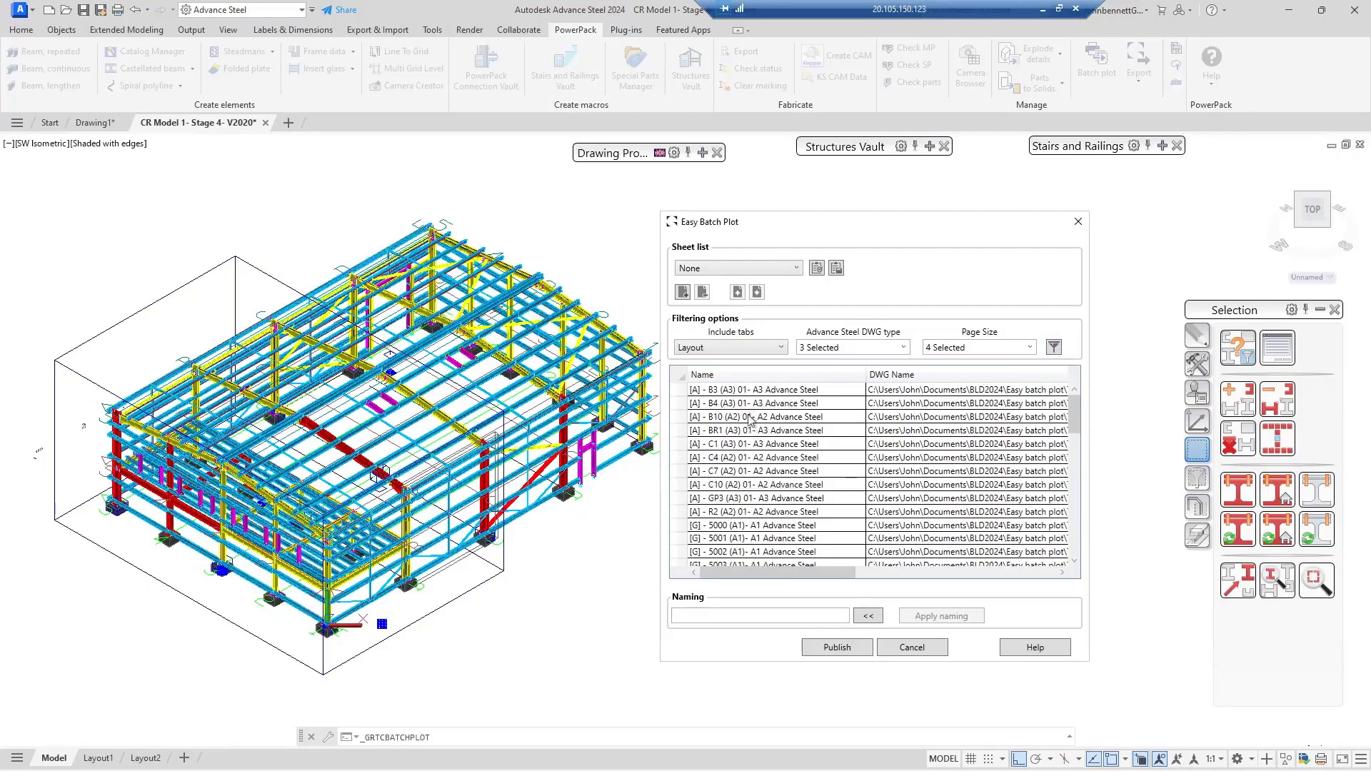
- Filter the sheets to the Assembly drawing type only, excluding Part and General Arrangement
scroll(751, 464, "down", 7)
scroll(749, 492, "down", 7)
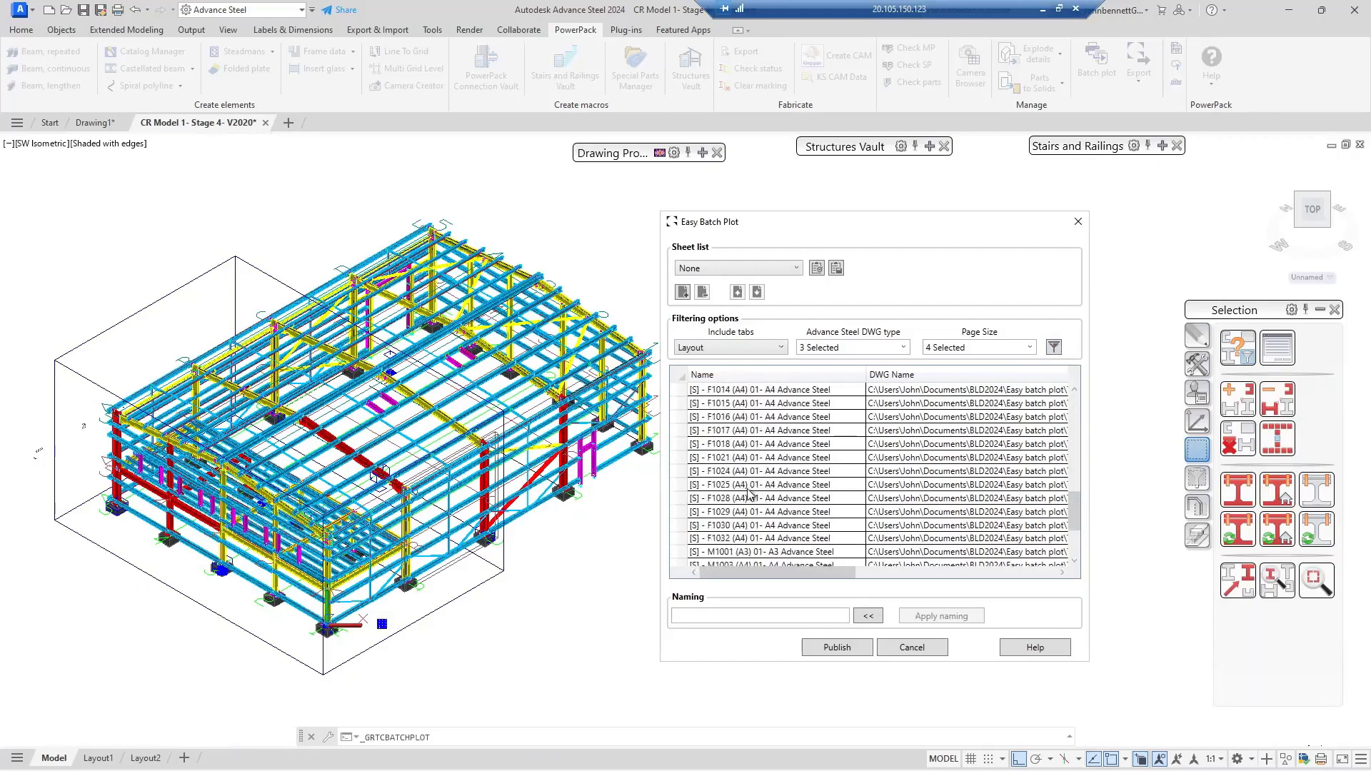
scroll(728, 543, "up", 14)
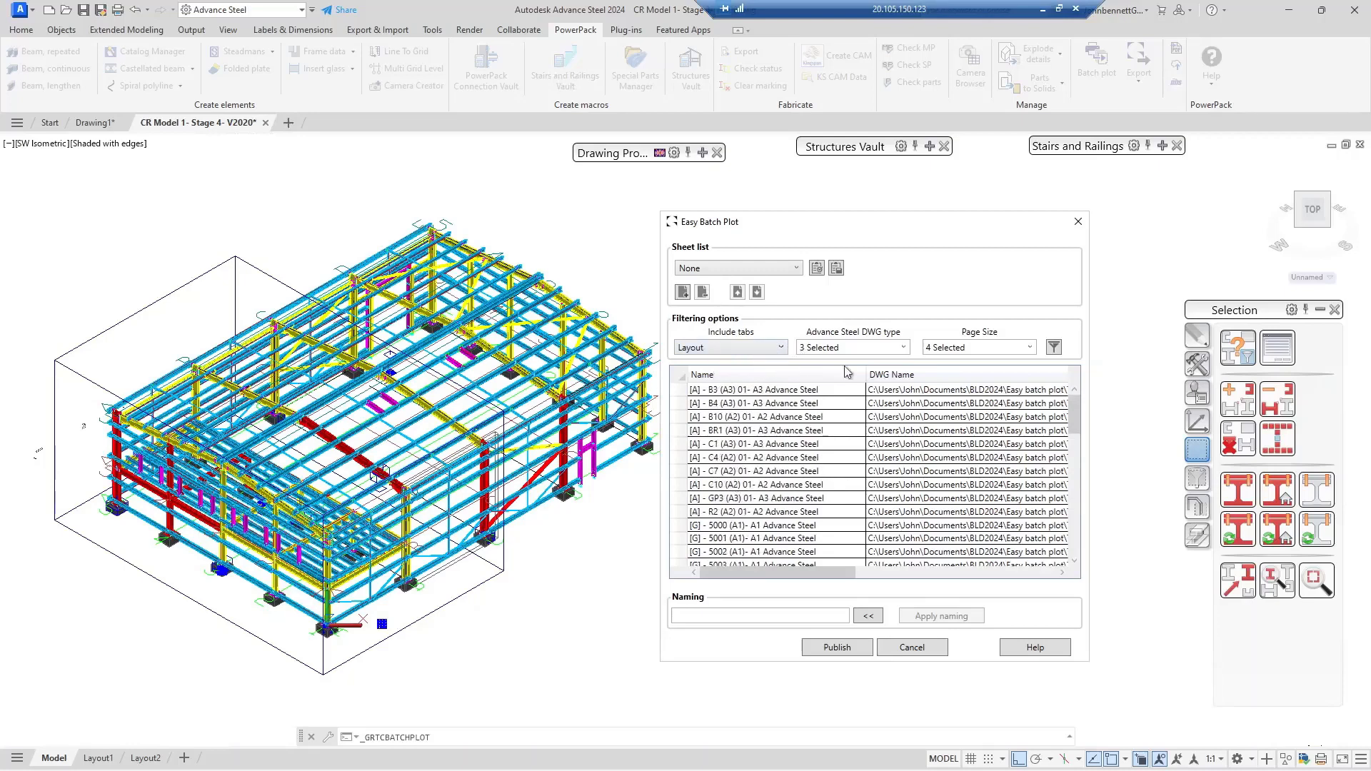
left_click(903, 348)
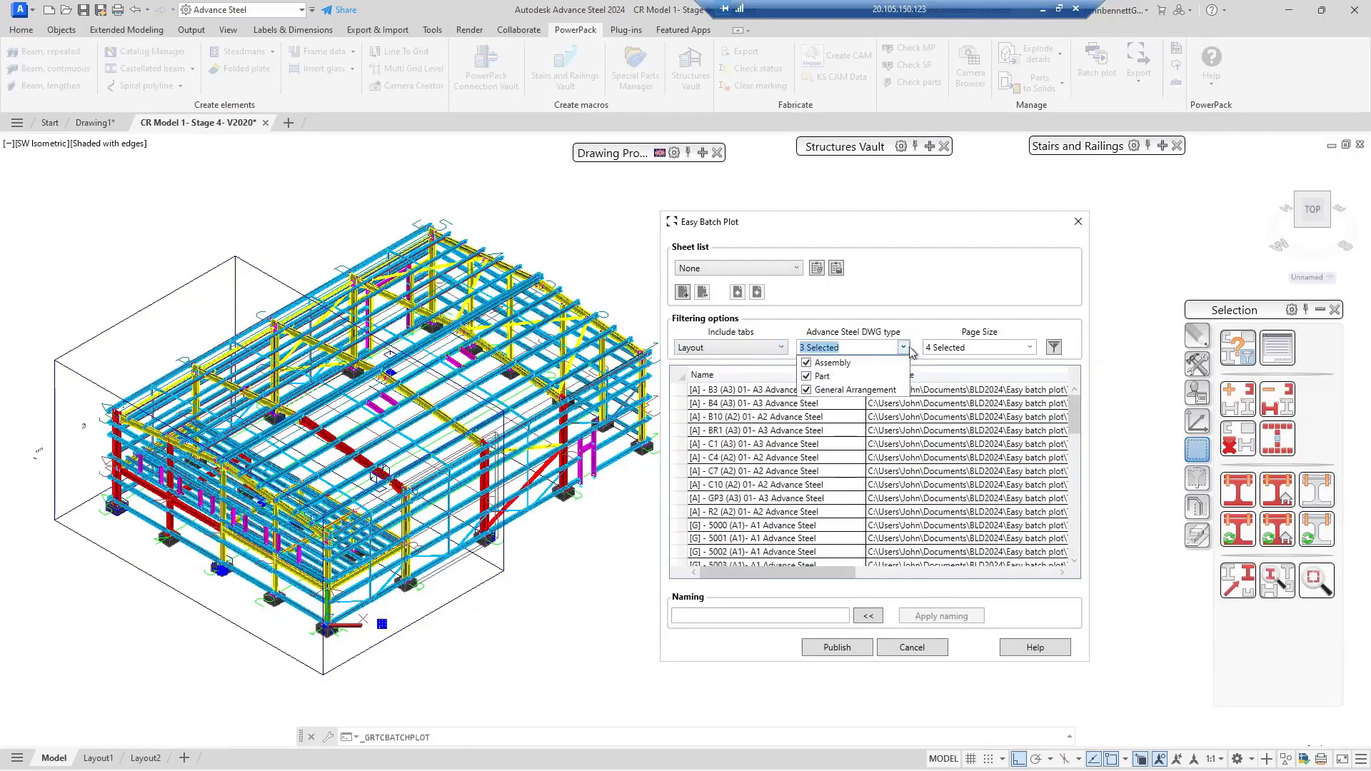
left_click(807, 376)
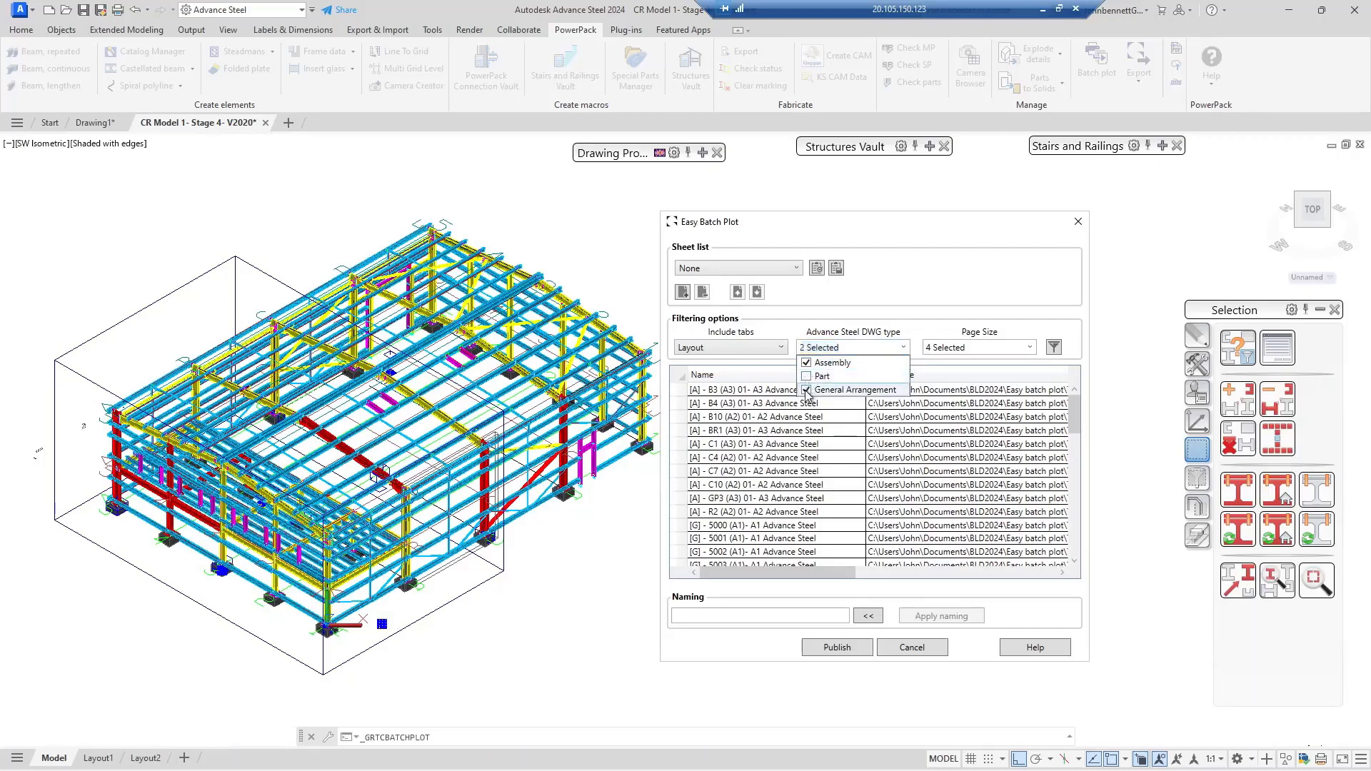
left_click(807, 390)
left_click(922, 337)
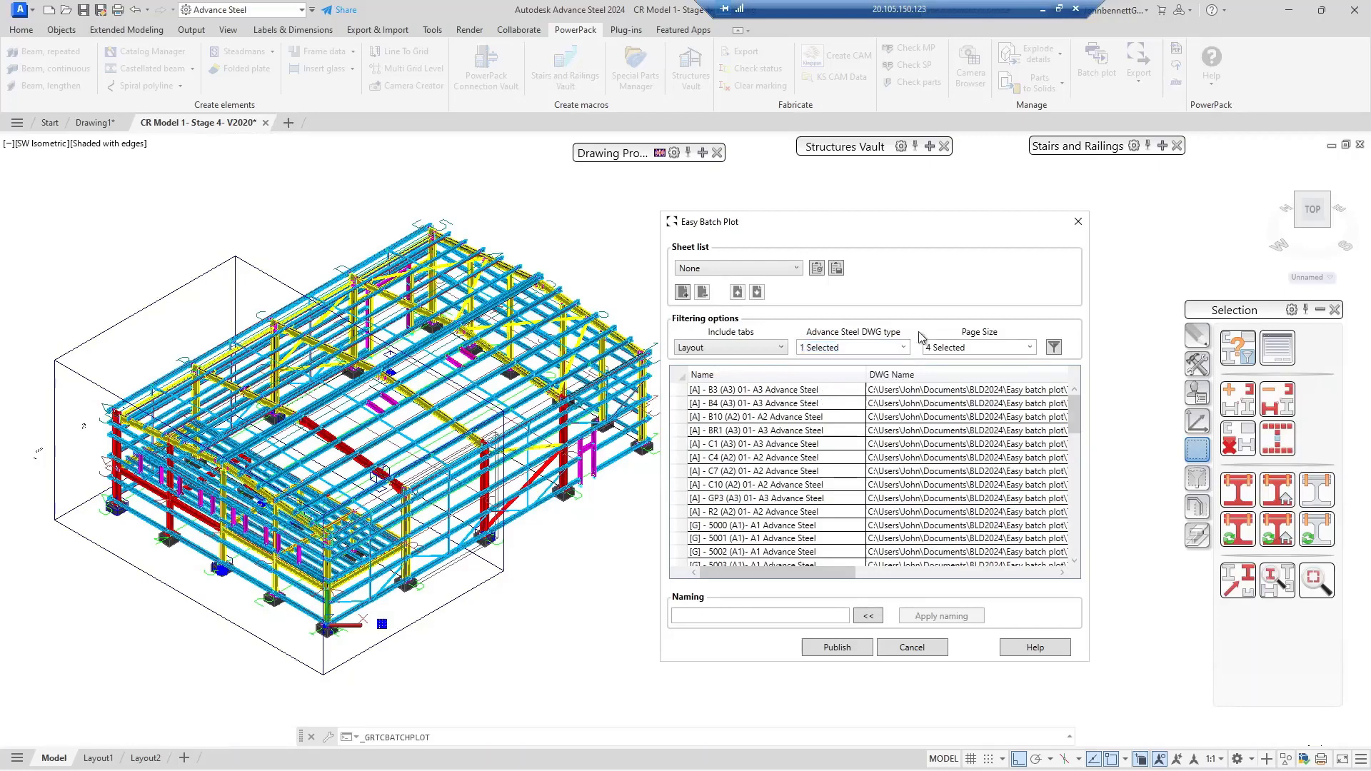
left_click(1054, 348)
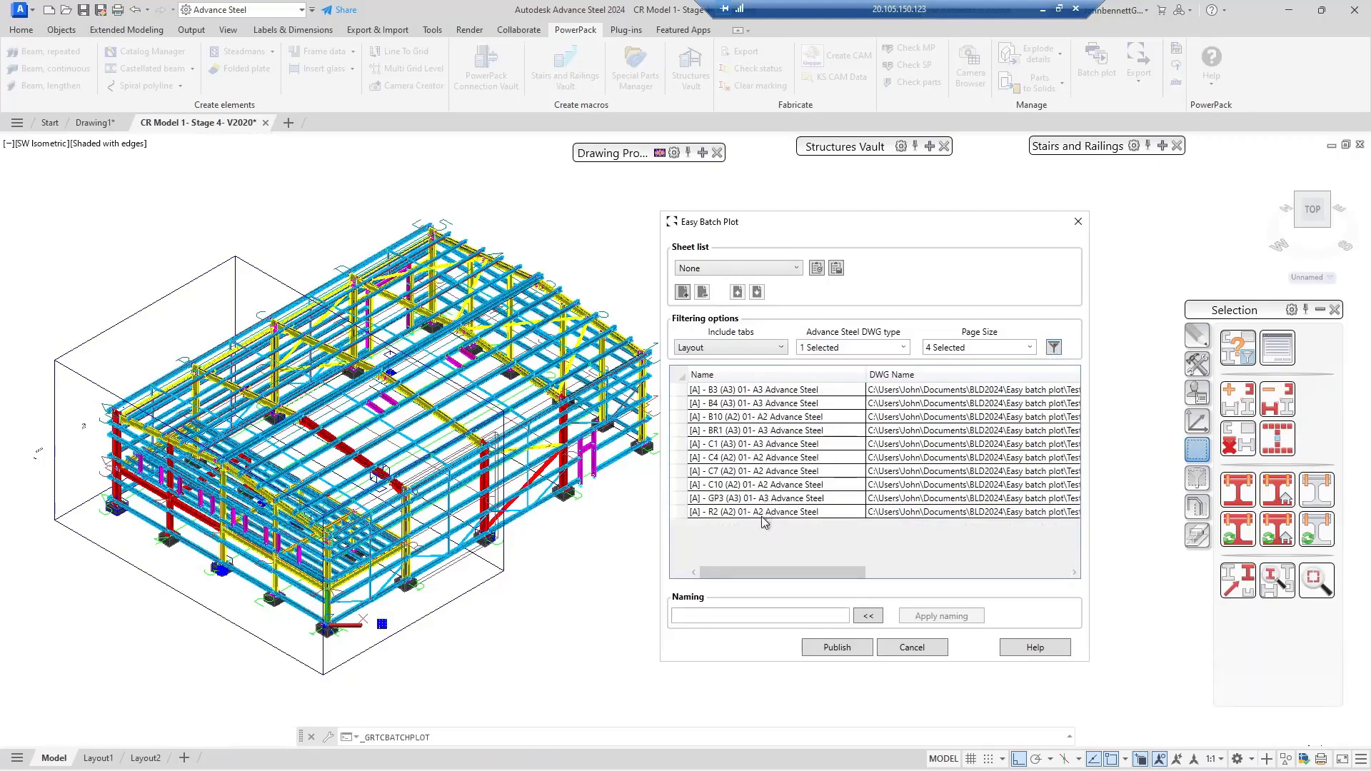
- Filter the sheets to the ISO expand A3 (420.00 x 297.00 MM) page size, excluding A2, A1 and A4
left_click(1030, 348)
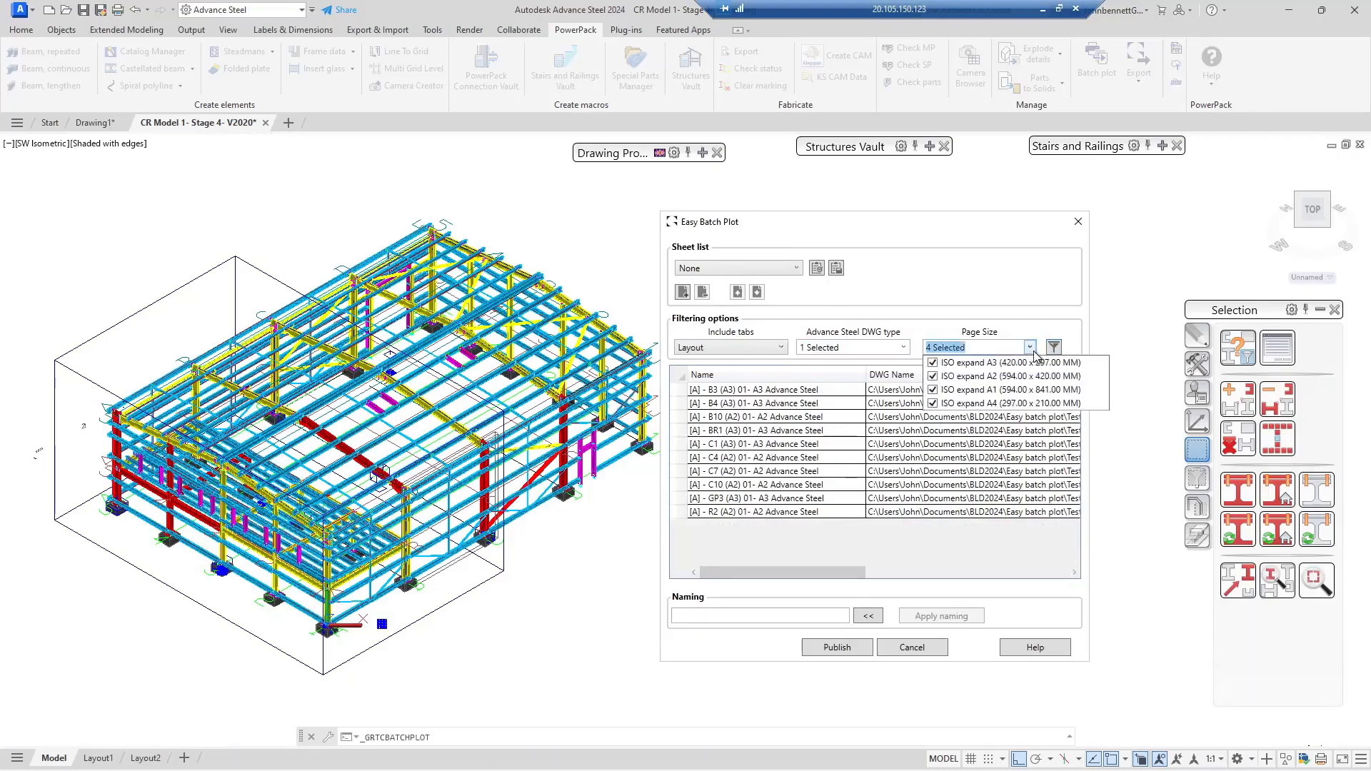
left_click(933, 376)
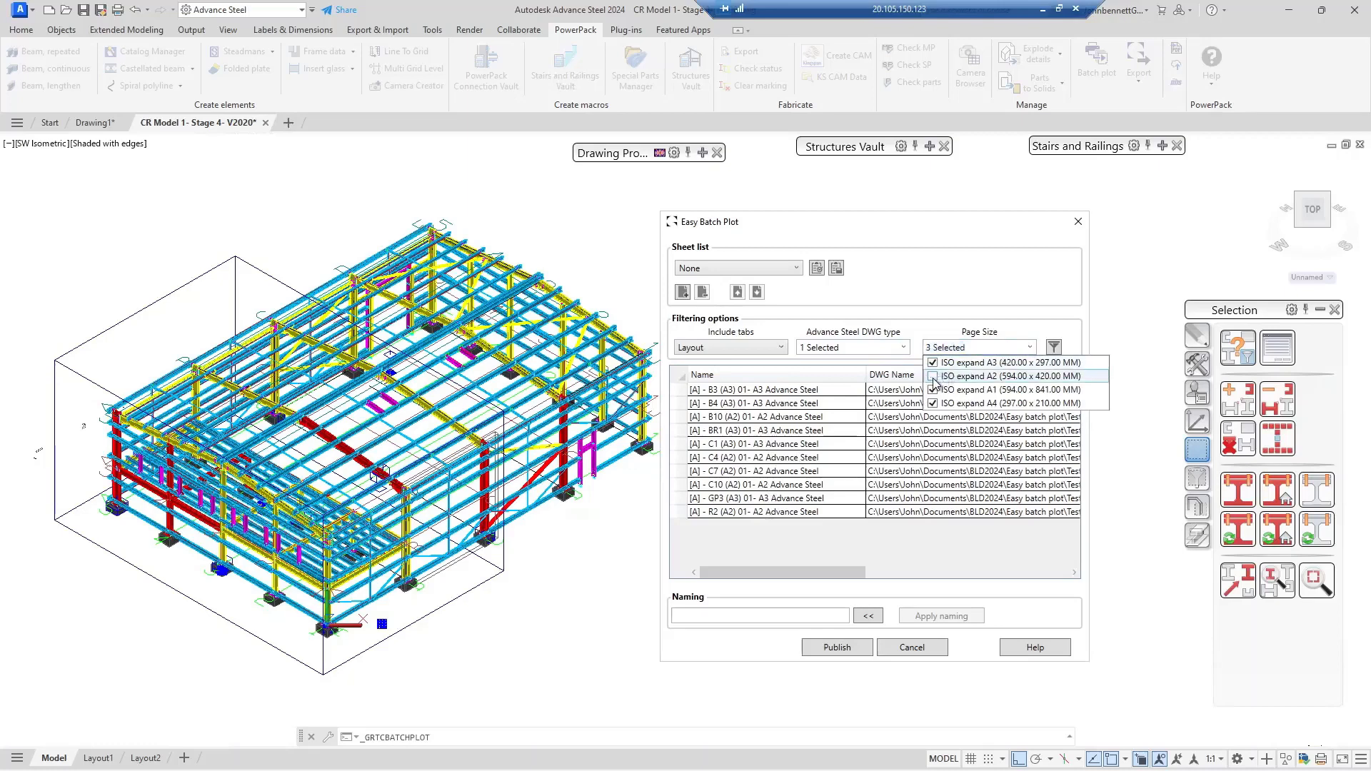
left_click(933, 390)
left_click(933, 404)
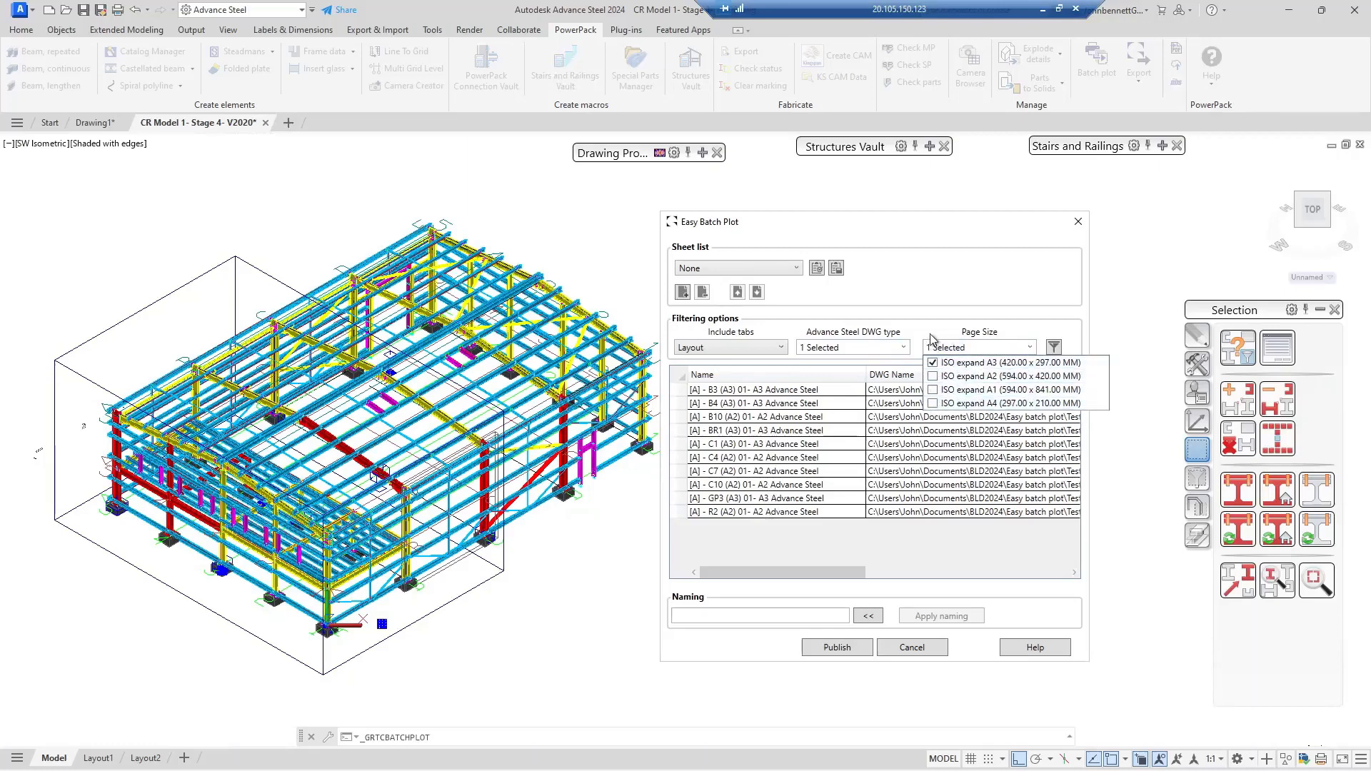
left_click(933, 344)
left_click(1054, 348)
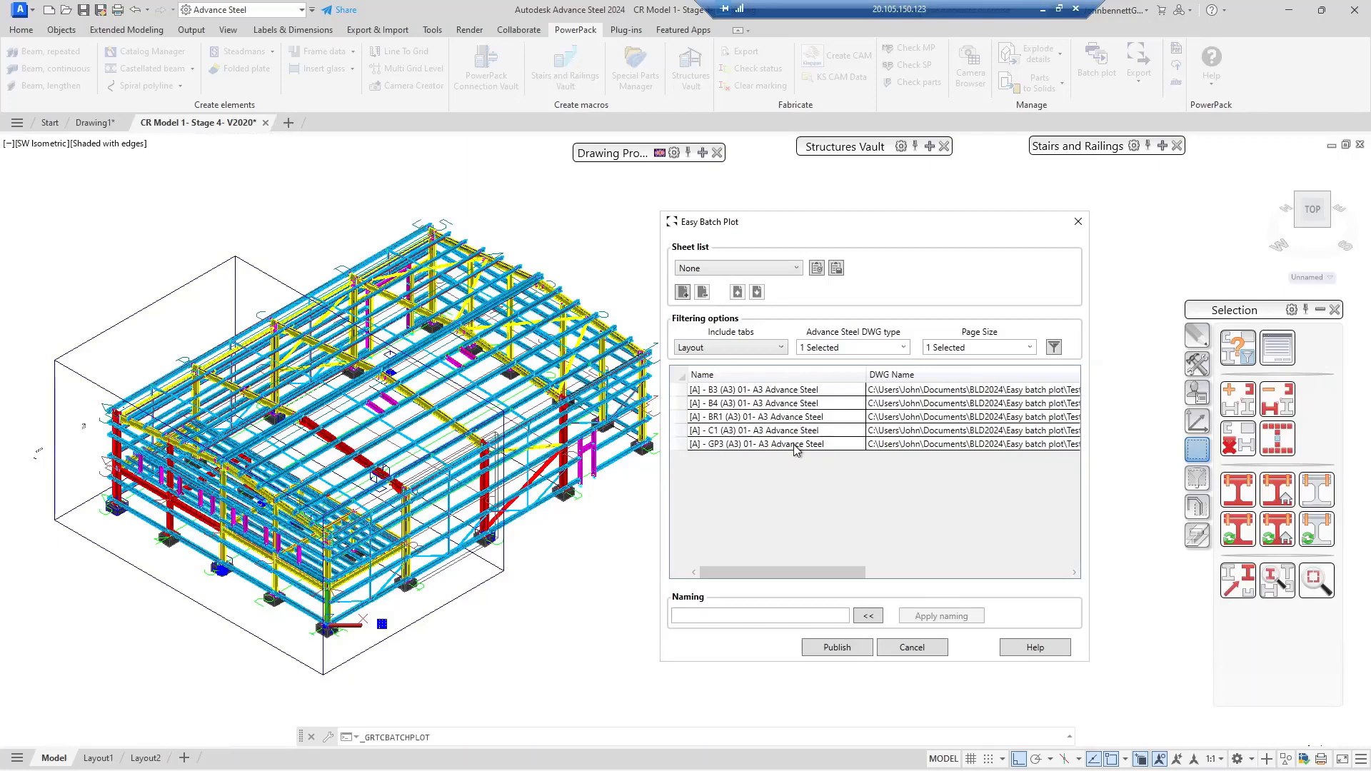
- Include the Part and General Arrangement drawing types again and reapply the filter to the sheet list
left_click(903, 347)
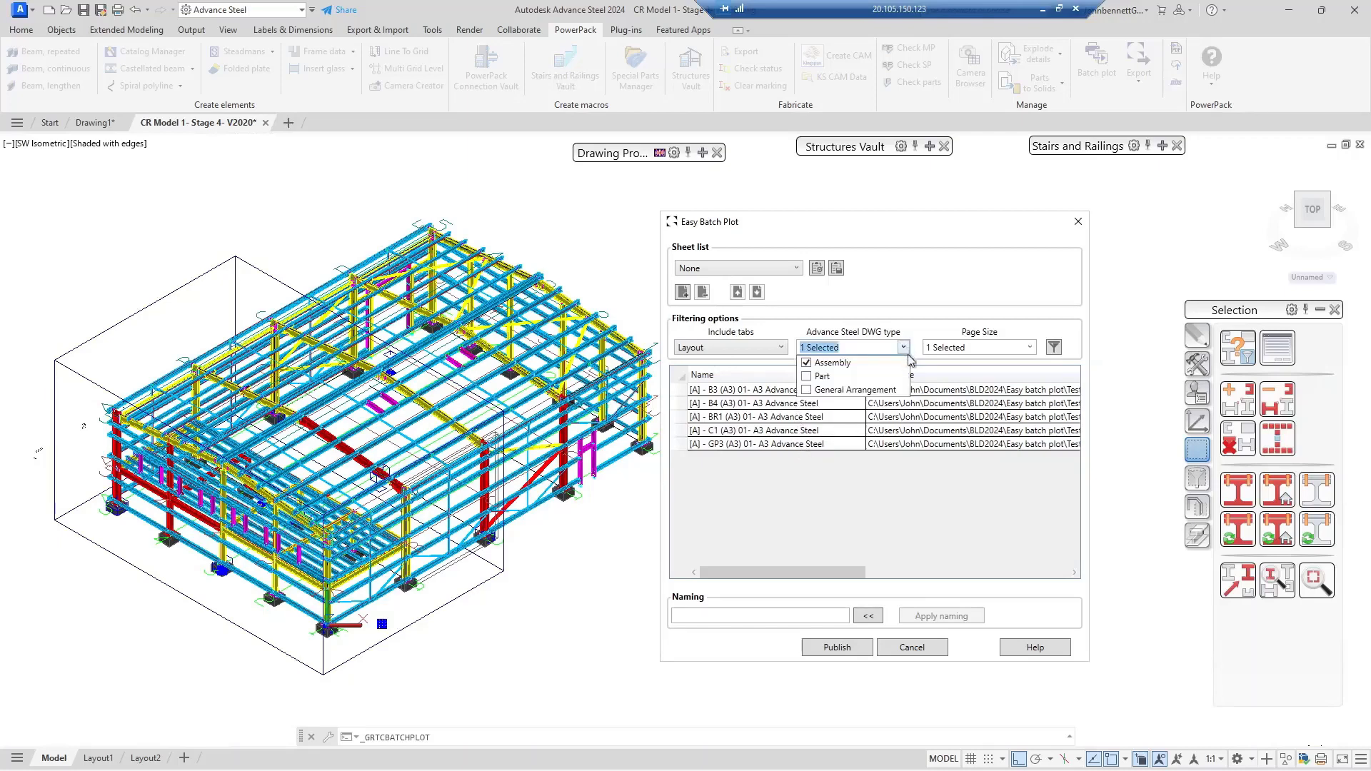
left_click(806, 377)
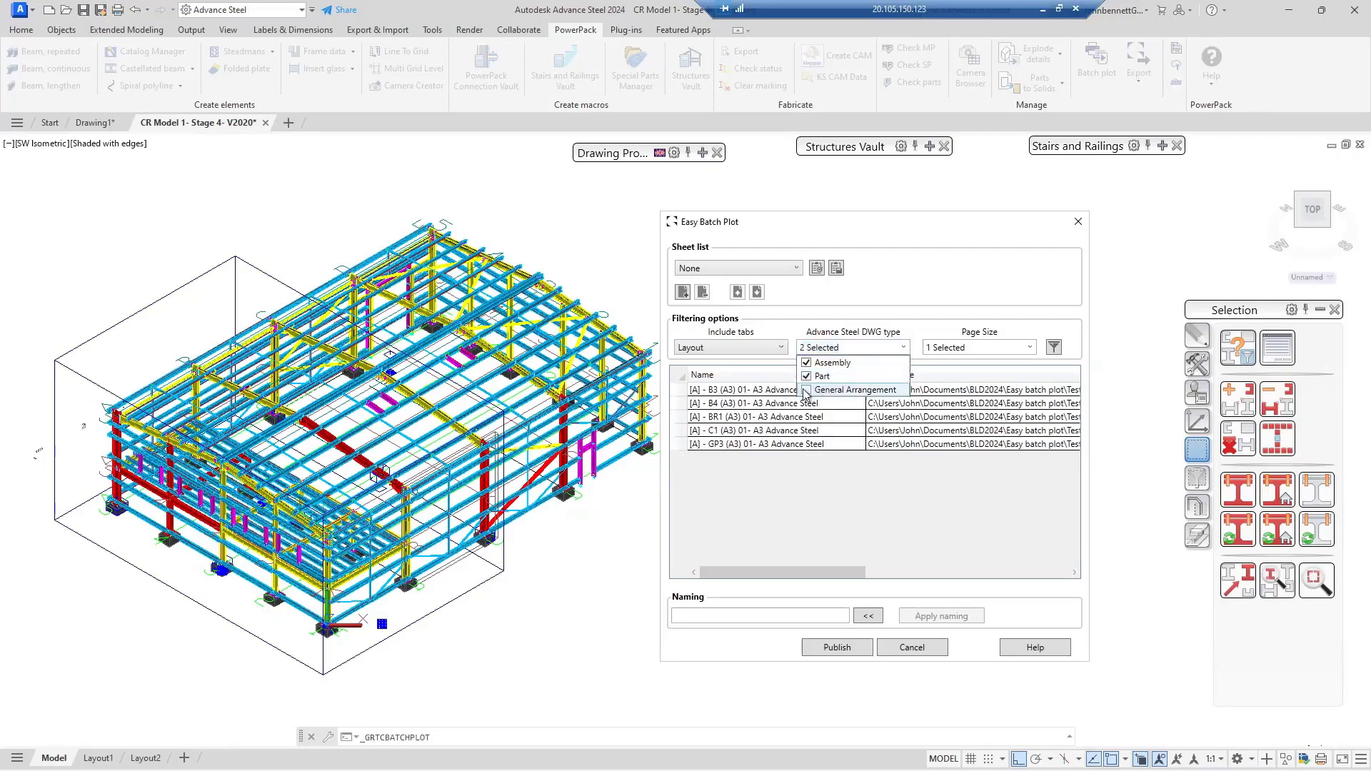
left_click(807, 390)
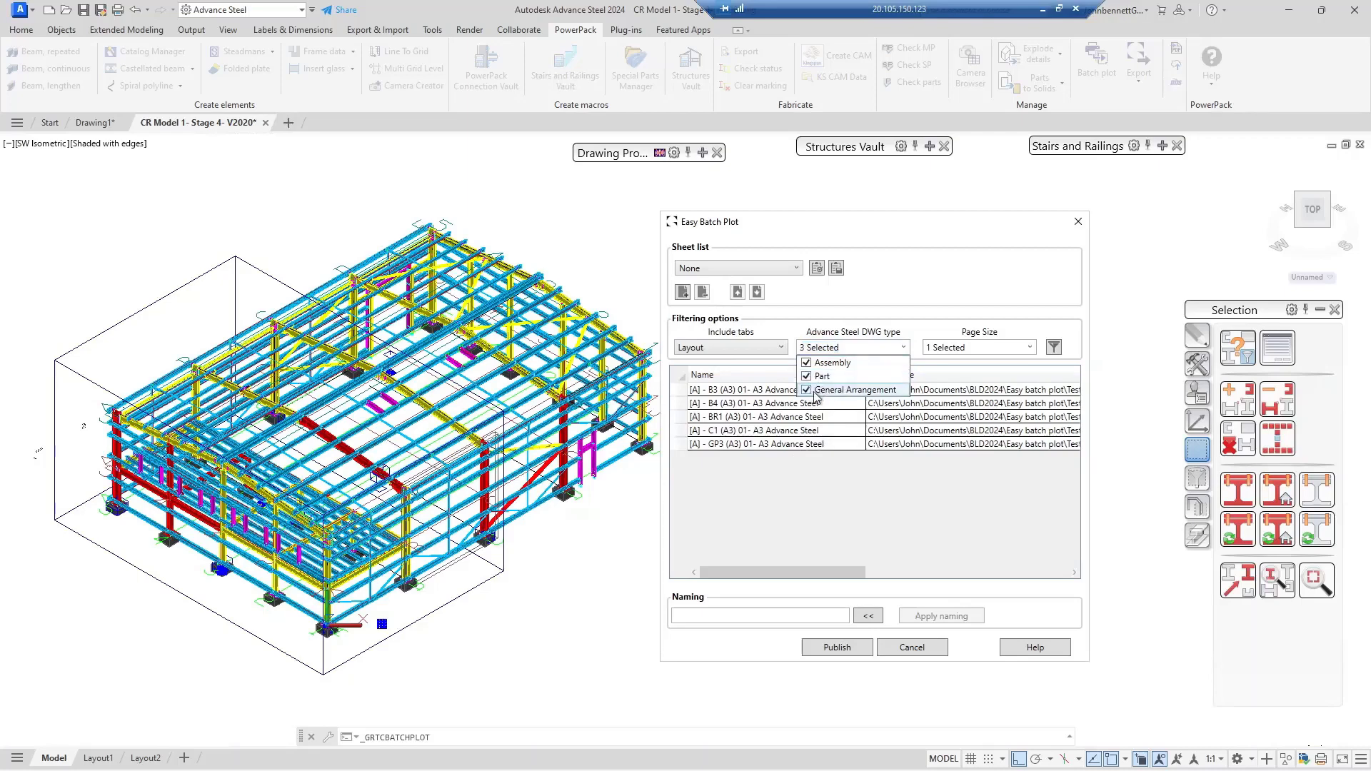
left_click(922, 329)
left_click(1054, 348)
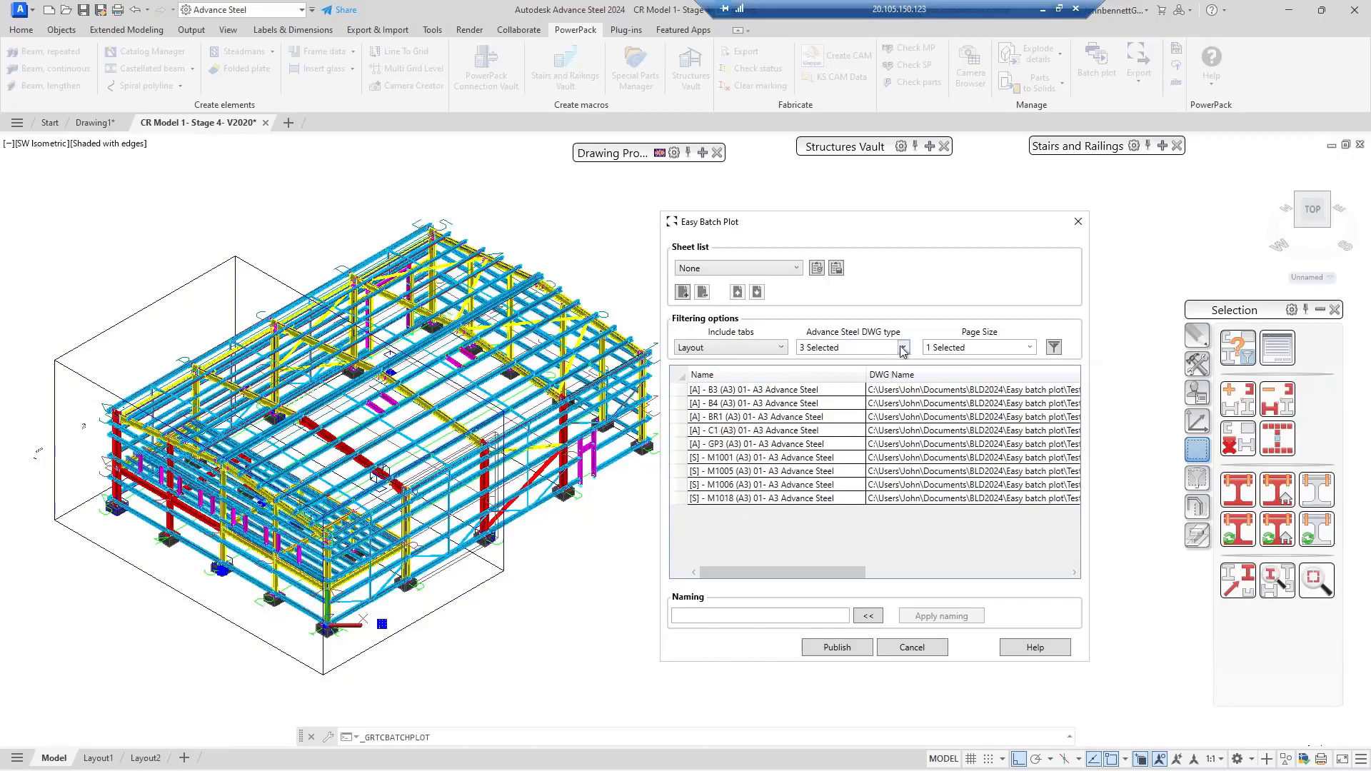
- Copy the full name text of the first listed sheet, [A] - B3 (A3) 01- A3 Advance Steel
left_click(679, 392)
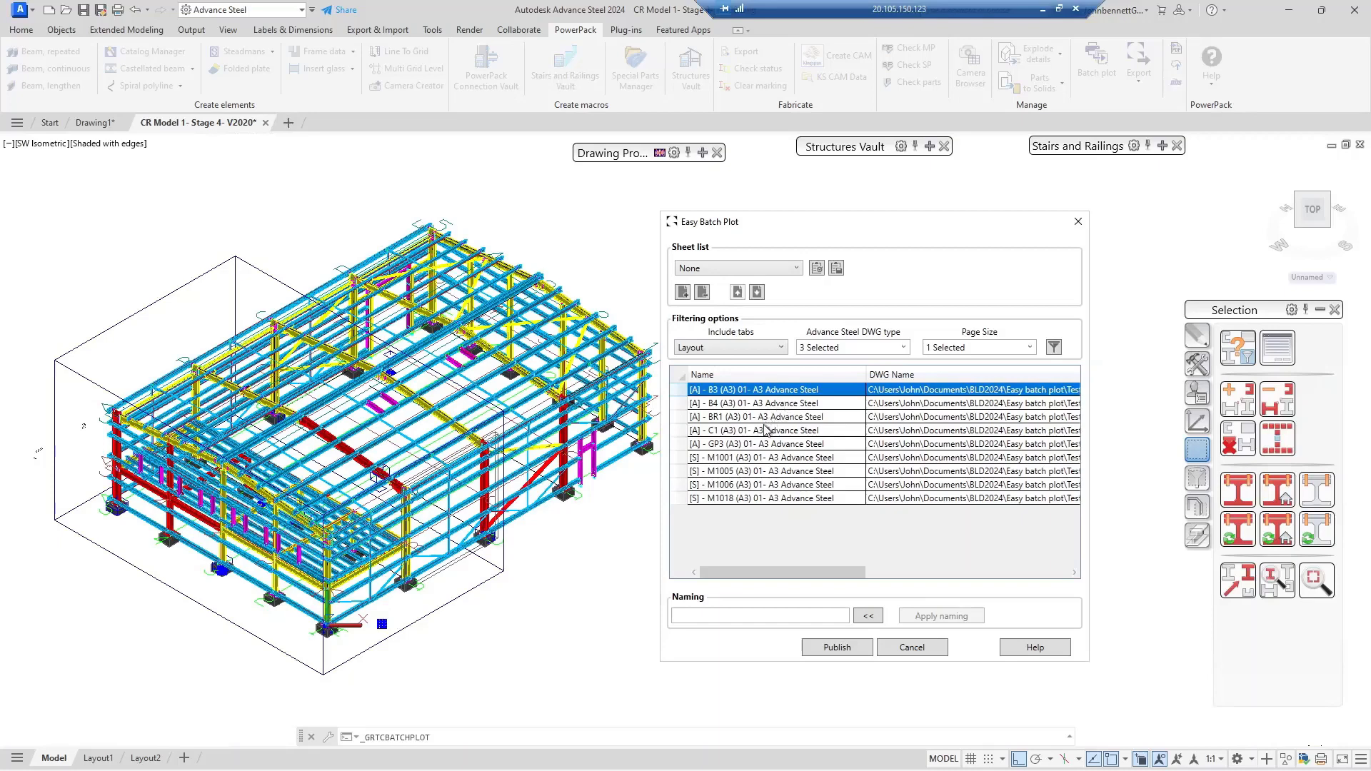
left_click(820, 389)
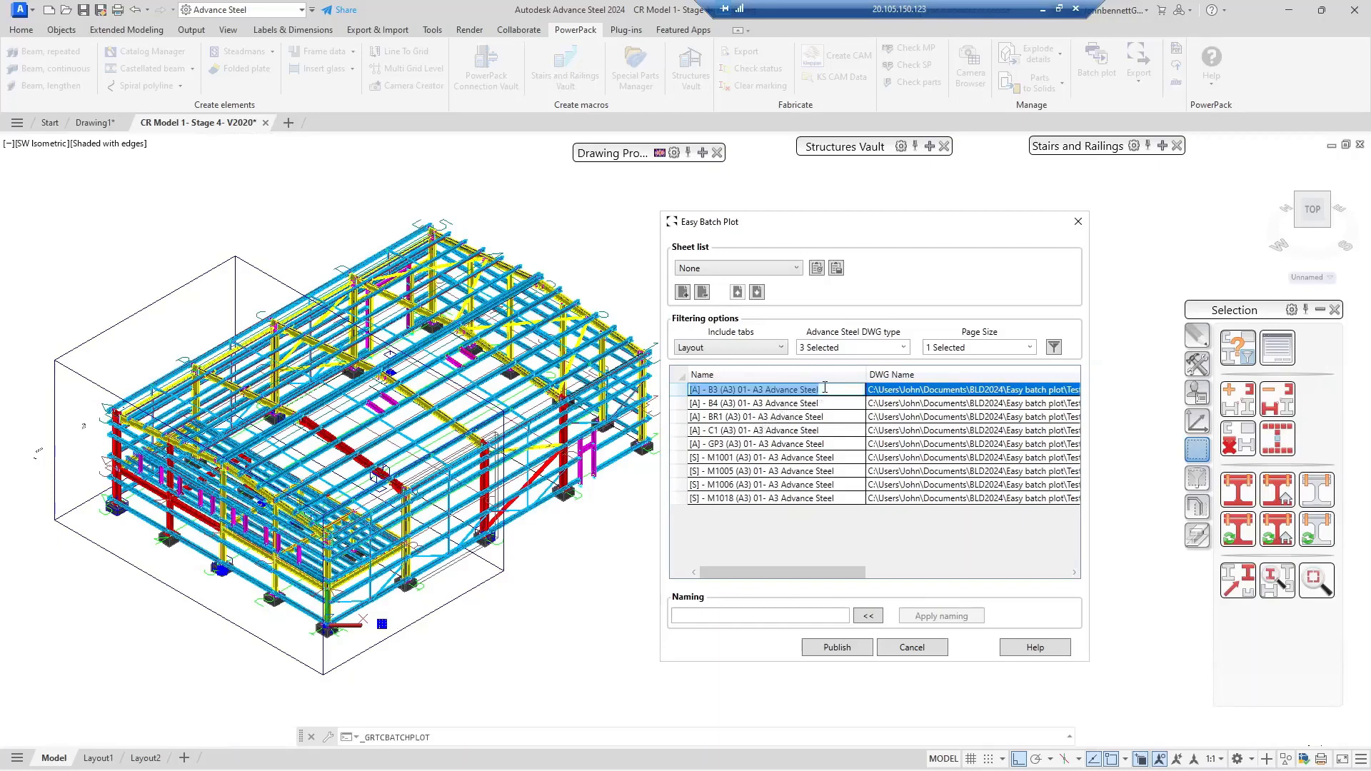
left_click_drag(829, 389, 687, 394)
key("ctrl+c")
right_click(712, 395)
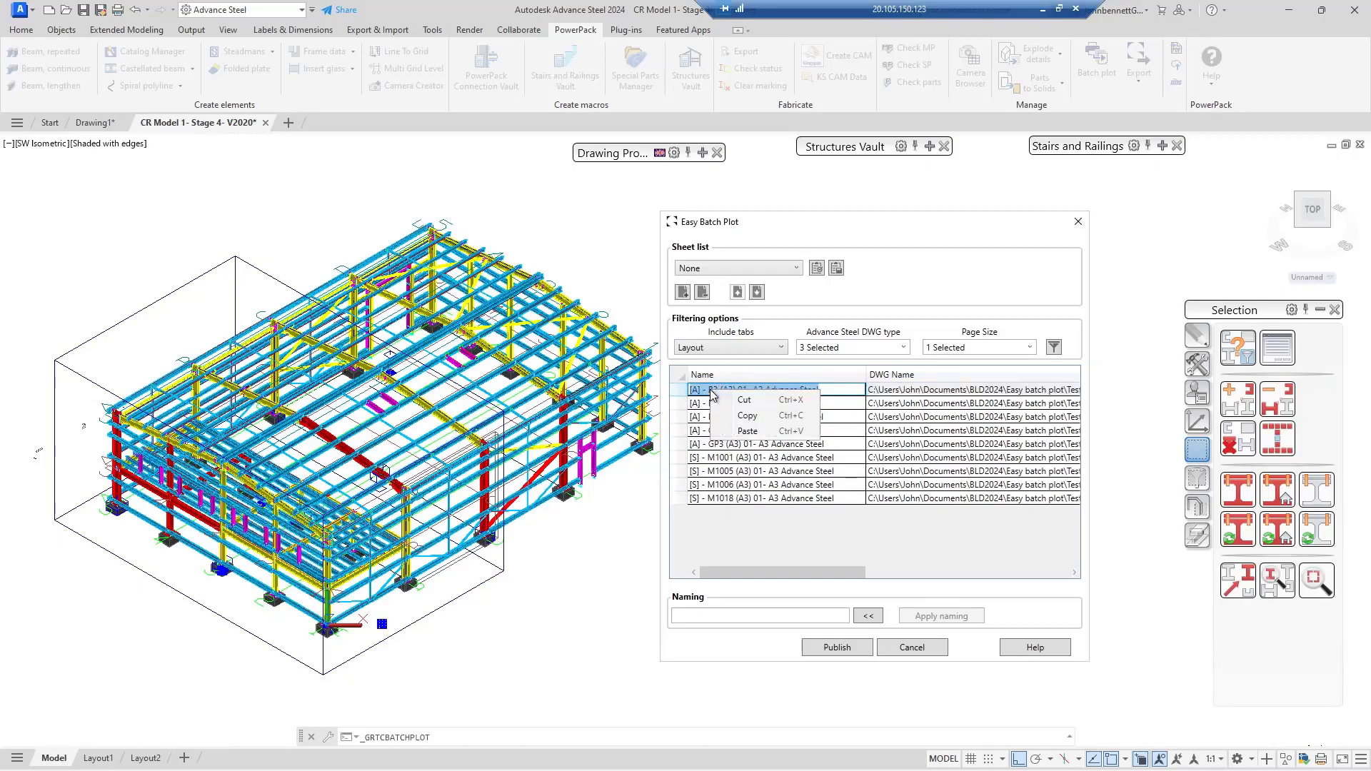
left_click(743, 420)
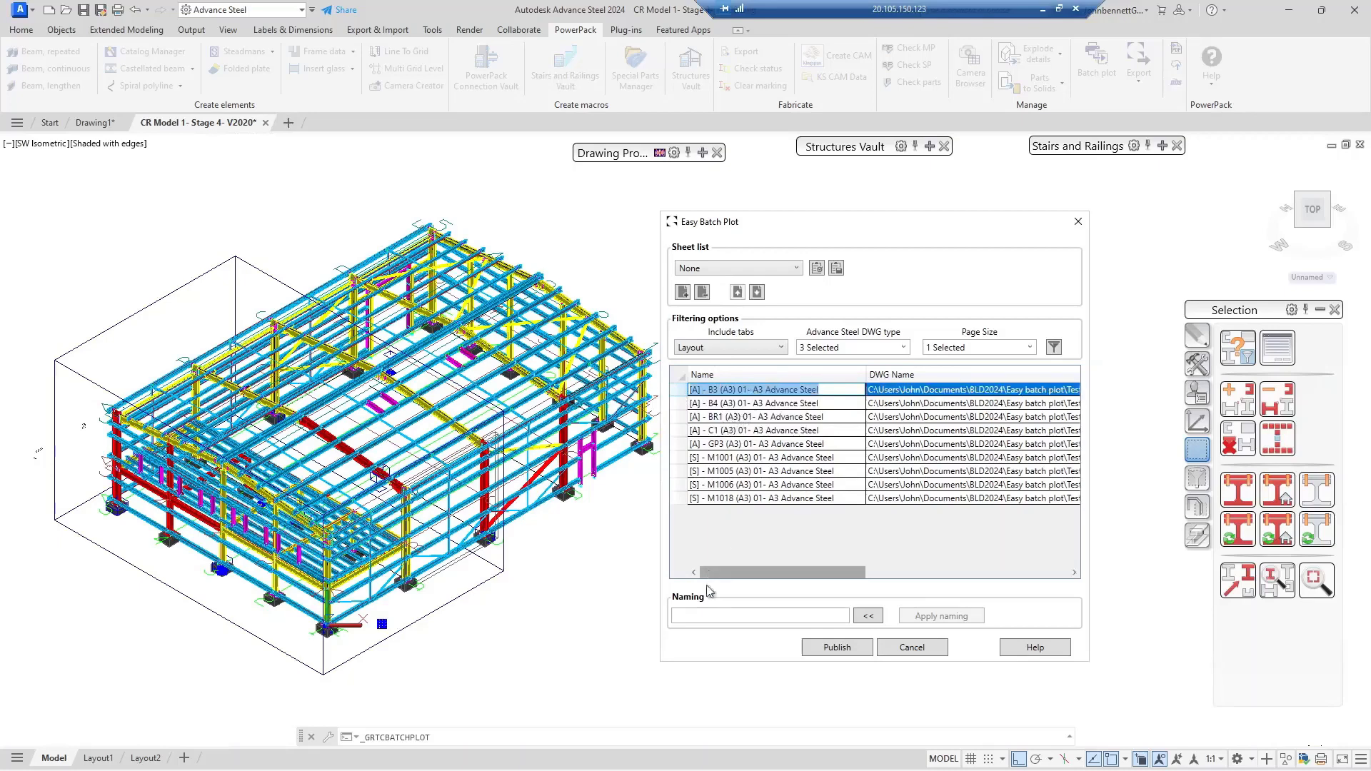
- Paste the copied sheet name as the naming template and remove B3 and Advance Steel, leaving [A] - (A3) 01- A3
left_click(680, 612)
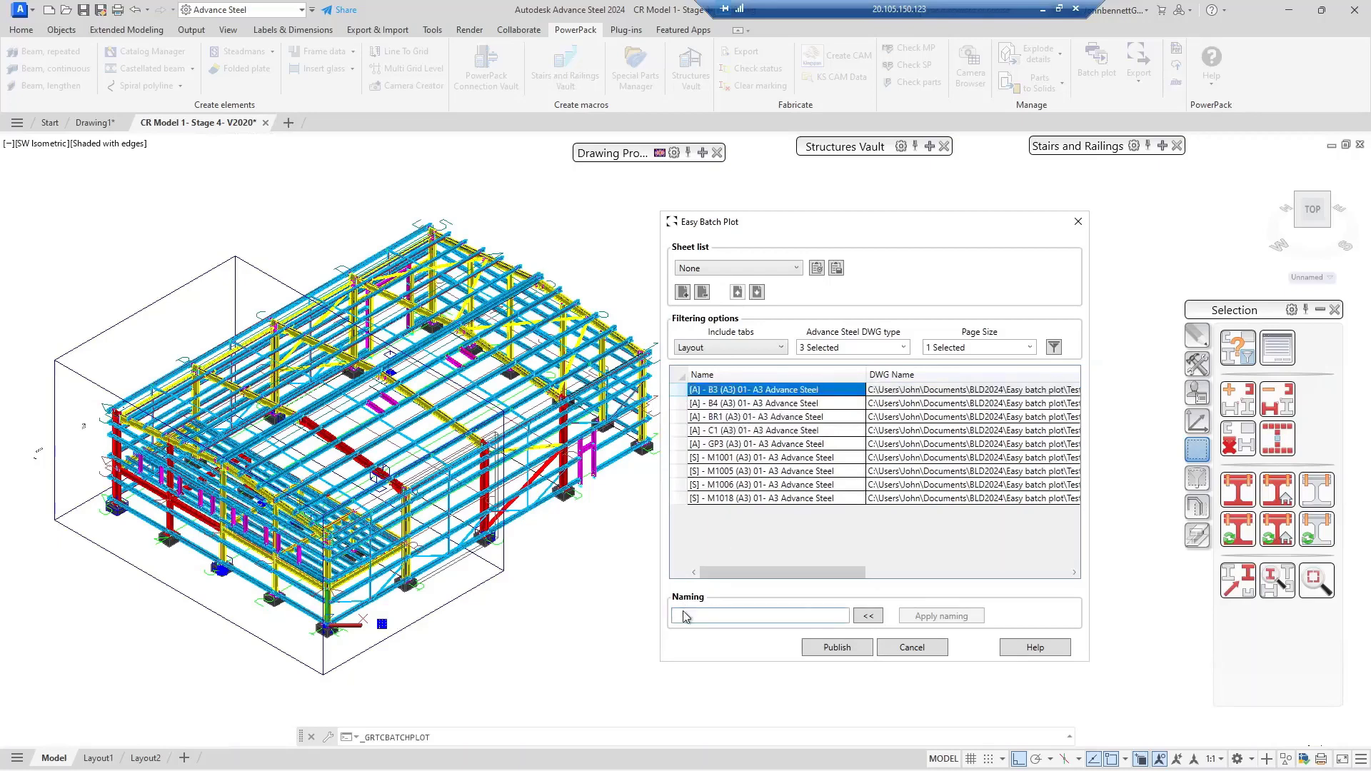
right_click(683, 613)
left_click(712, 652)
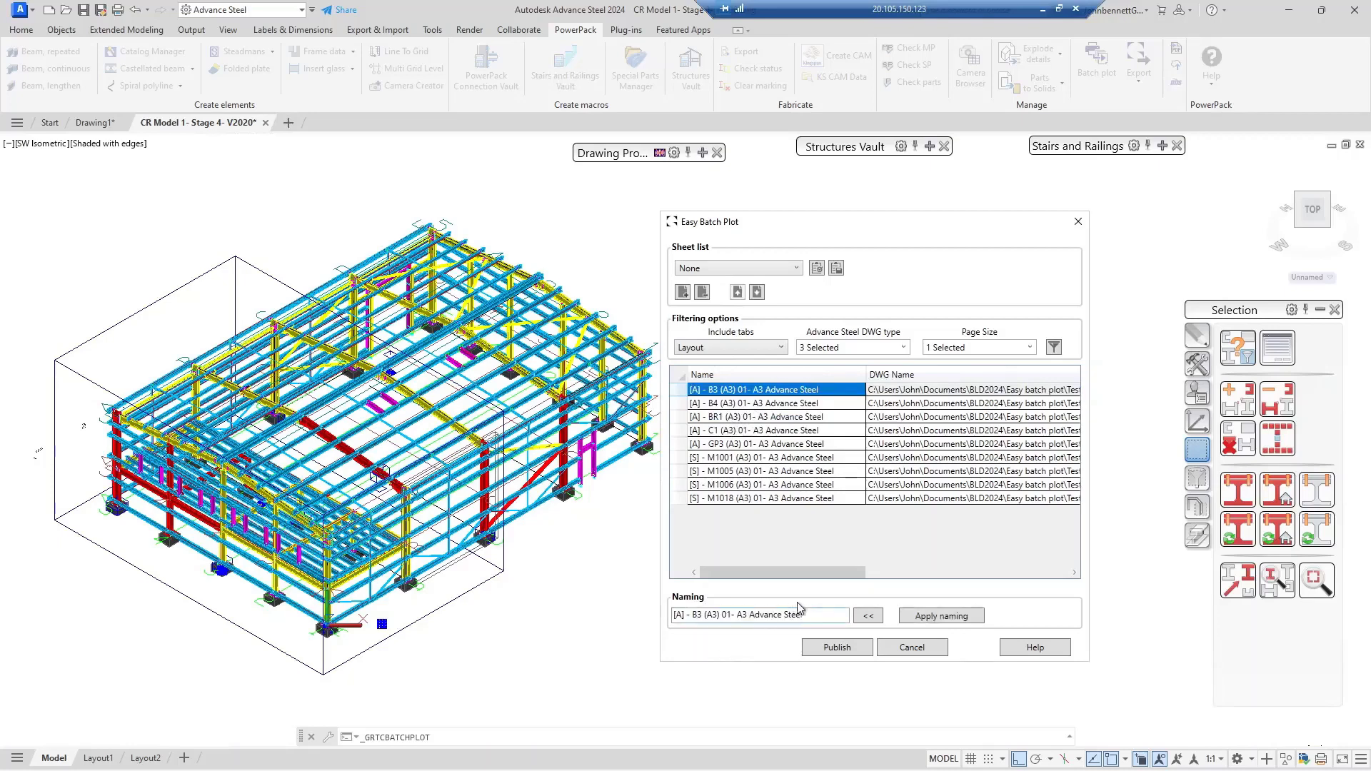
left_click_drag(803, 616, 755, 620)
key("BackSpace")
type("test")
double_click(696, 614)
key("BackSpace")
- Insert the %MAINPARTPOSNUM token after the [A] - prefix in the naming template
left_click(869, 619)
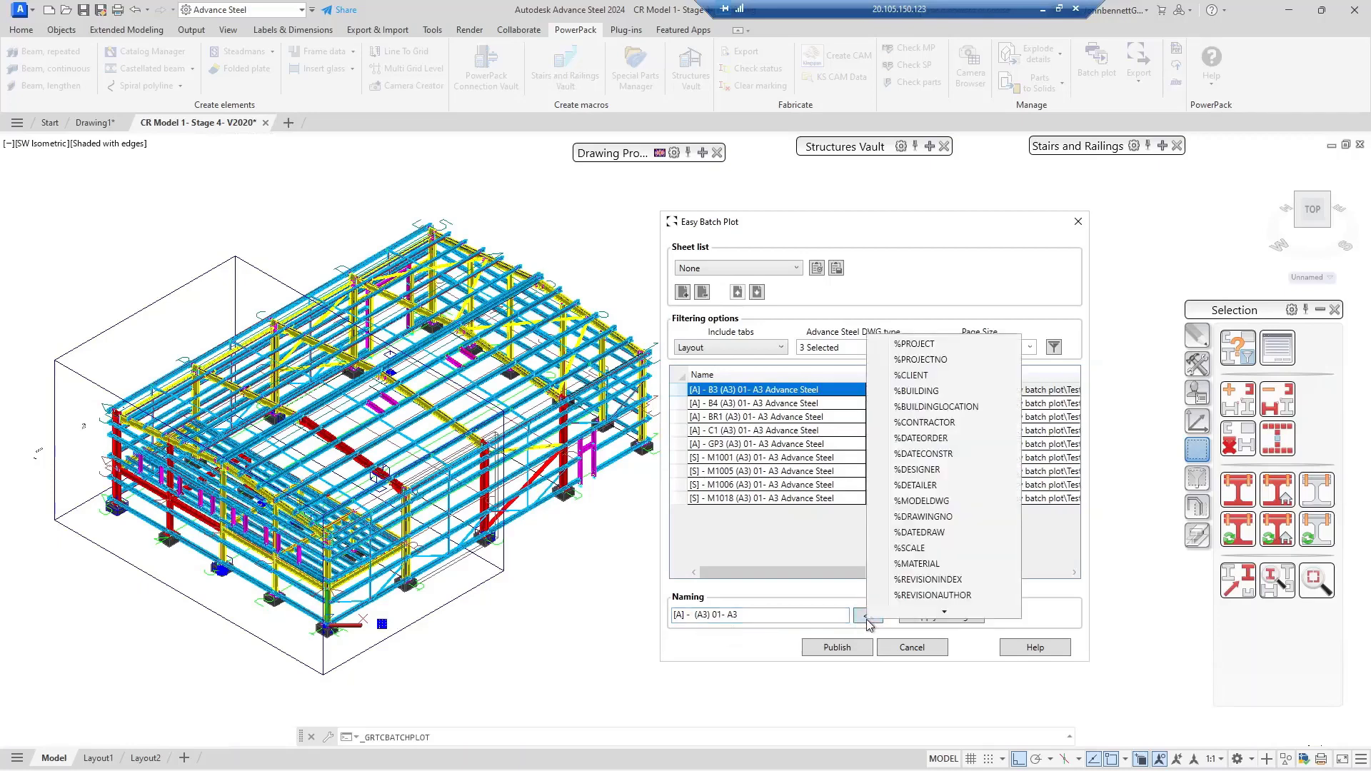
scroll(942, 472, "down", 4)
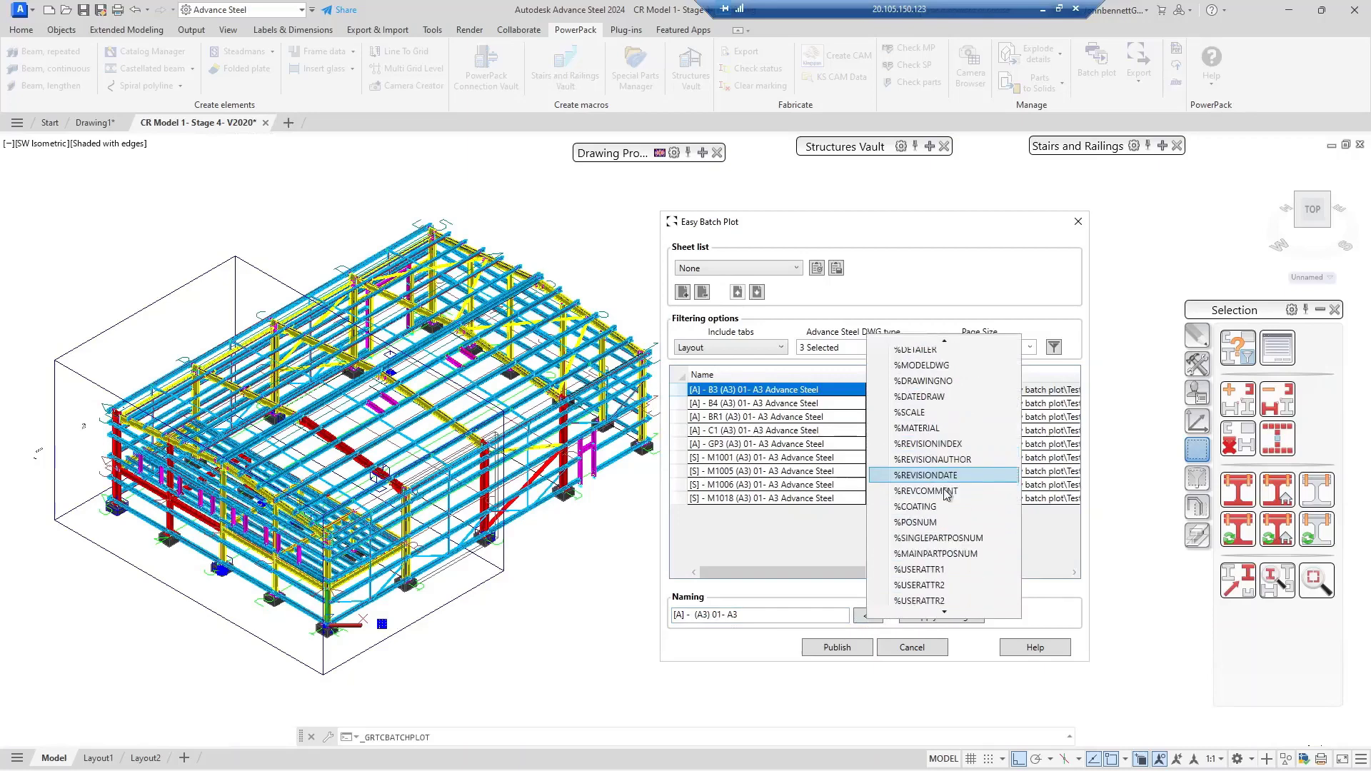
scroll(947, 507, "down", 5)
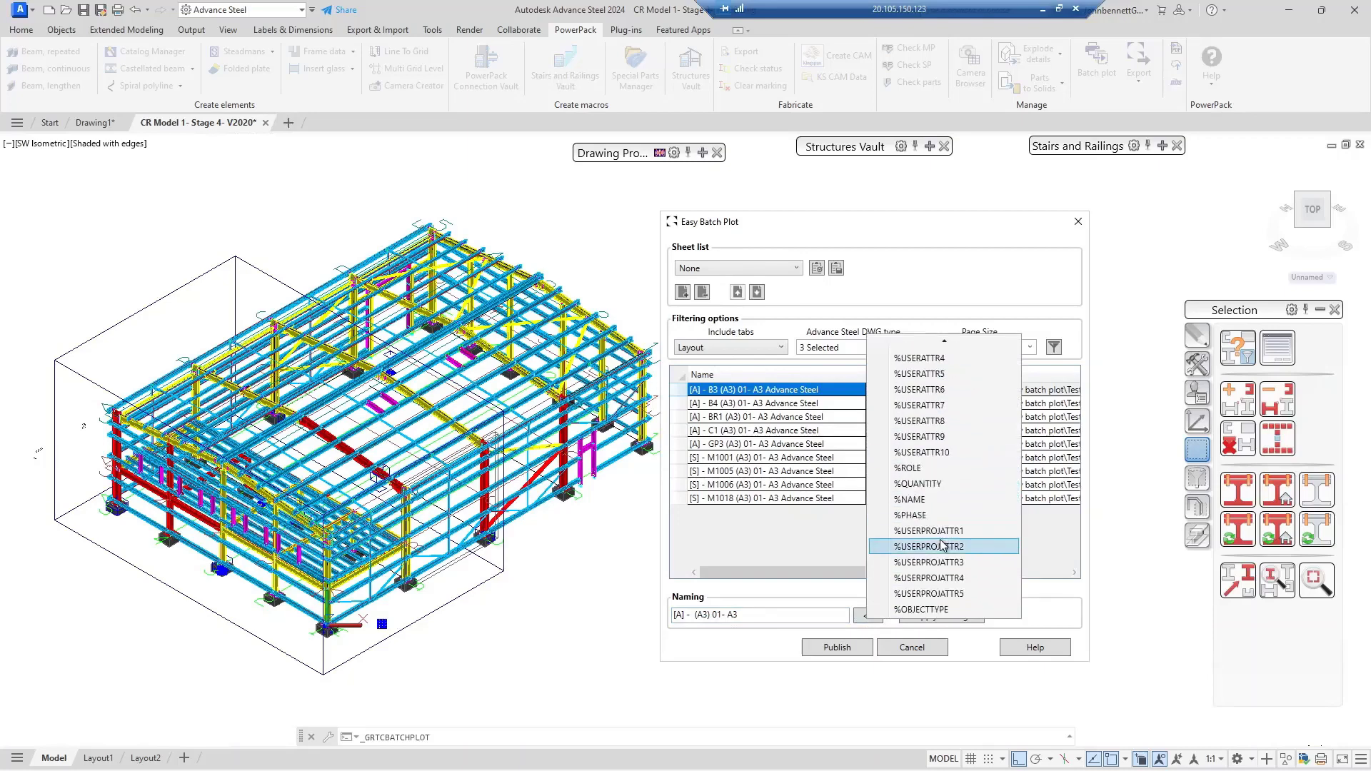
scroll(926, 544, "up", 4)
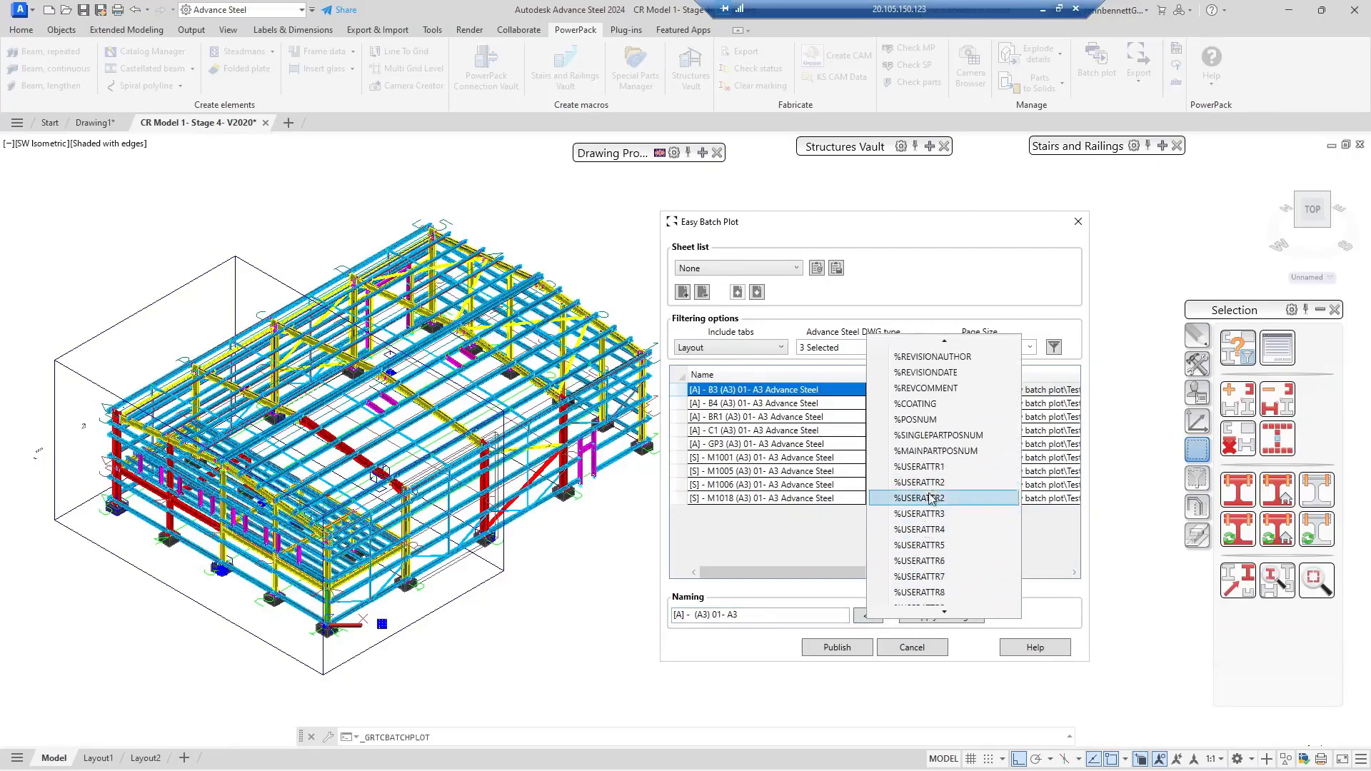
left_click(925, 451)
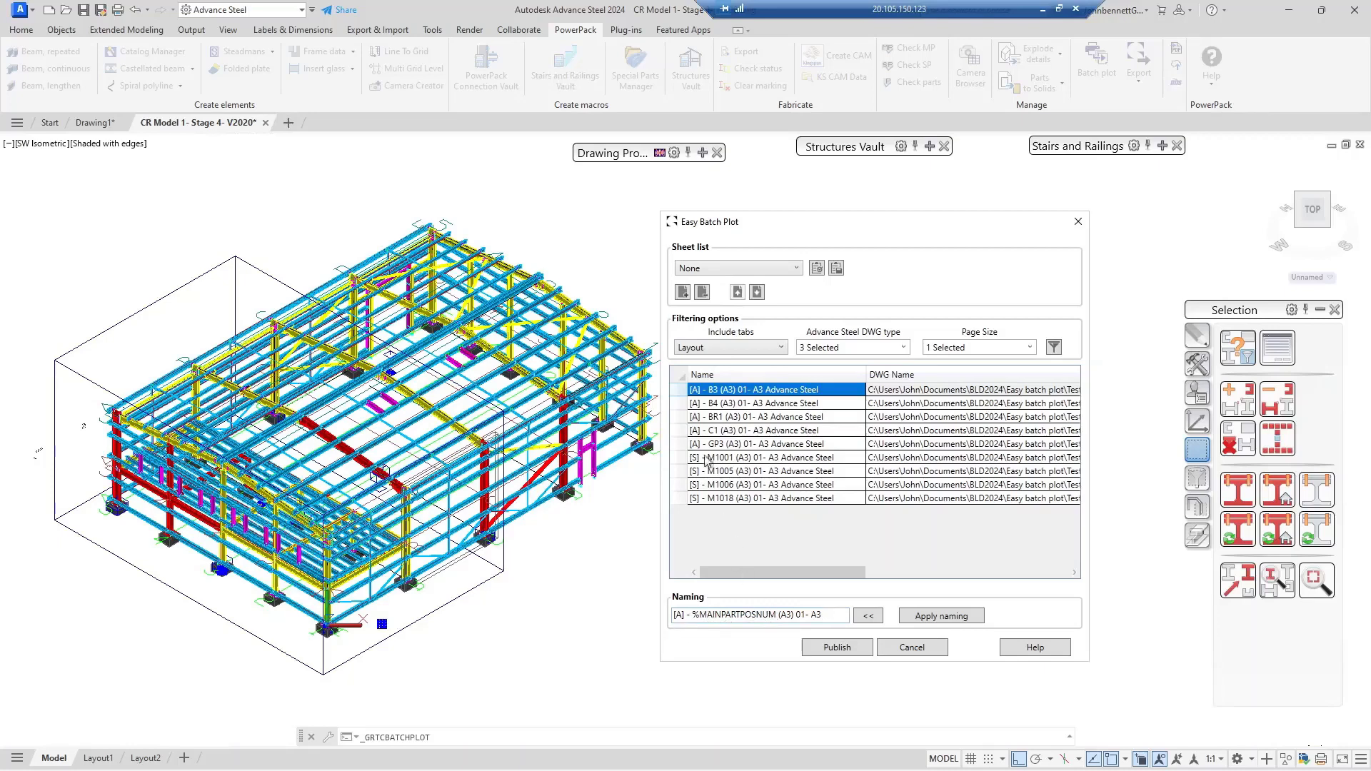
- Apply the naming template to the five [A] sheets, from B3 to GP3
left_click(679, 389)
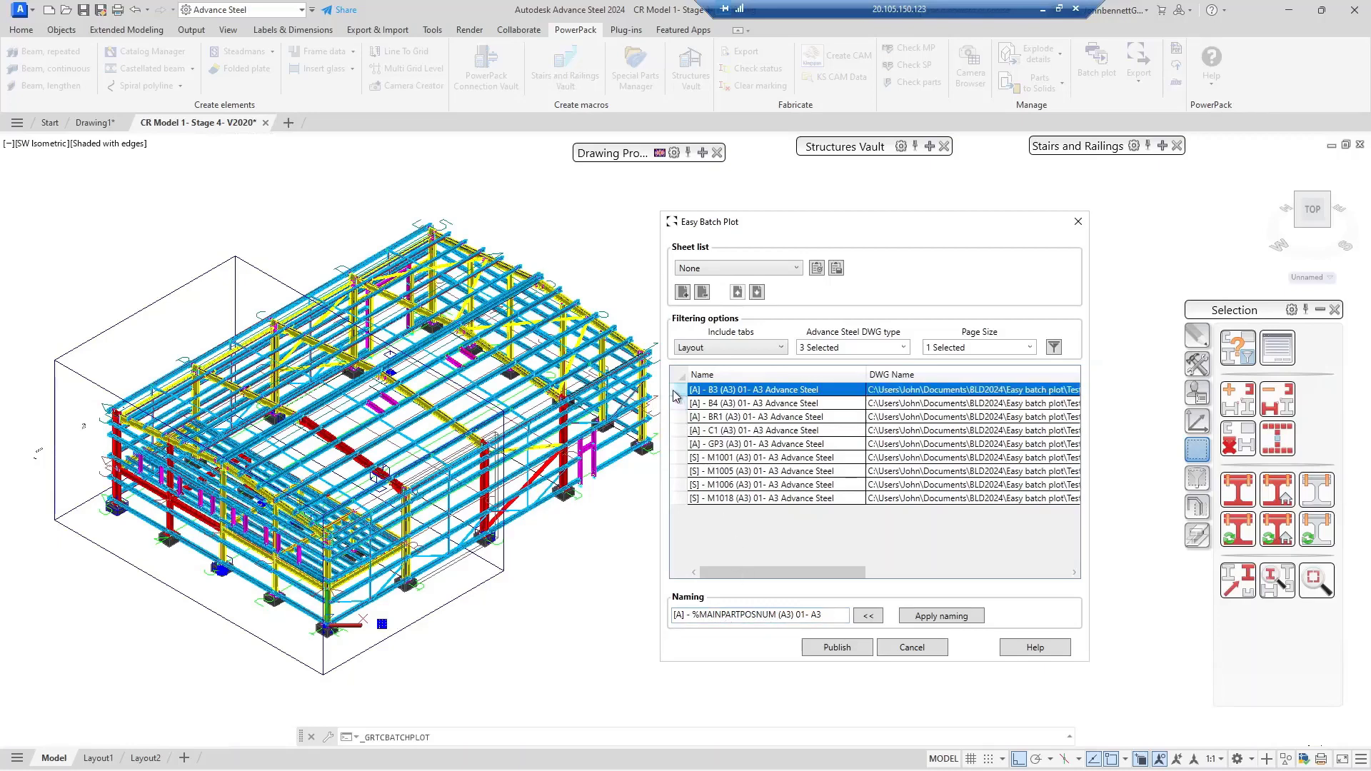
left_click(678, 446, "shift")
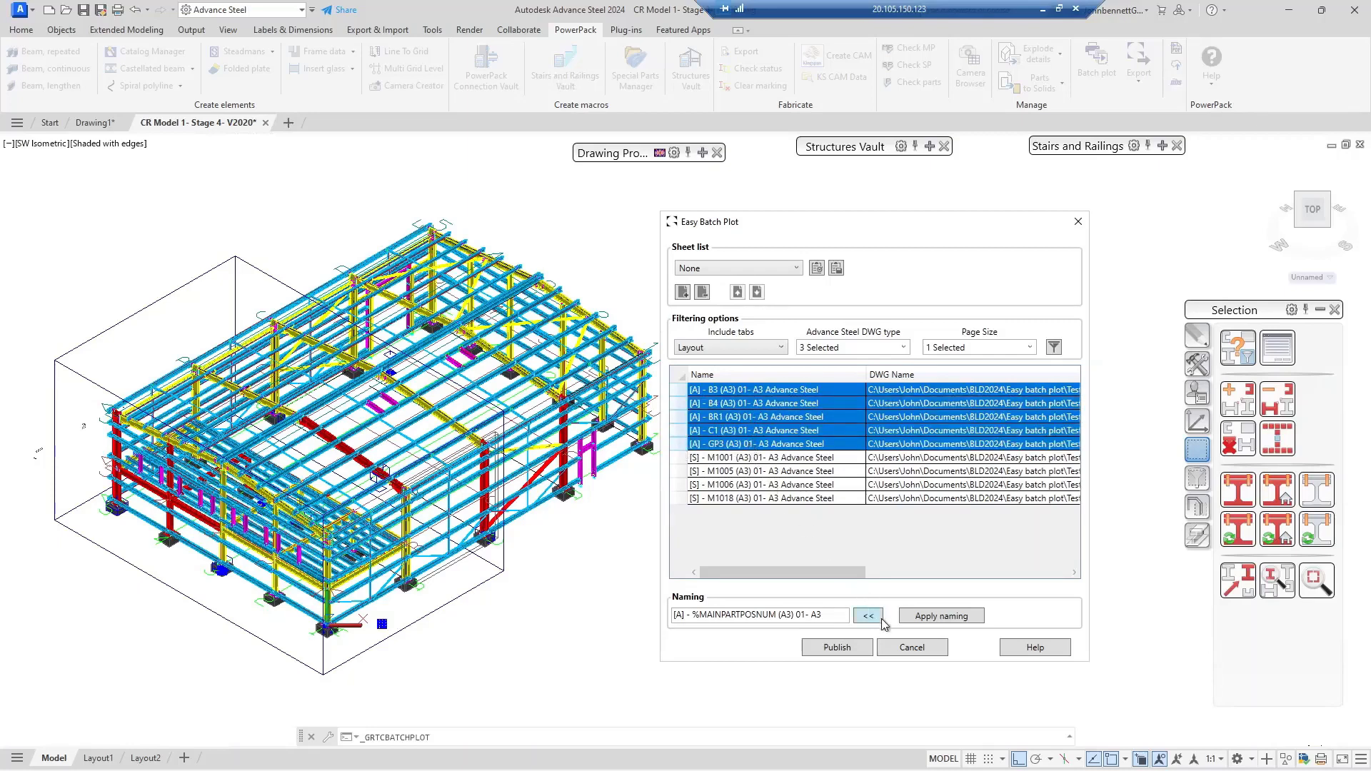
left_click(917, 616)
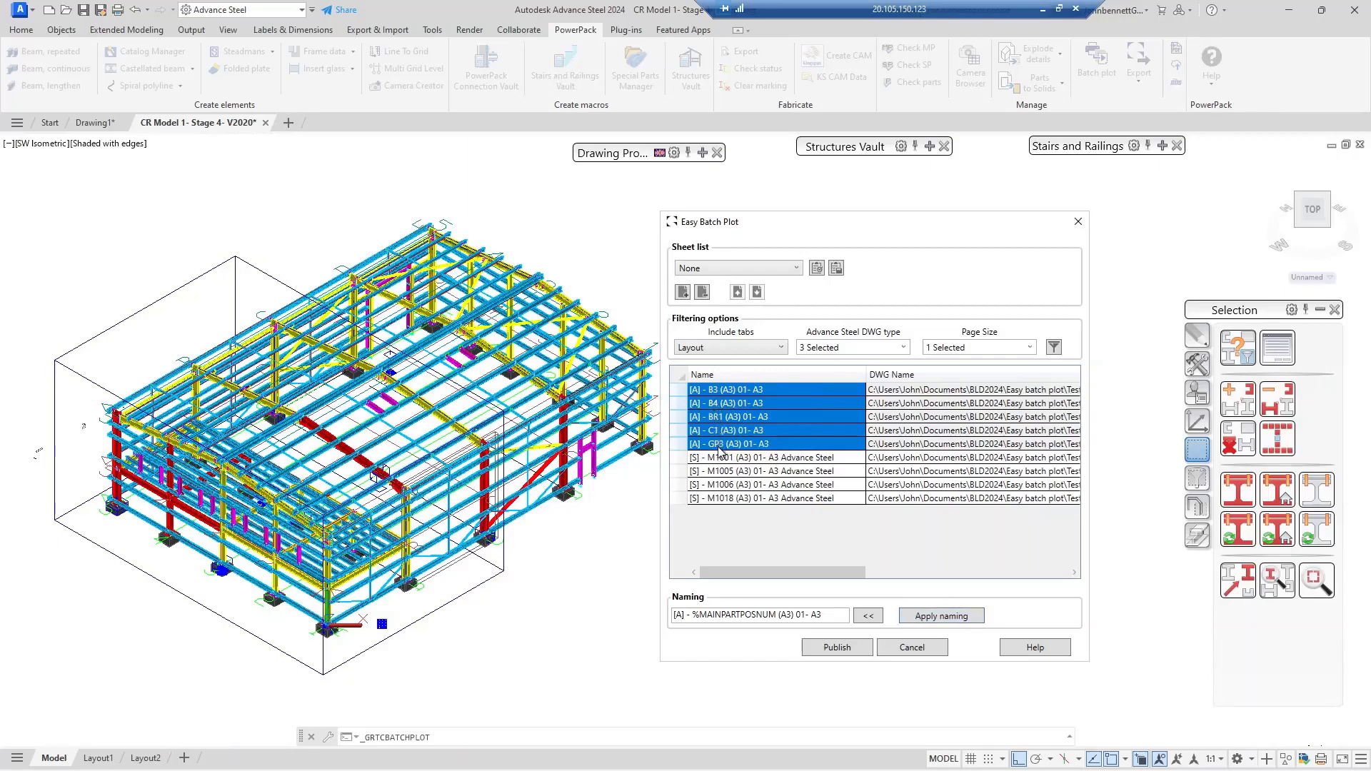
left_click(707, 521)
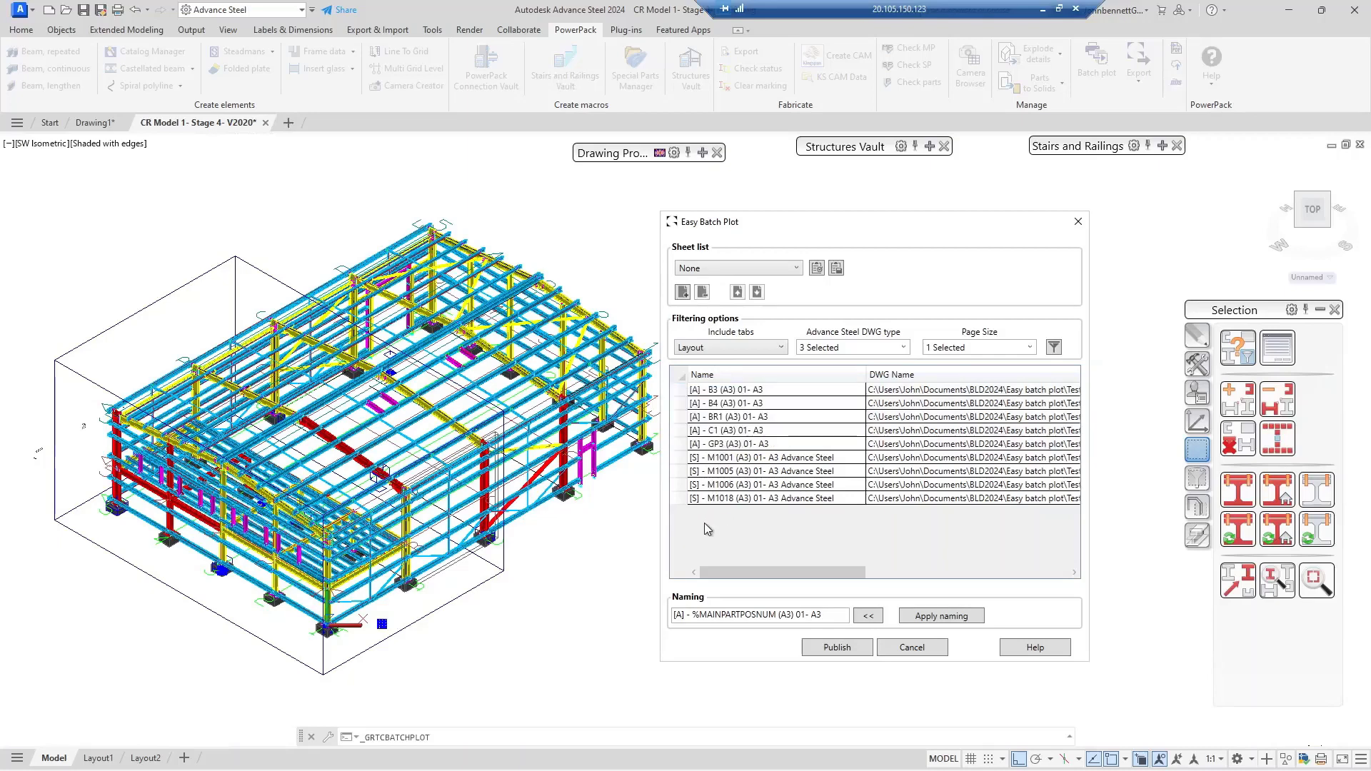
- Copy the full name of the [S] - M1001 sheet and replace the naming template with it
left_click(704, 461)
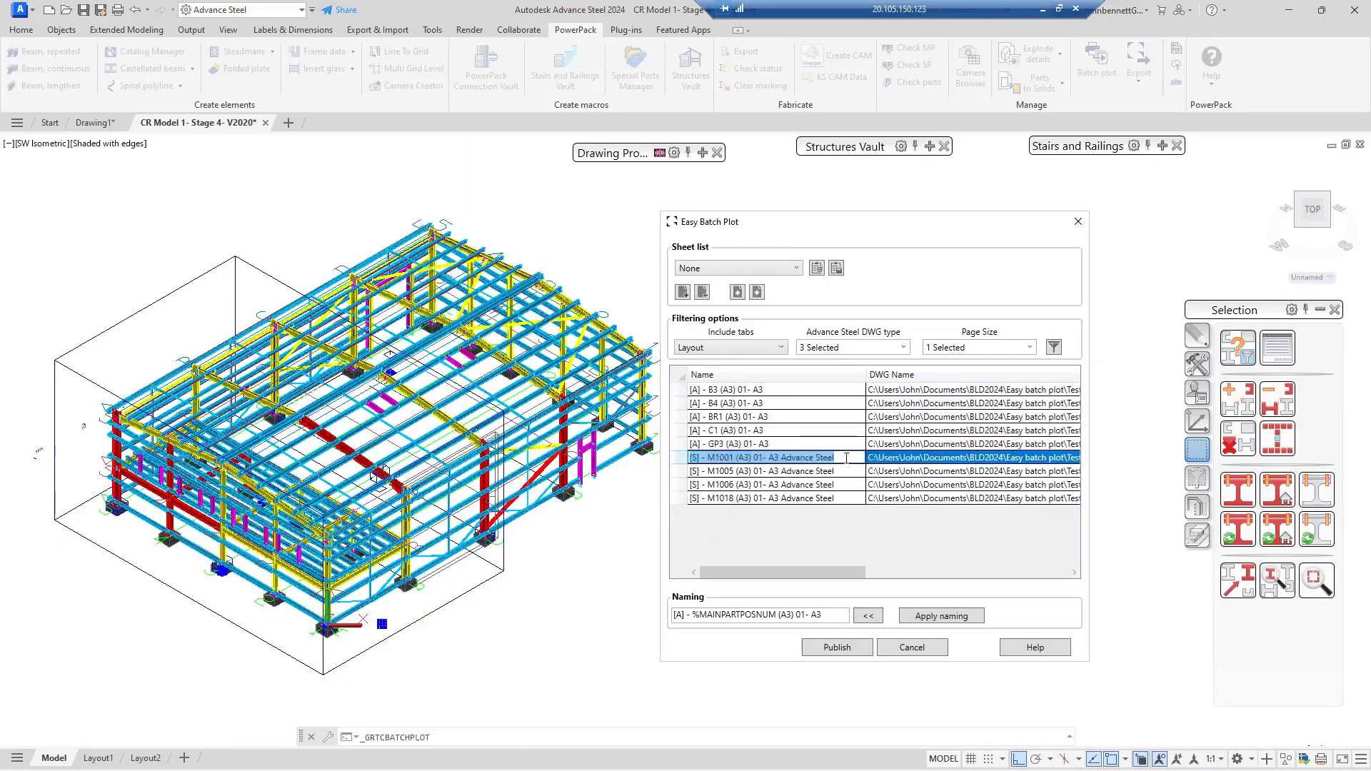
left_click(710, 467)
right_click(714, 464)
left_click(748, 480)
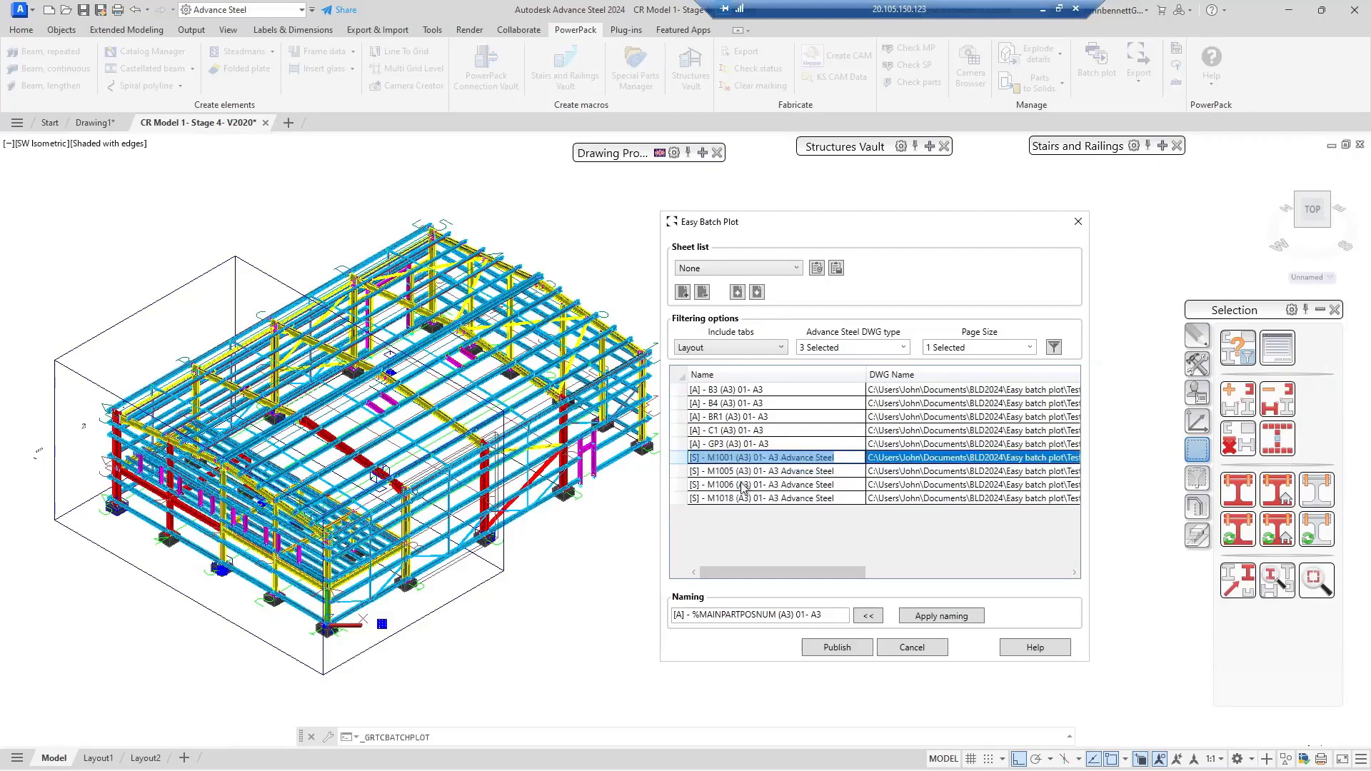
left_click(831, 614)
left_click_drag(831, 614, 675, 615)
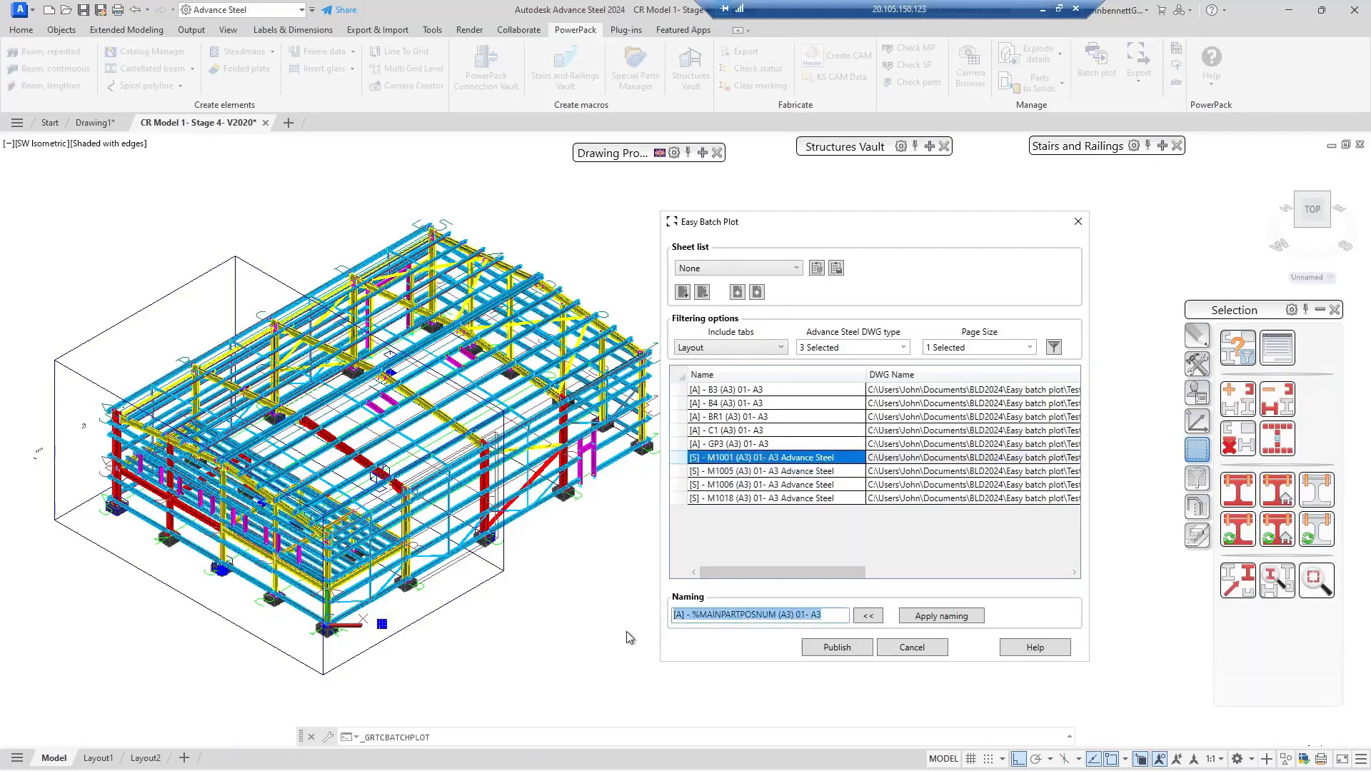
key("BackSpace")
right_click(686, 615)
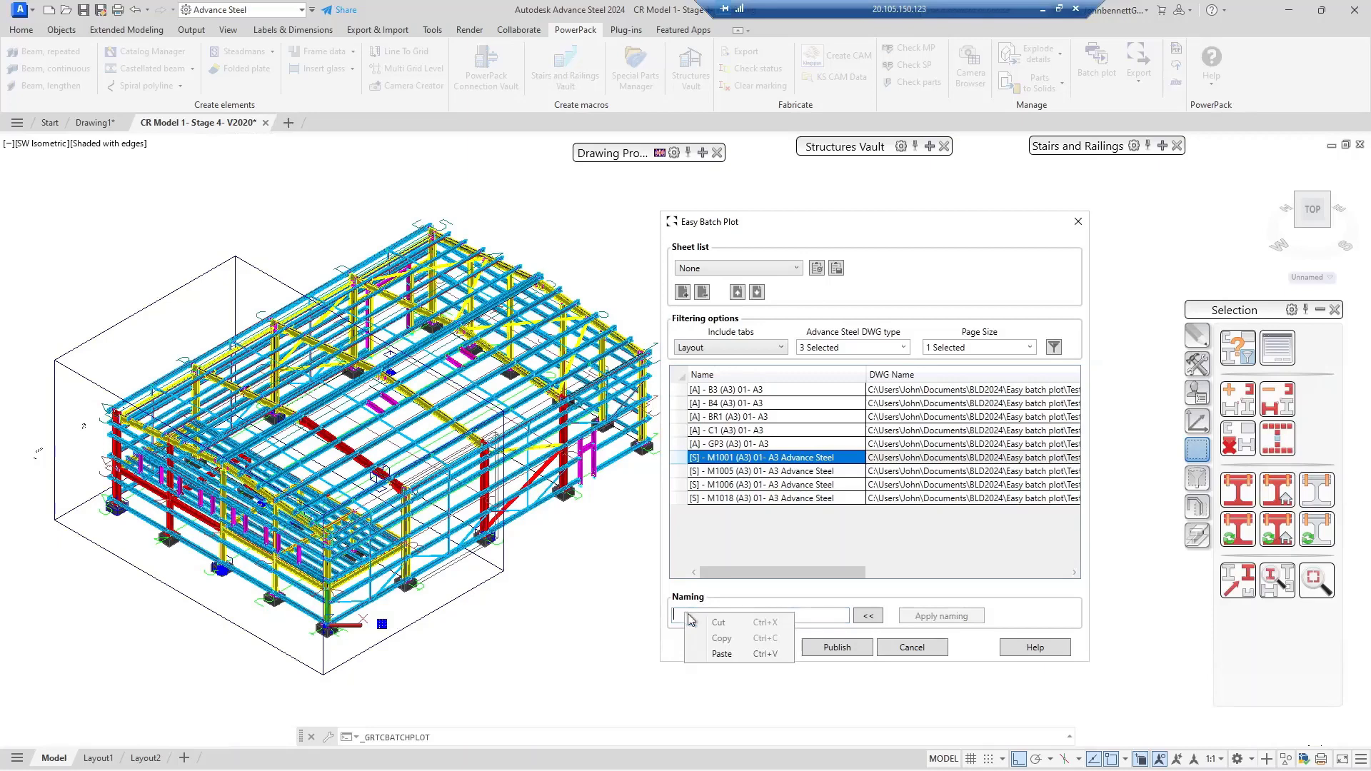
left_click(705, 654)
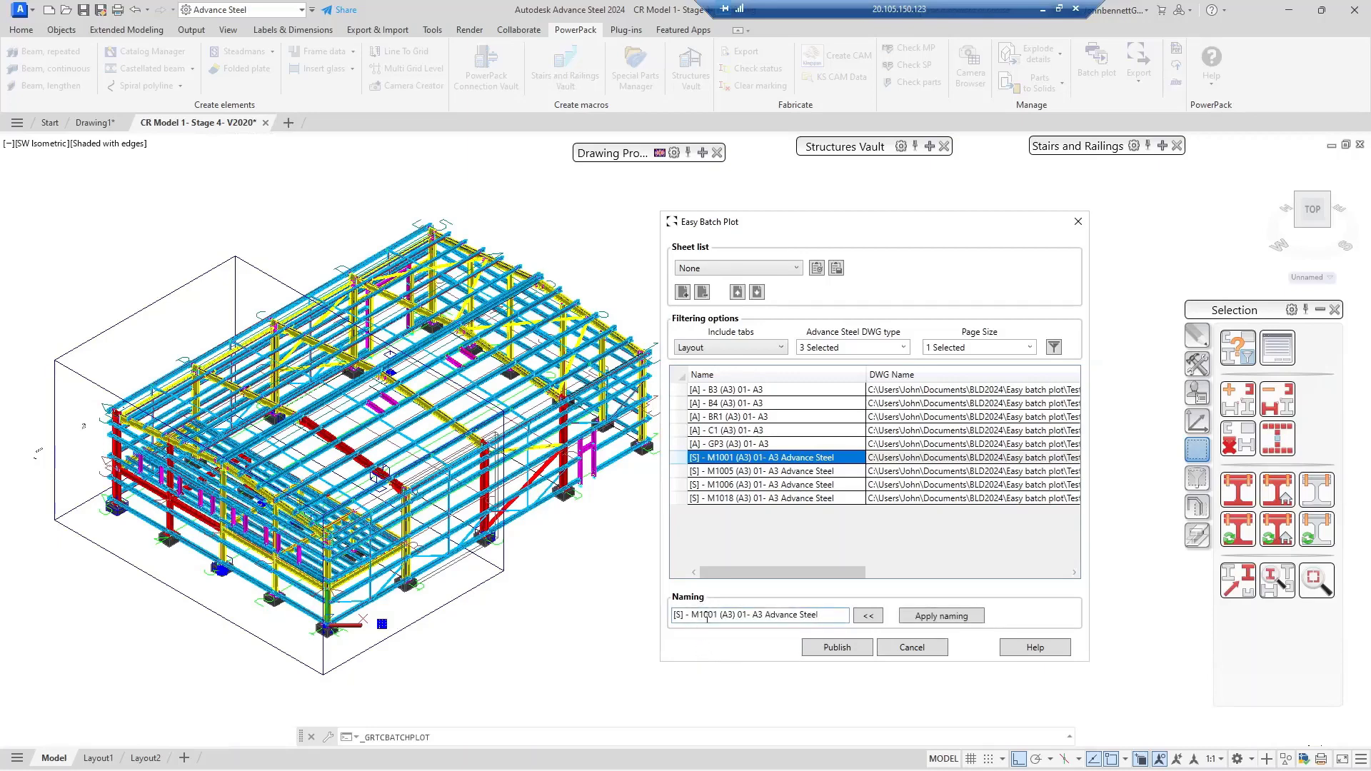
- Remove Advance Steel from the naming template and replace M1001 with the %SINGLEPARTPOSNUM token
left_click_drag(766, 614, 828, 615)
key("BackSpace")
left_click_drag(718, 616, 695, 616)
key("Delete")
left_click(868, 615)
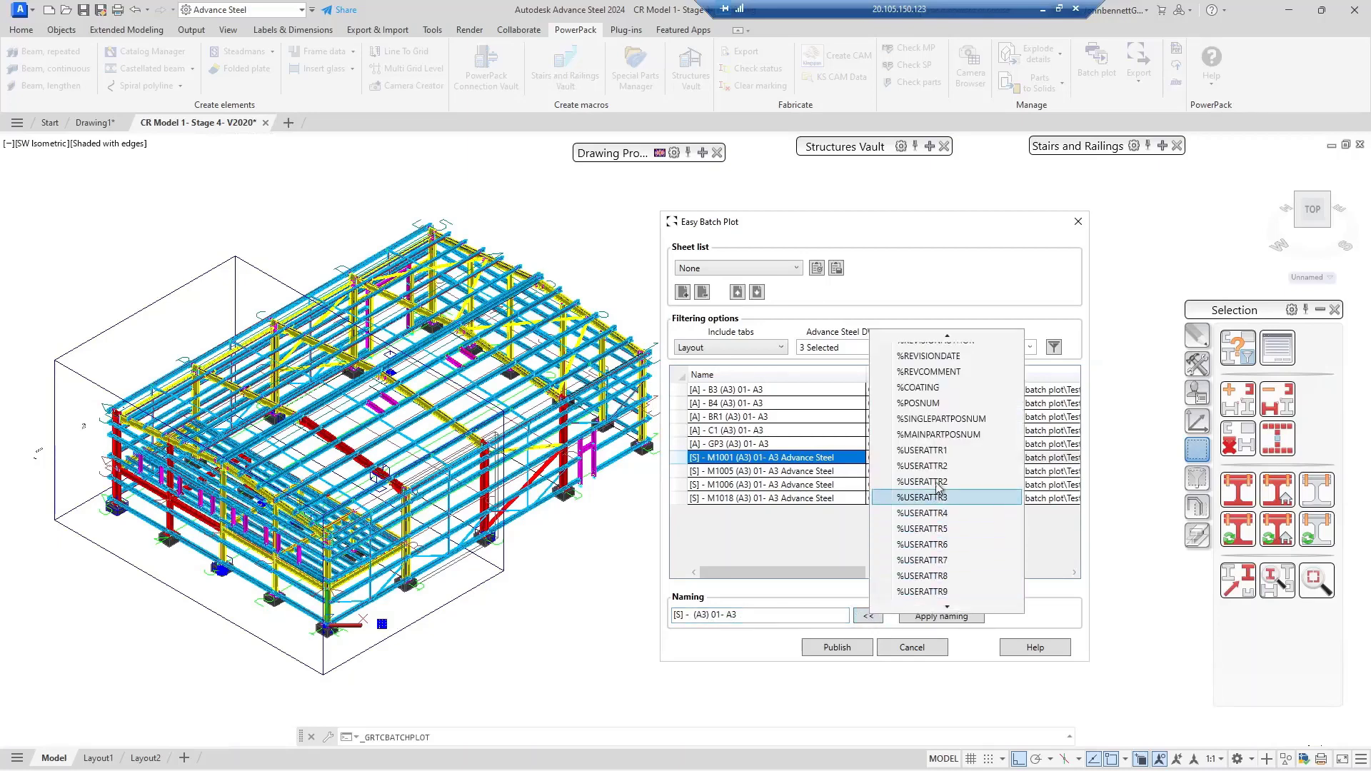
left_click(933, 422)
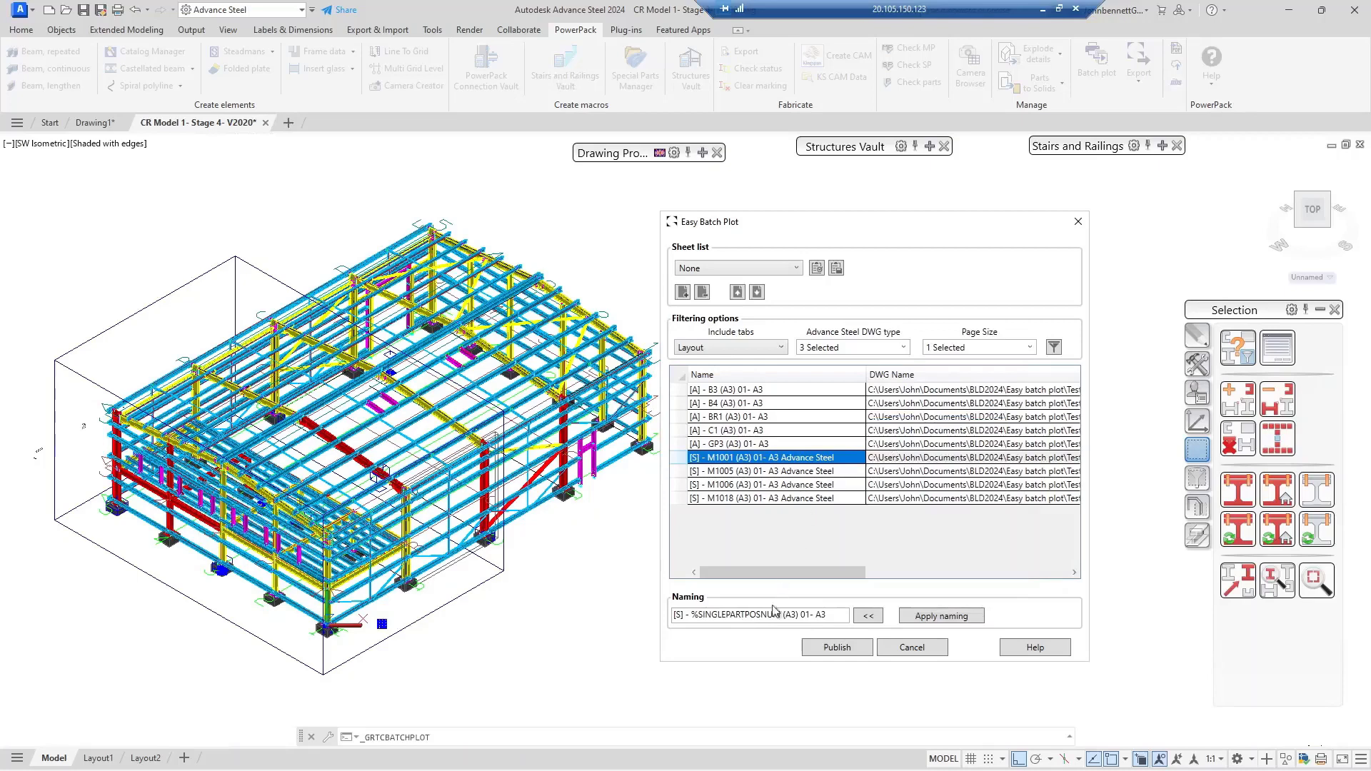
- Apply the naming template to the four [S] sheets, from M1001 to M1018
left_click(674, 458)
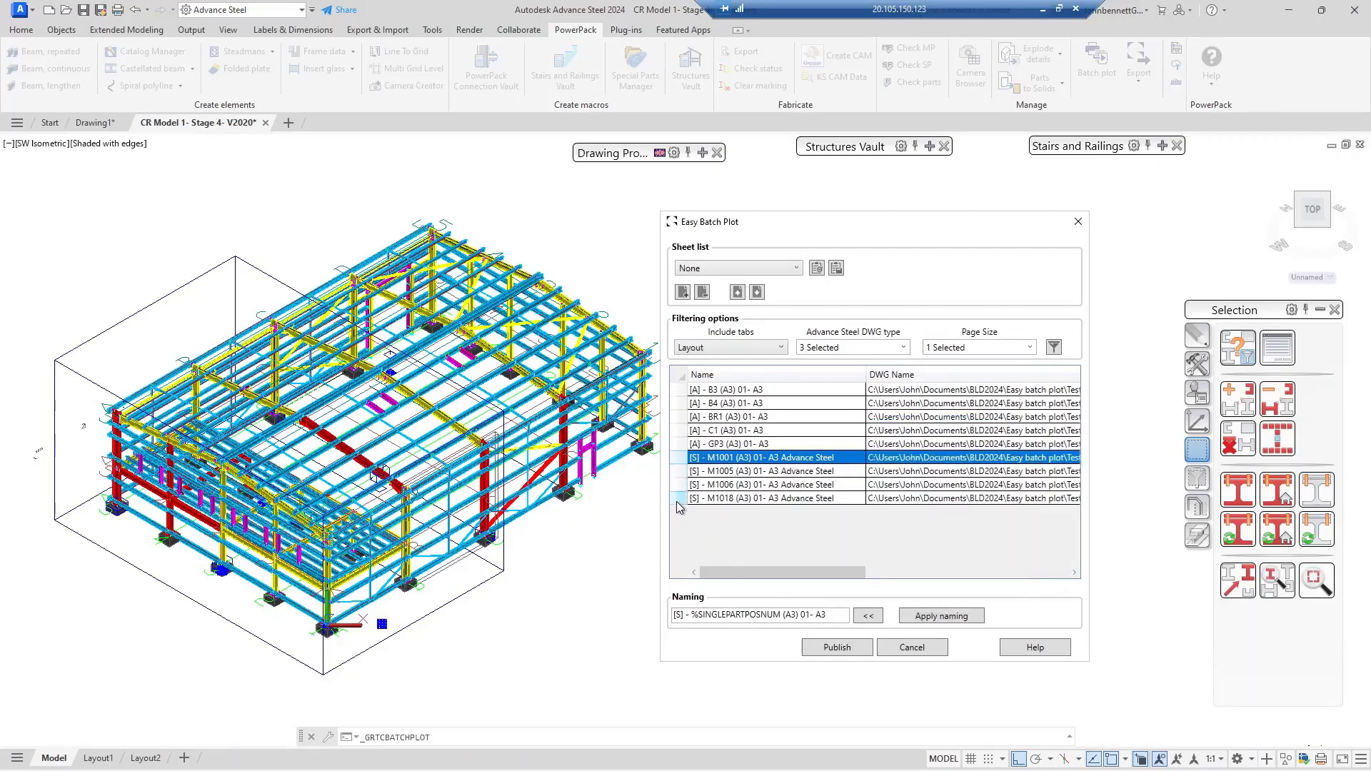
left_click(675, 501, "shift")
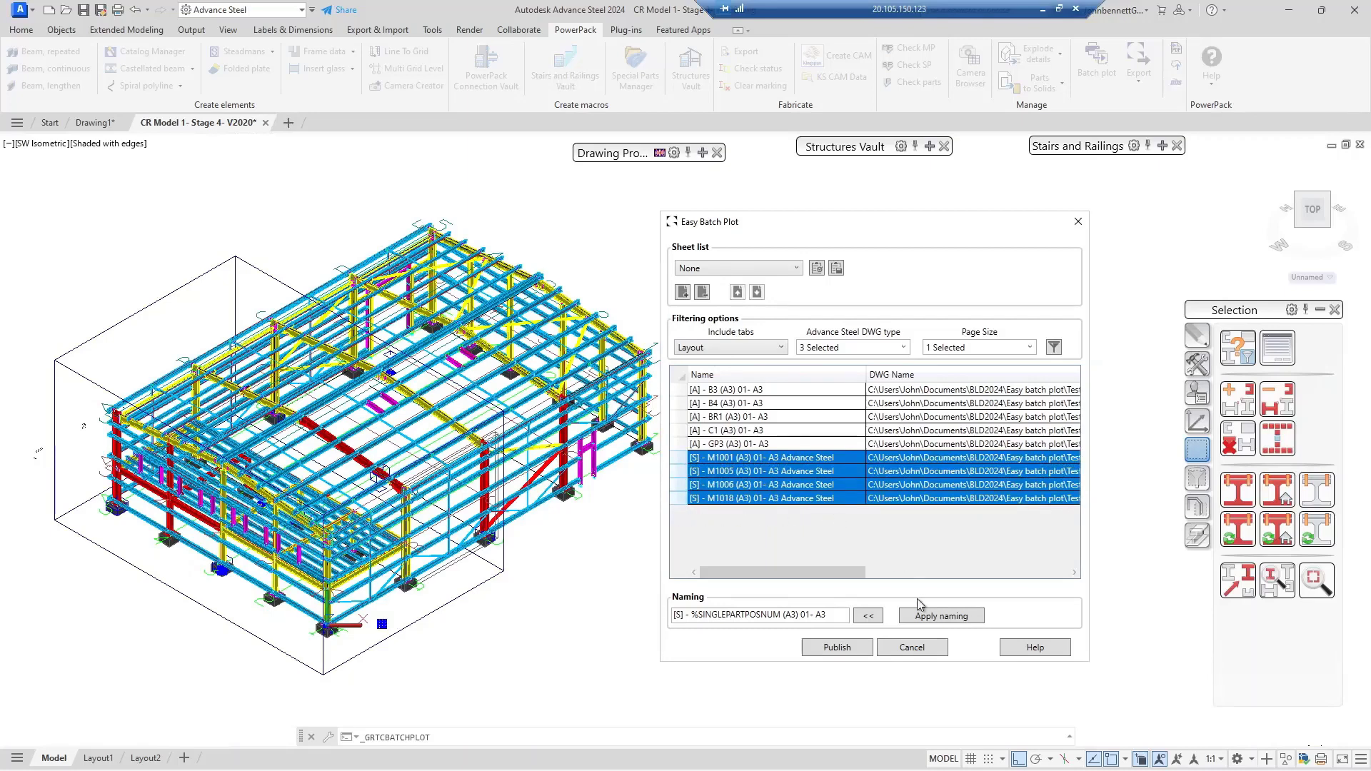
left_click(940, 618)
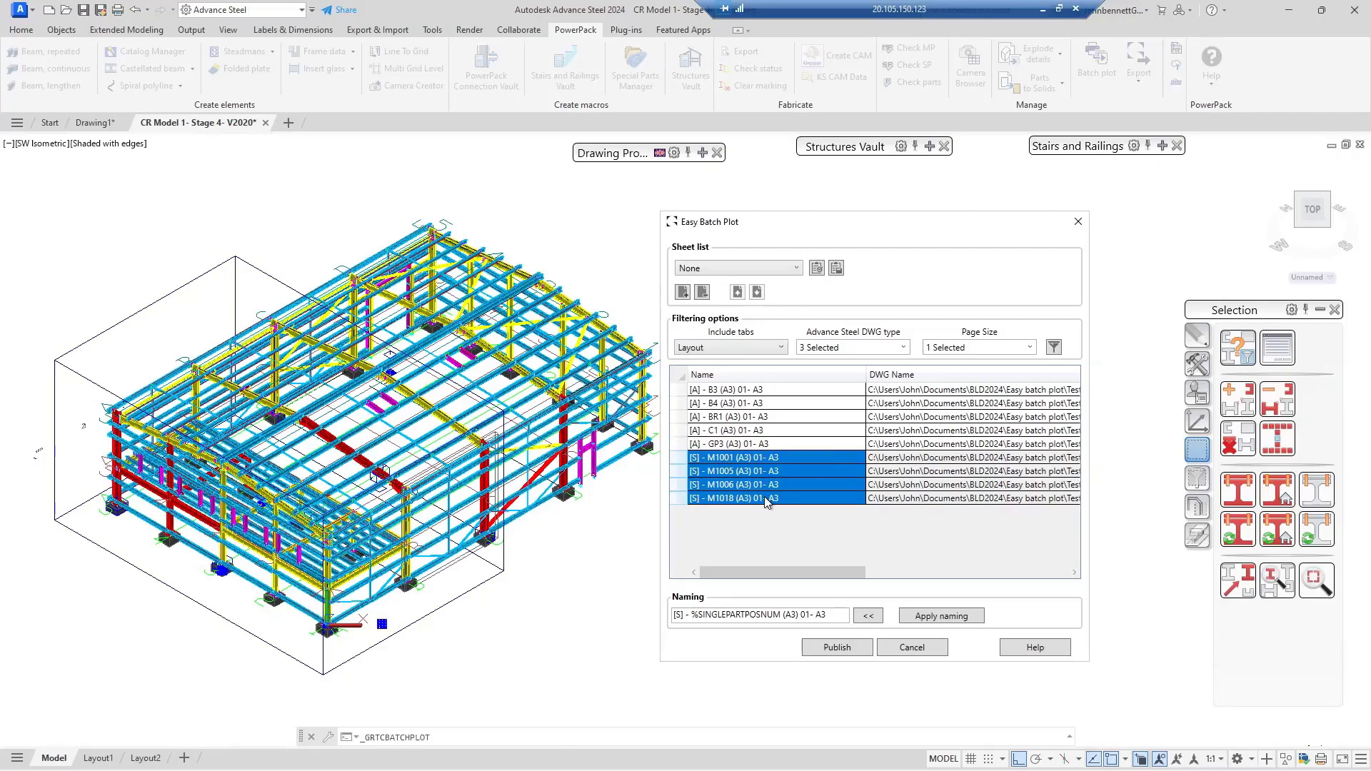
left_click(827, 547)
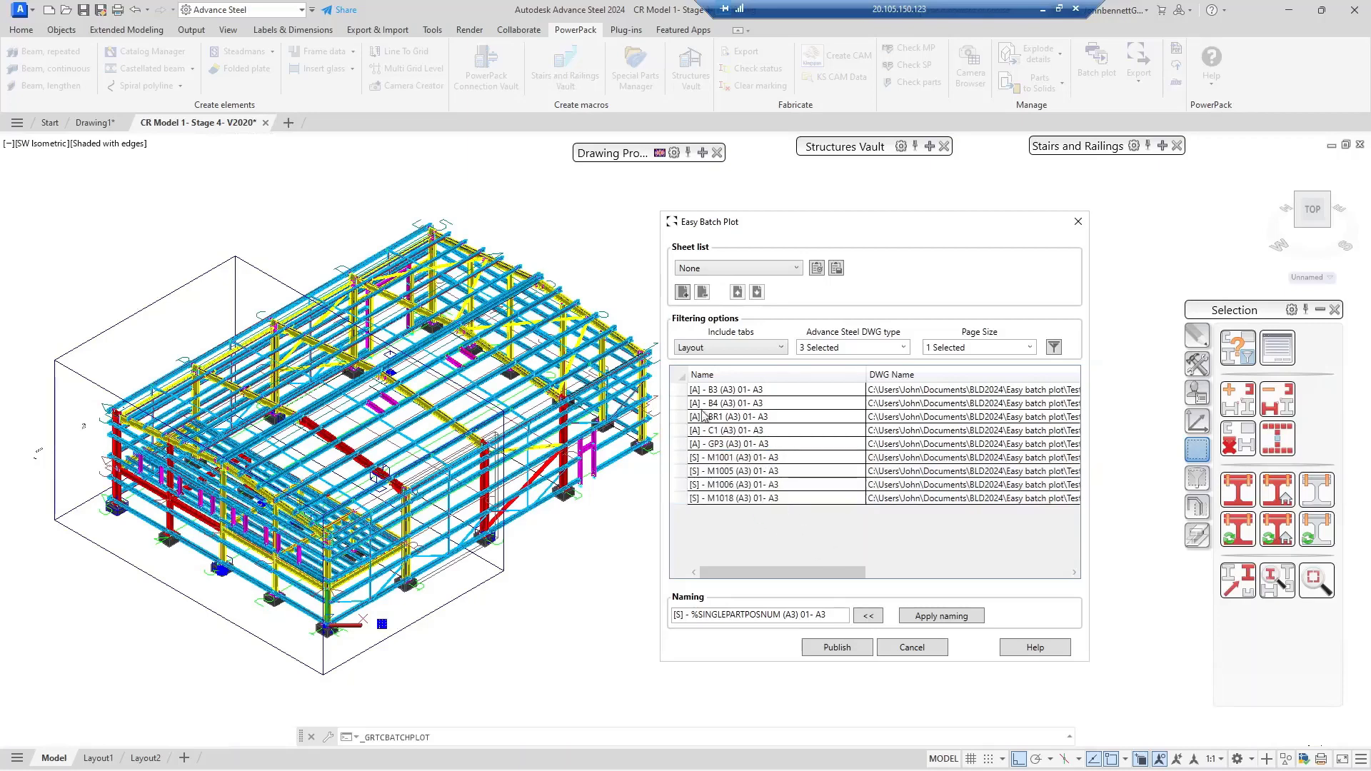
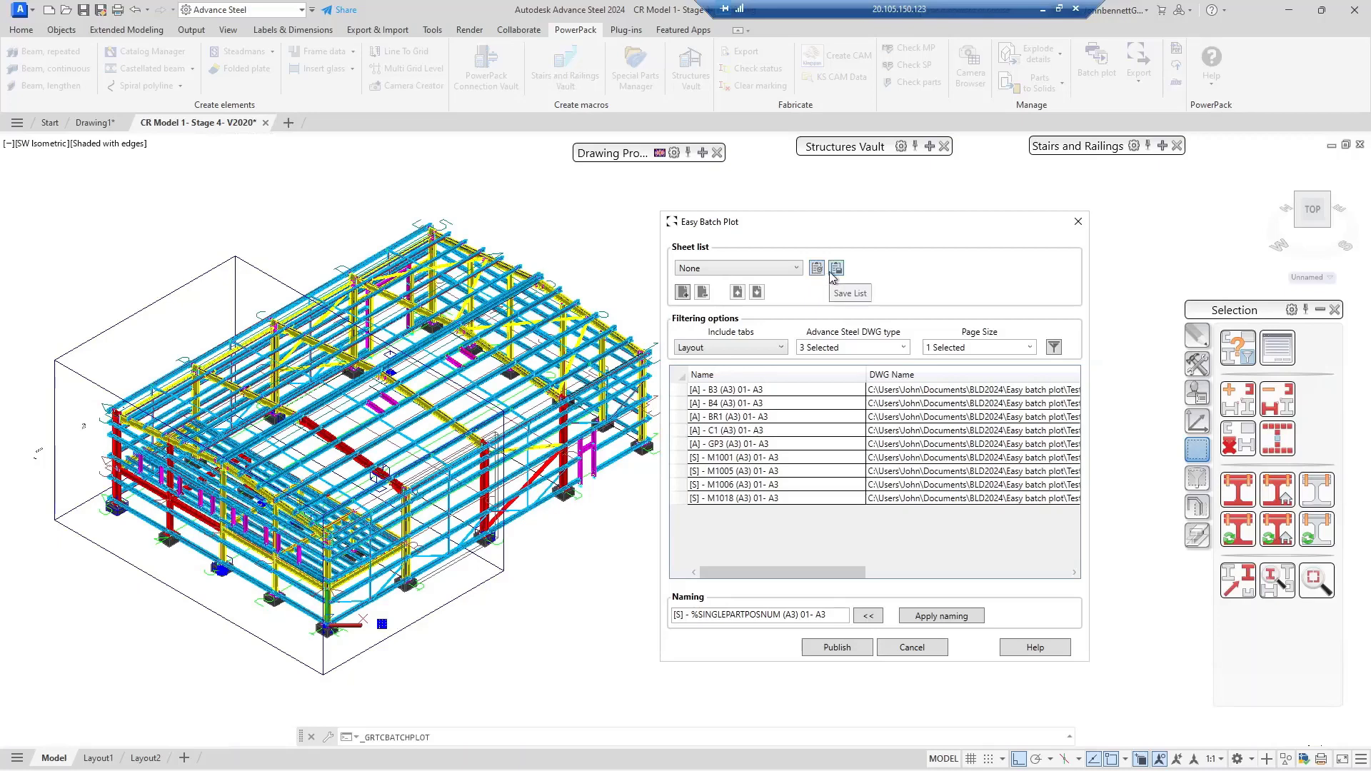
- Save the sheet list as Test list A3 SP MP in the Testing 180523 folder and check the available saved lists
left_click(831, 273)
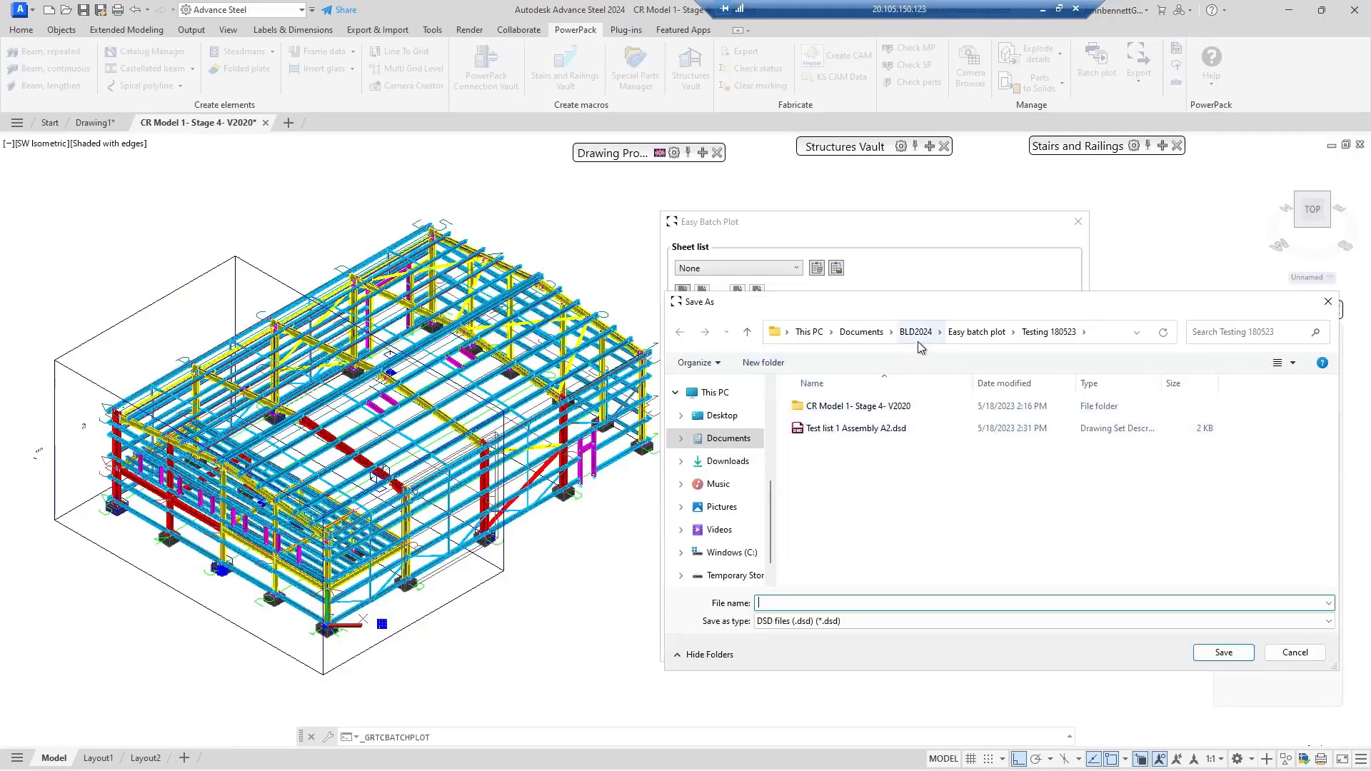
left_click(859, 432)
left_click(830, 605)
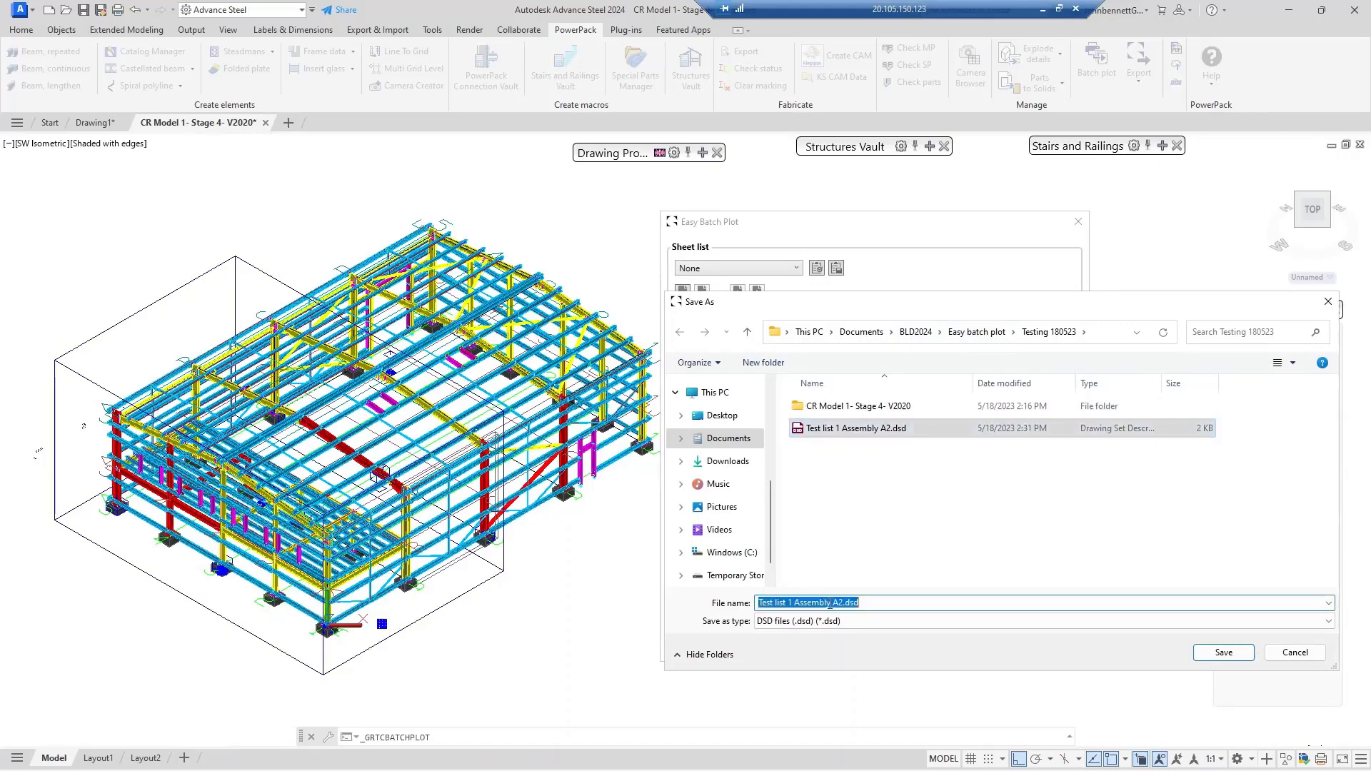
left_click(872, 603)
left_click_drag(873, 602, 732, 603)
type("Test ")
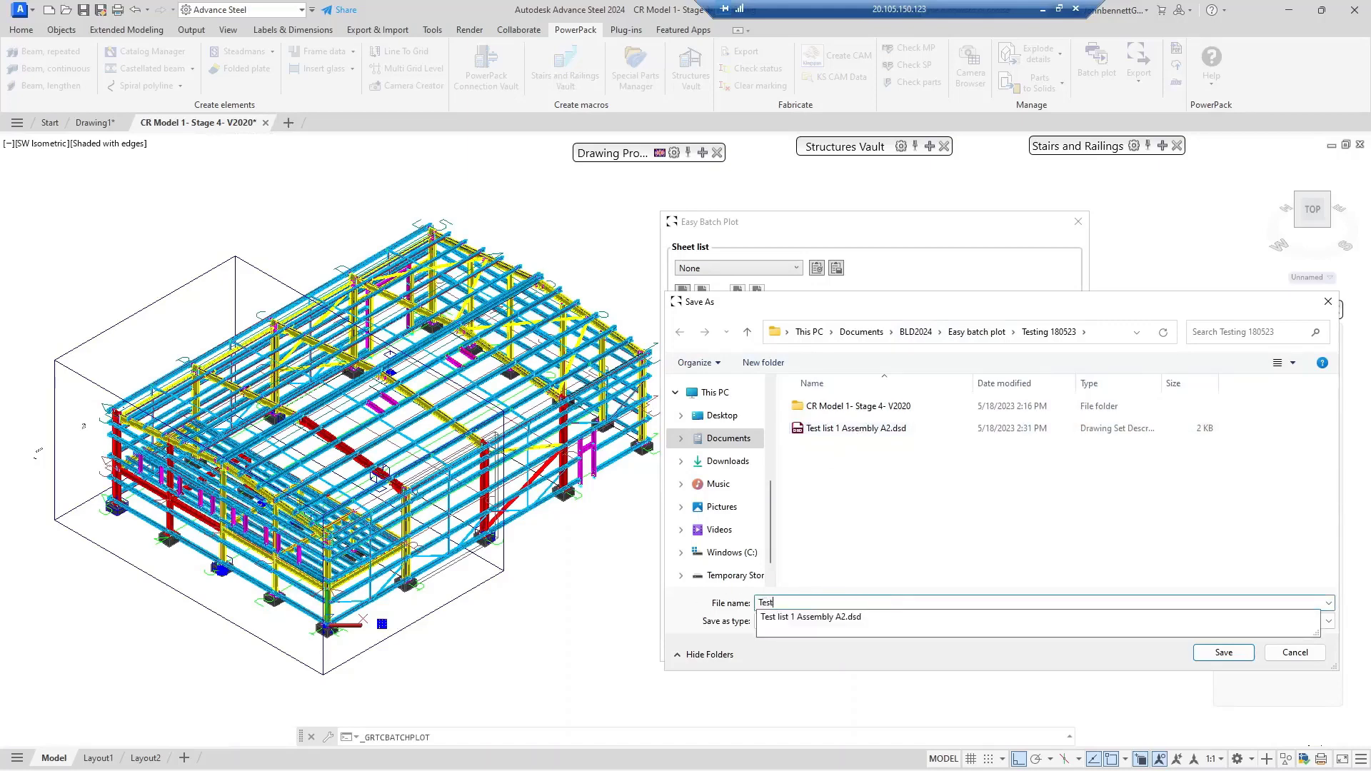
type("list A3 SP MP")
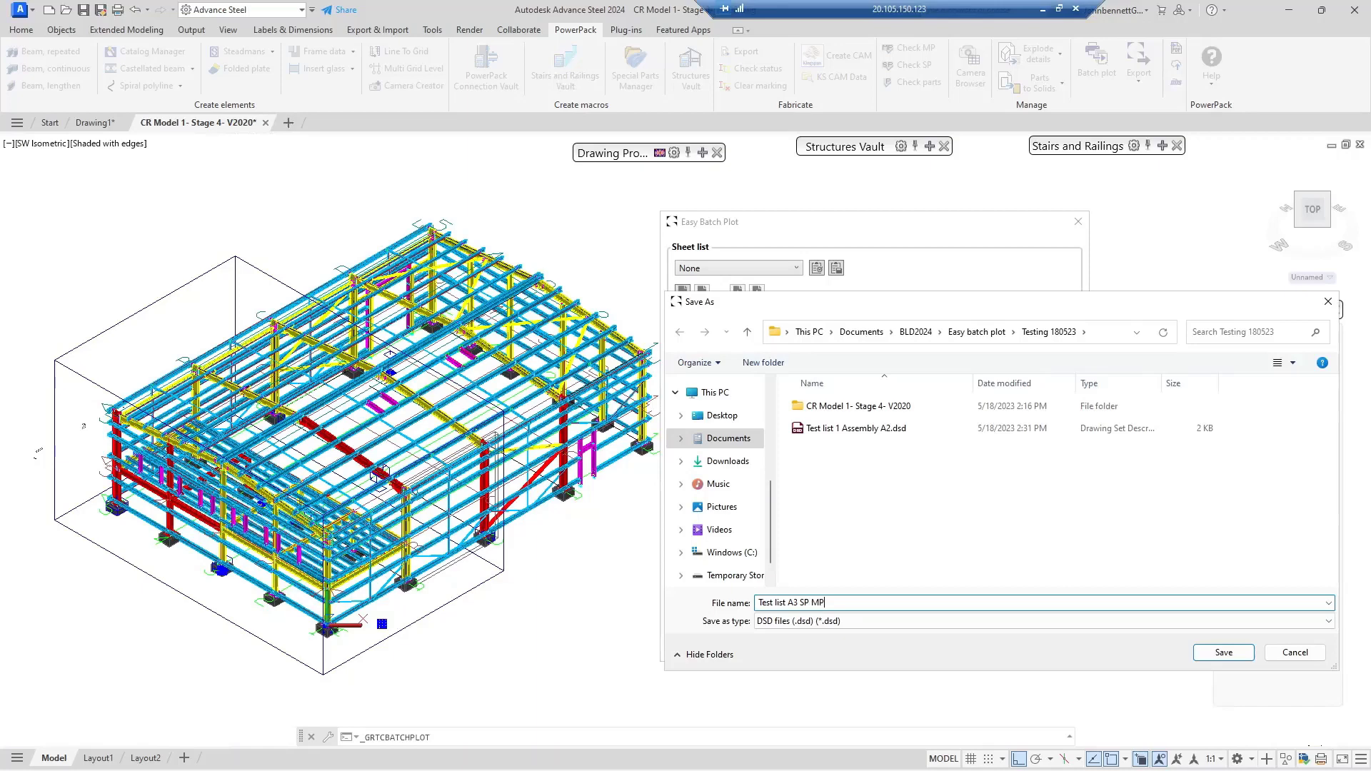
left_click(1222, 652)
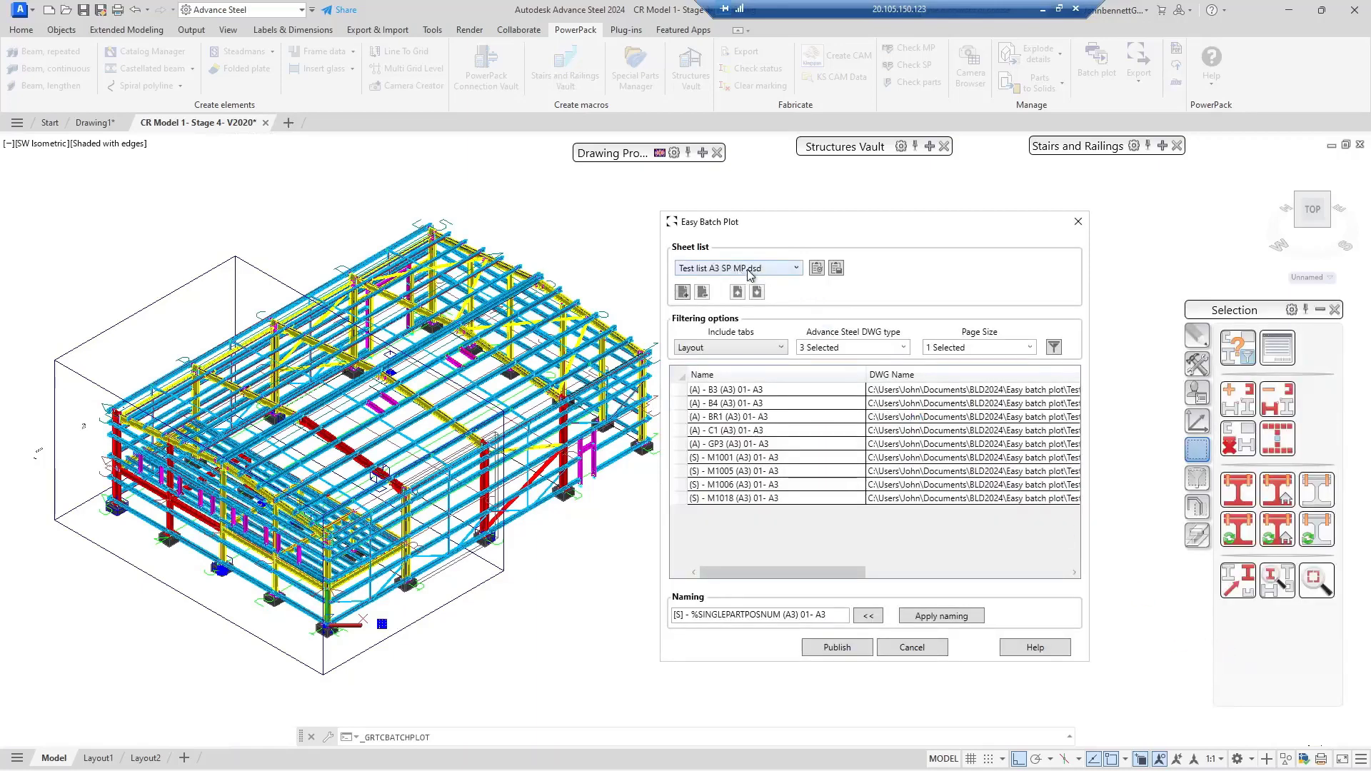
left_click(797, 272)
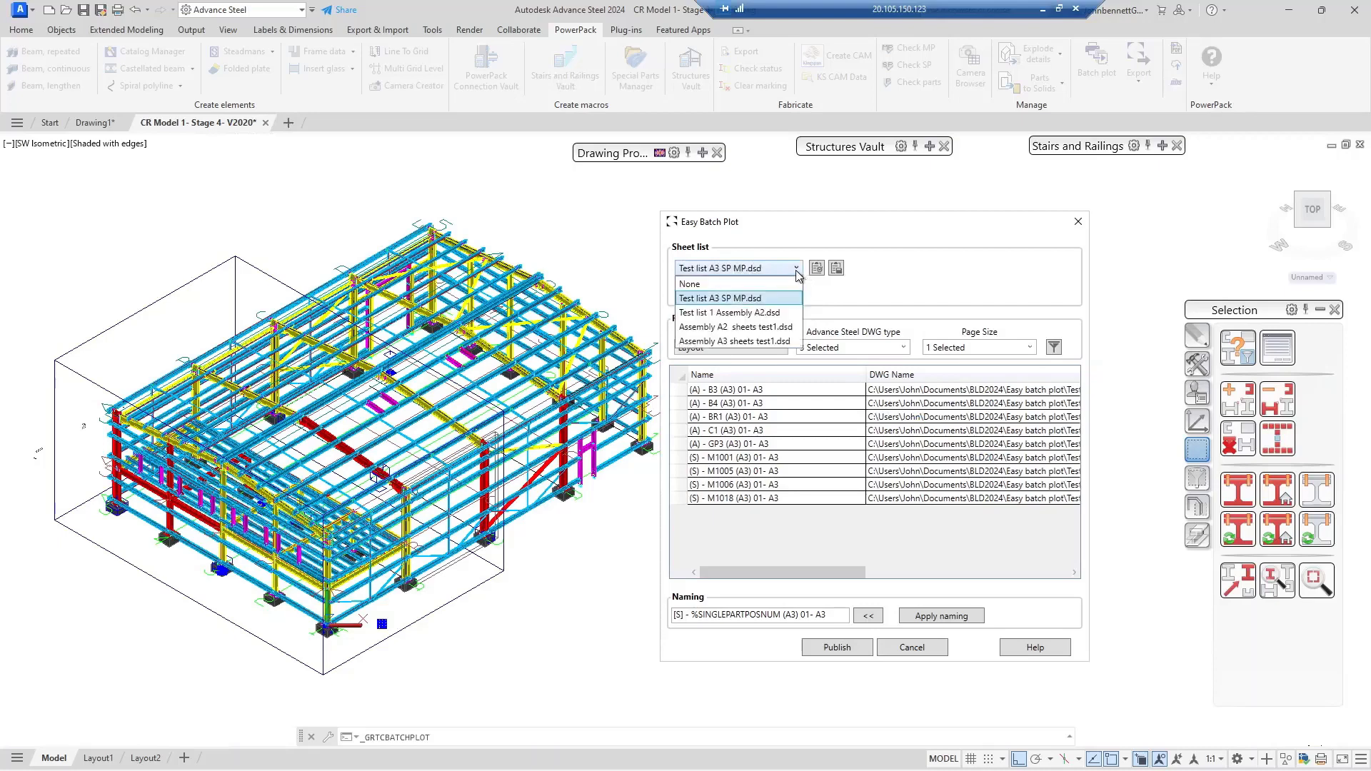
left_click(920, 287)
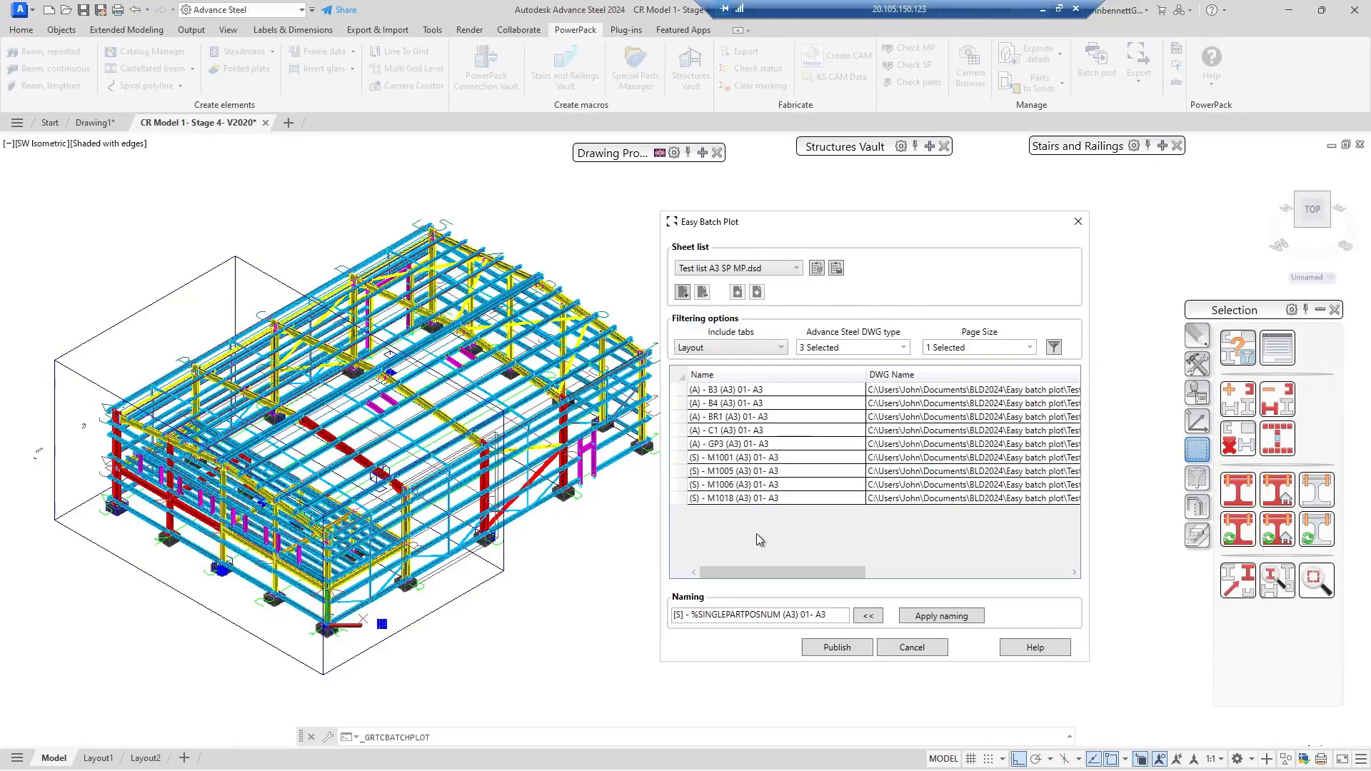
- Send the saved A3 sheet list to publishing and reposition the publish dialog over the model
left_click(829, 653)
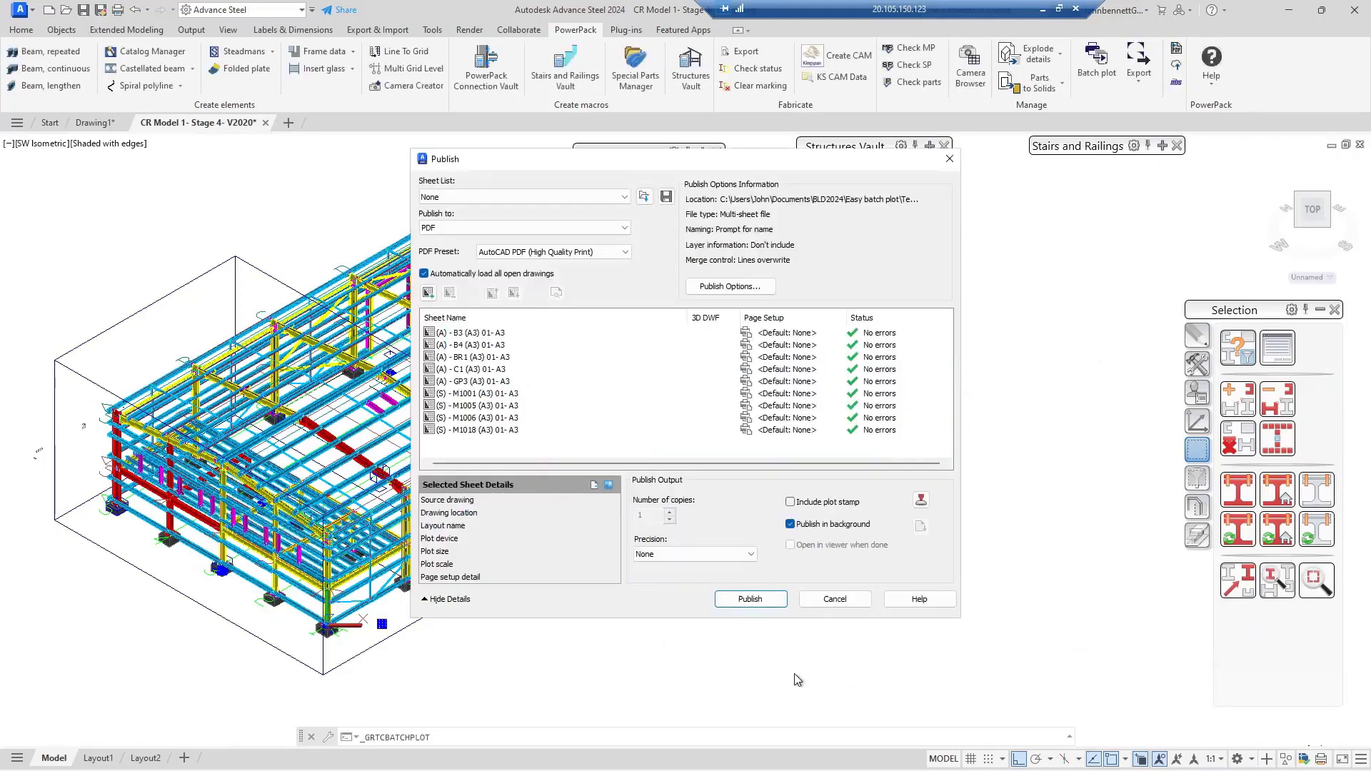
left_click_drag(623, 166, 705, 220)
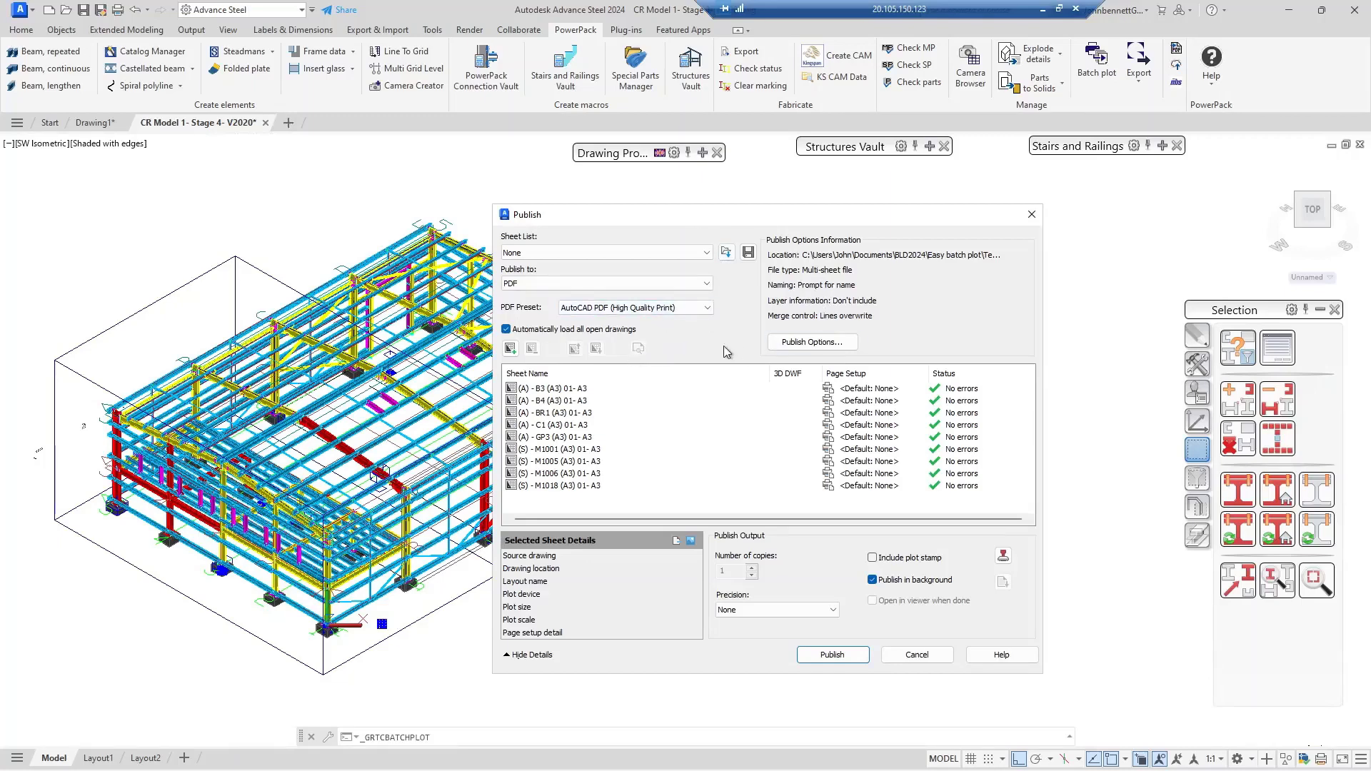
- Examine the PDF publish options, trying the multi-sheet file setting off and on, and look through the plot stamp settings without saving changes
left_click(791, 347)
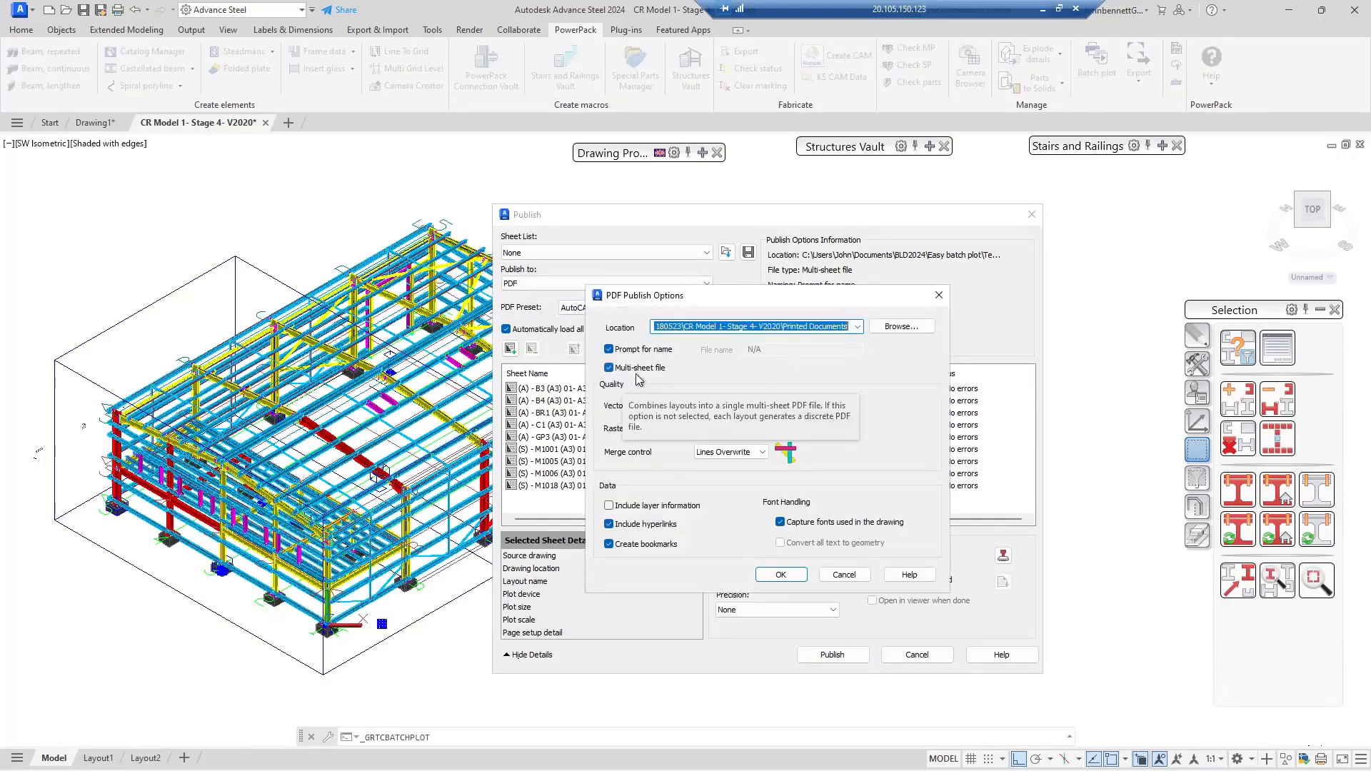
left_click(611, 369)
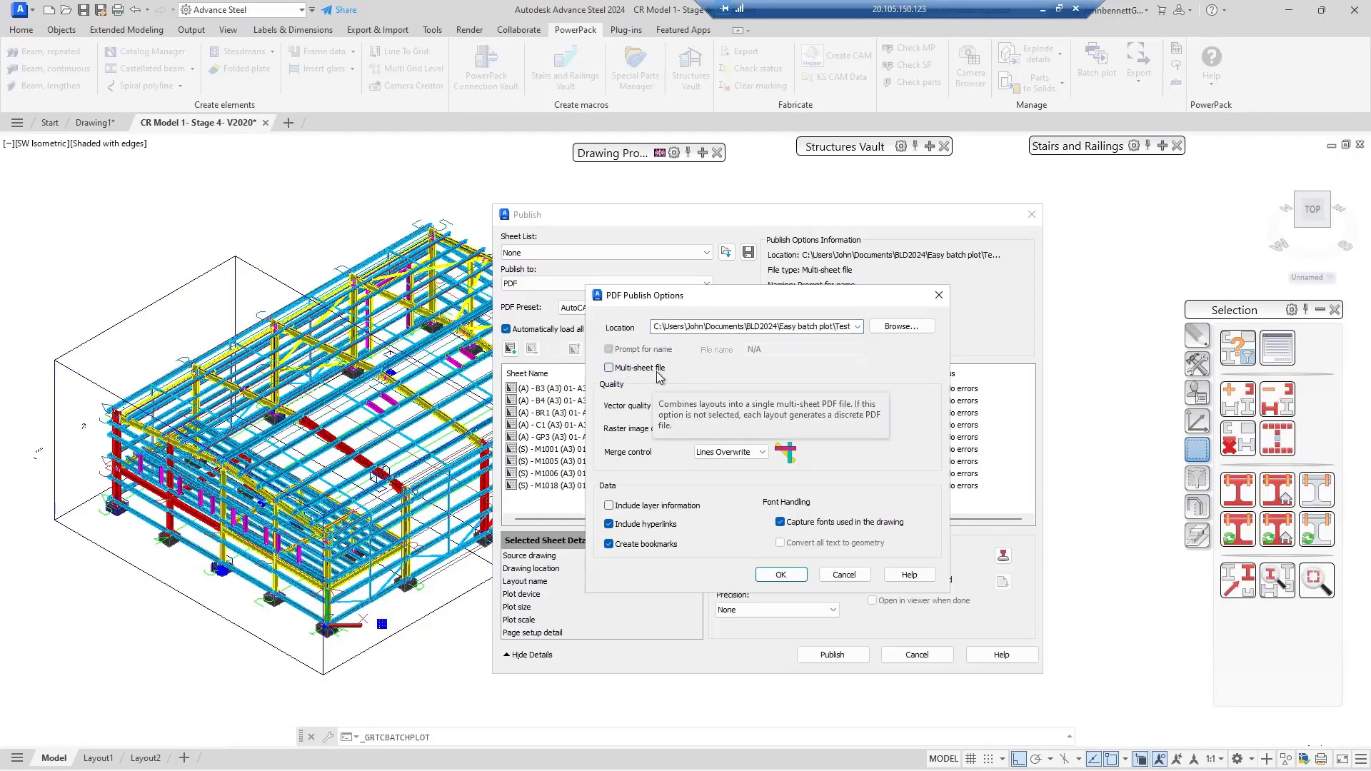
left_click(609, 368)
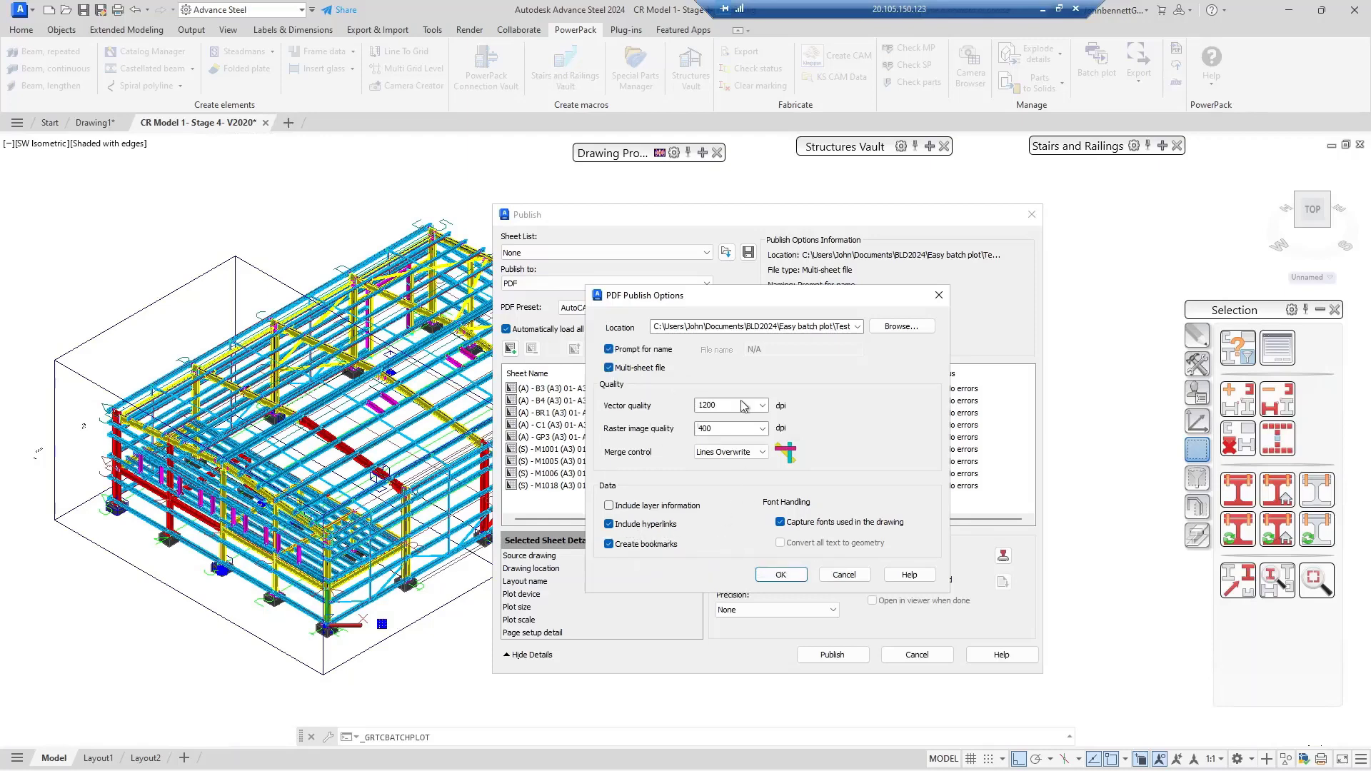
left_click(845, 577)
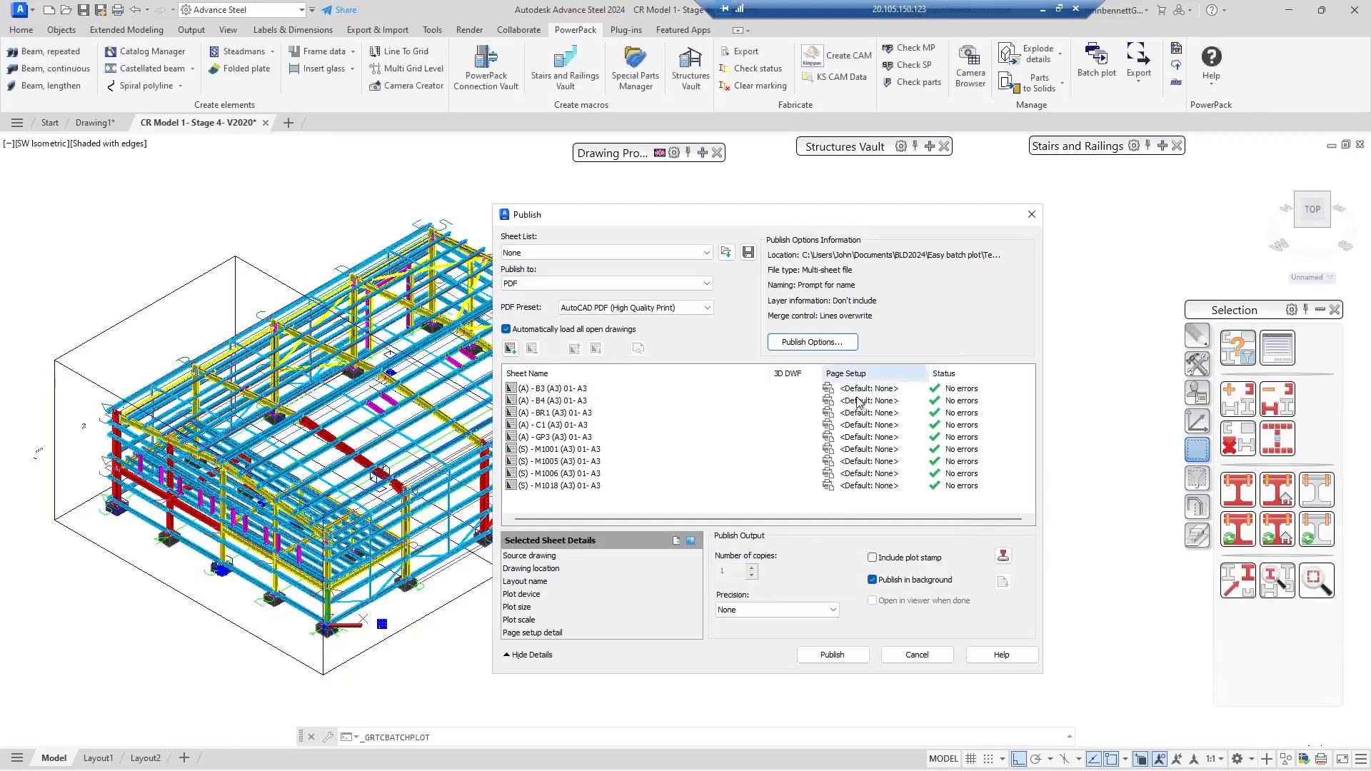
left_click(1004, 557)
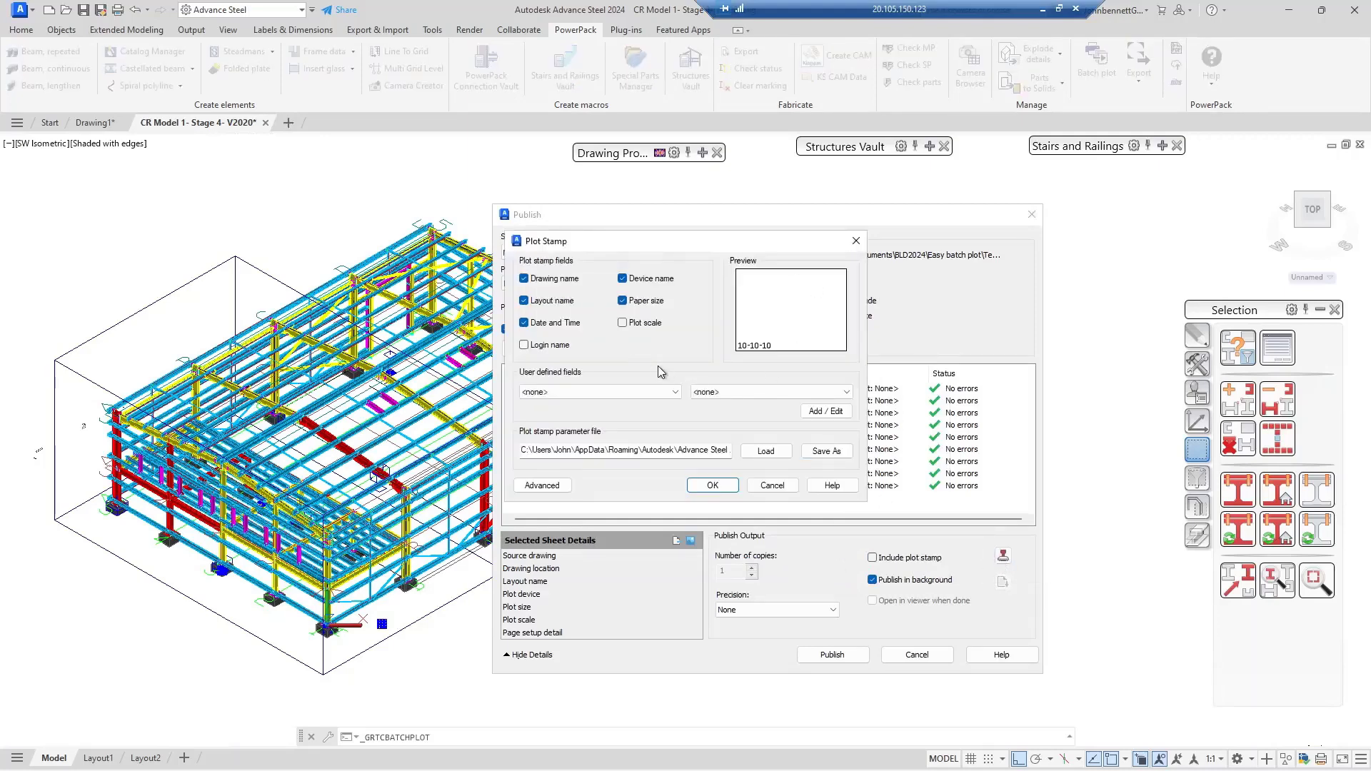
left_click(857, 240)
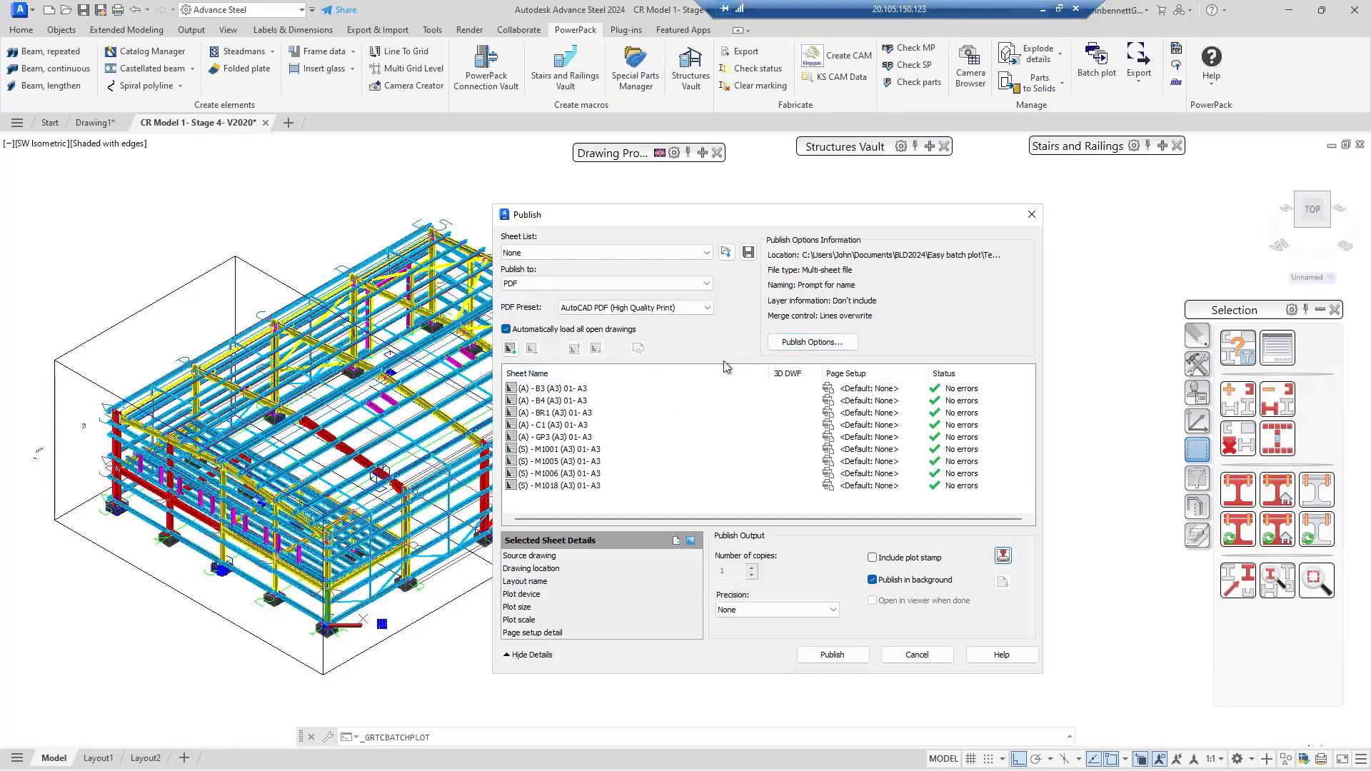
- Recheck the PDF publish options, then inspect the (A) - B3 sheet's details and the available PDF presets
left_click(792, 343)
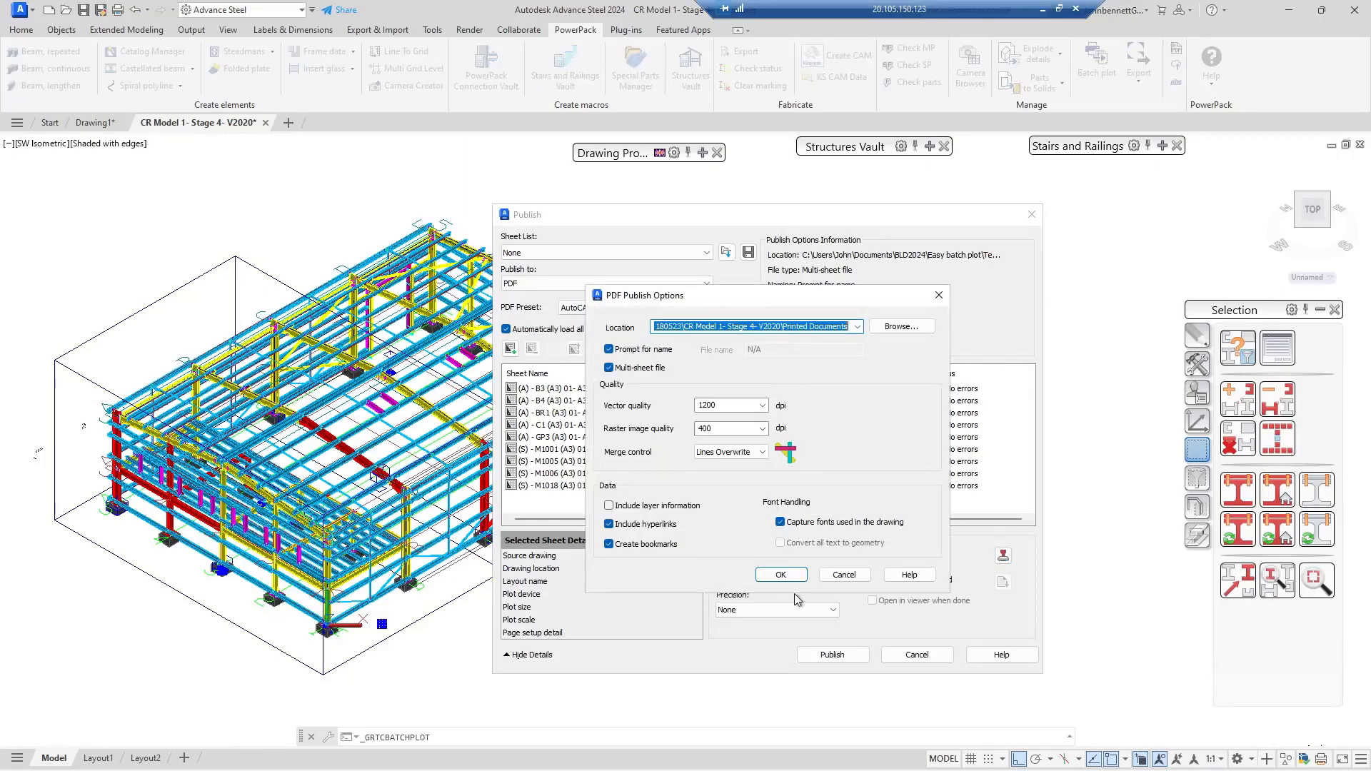
left_click(846, 578)
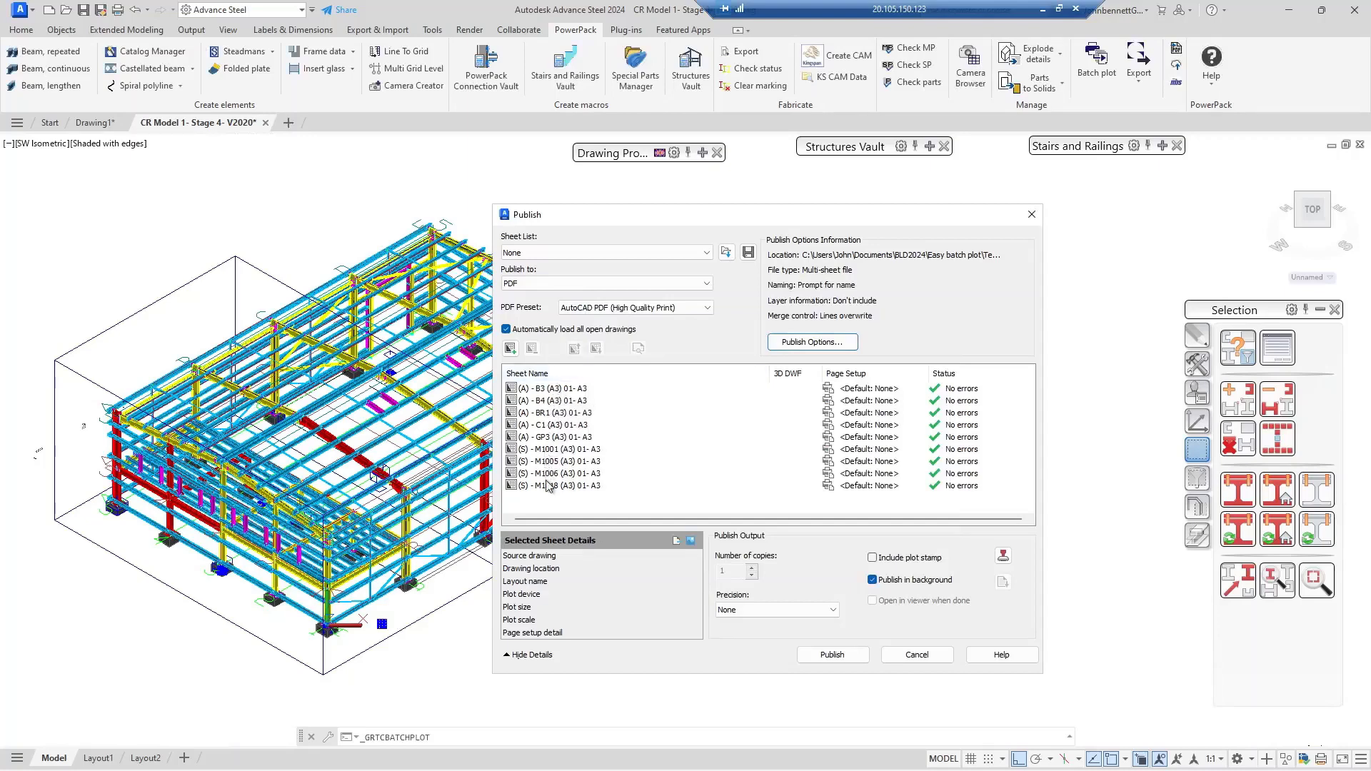
left_click(541, 389)
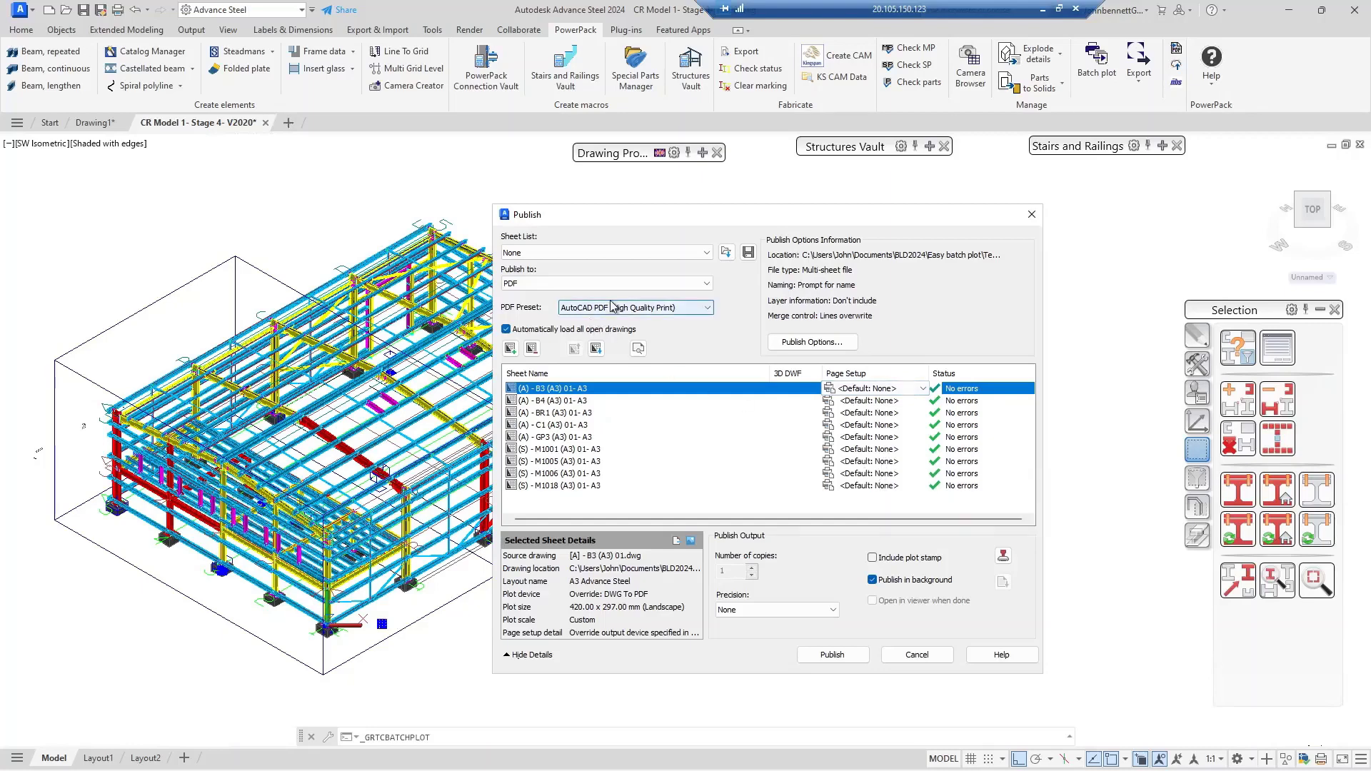
left_click(707, 308)
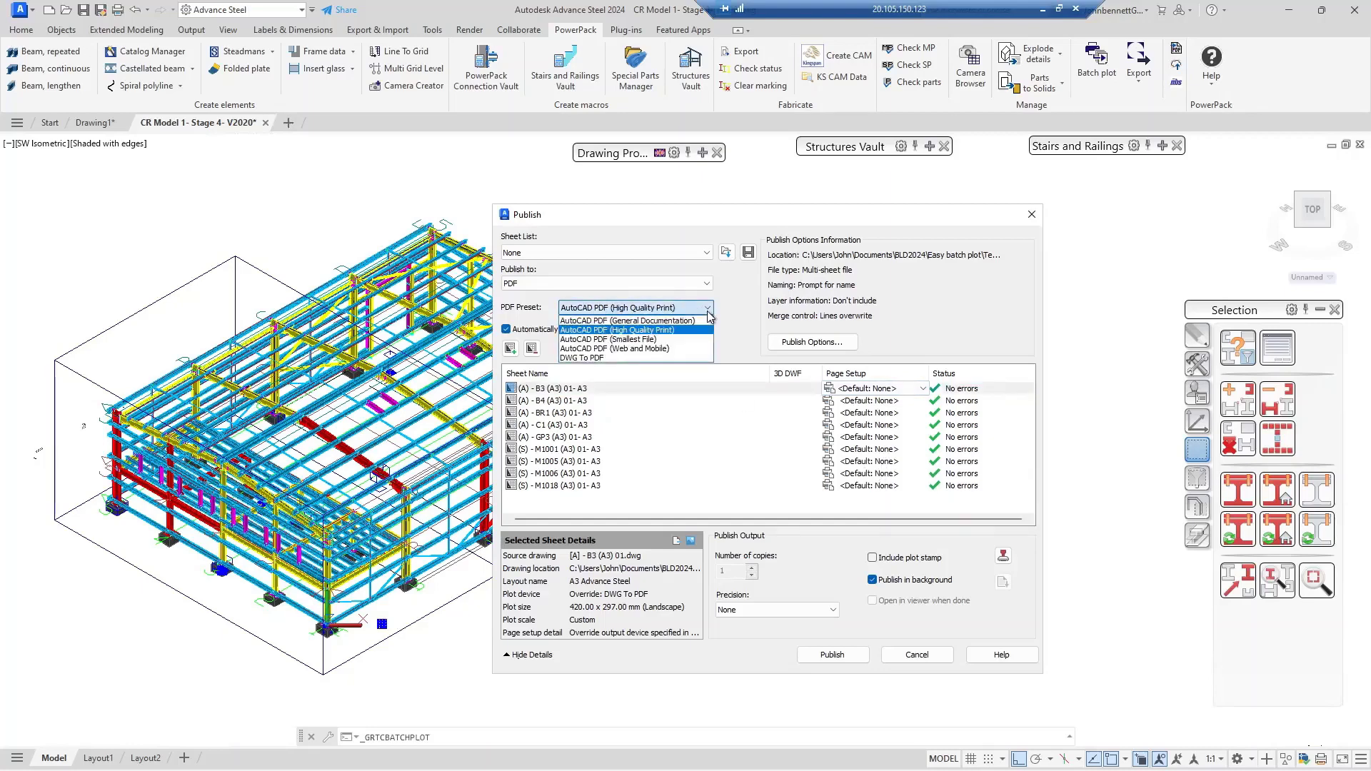
left_click(707, 312)
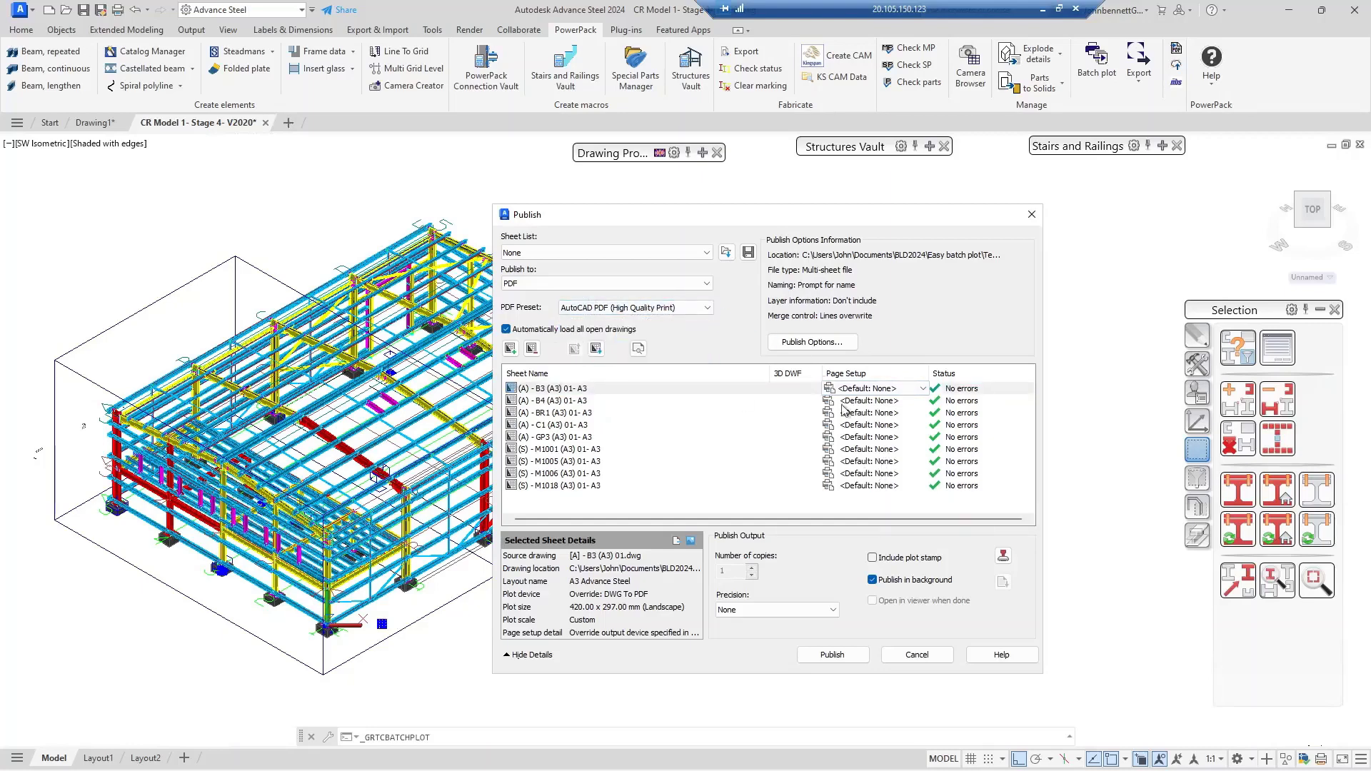
- Publish the sheets as EasyBatch 2 .pdf in the Printed Documents folder and dismiss the background job notice
left_click(829, 660)
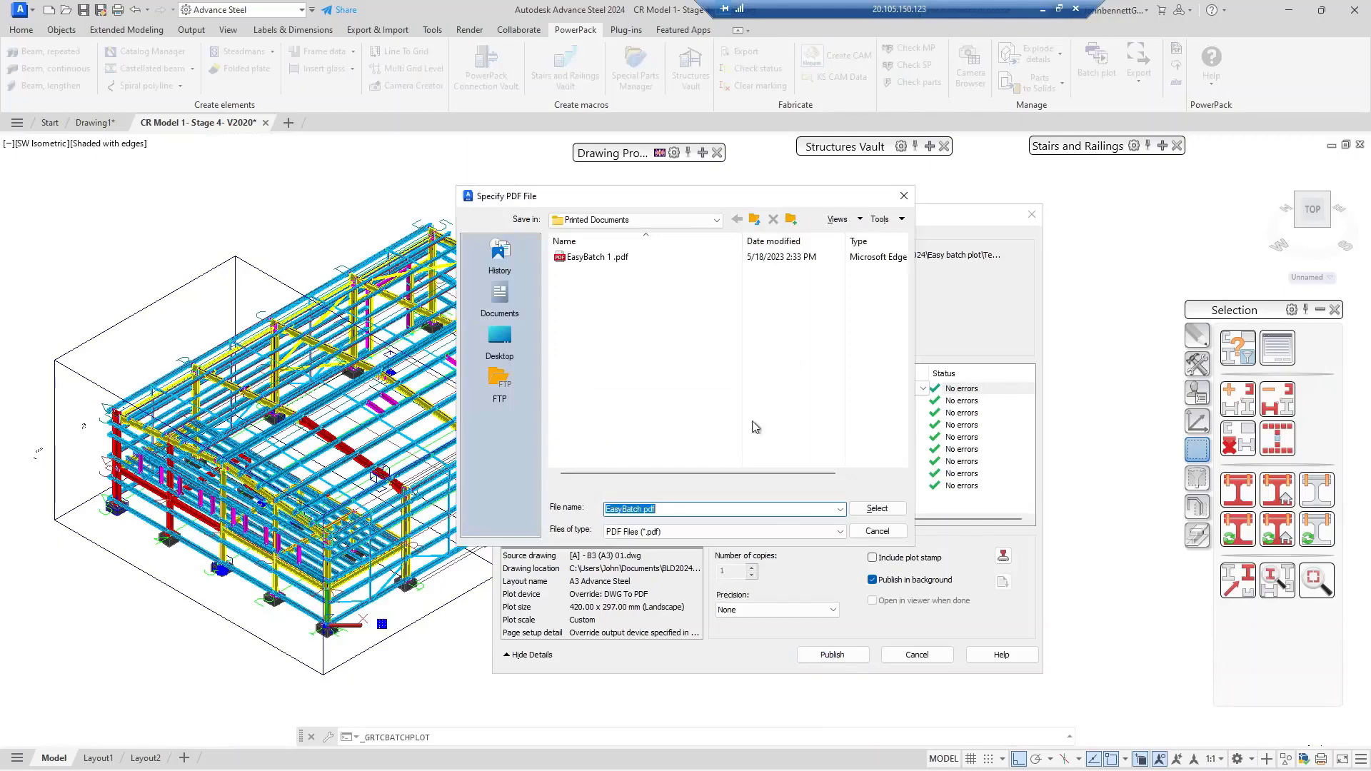
left_click(589, 257)
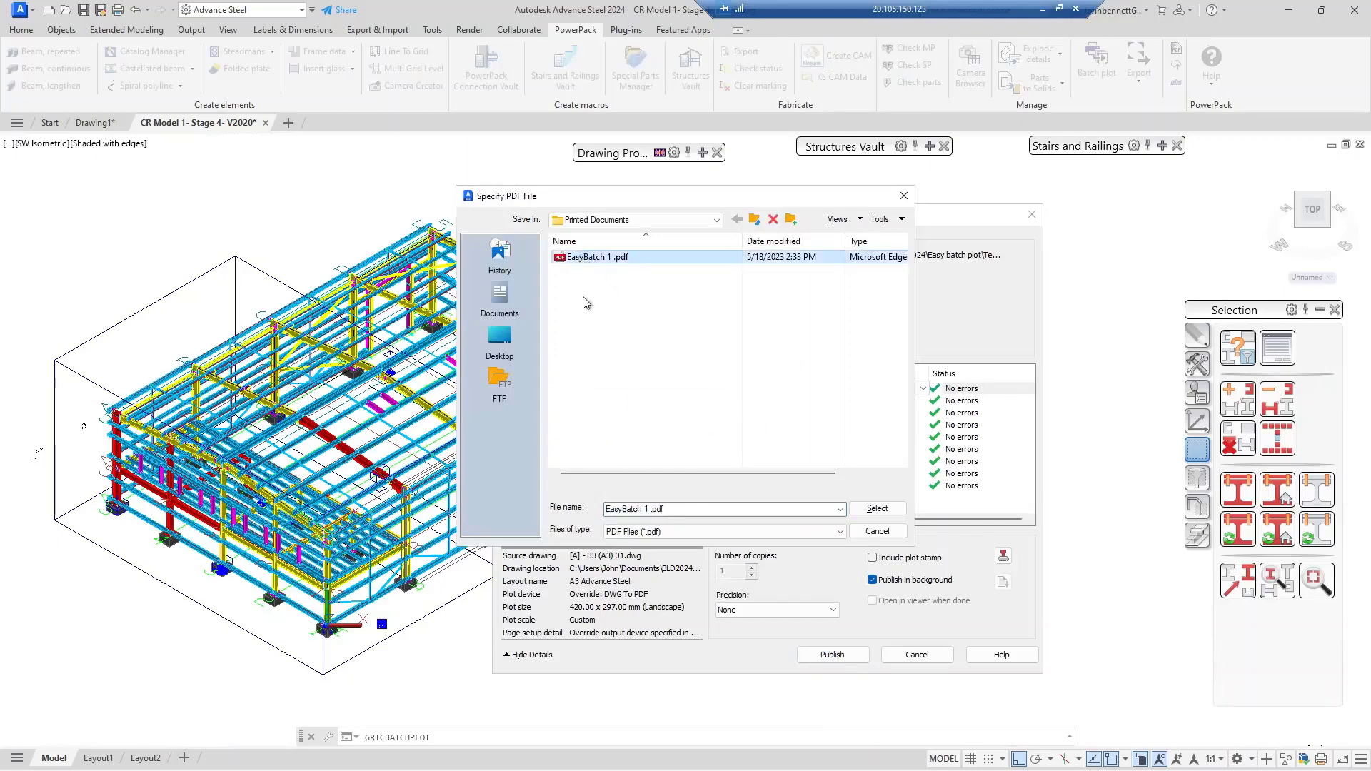
left_click(645, 508)
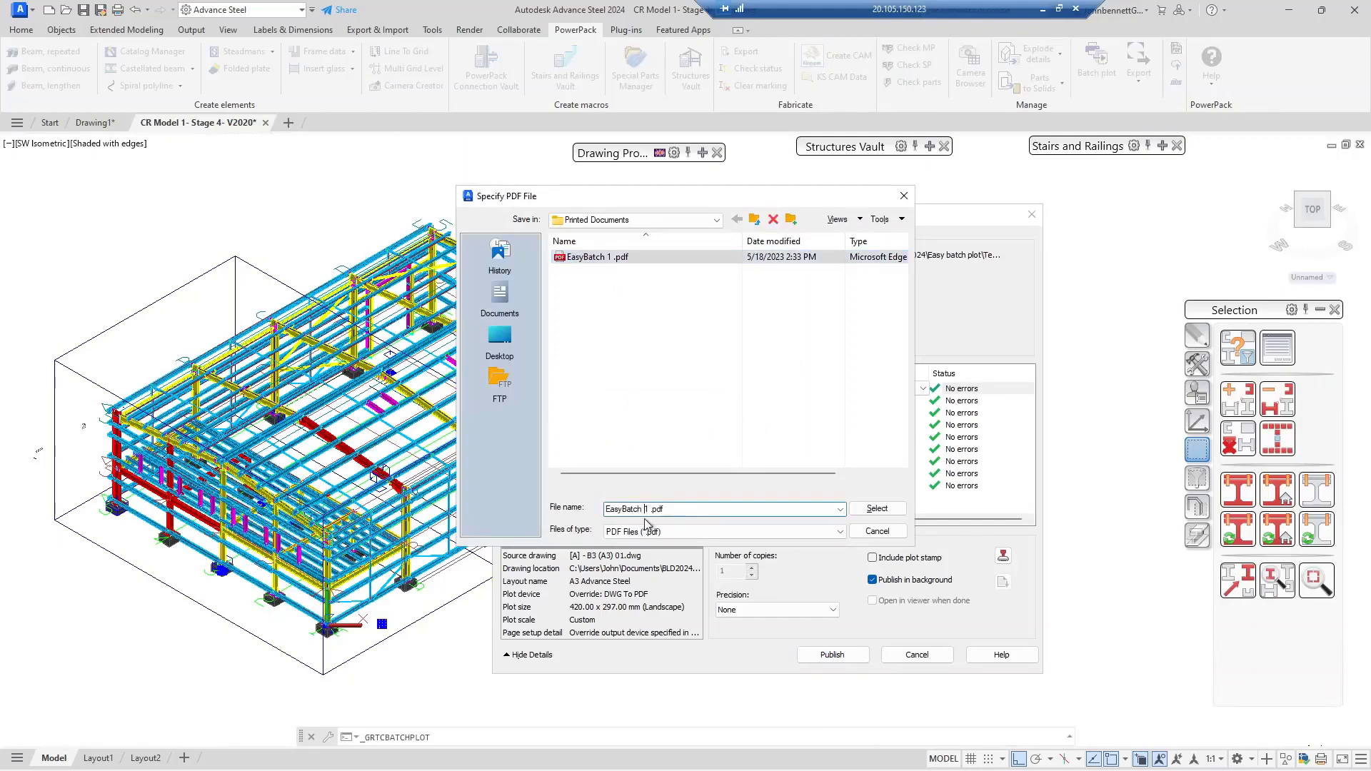
type("2")
left_click(878, 509)
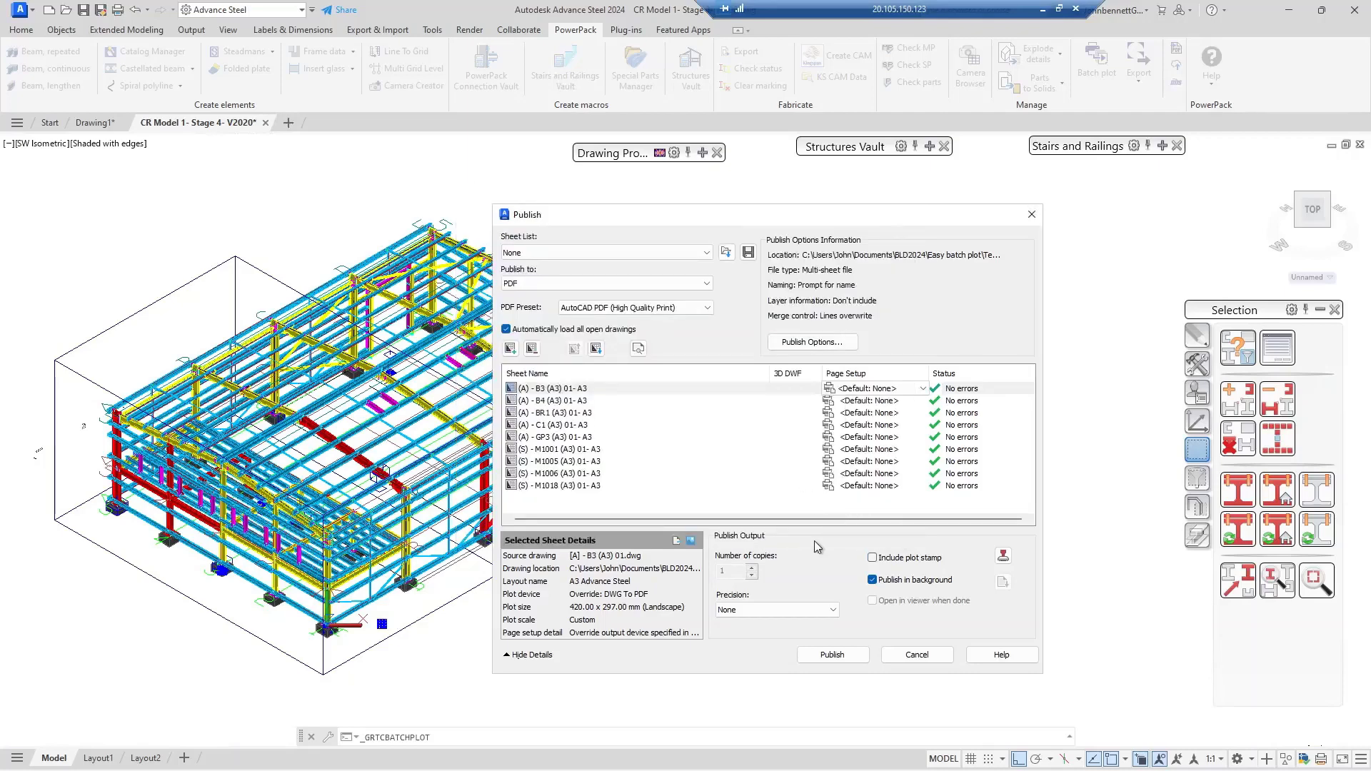
key("Return")
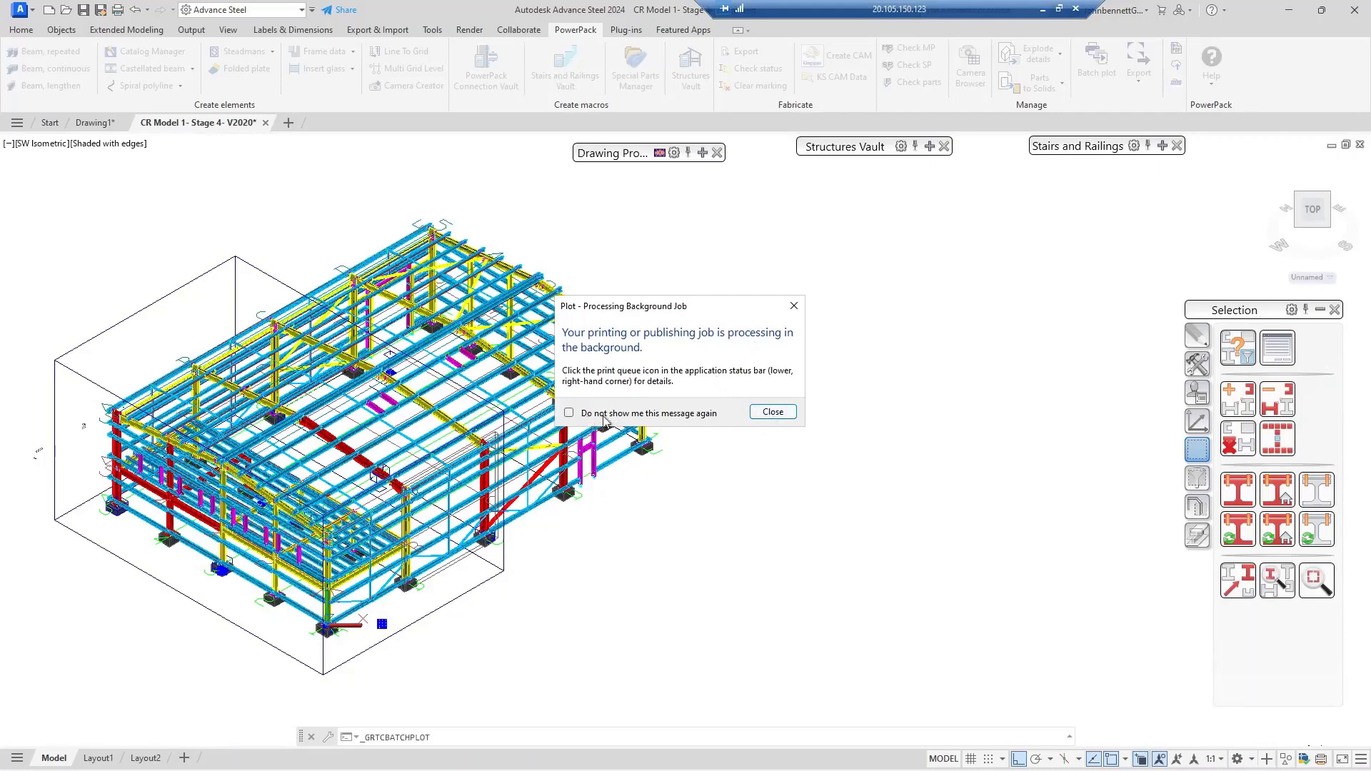
left_click(771, 413)
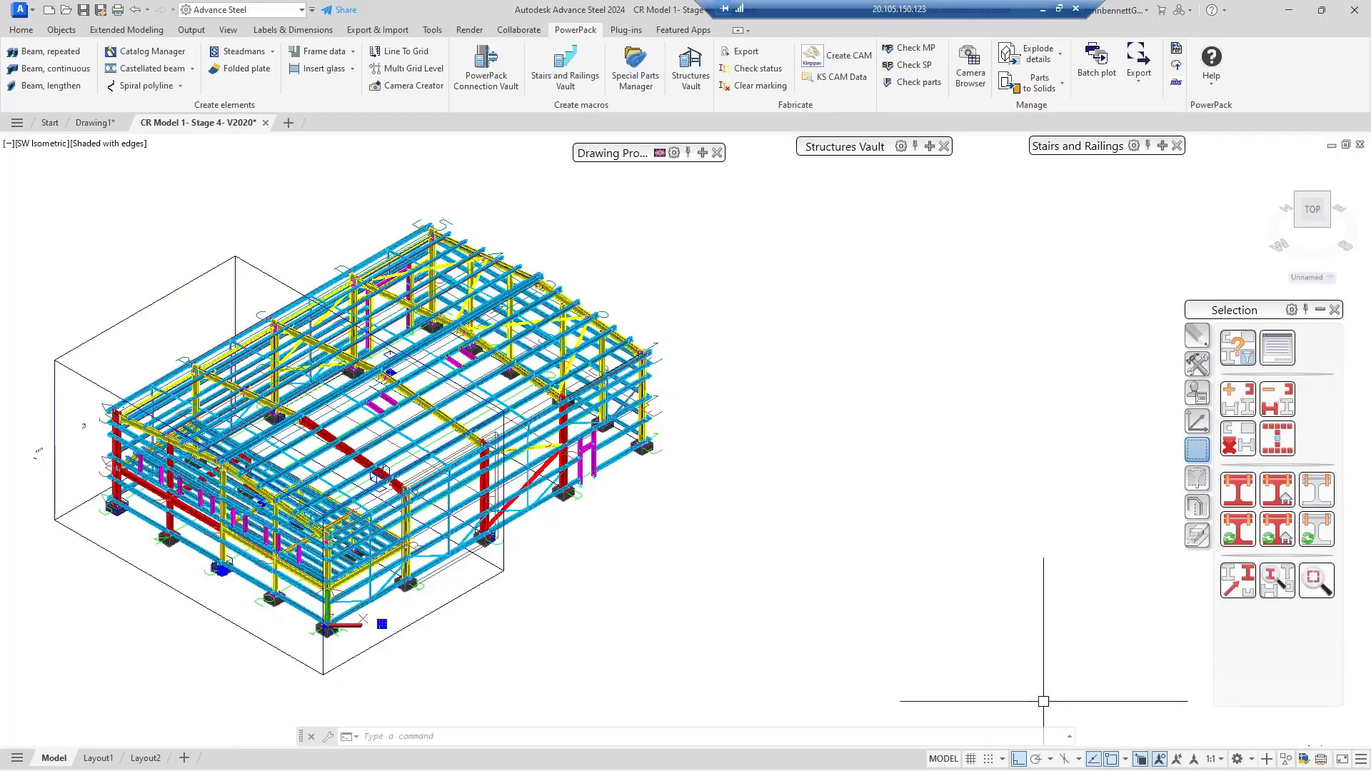
- Examine the Advance Properties of the red column beside the purple frame, including its naming, fabrication data, user attributes, display type and behaviour
left_click(544, 550)
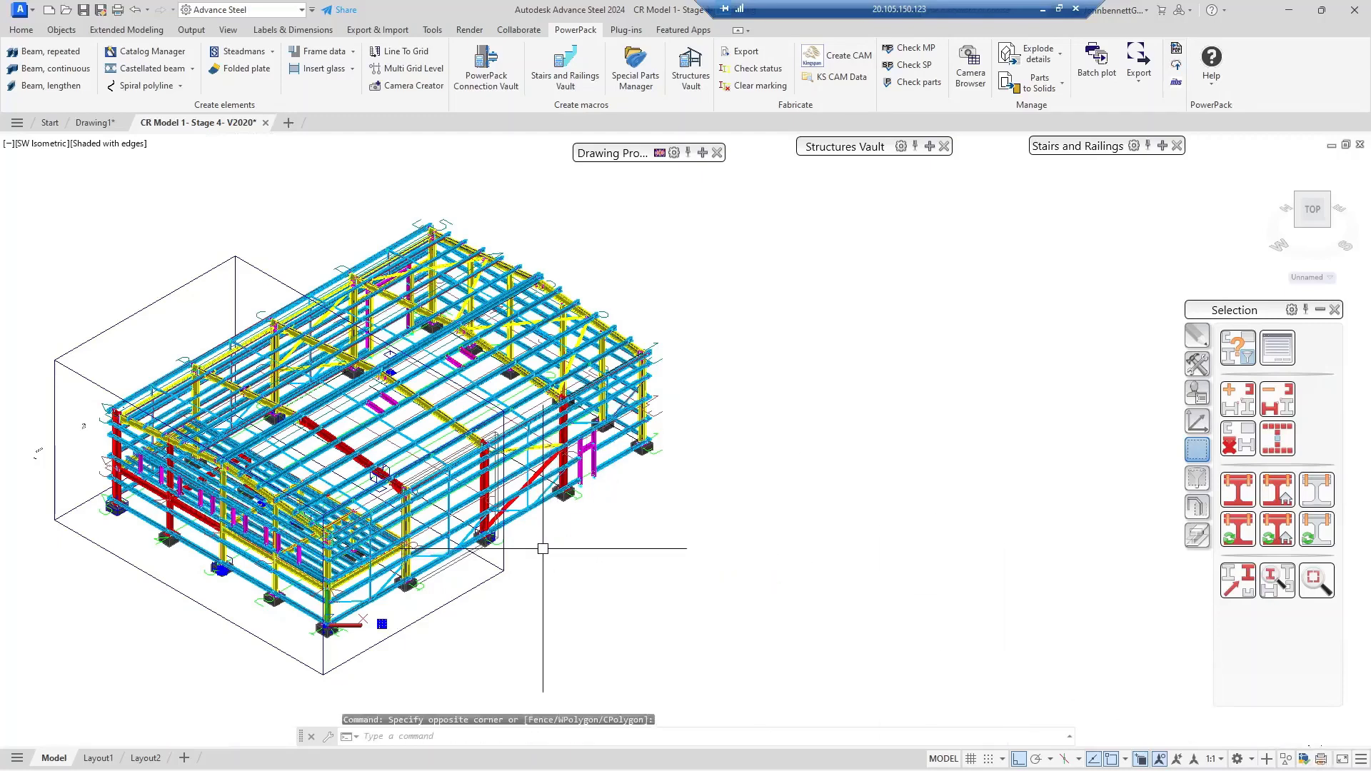
scroll(540, 529, "up", 2)
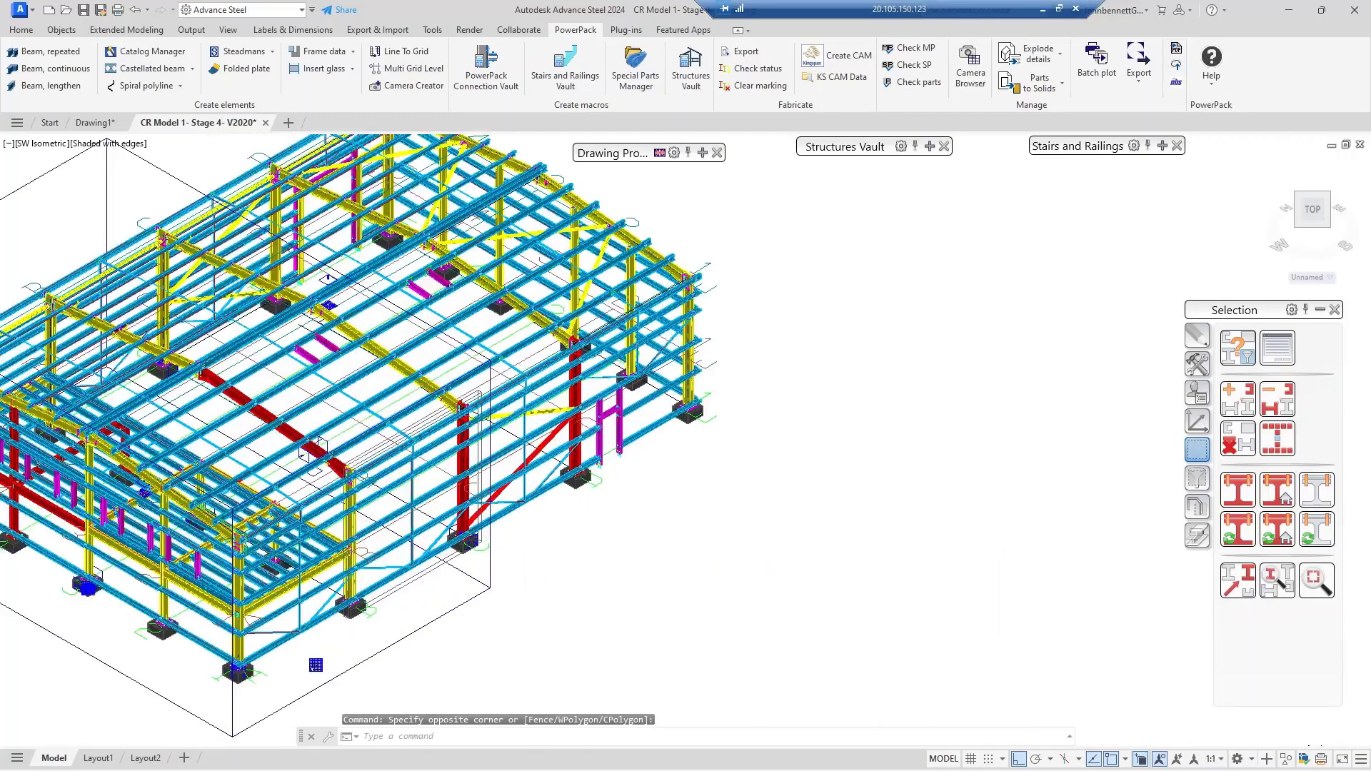
scroll(533, 525, "up", 2)
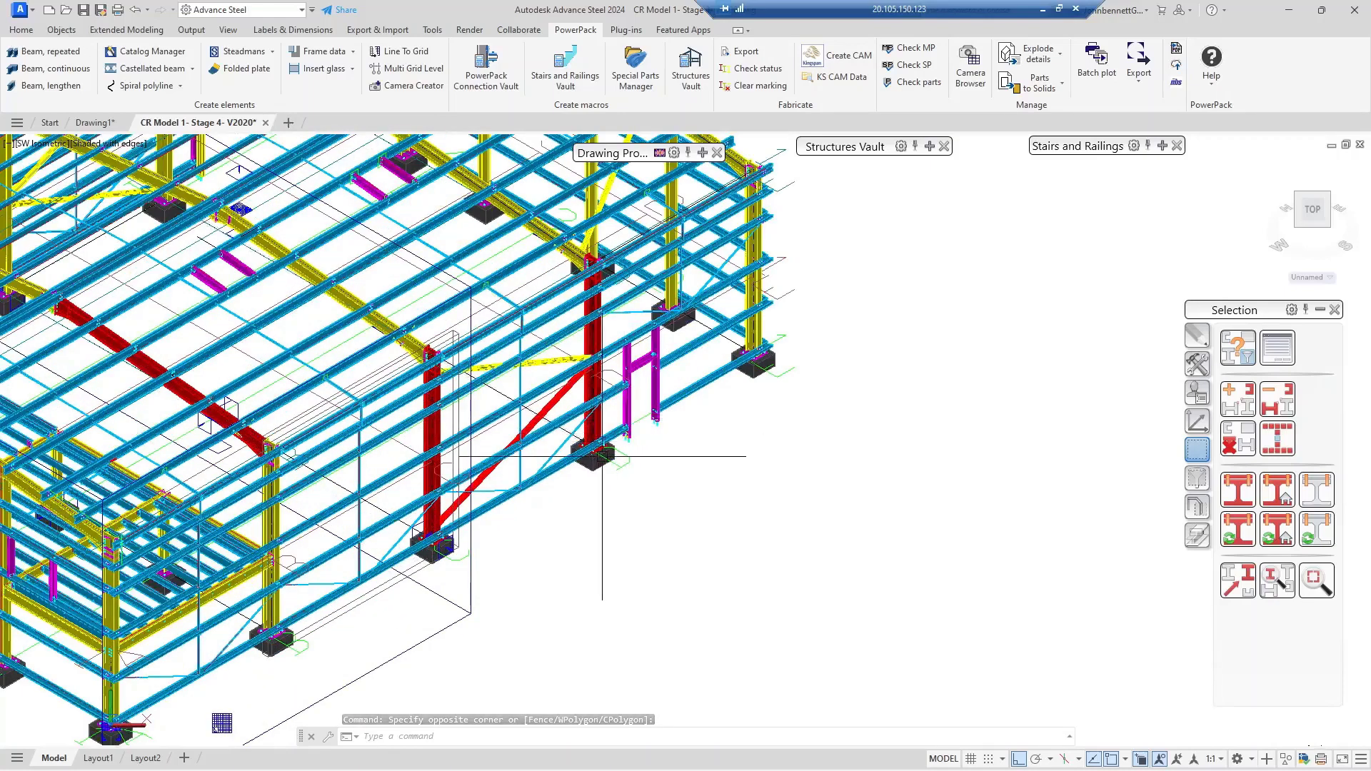
left_click(596, 408)
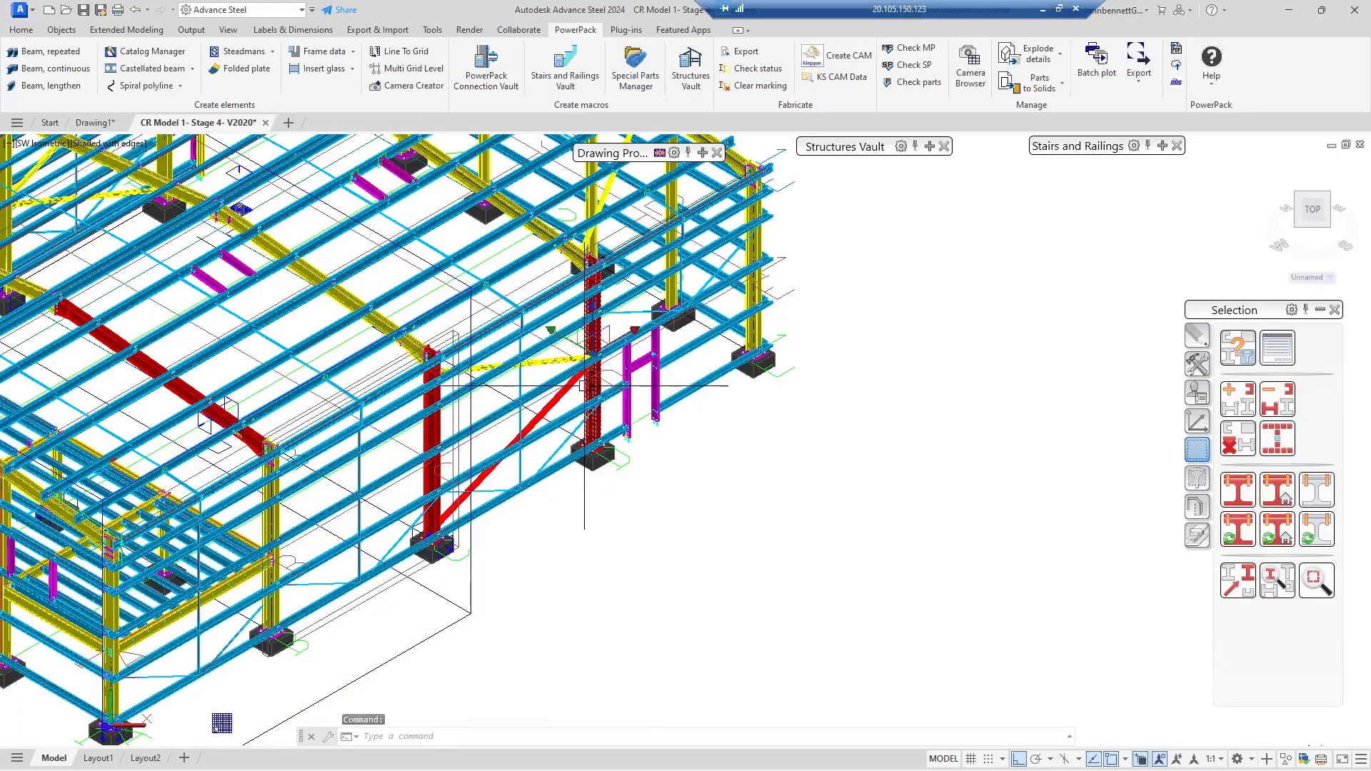
right_click(696, 478)
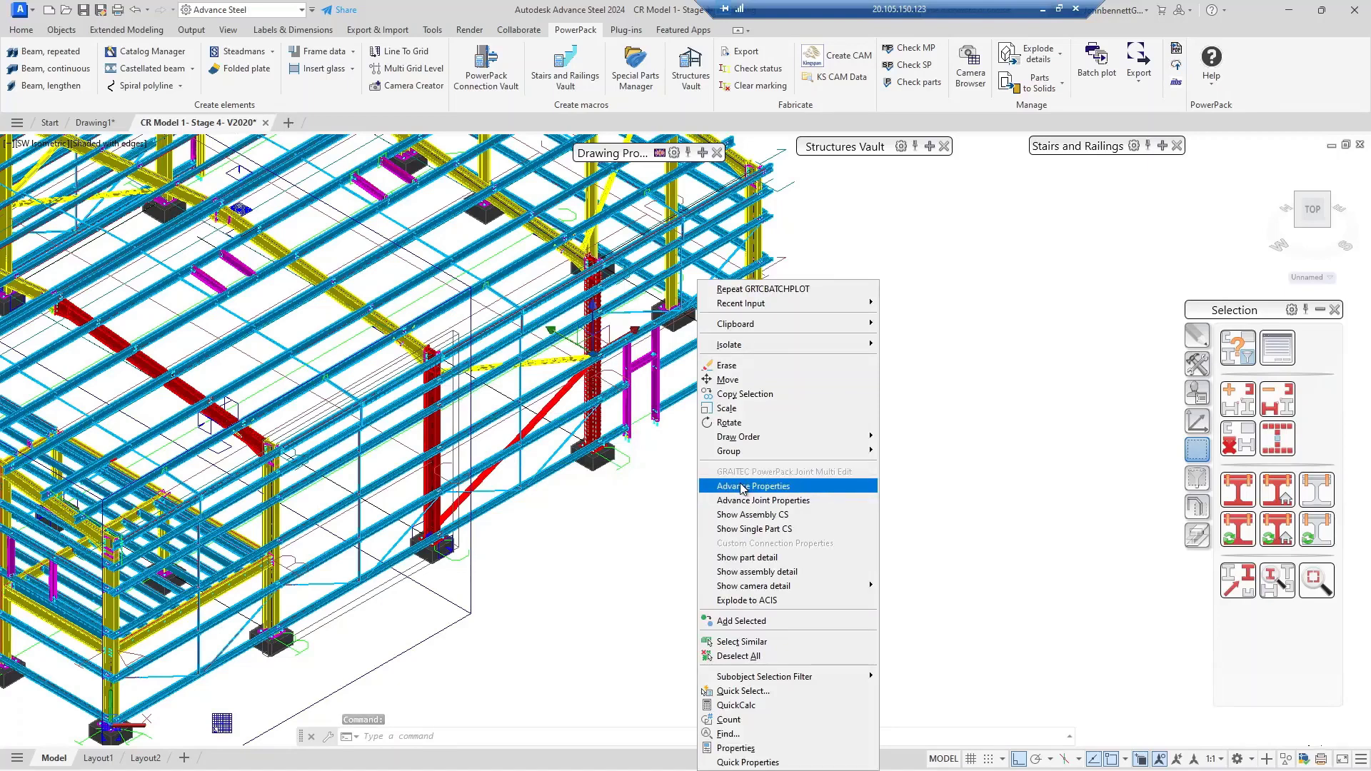
left_click(741, 486)
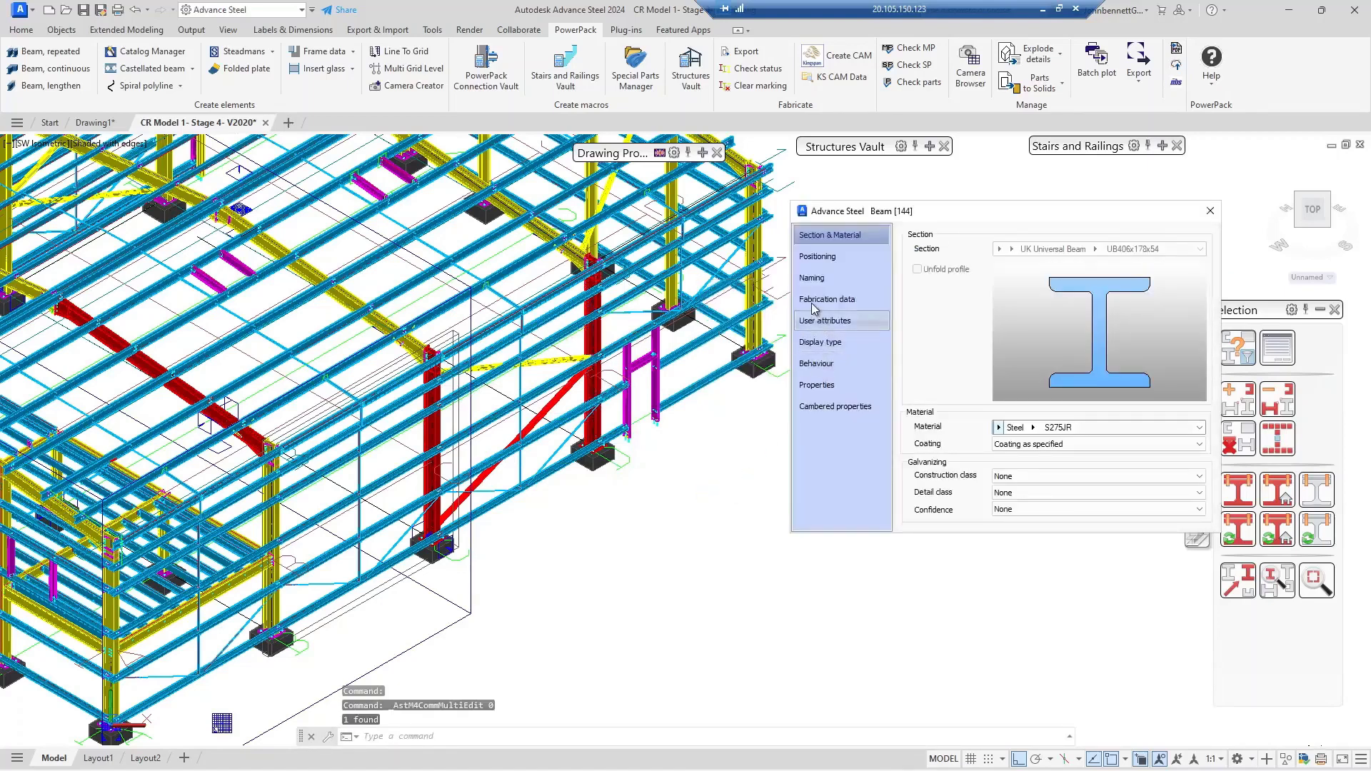
left_click(812, 278)
left_click(813, 306)
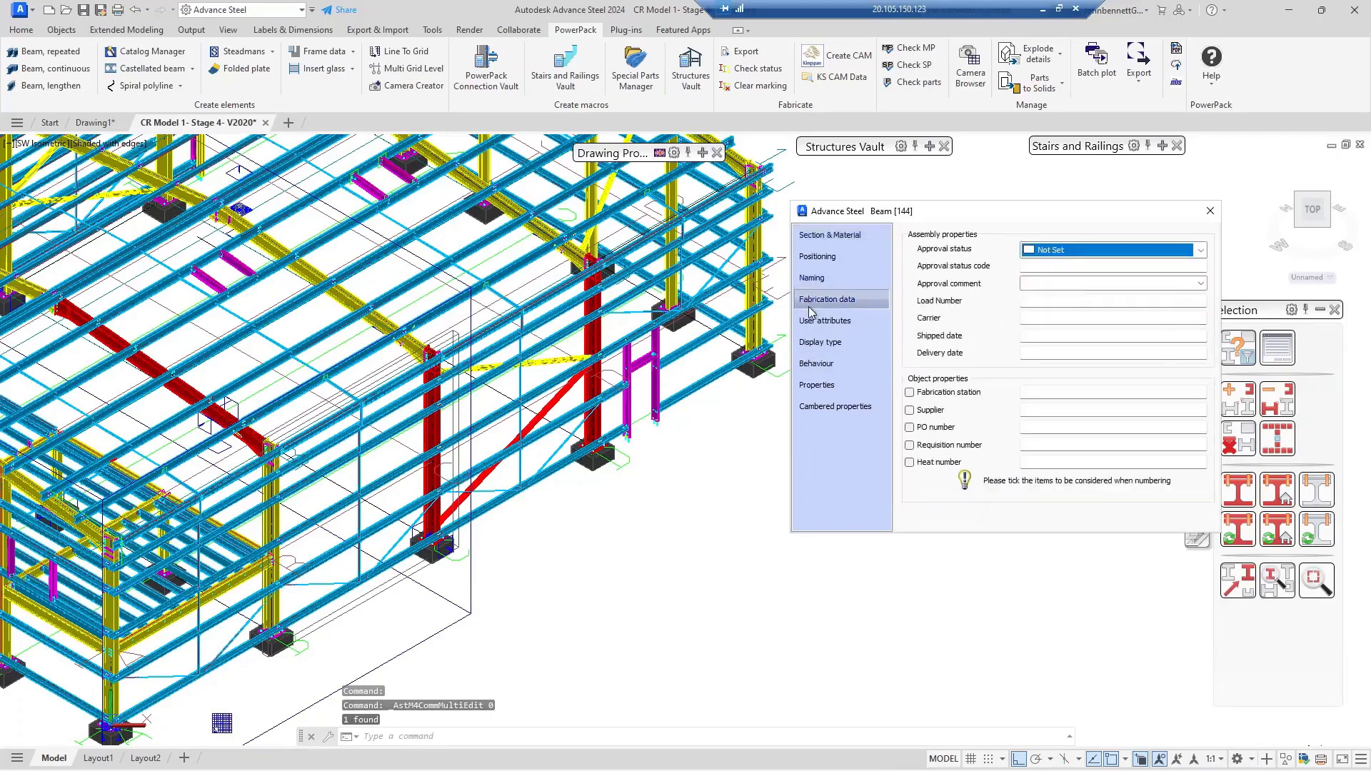
left_click(814, 321)
left_click(815, 342)
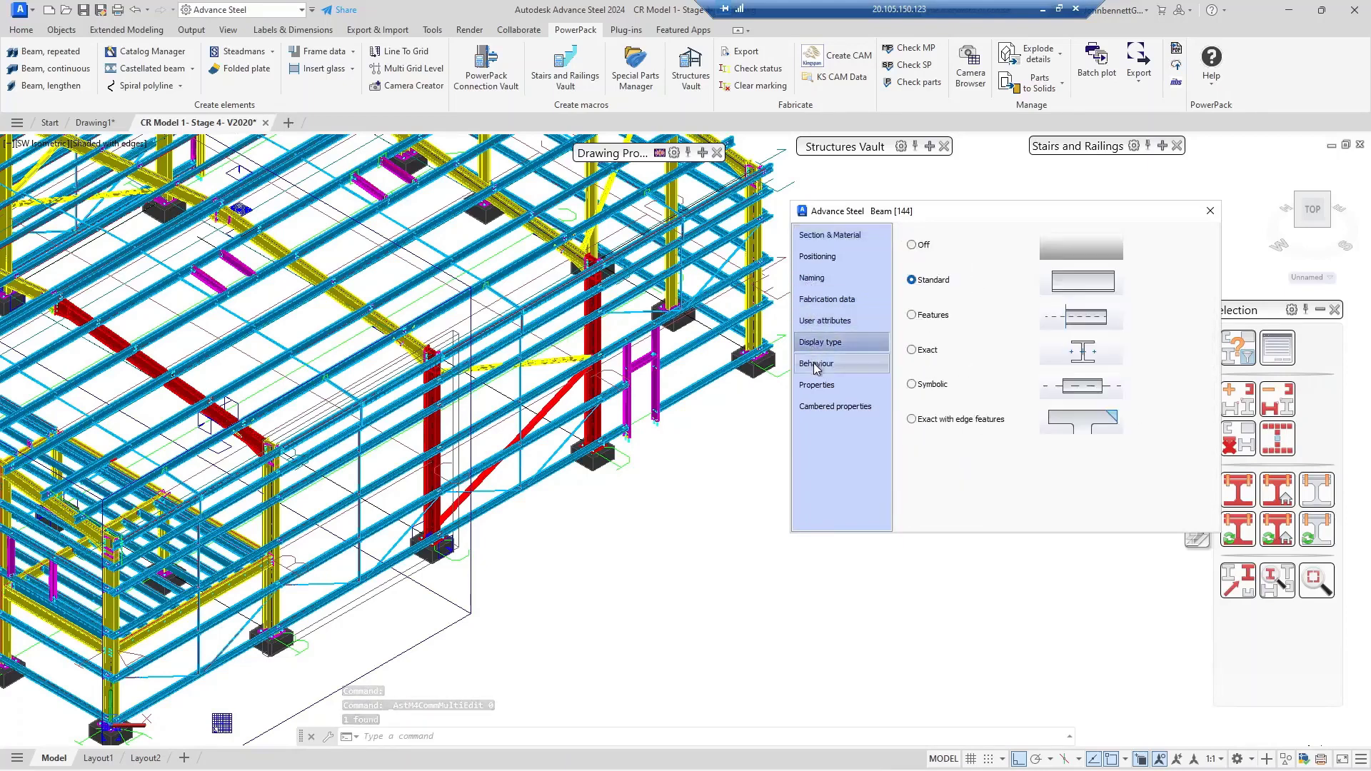
left_click(817, 364)
left_click_drag(880, 217, 723, 321)
left_click(1054, 316)
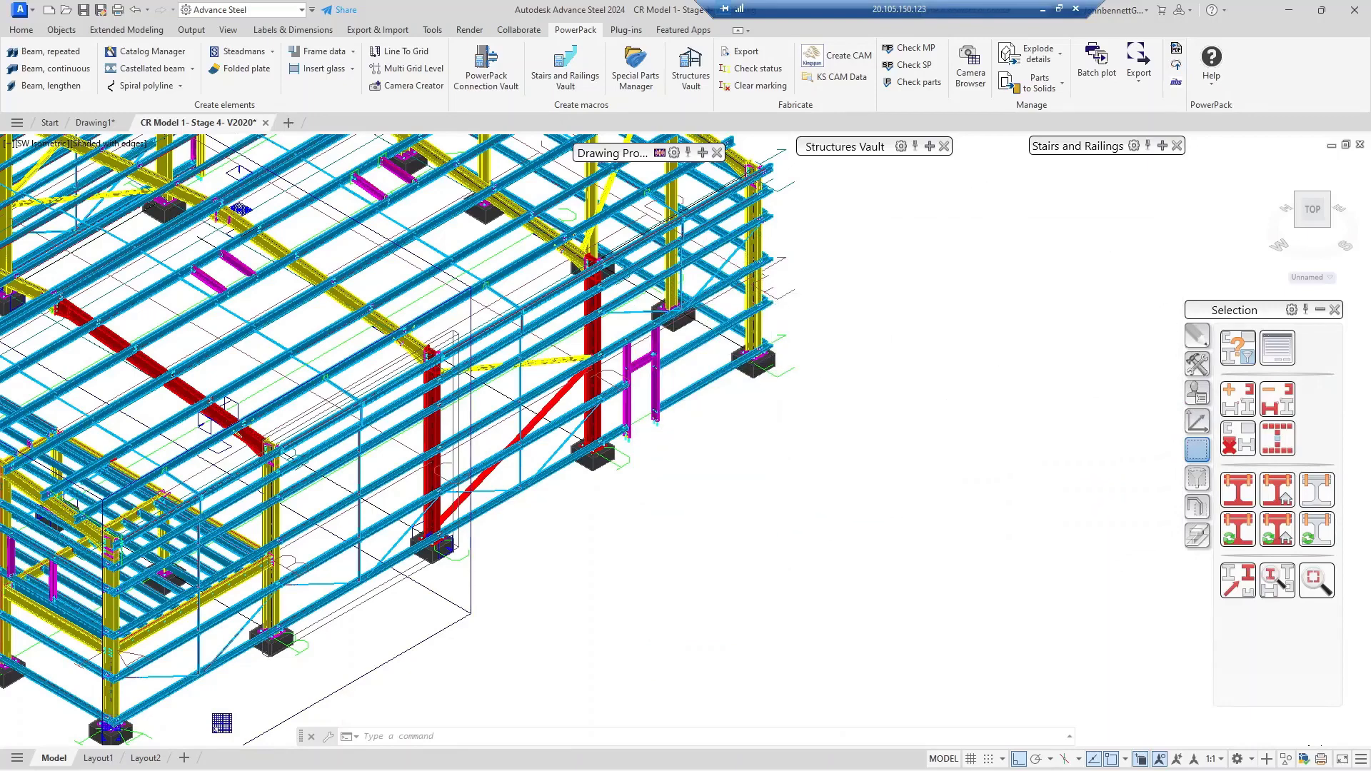
scroll(711, 491, "down", 3)
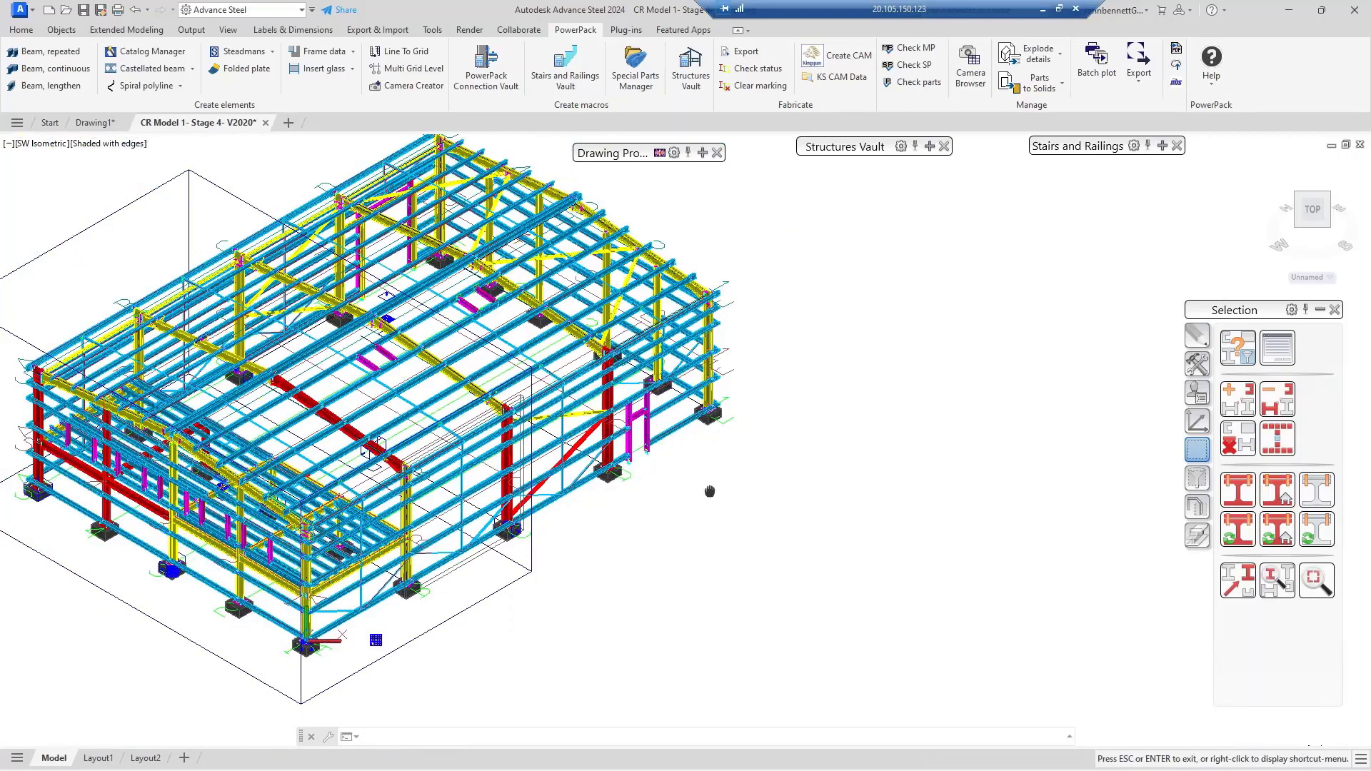
middle_click_drag(710, 490, 706, 494)
key("Escape")
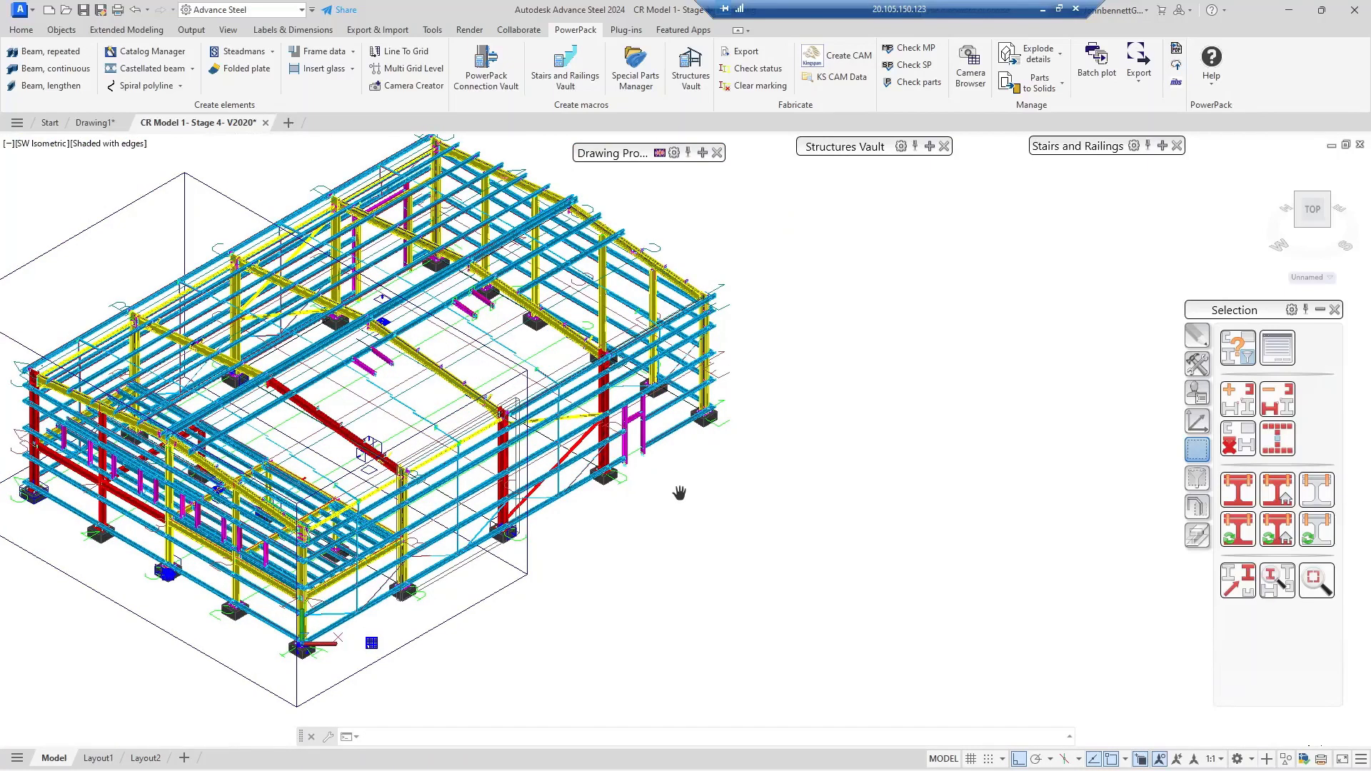
right_click(731, 500)
key("Escape")
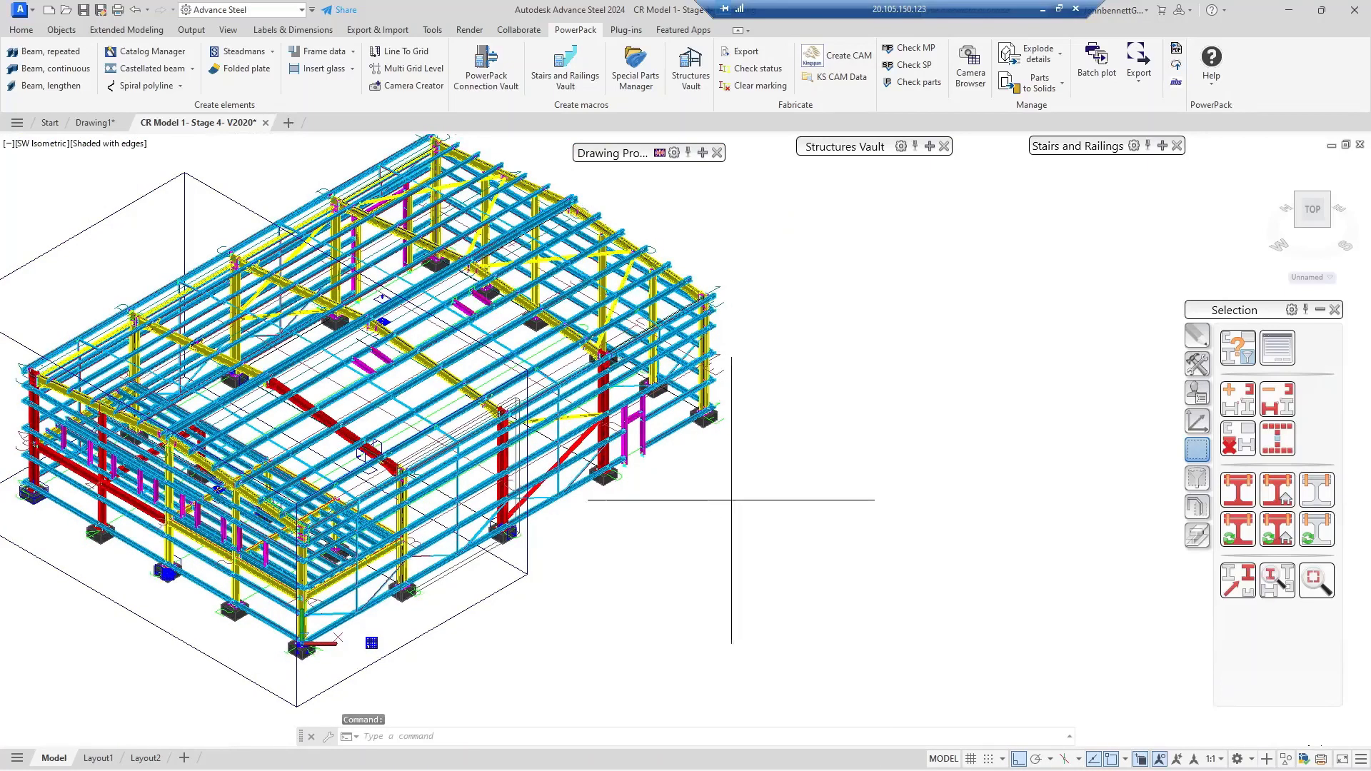
left_click(704, 507)
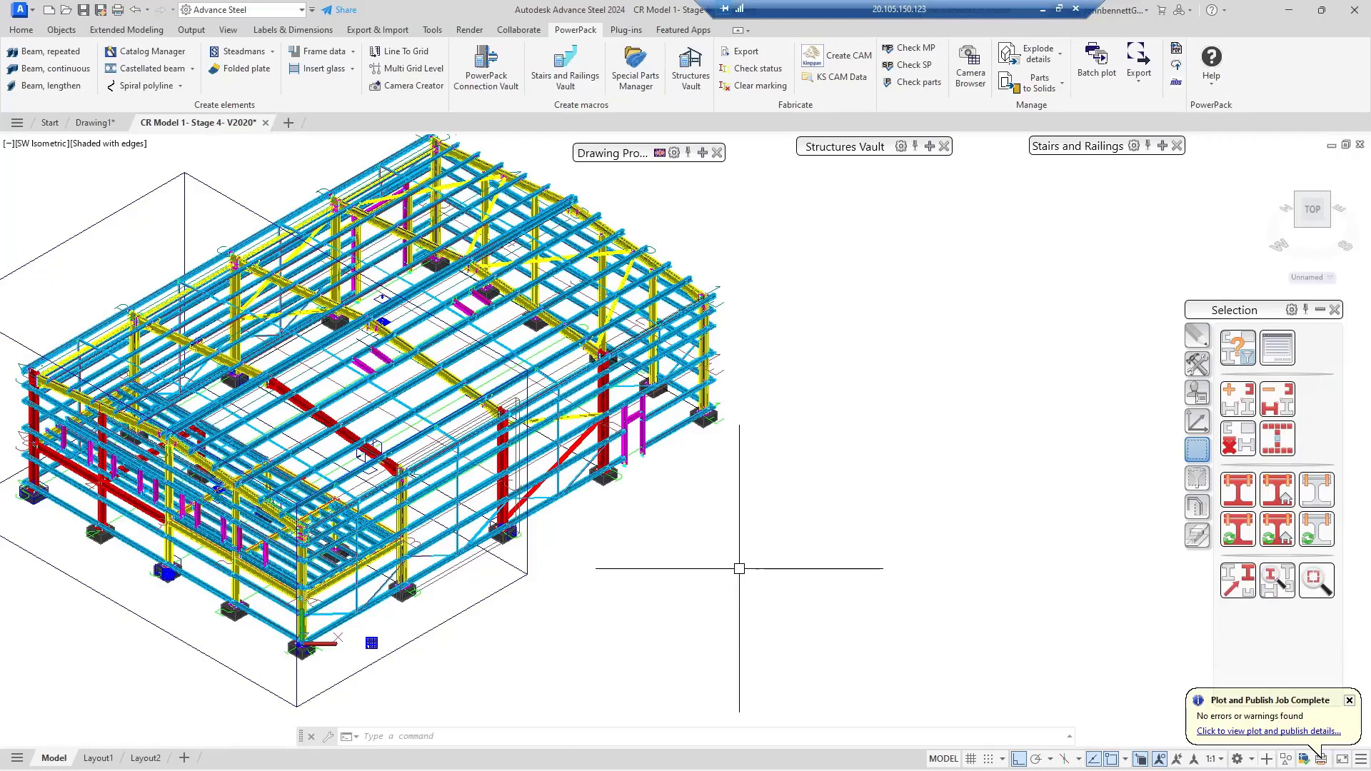
- Review the plot and publish details of the completed job, checking each sheet's status, output file path and paper size
left_click(1251, 732)
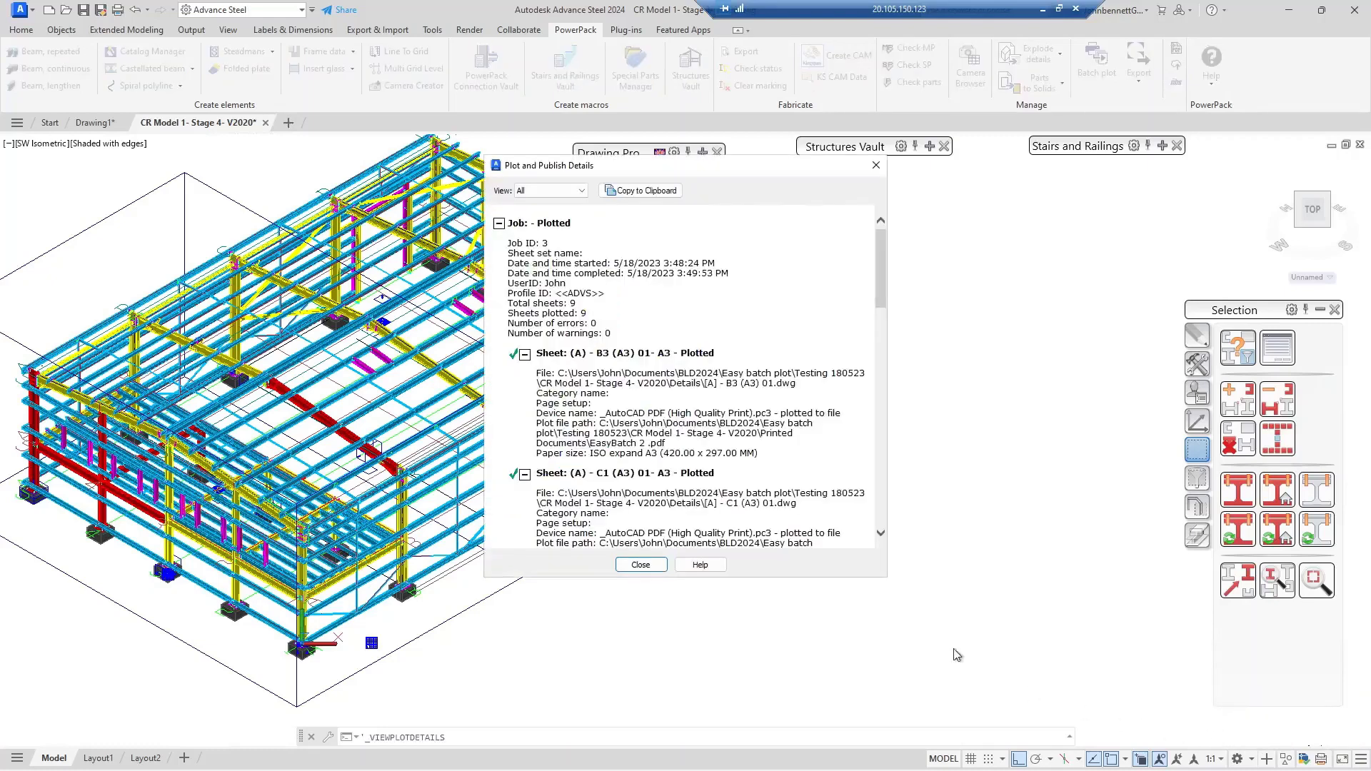
scroll(684, 352, "down", 10)
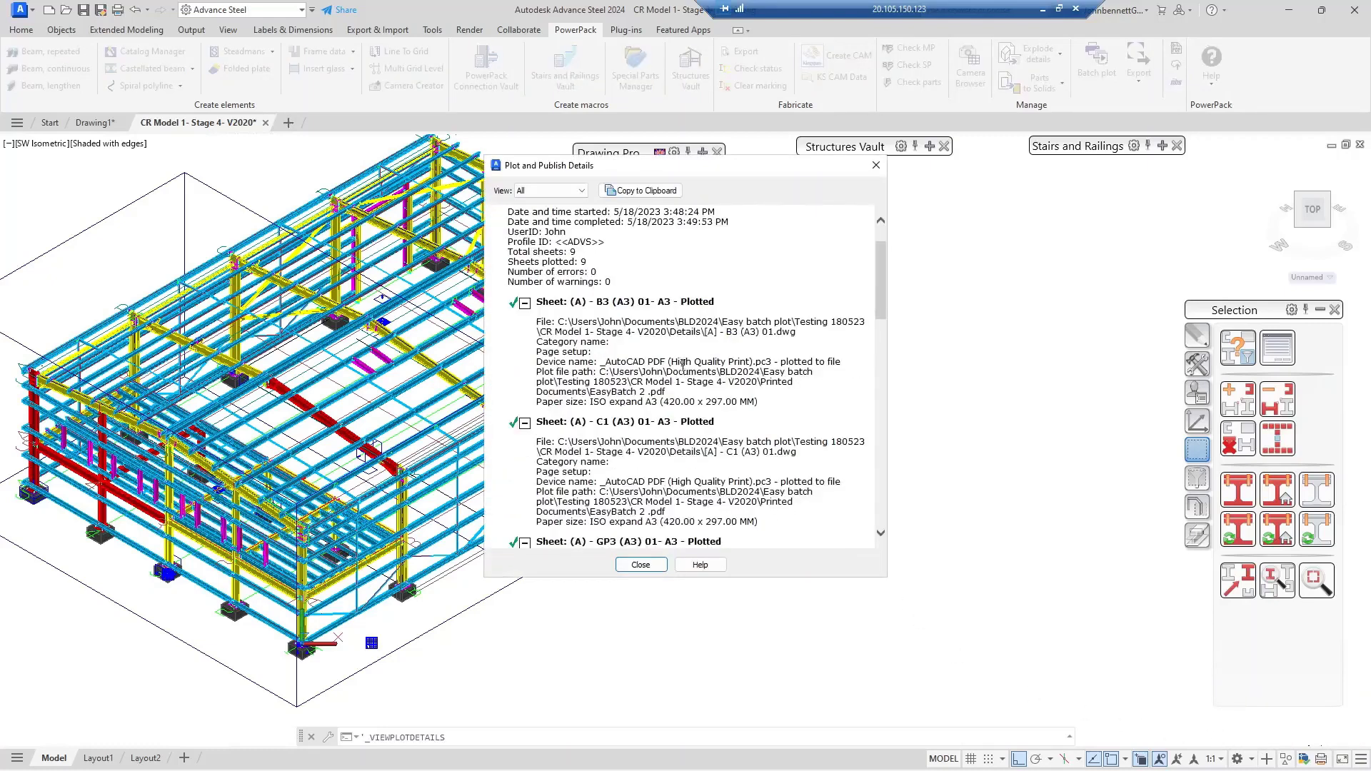
scroll(690, 402, "down", 6)
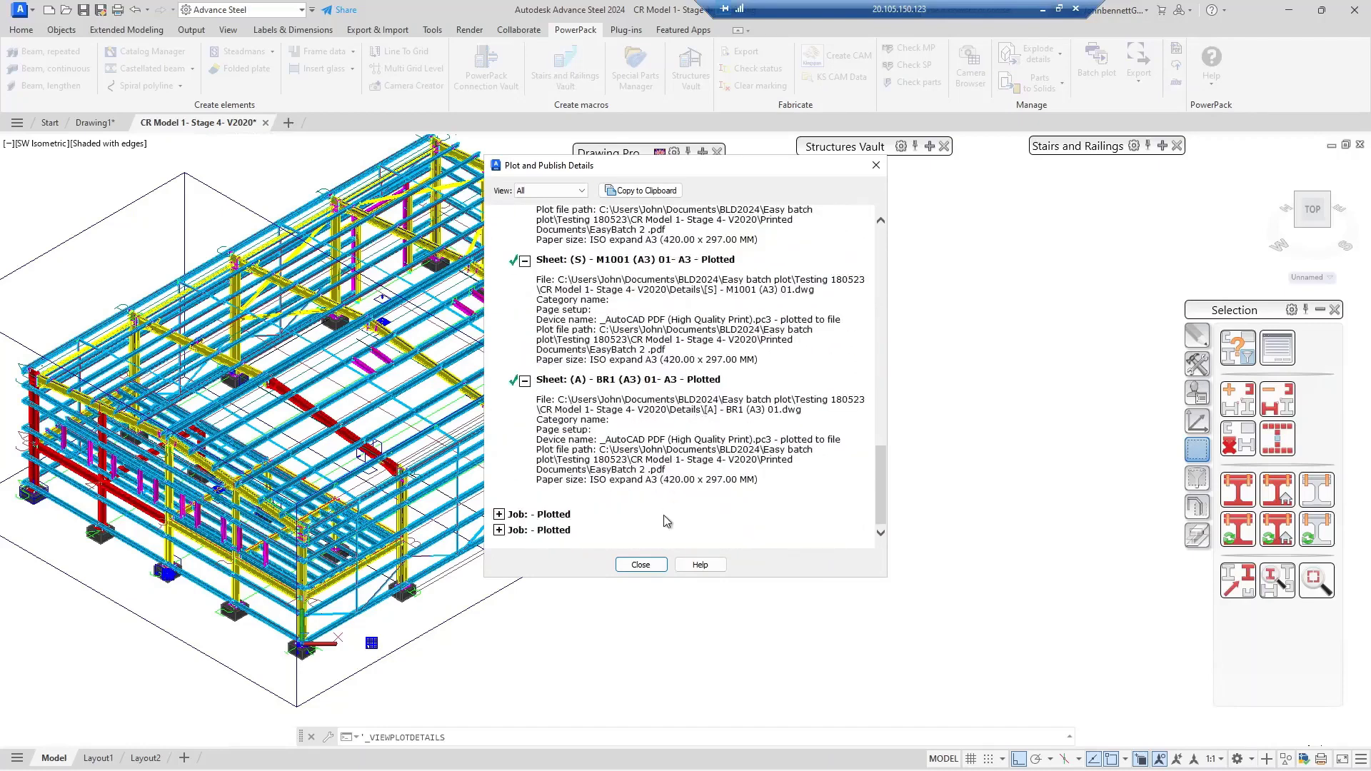
- Close the plot details and open EasyBatch 2 .pdf from the model's Printed Documents folder in File Explorer, dismissing the browser's restore prompt
left_click(640, 565)
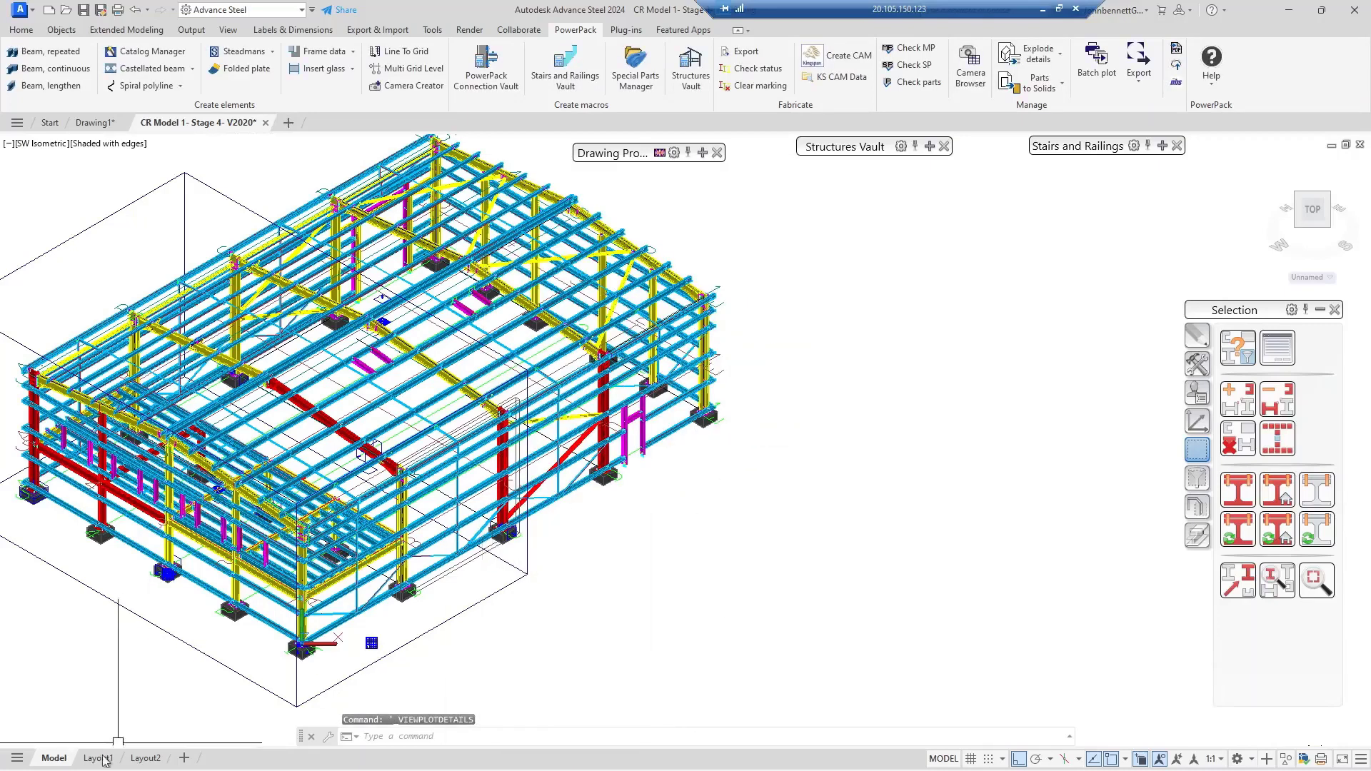
mouse_move(163, 768)
left_click(225, 755)
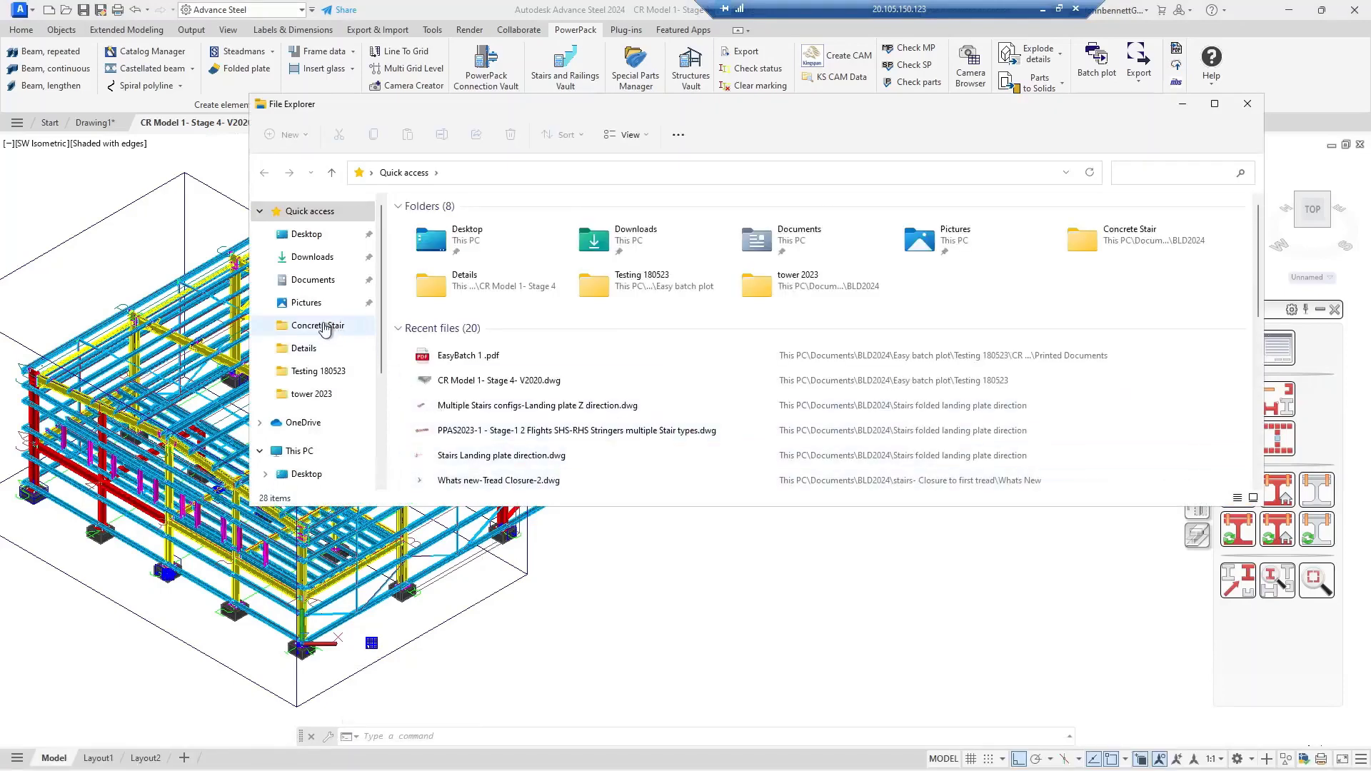
left_click(309, 372)
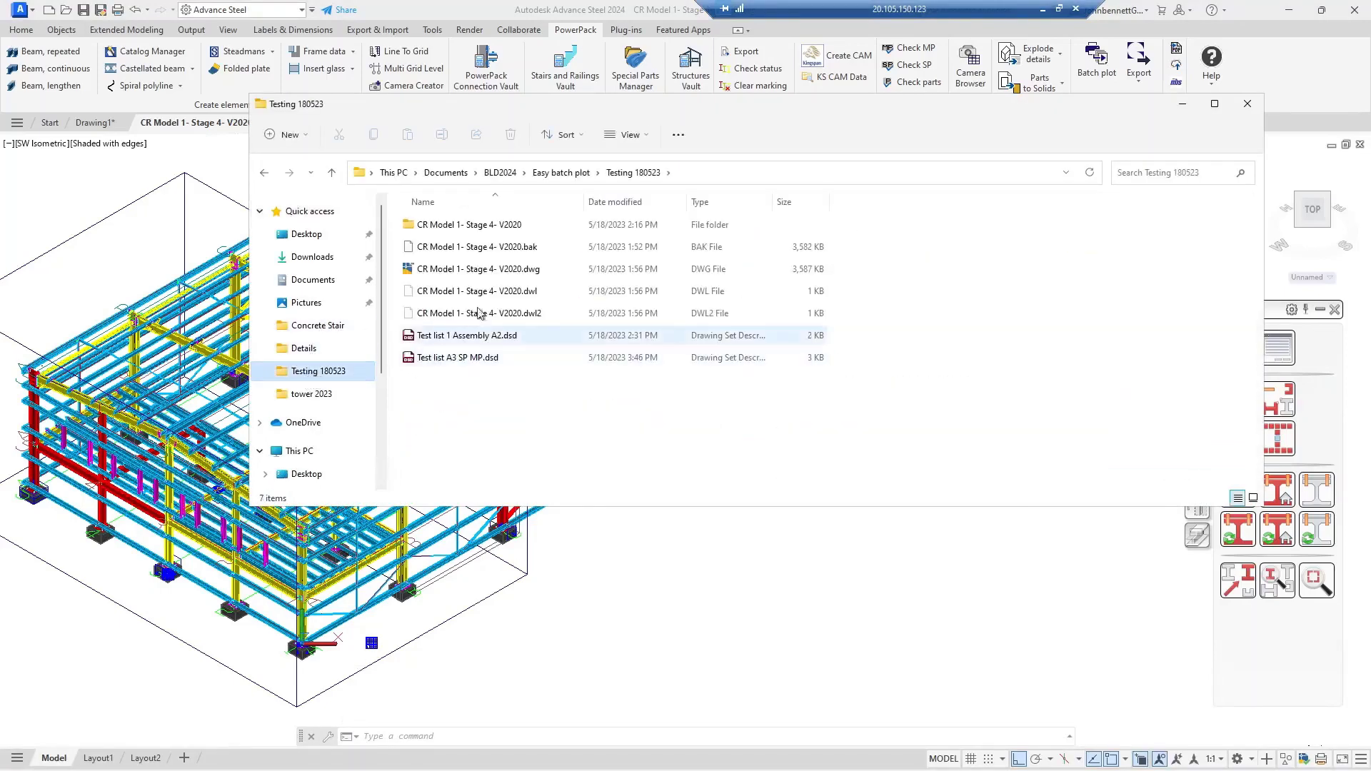
double_click(458, 226)
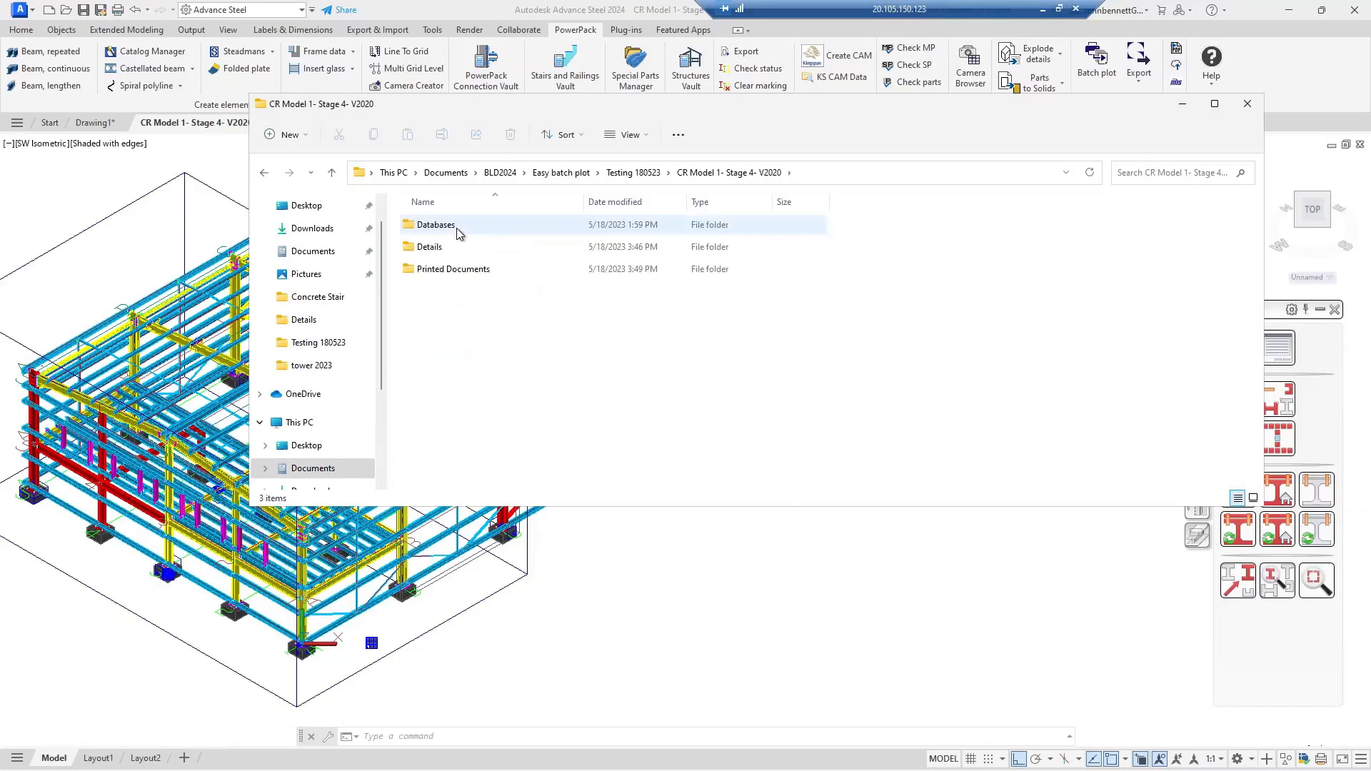
double_click(441, 273)
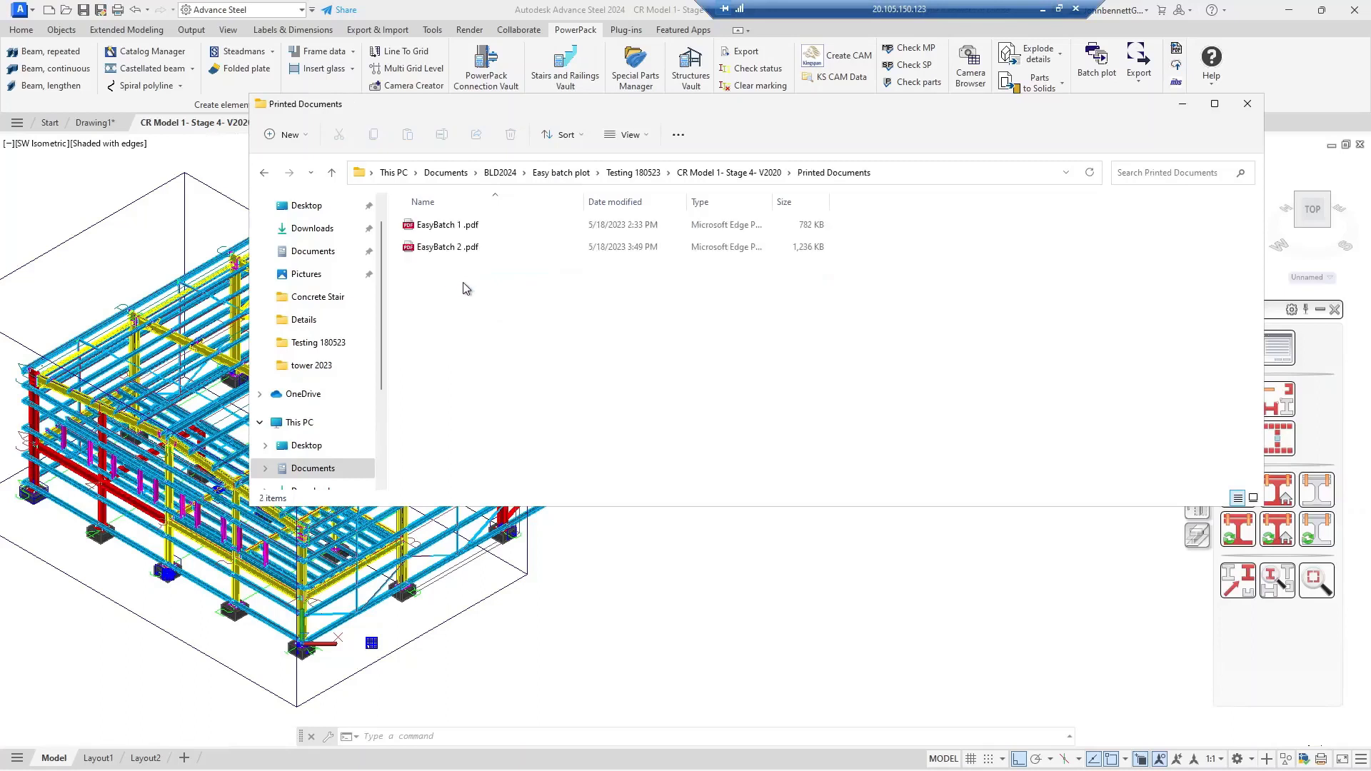
left_click(450, 250)
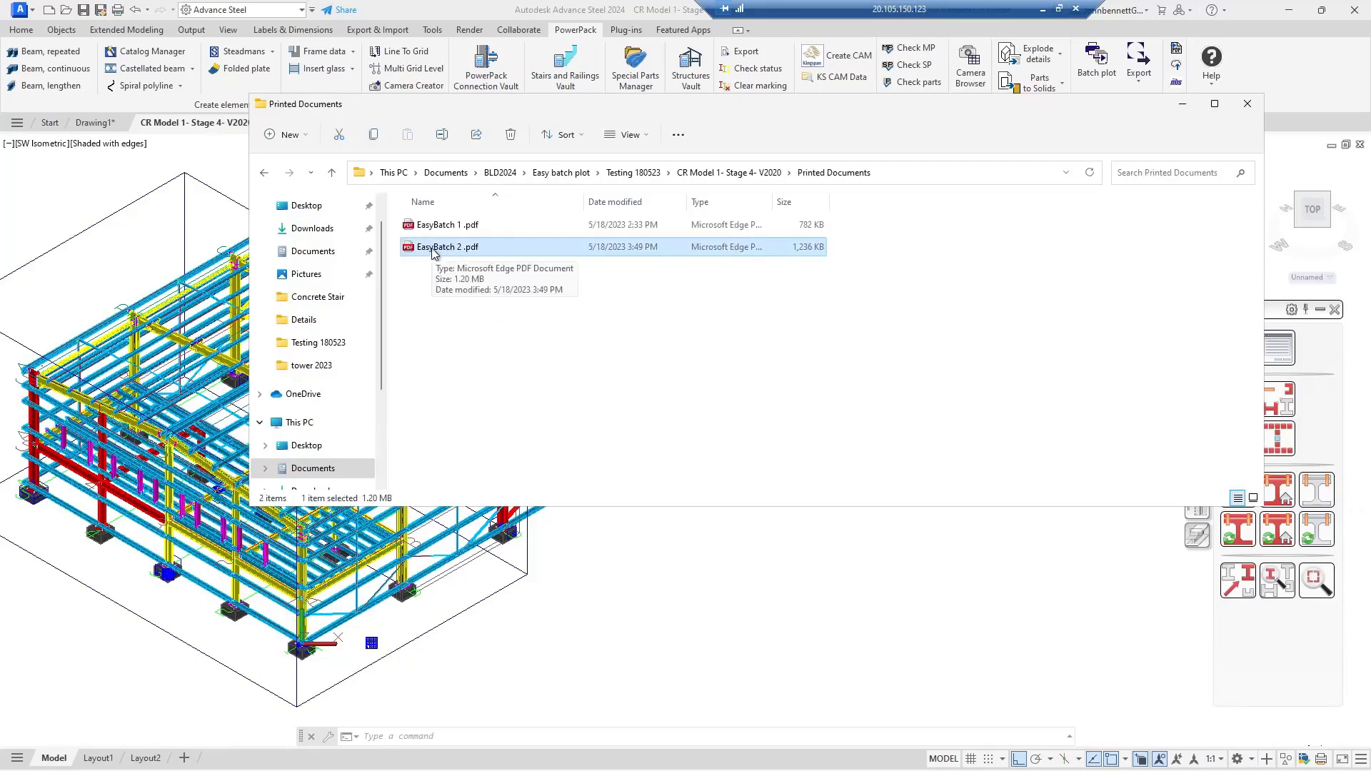
double_click(434, 247)
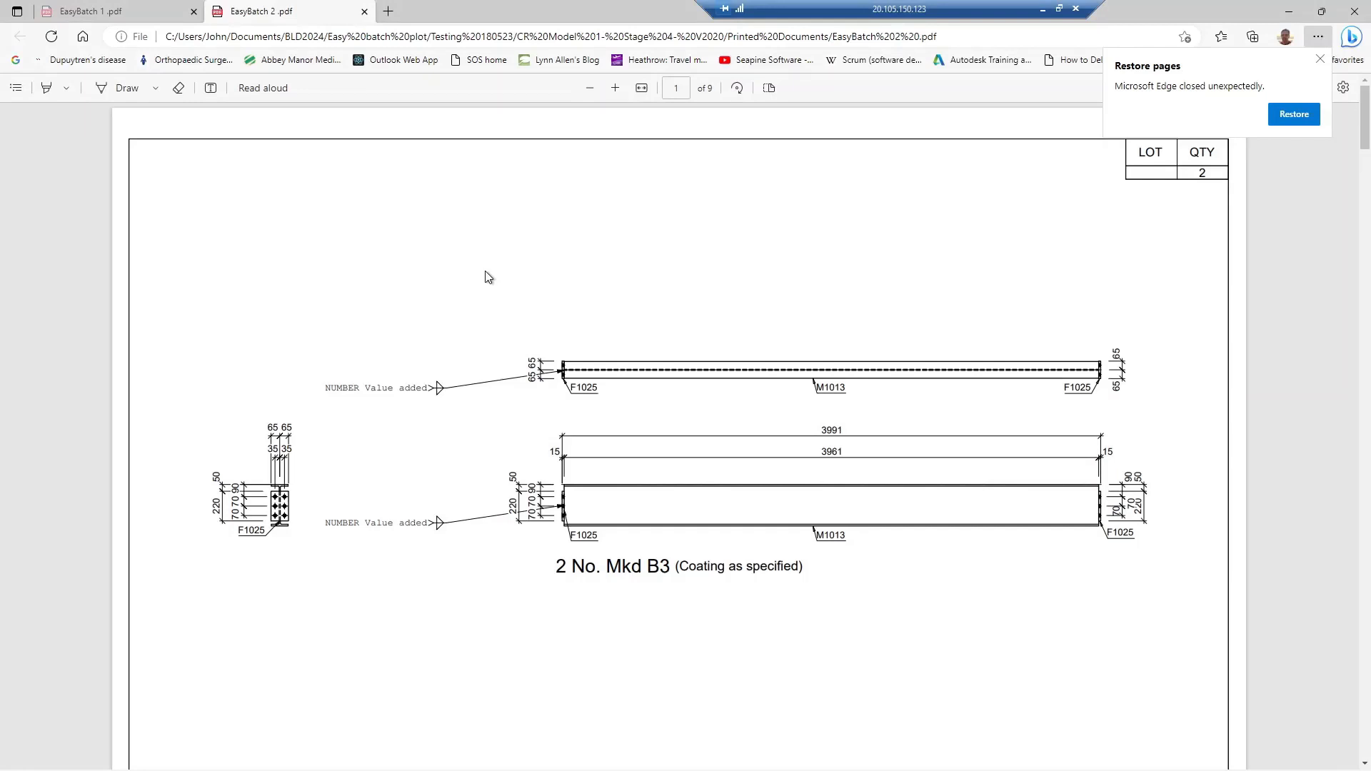
left_click(1320, 59)
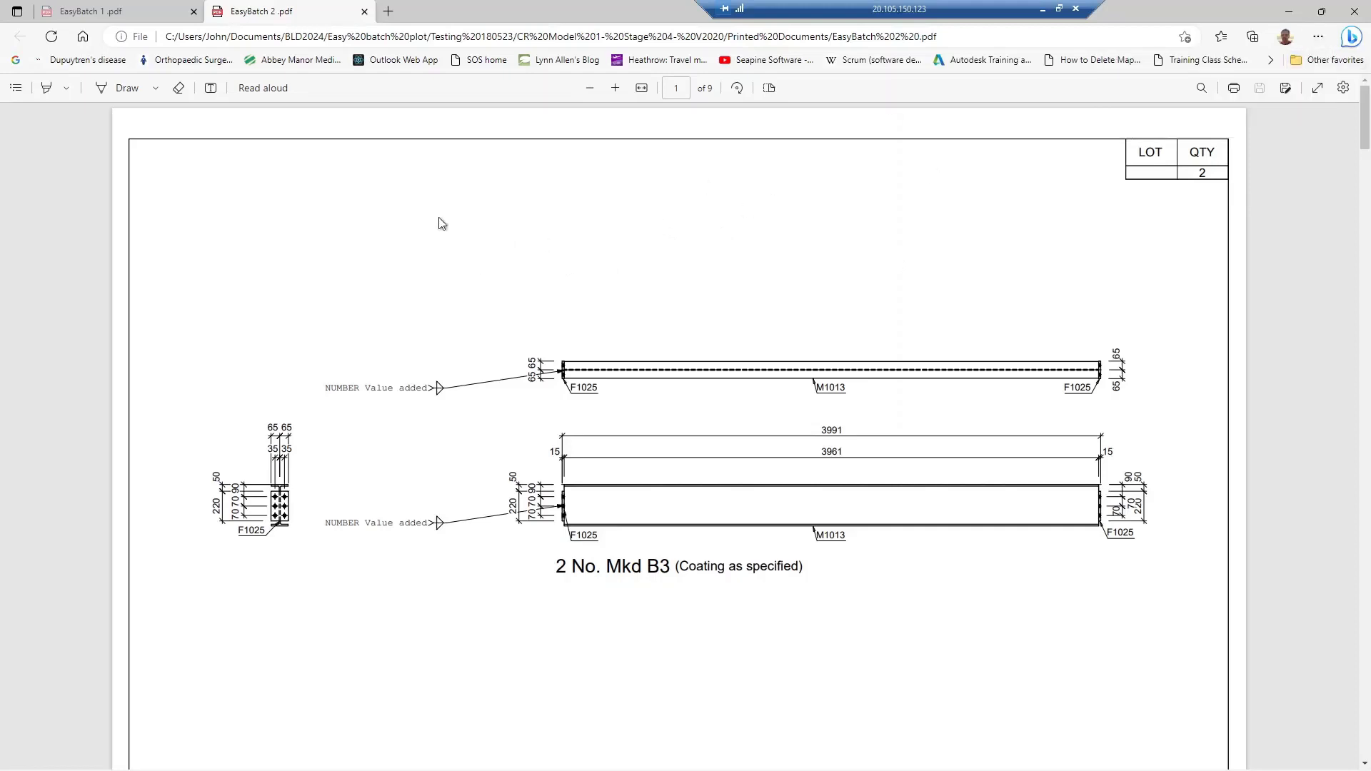
- Check each sheet through the PDF's Sheets and Views contents, from (A) - B3 to (S) - M1018
left_click(16, 88)
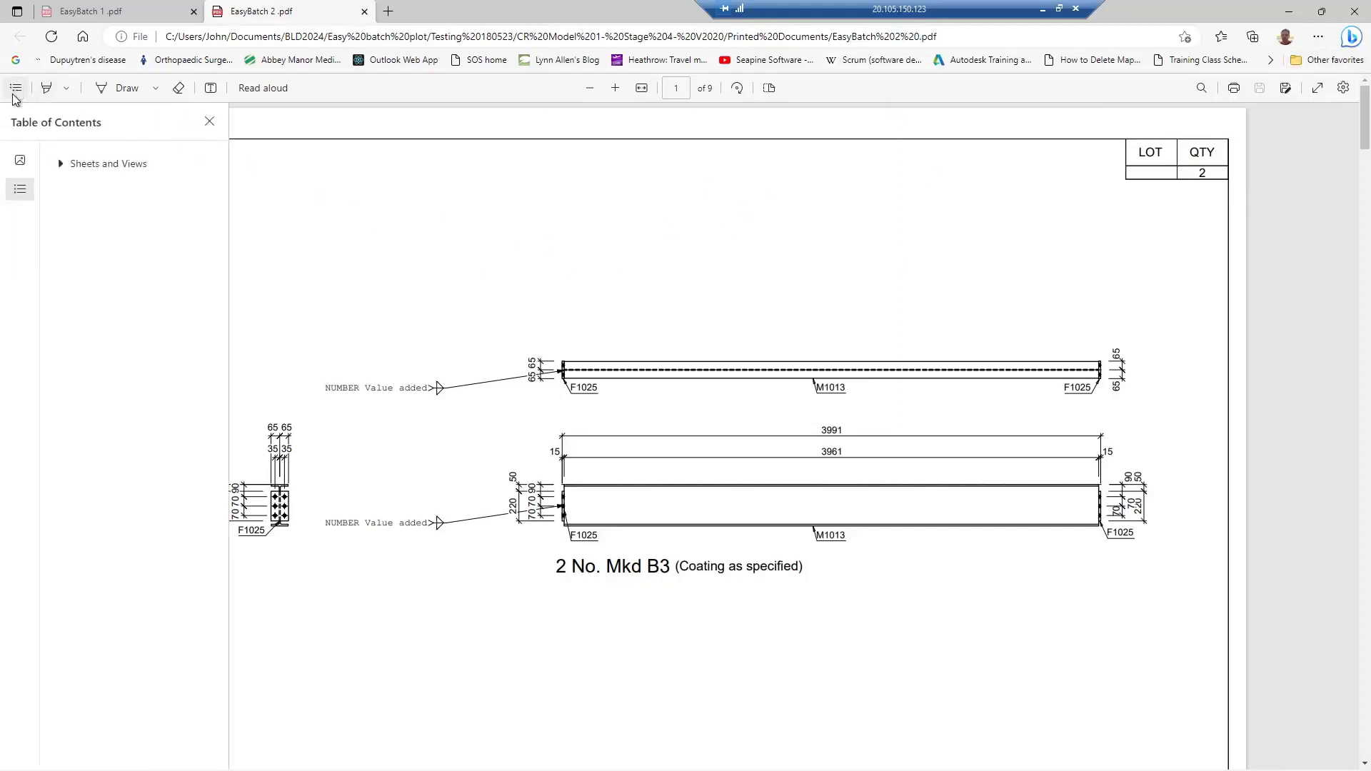
left_click(59, 166)
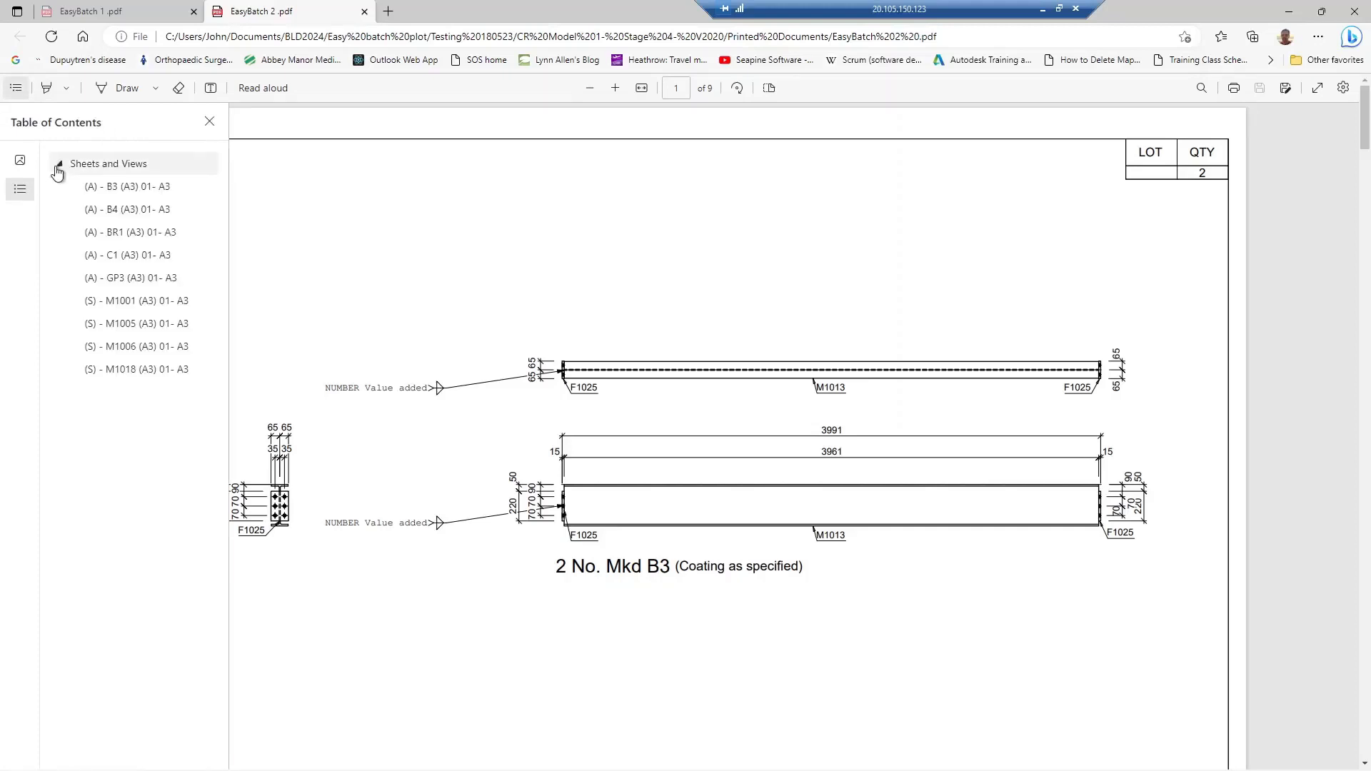
left_click(129, 193)
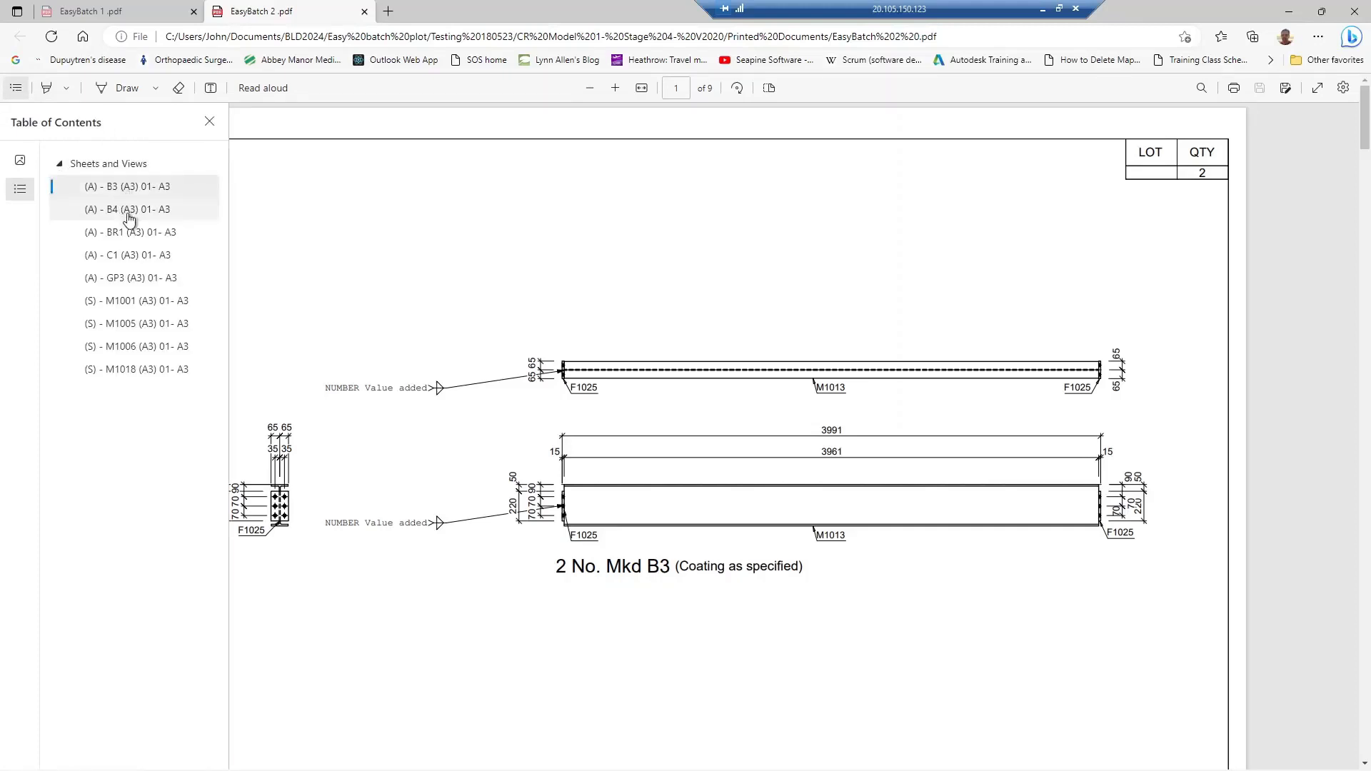
left_click(127, 210)
left_click(137, 235)
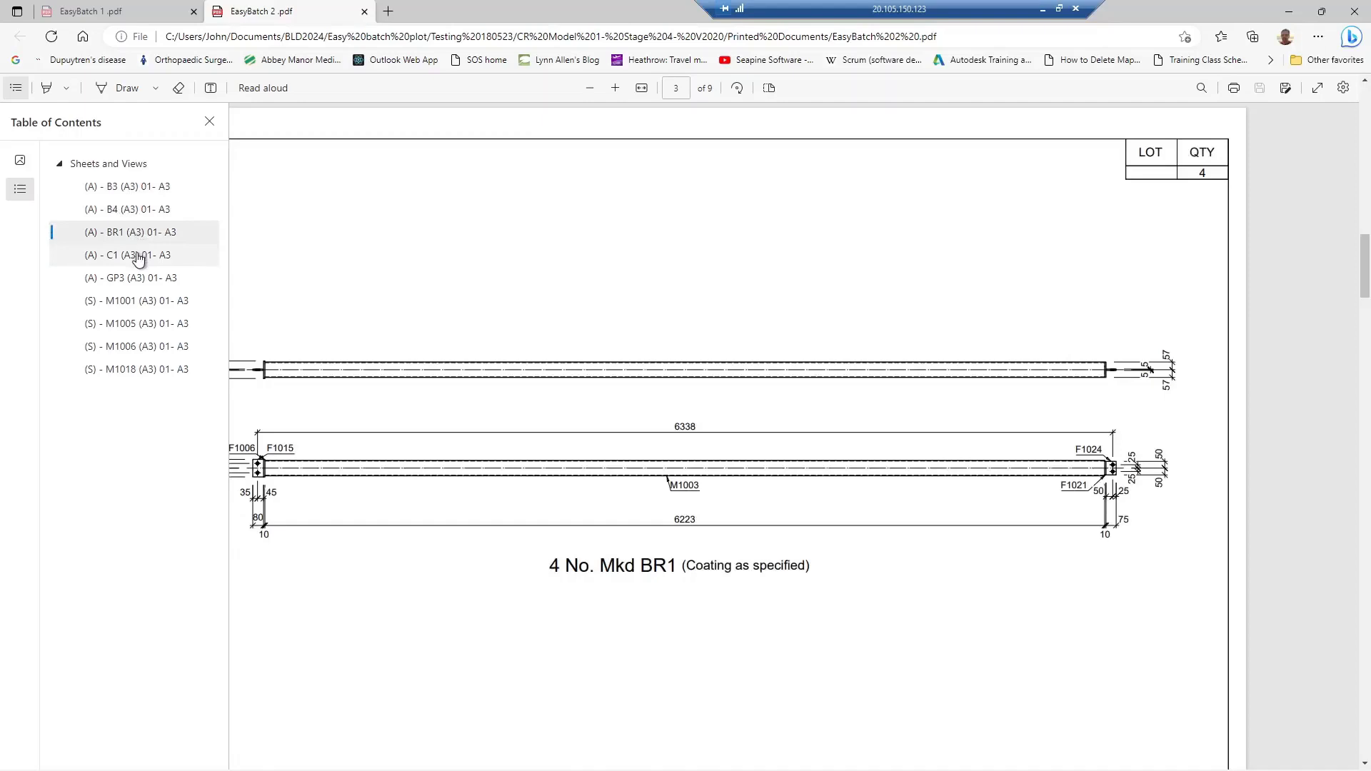
left_click(139, 259)
left_click(141, 280)
left_click(147, 303)
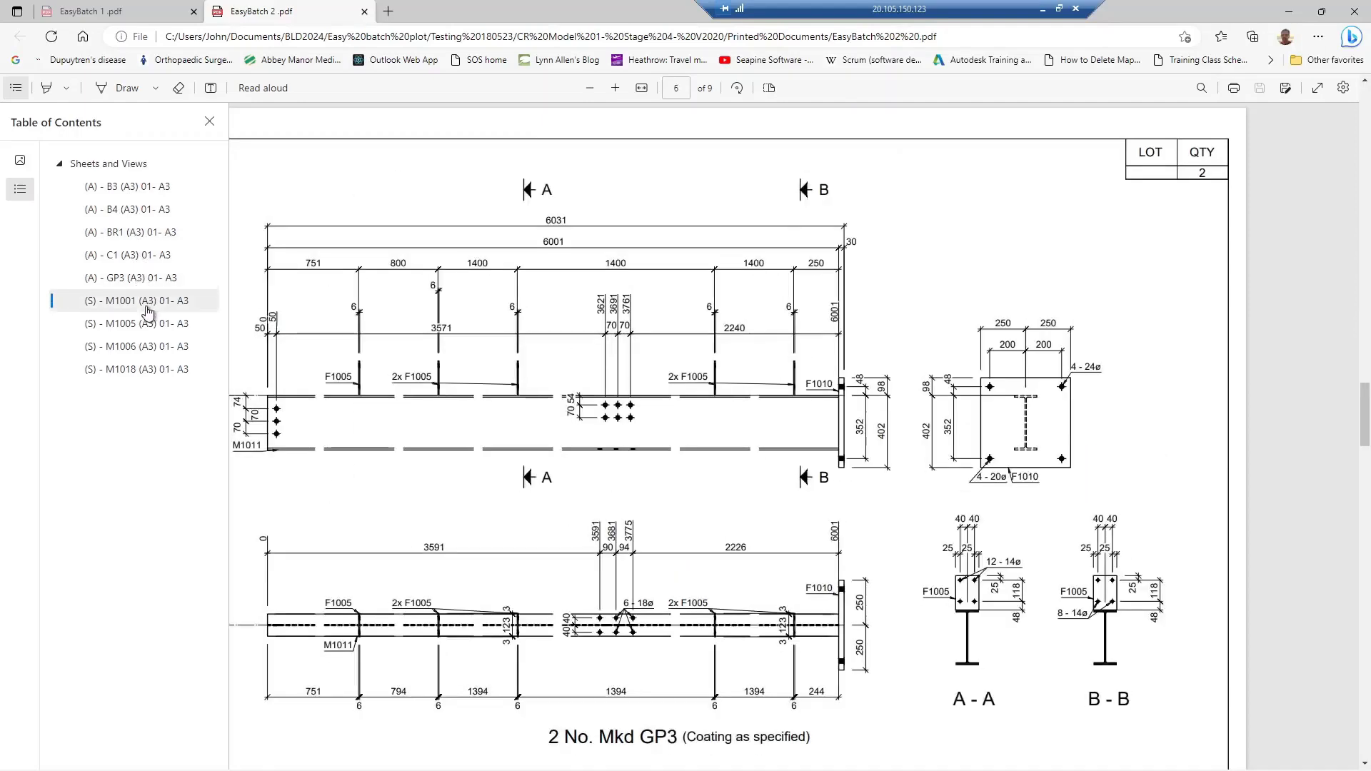
left_click(148, 327)
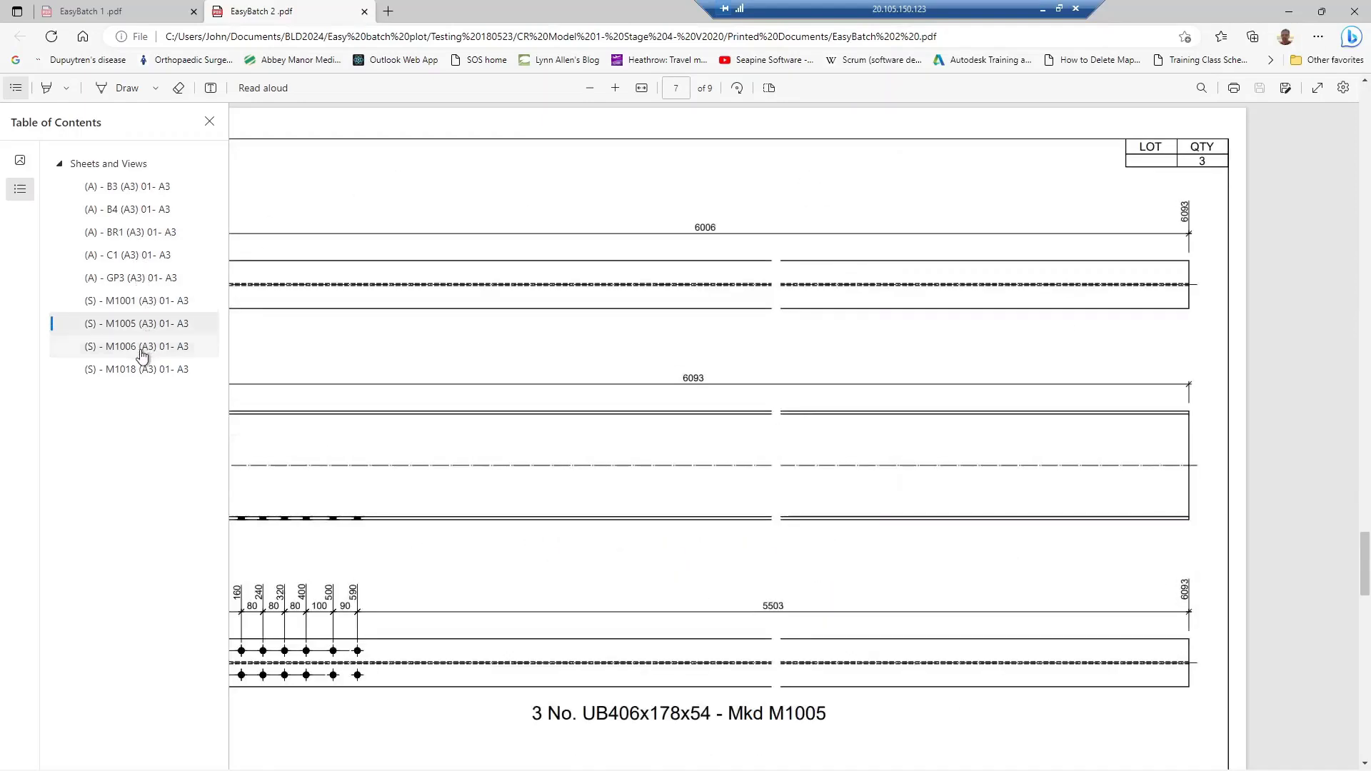
left_click(144, 350)
left_click(136, 373)
left_click(410, 356)
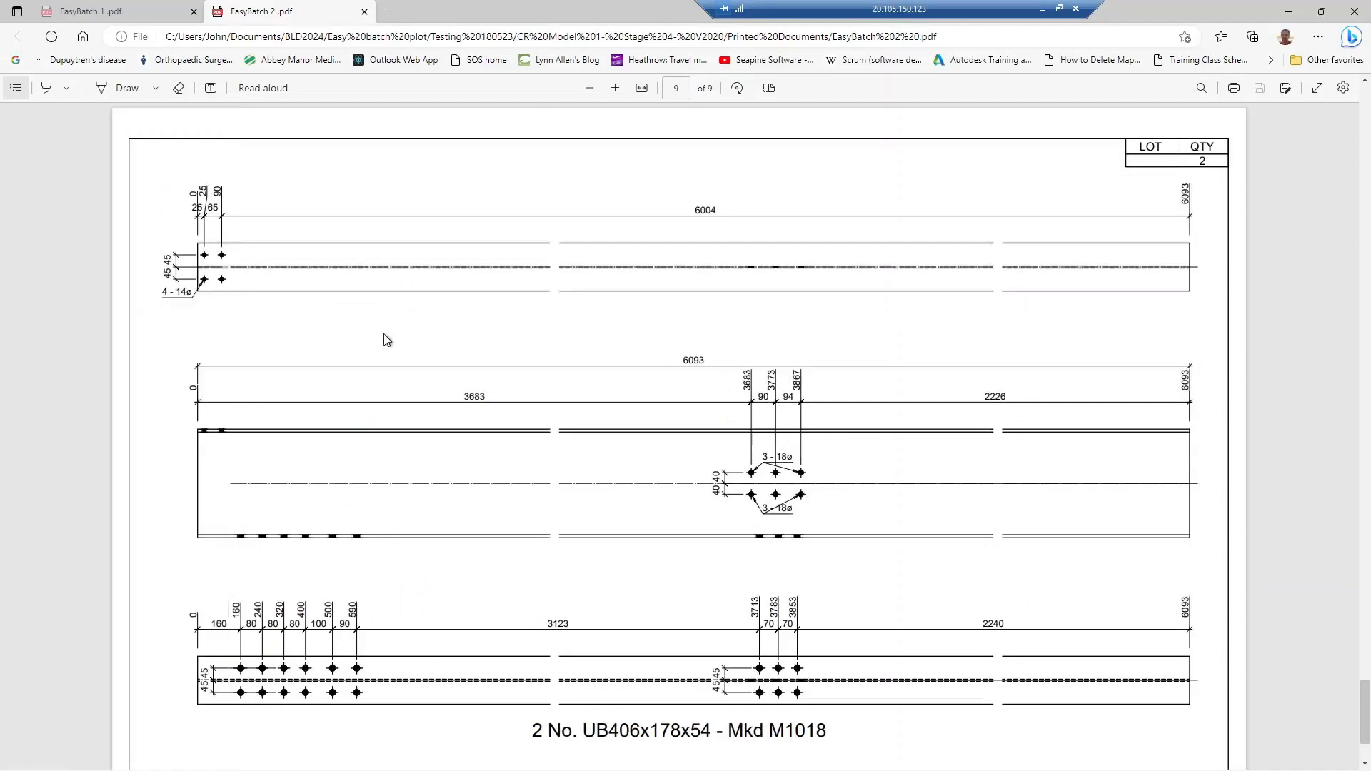
- Review the PDF pages from the last sheet back to the first, including their title blocks and parts lists
scroll(355, 343, "down", 2)
scroll(360, 349, "up", 20)
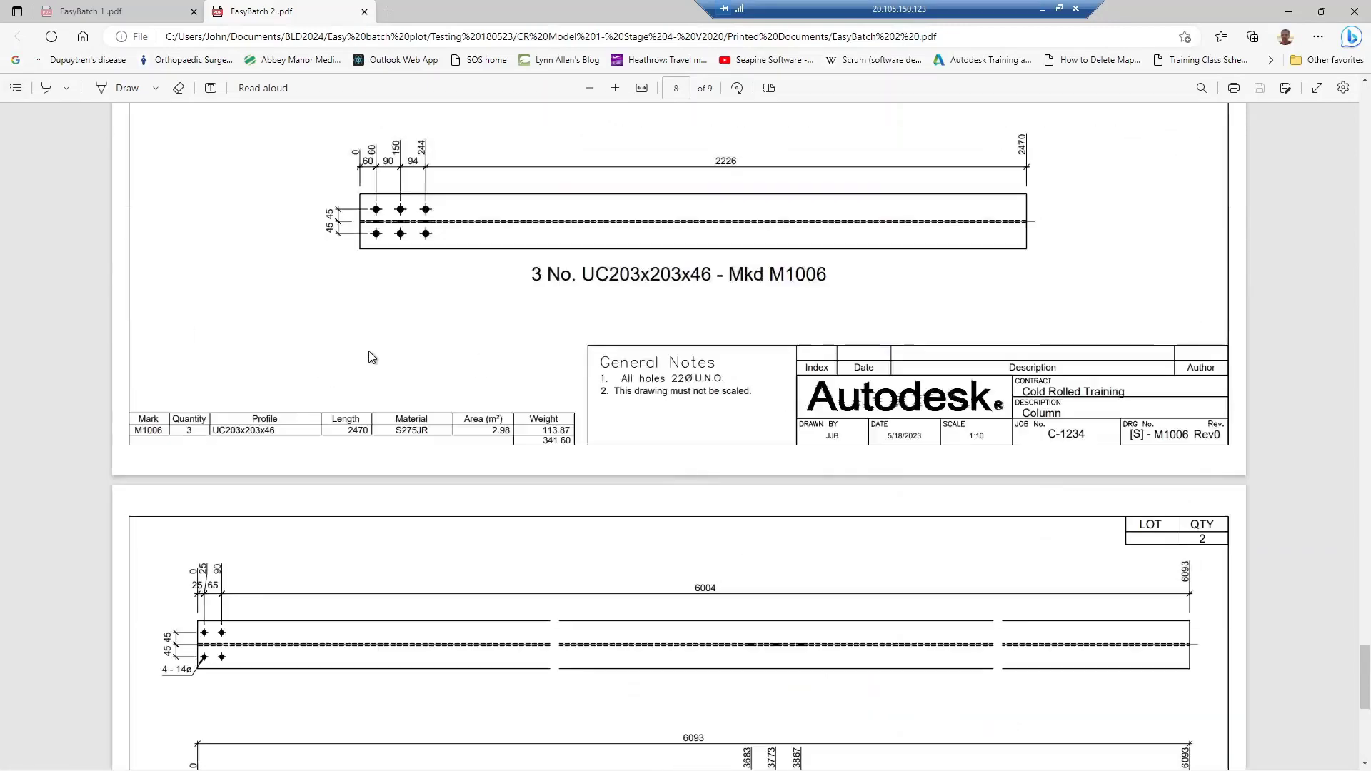
scroll(384, 361, "up", 20)
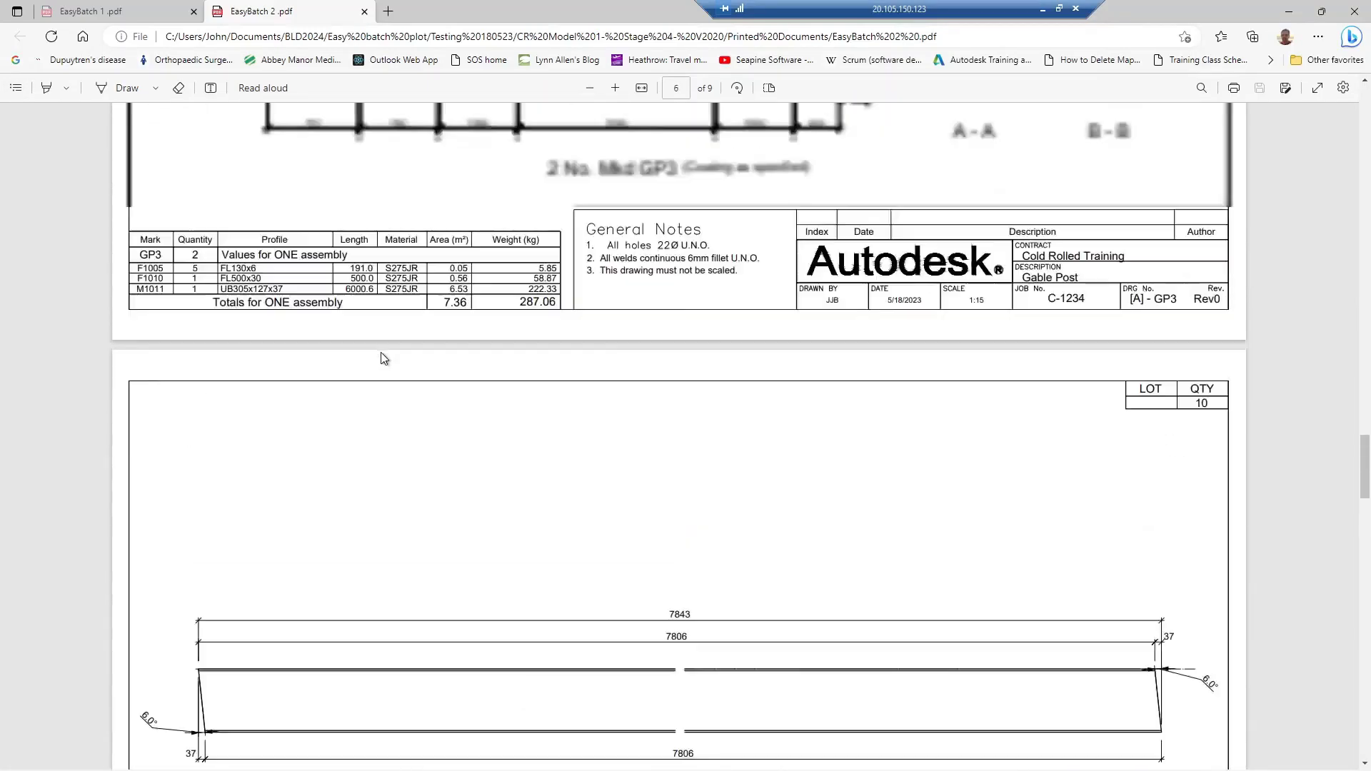
scroll(384, 361, "up", 20)
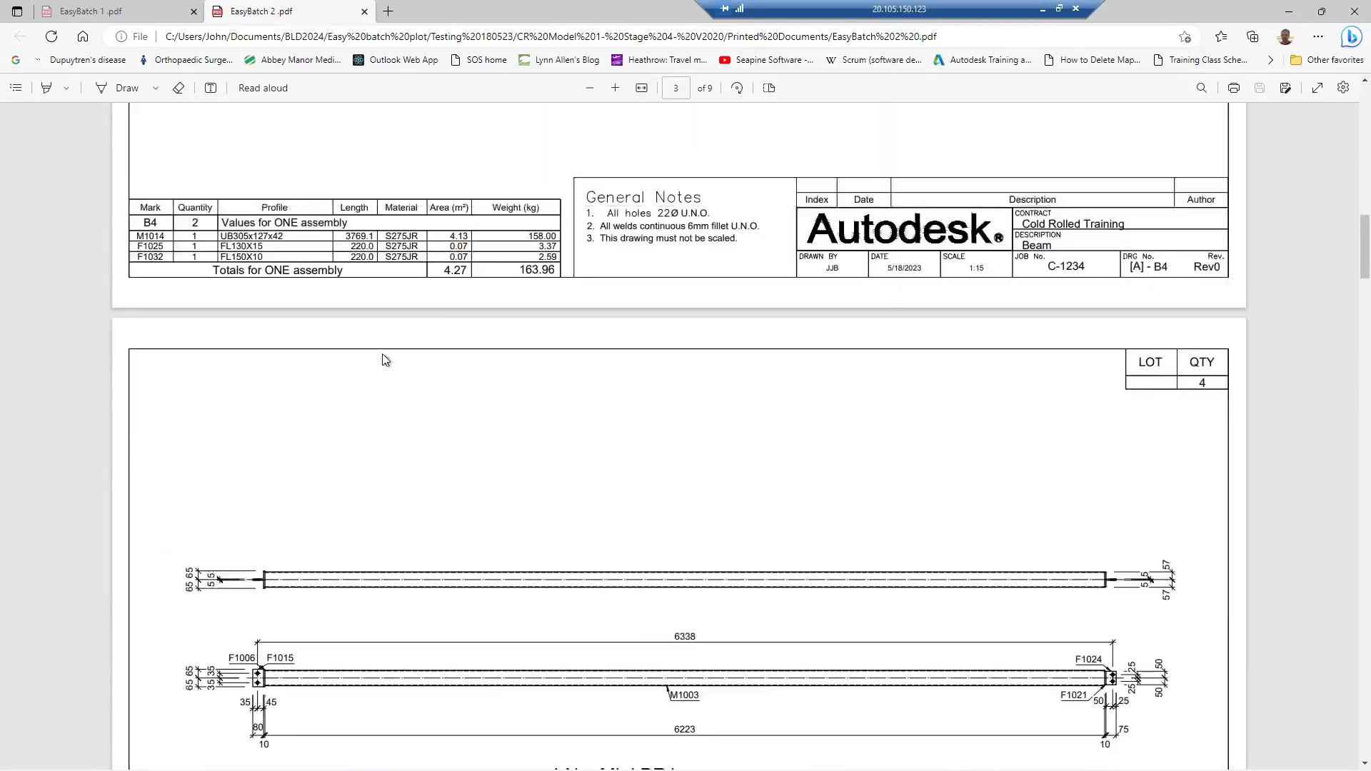
scroll(386, 360, "up", 3)
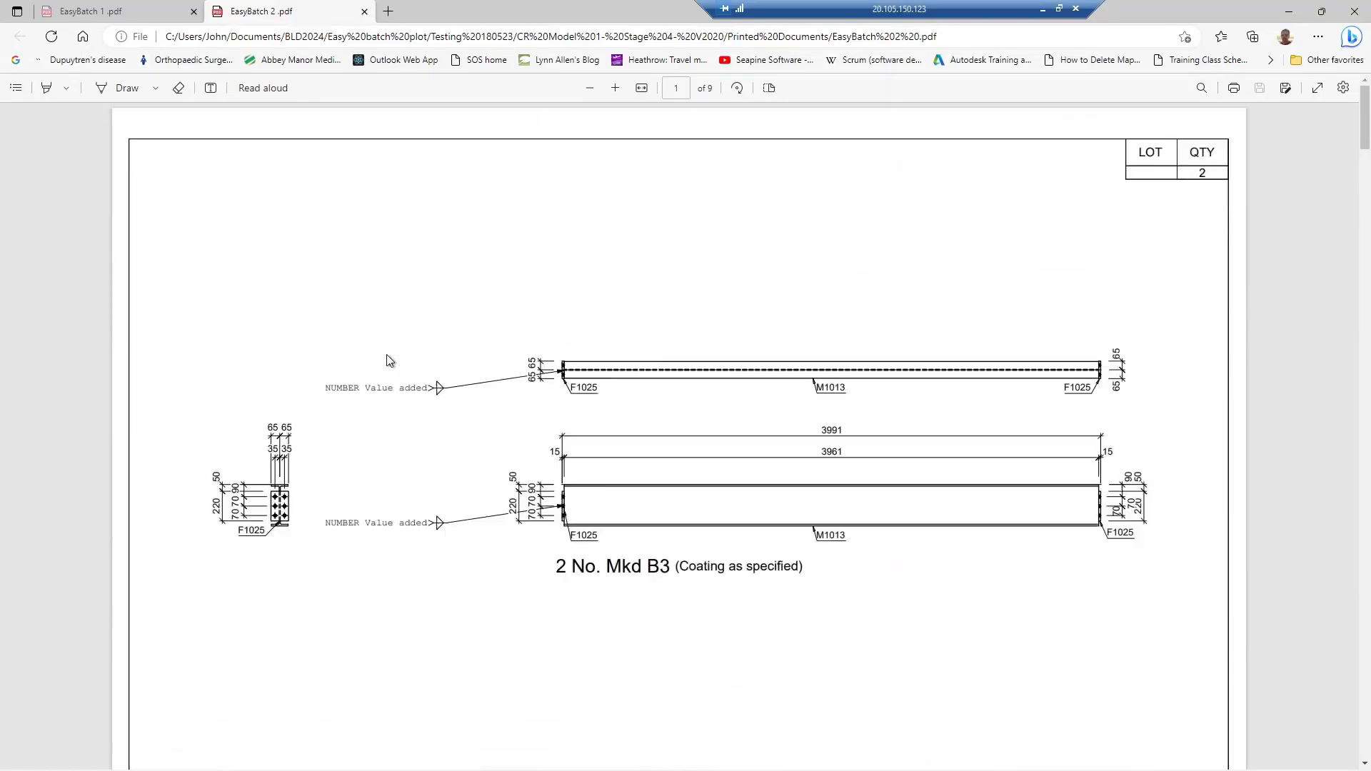
- Return to Advance Steel, load Test list A3 SP MP.dsd into Easy Batch Plot and send its sheets to Publish
left_click(1294, 13)
left_click(576, 631)
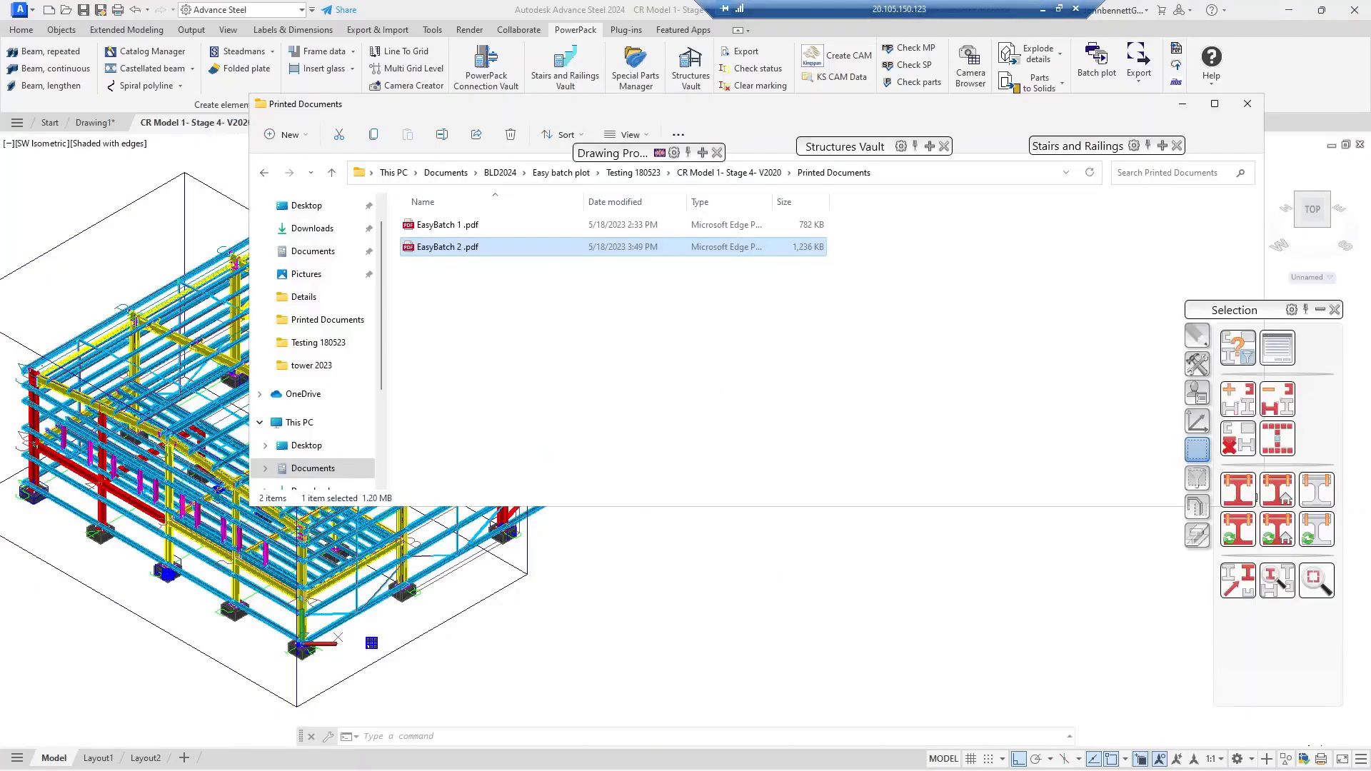
left_click(1098, 74)
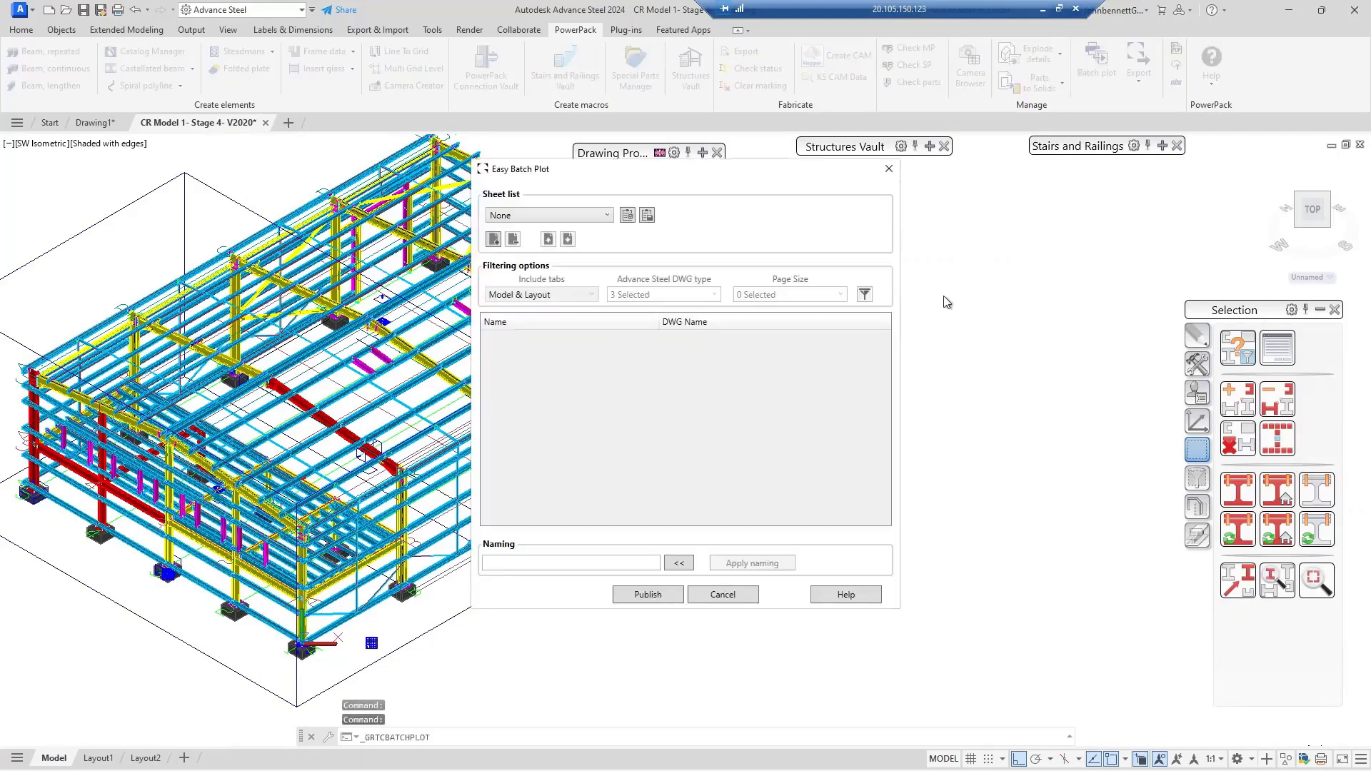
left_click_drag(750, 168, 867, 193)
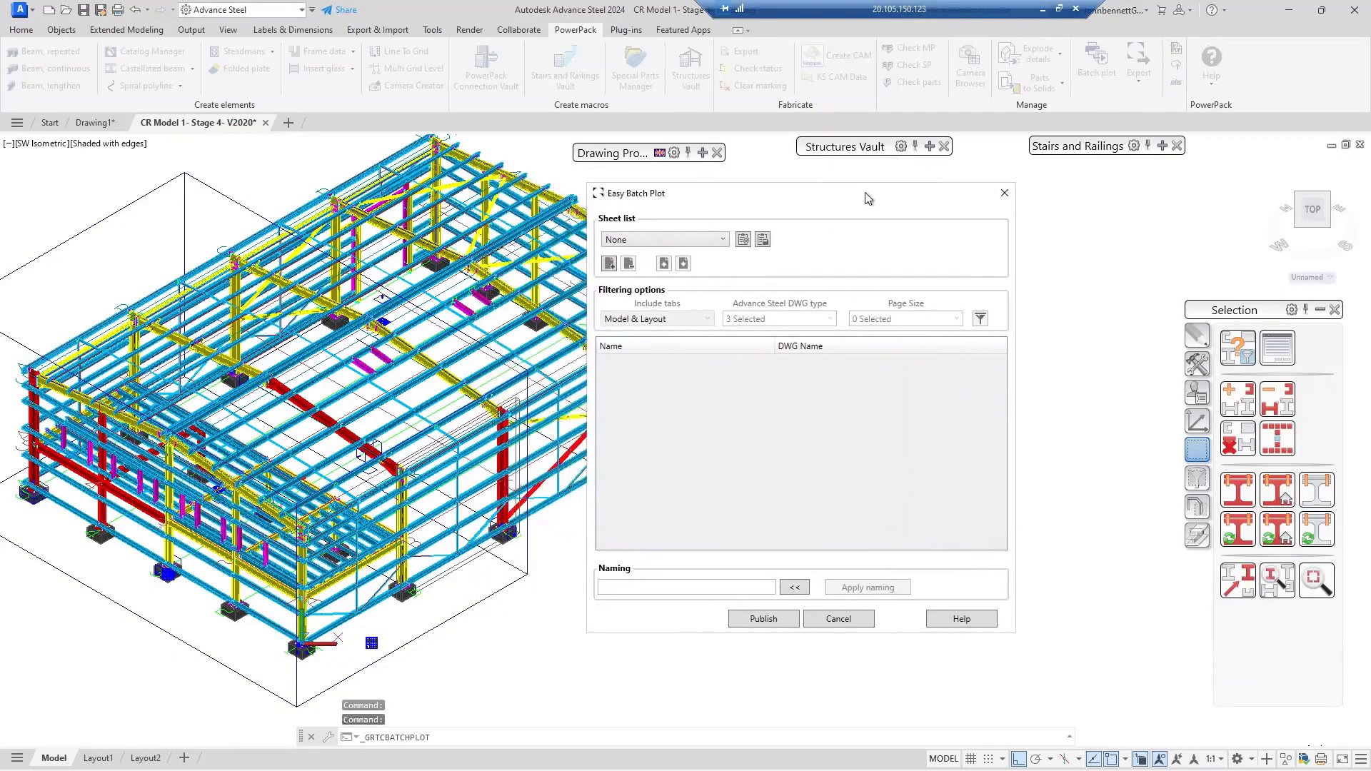
left_click(744, 246)
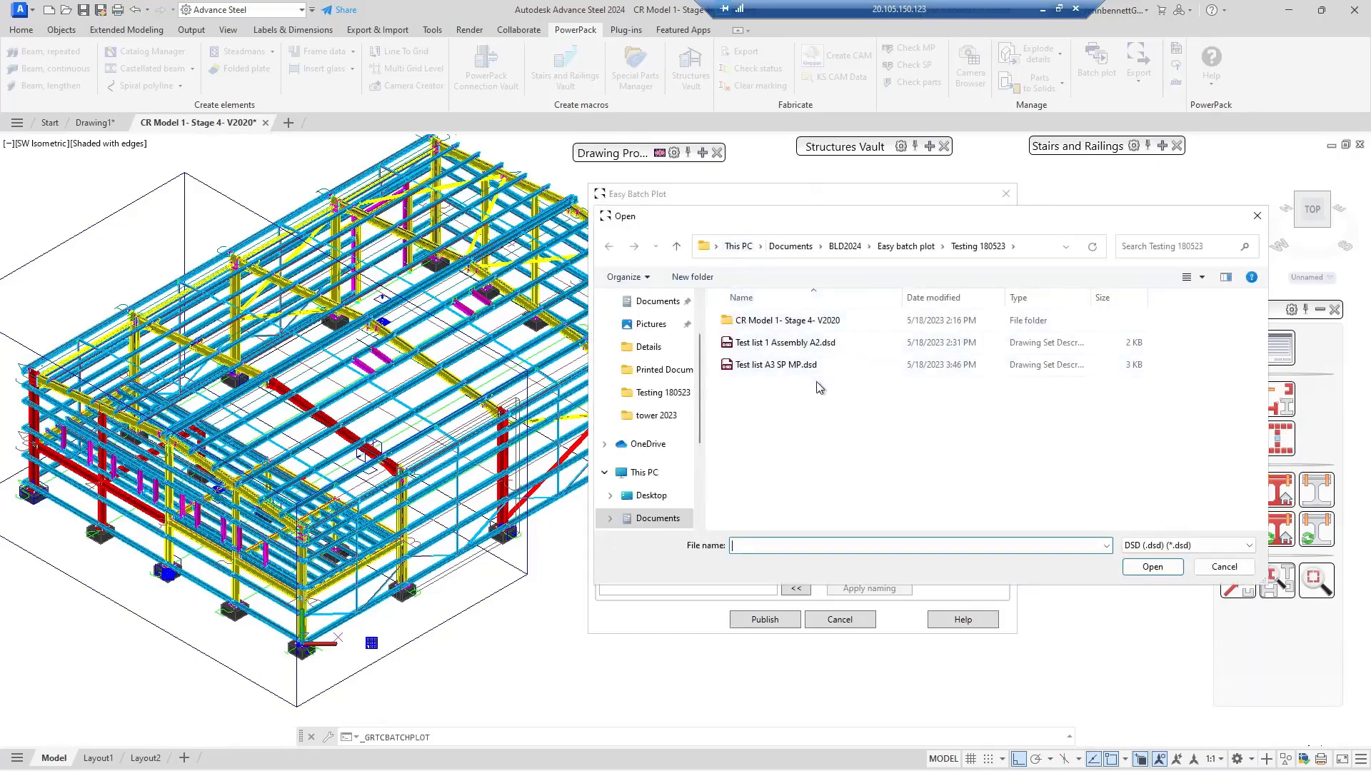
left_click(769, 366)
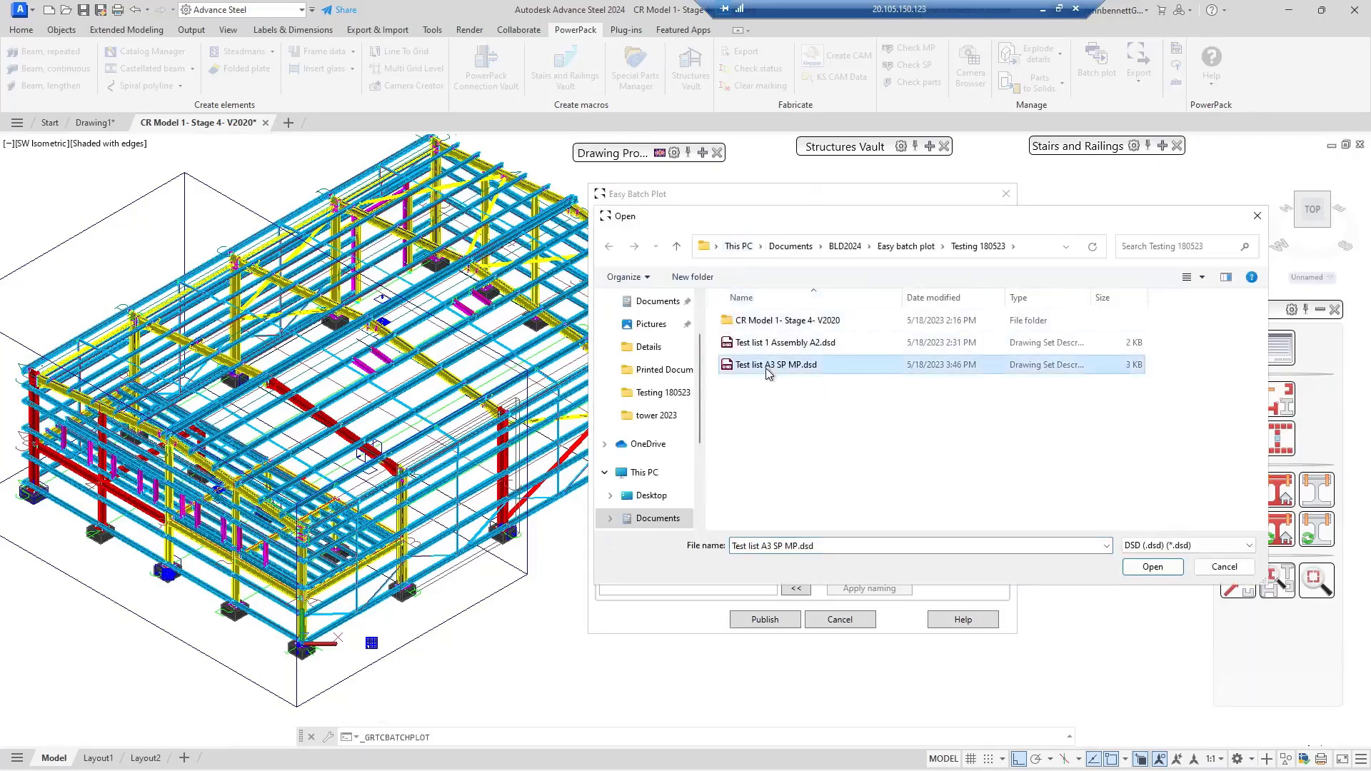
left_click(1153, 567)
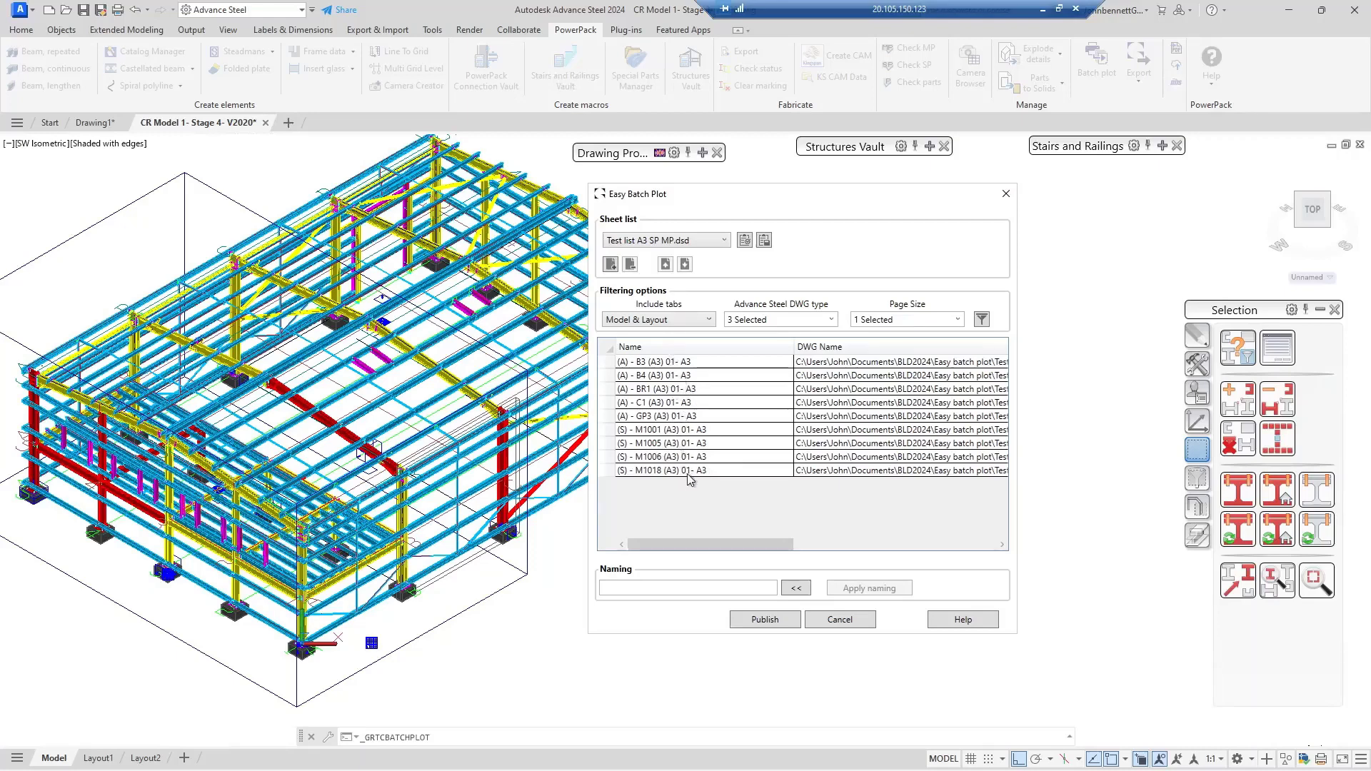
left_click(770, 622)
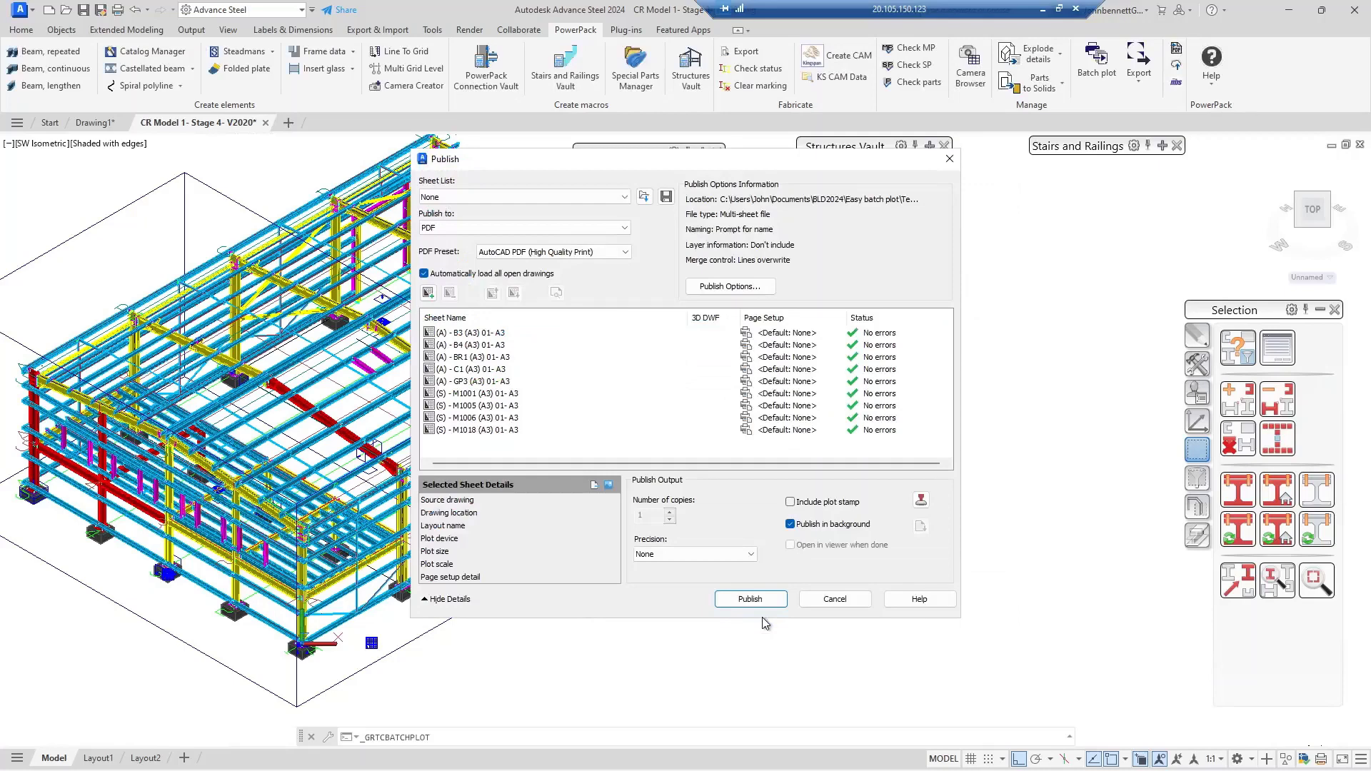
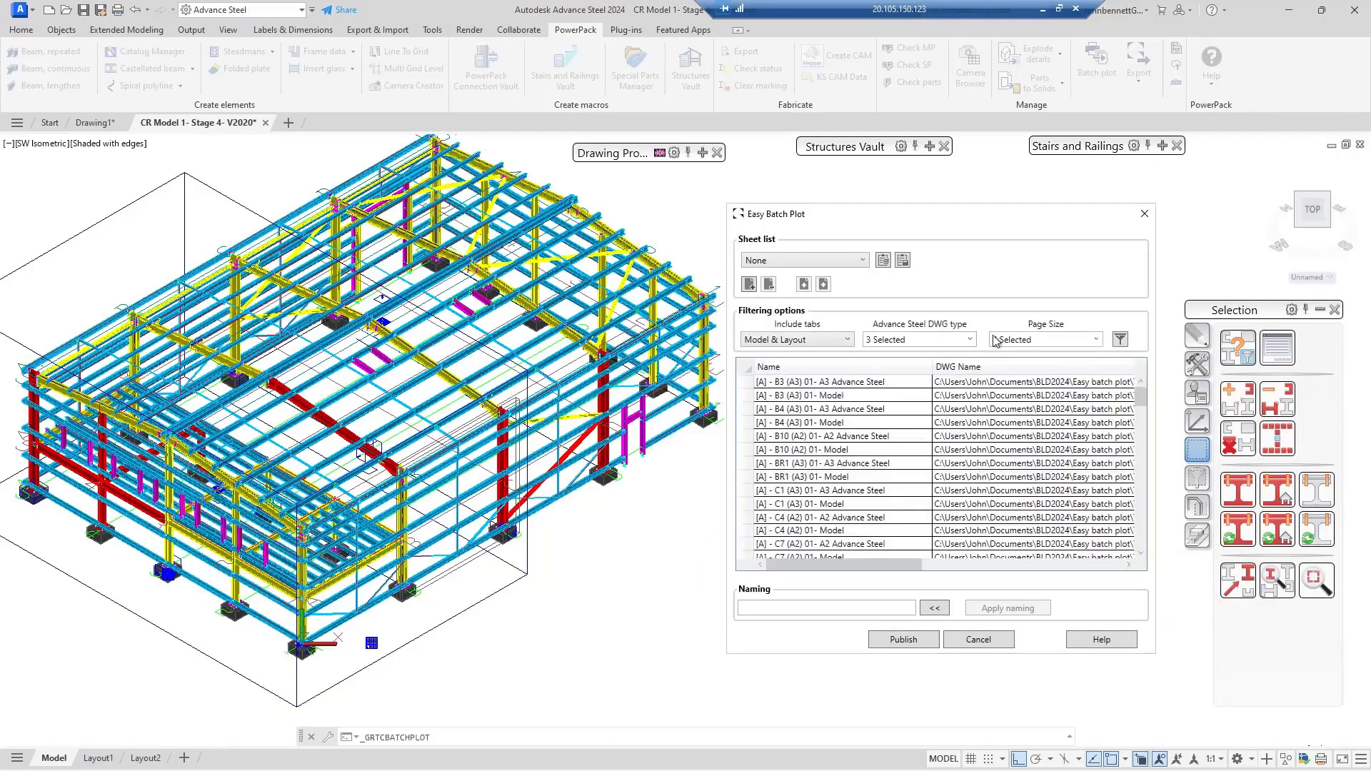
- Filter the Easy Batch Plot list to Assembly drawings only, excluding Part and General Arrangement, while including both model and layout tabs
left_click(846, 340)
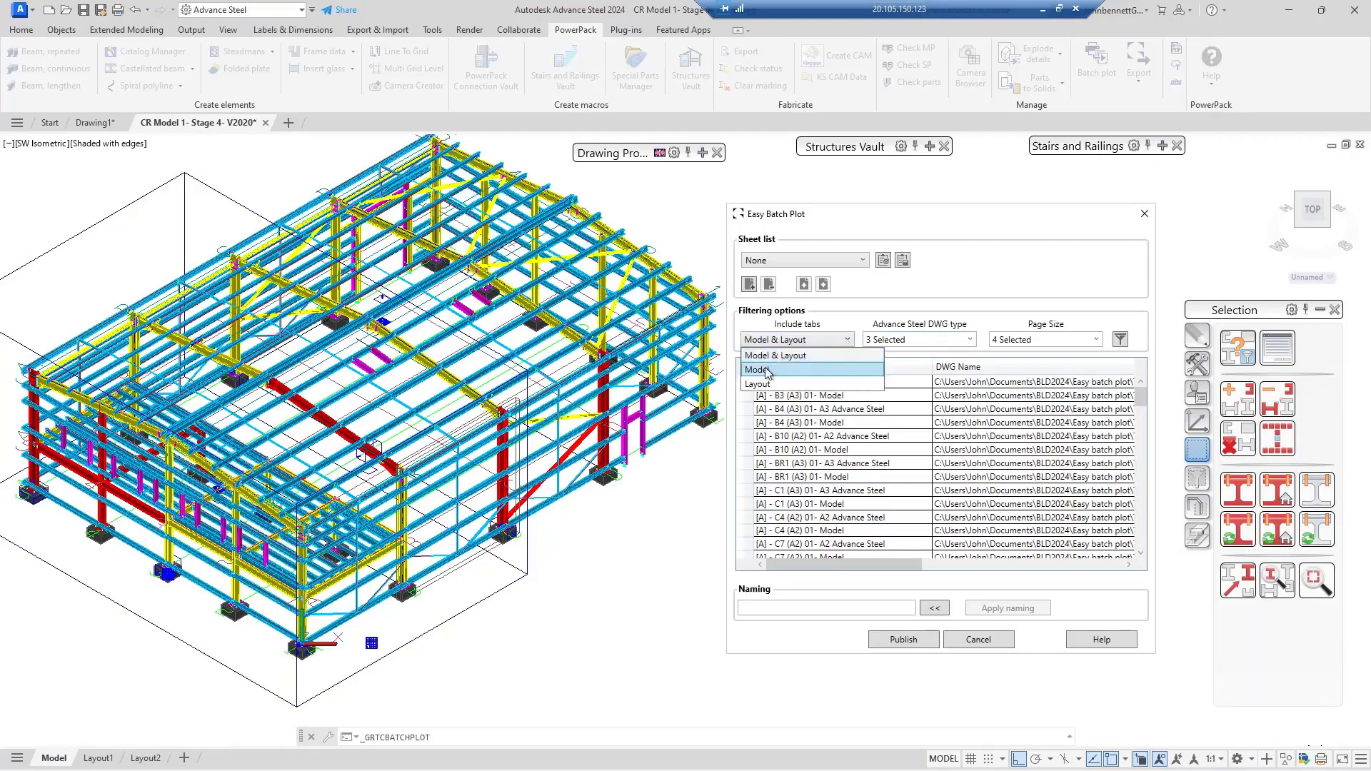
left_click(973, 340)
left_click(973, 340)
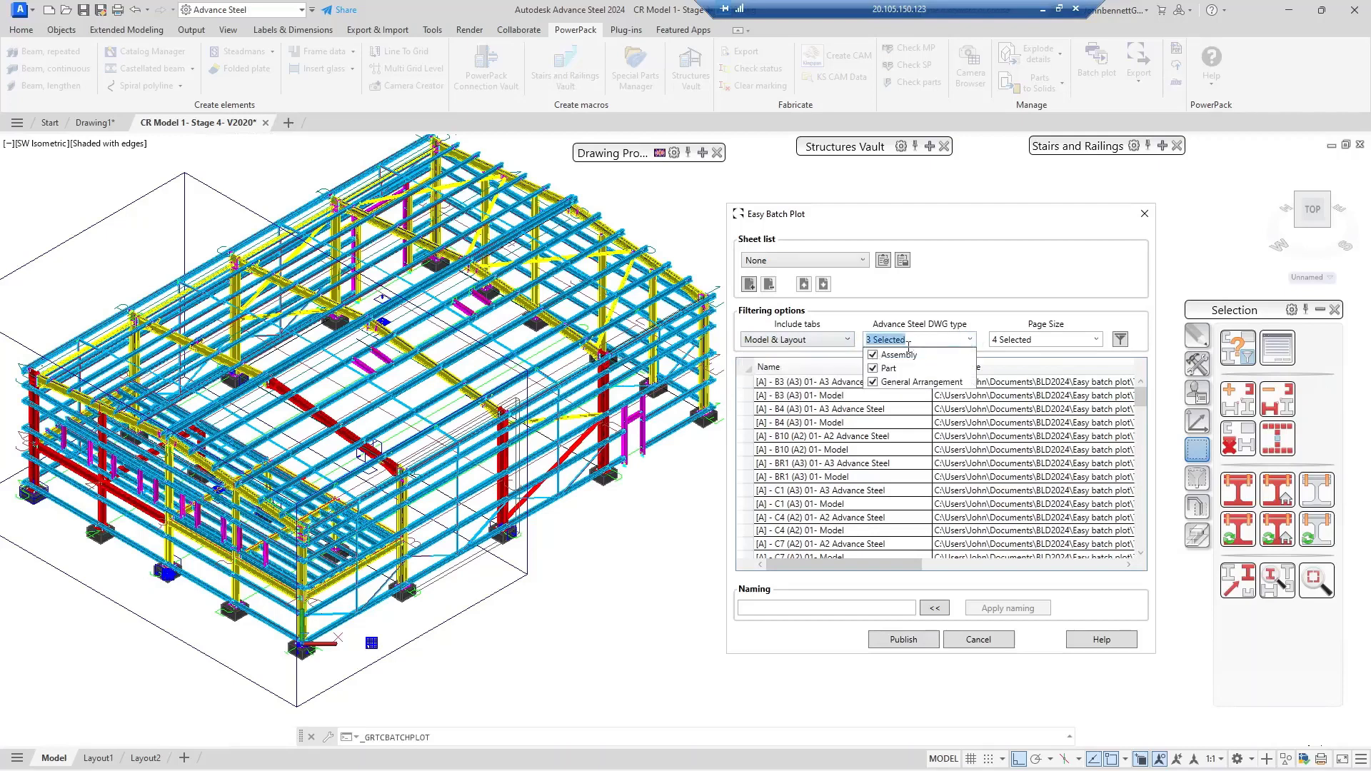
left_click(873, 368)
left_click(873, 382)
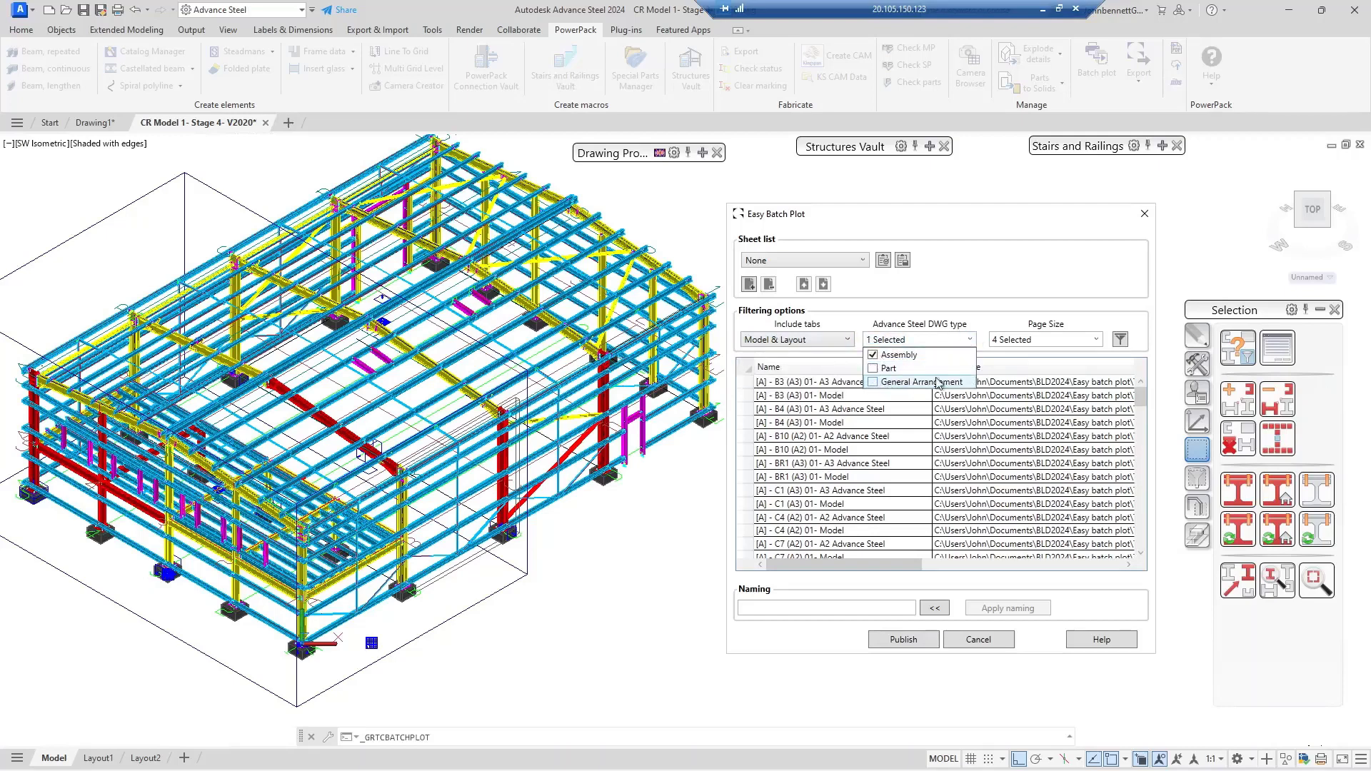
left_click(1120, 341)
left_click(1120, 341)
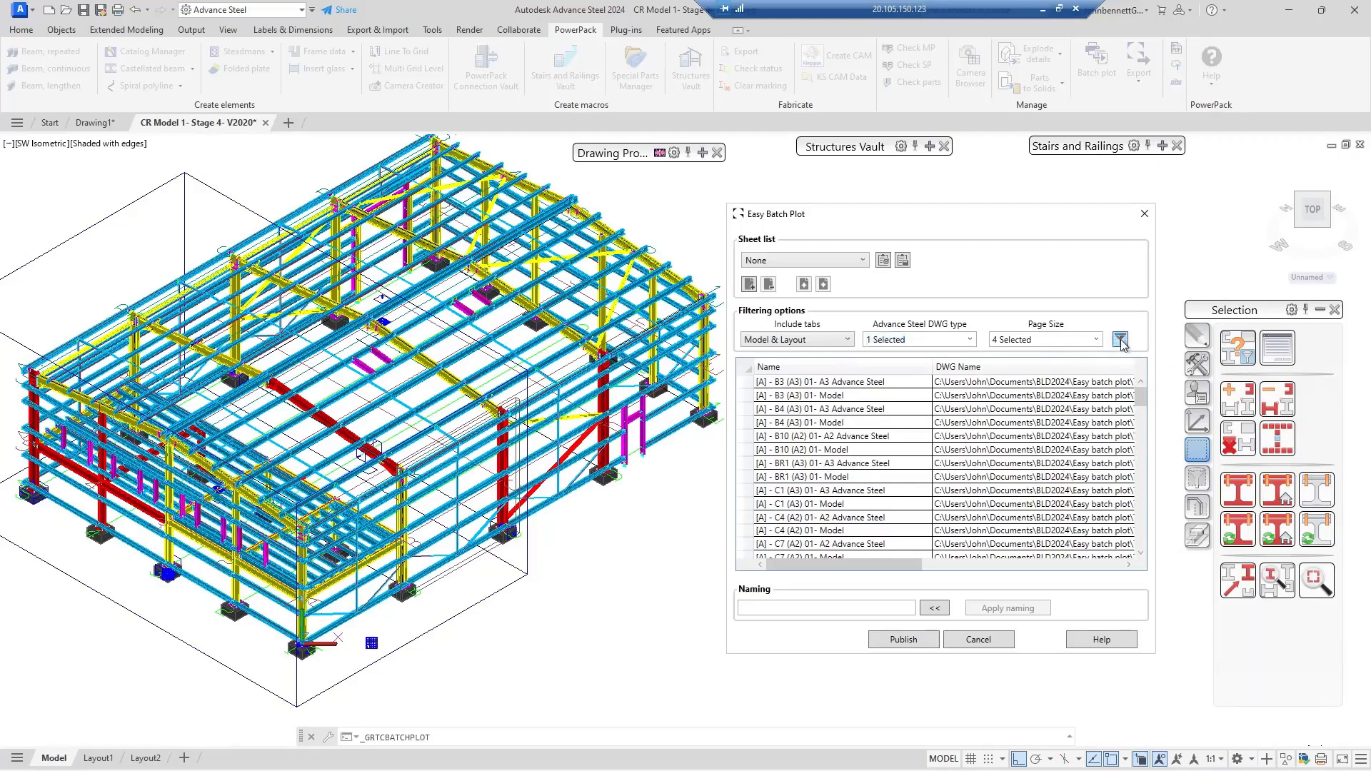
- Remove all the listed assembly sheets, from [A] - B3 (A3) 01 through [A] - R2 (A2) 01, from the sheet list
scroll(885, 431, "down", 3)
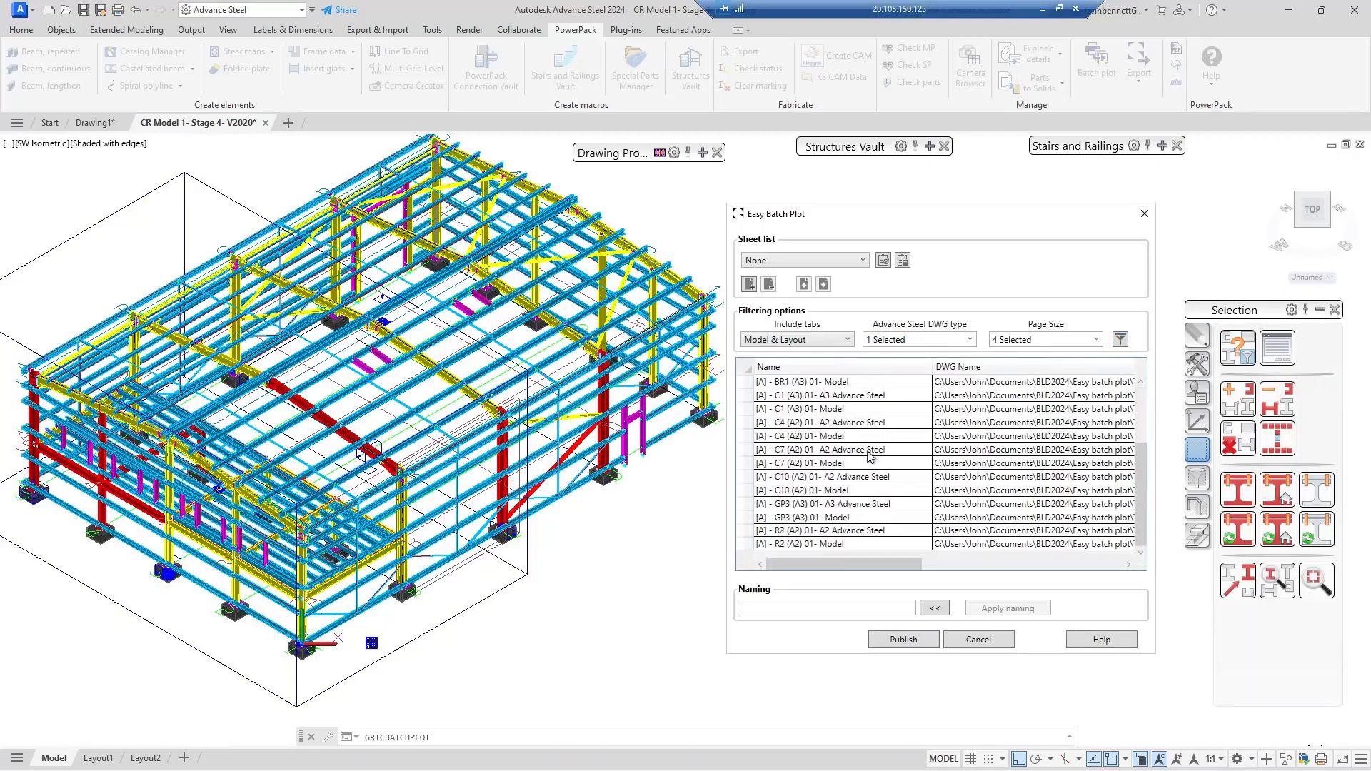
scroll(796, 511, "up", 3)
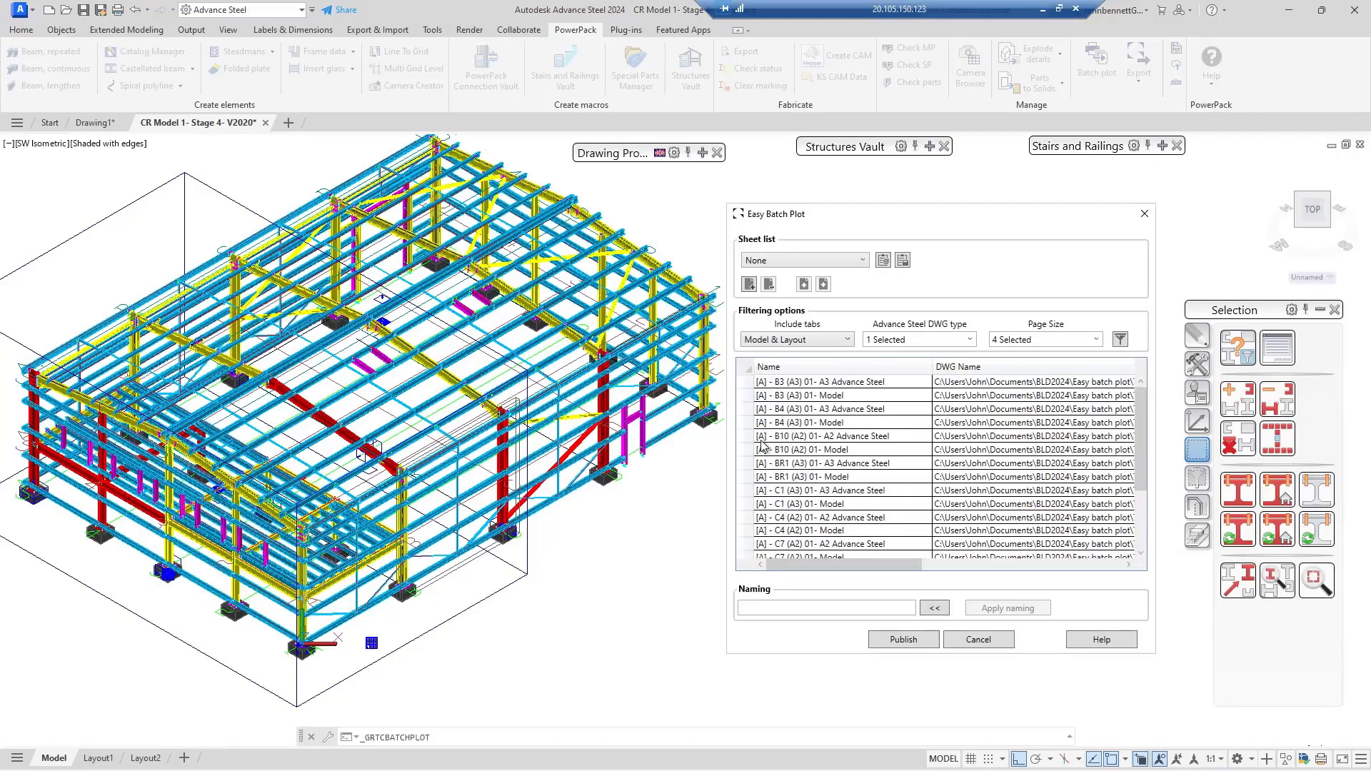
scroll(765, 463, "down", 3)
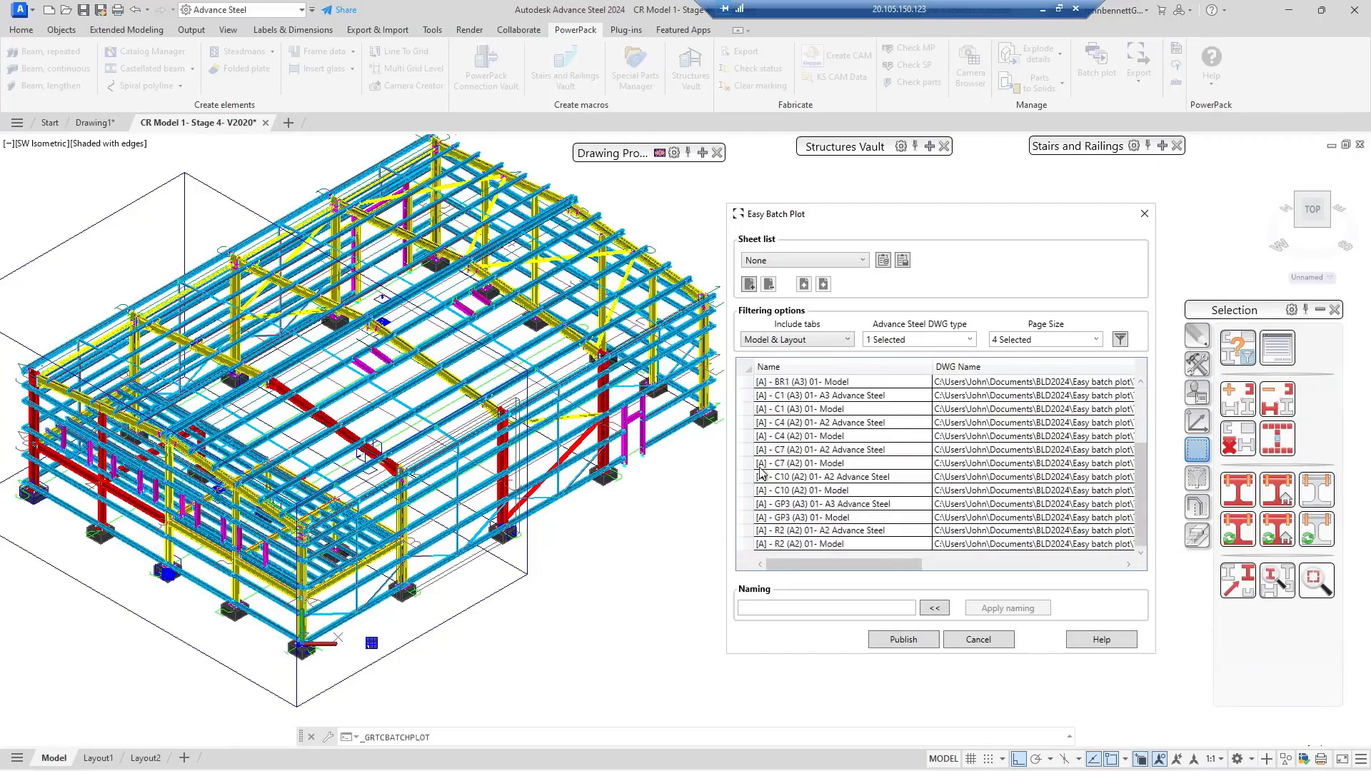
scroll(744, 397, "up", 3)
left_click(747, 382)
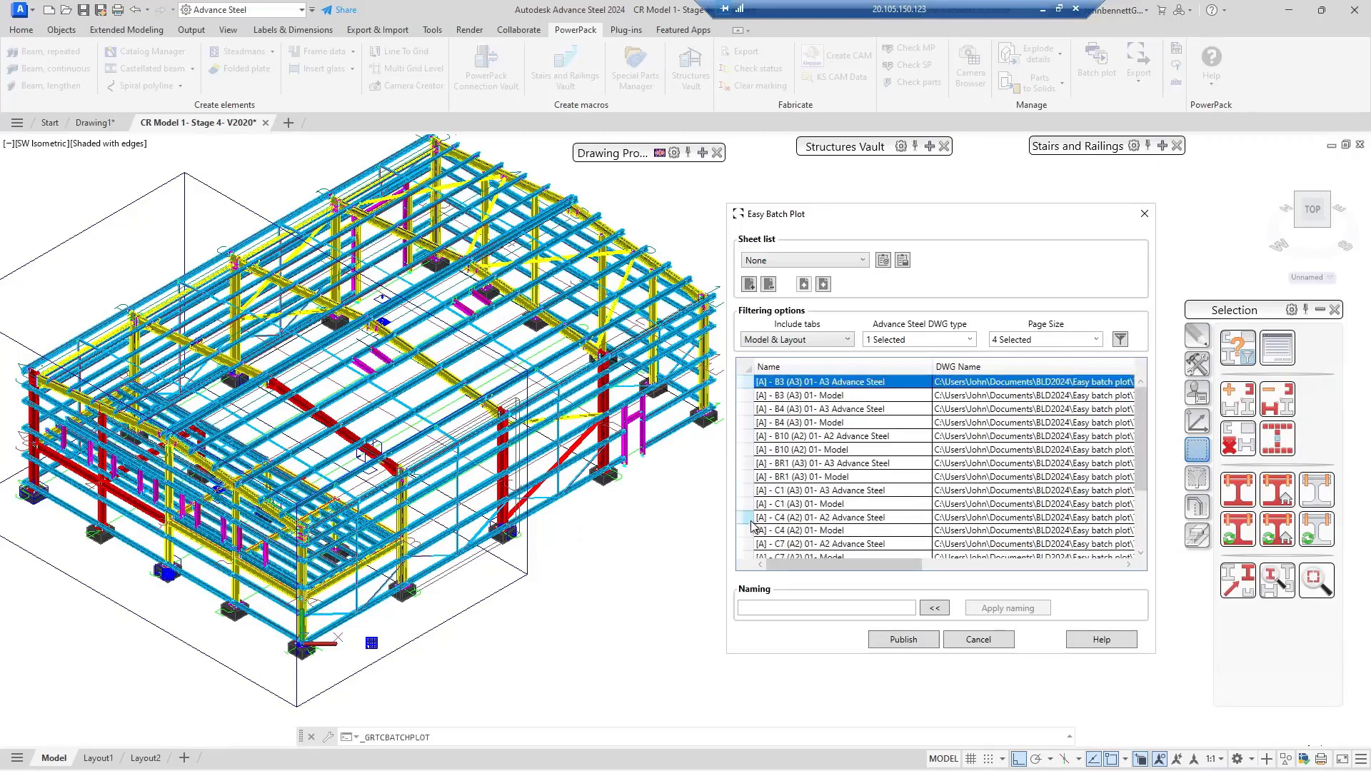
scroll(747, 527, "down", 3)
left_click(743, 547, "shift")
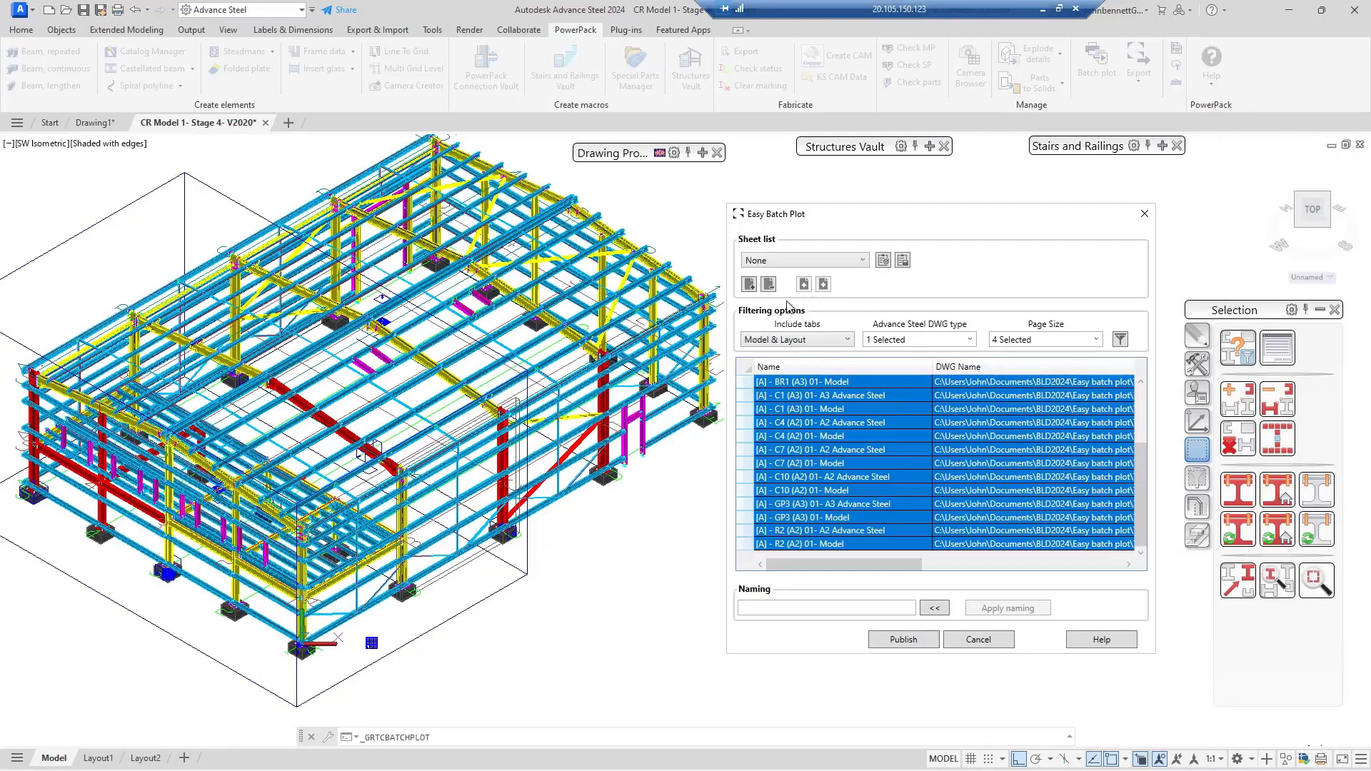
left_click(769, 285)
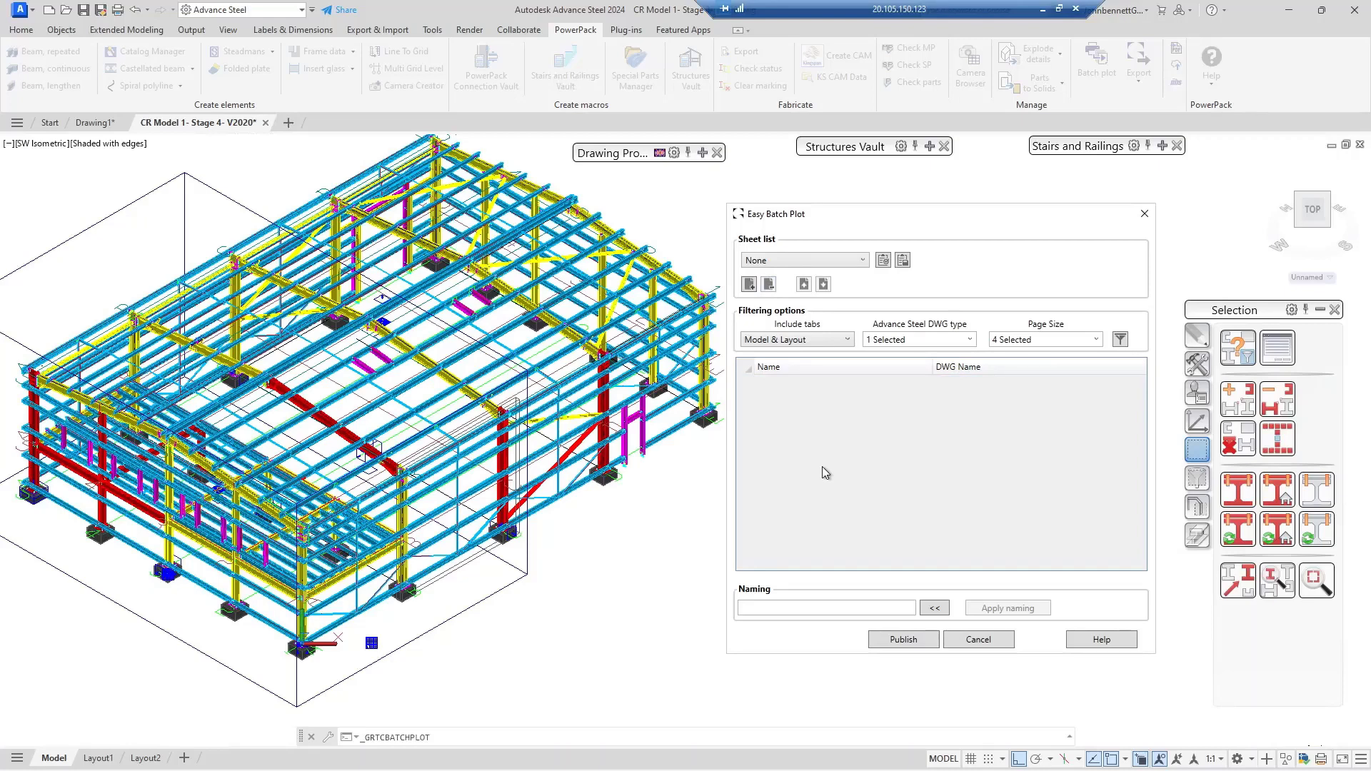
- Filter the list by the Assembly, Part and General Arrangement drawing types together
left_click(972, 340)
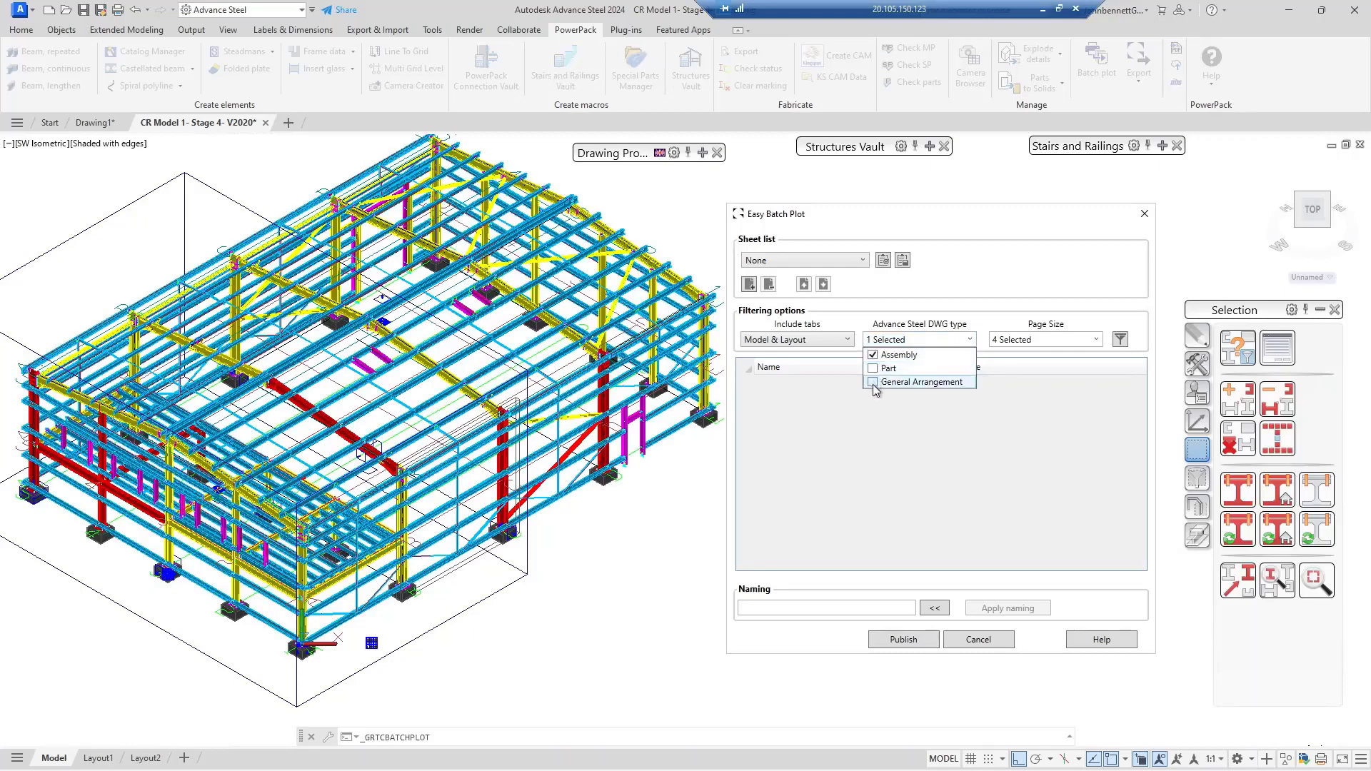
left_click(873, 383)
left_click(872, 368)
left_click(986, 325)
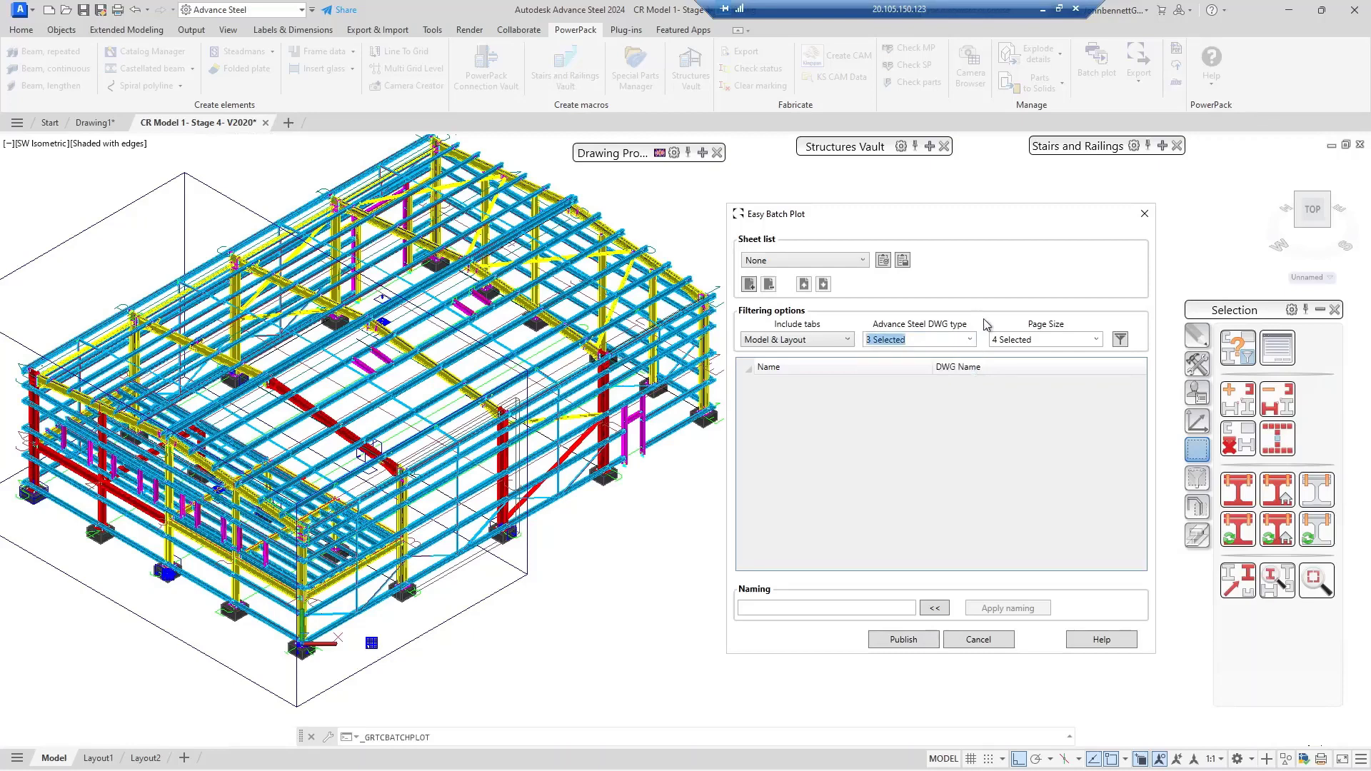
left_click(1120, 340)
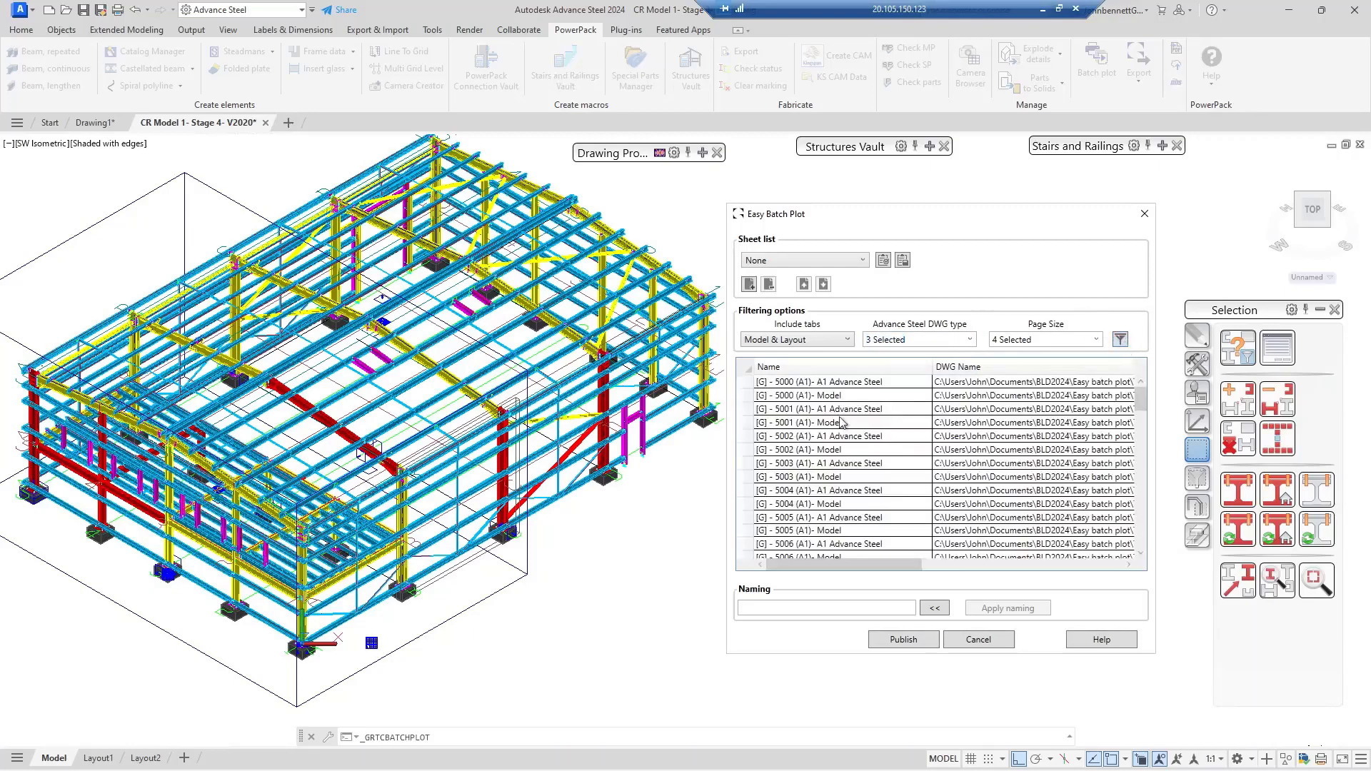
- Look through the filtered list and remove the [G] - 5000 (A1) layout and model sheets from it
scroll(812, 537, "down", 10)
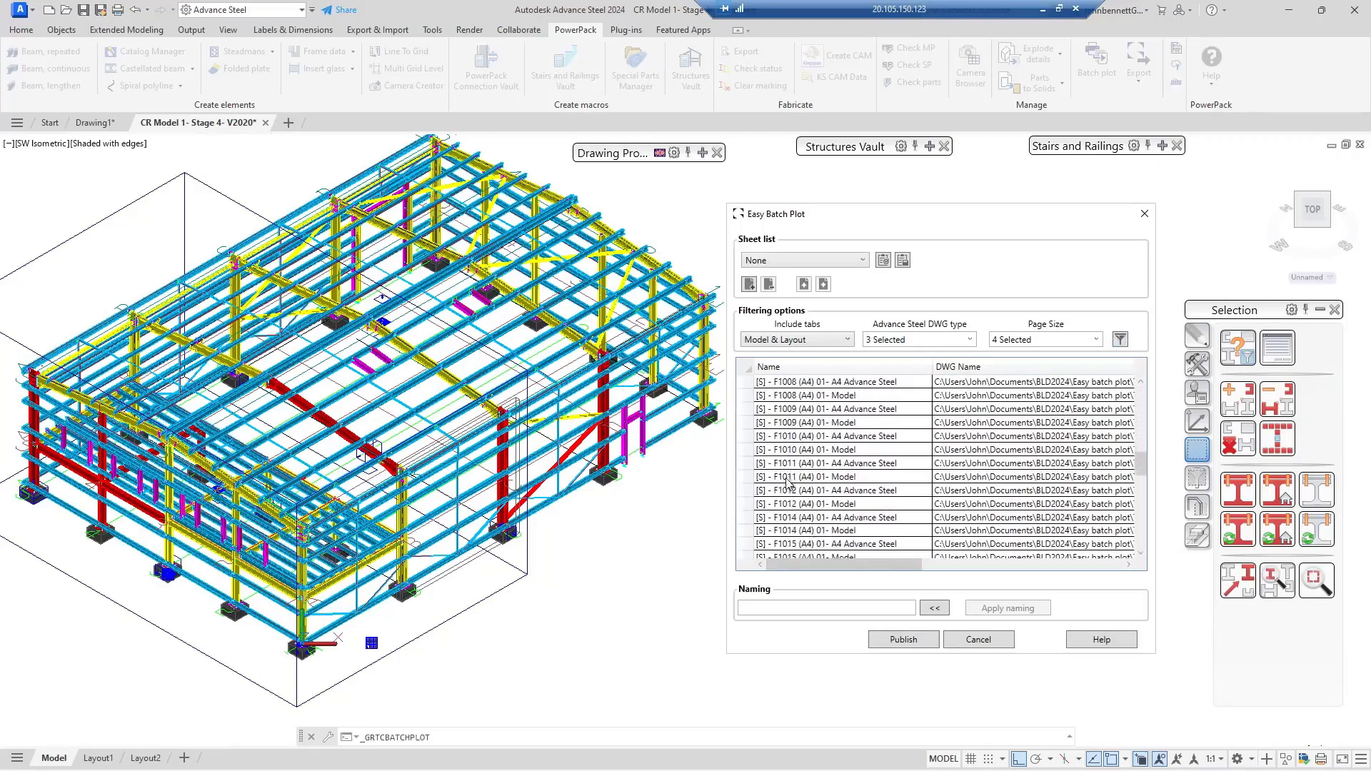
scroll(791, 525, "down", 8)
scroll(792, 530, "down", 2)
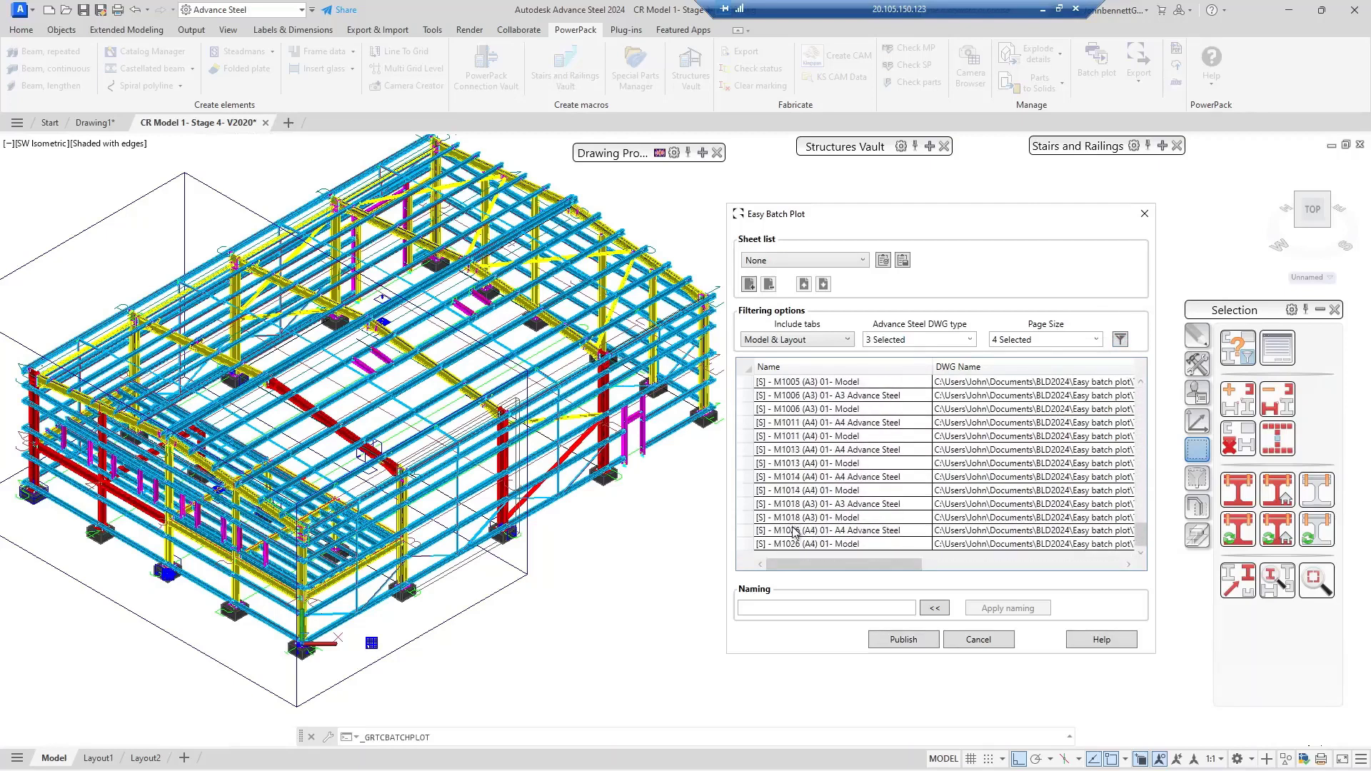
scroll(795, 534, "up", 20)
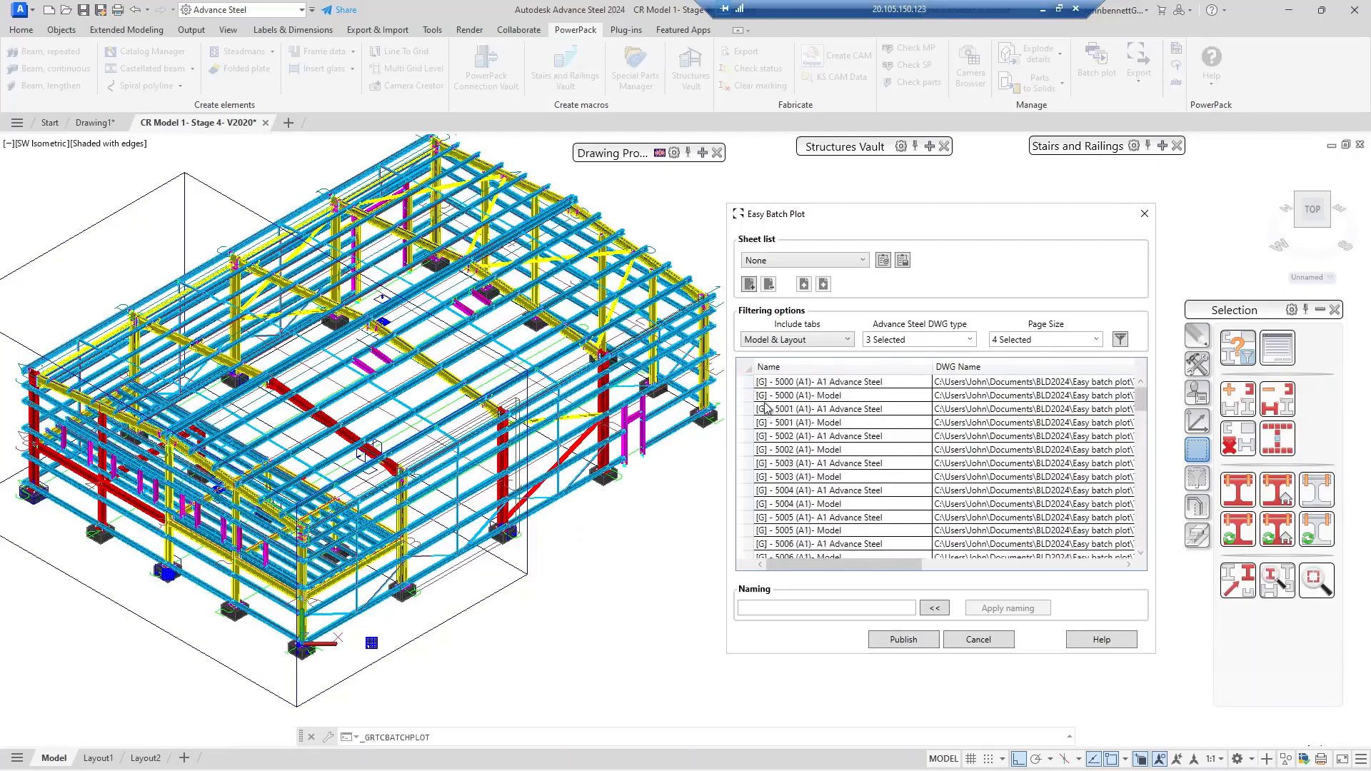
left_click(747, 382)
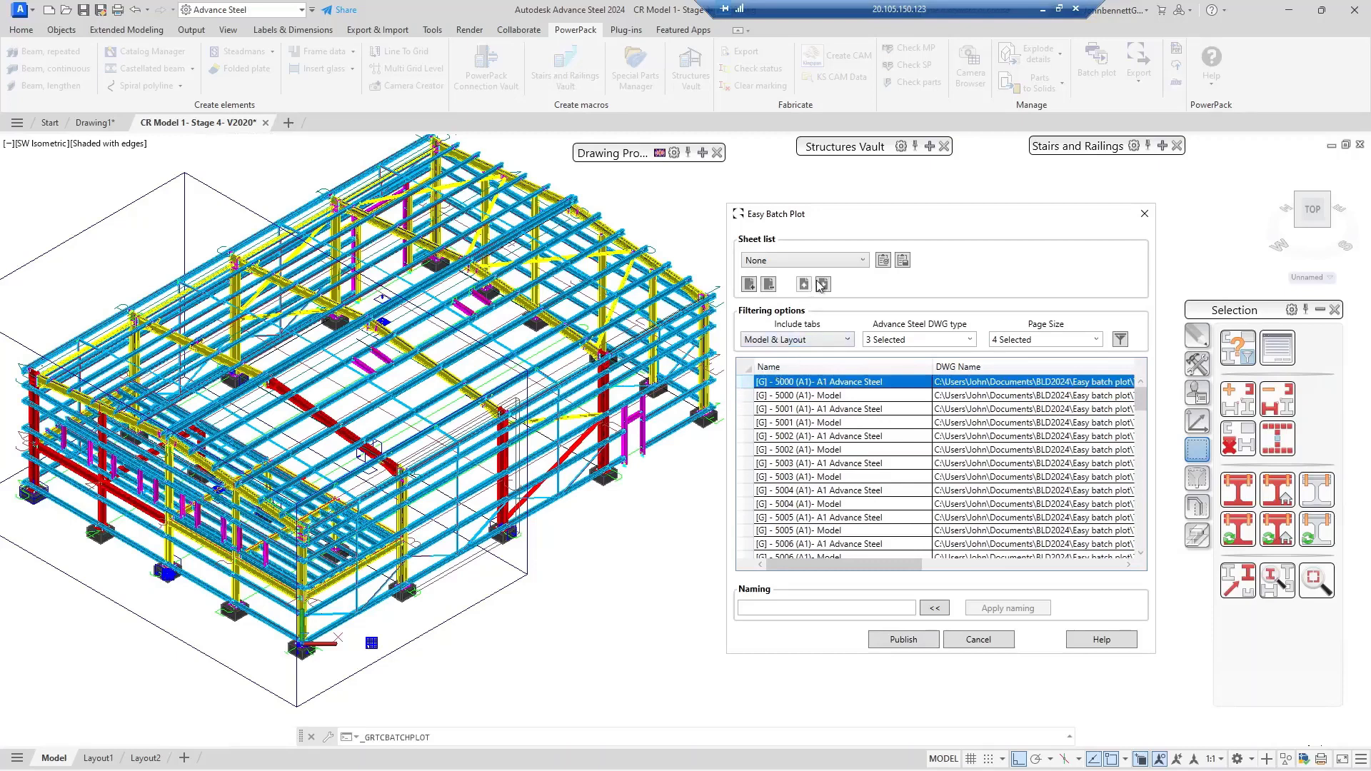
left_click(768, 286)
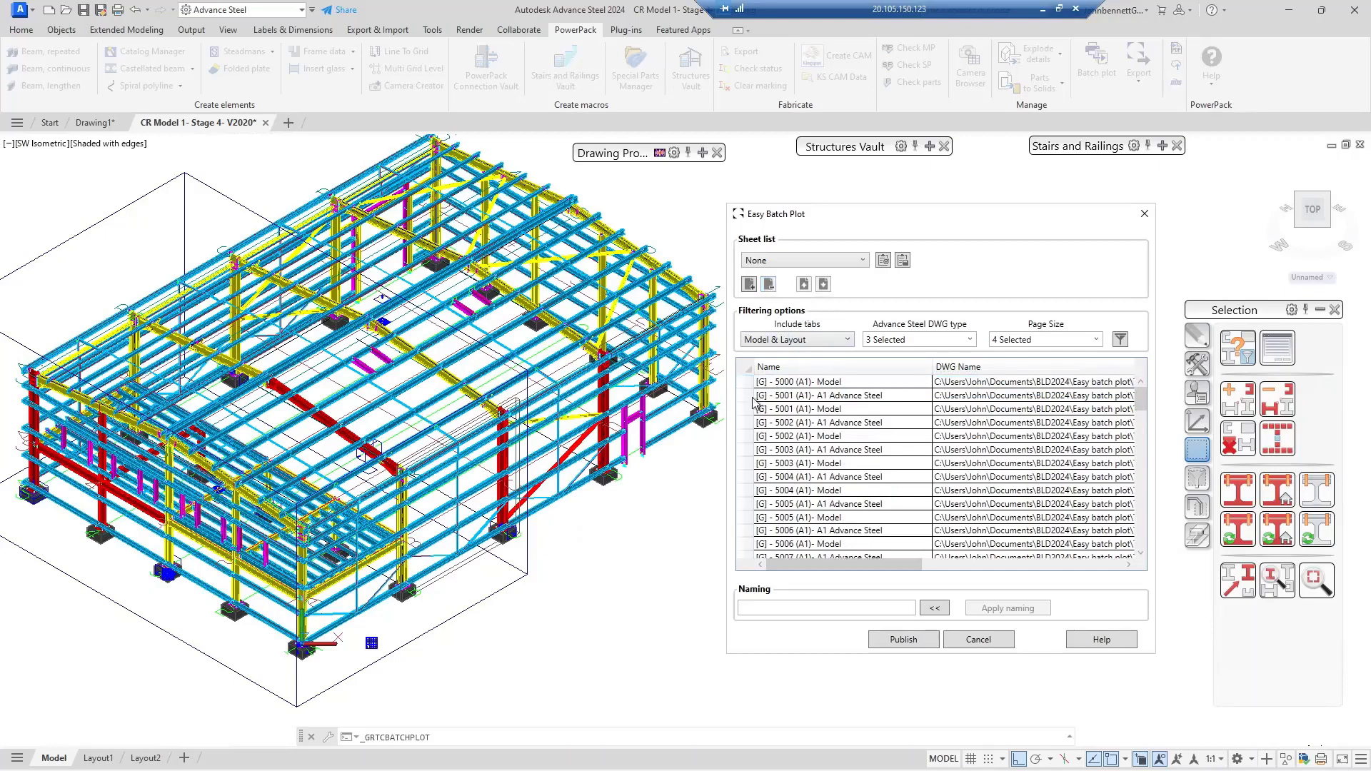
left_click(755, 382)
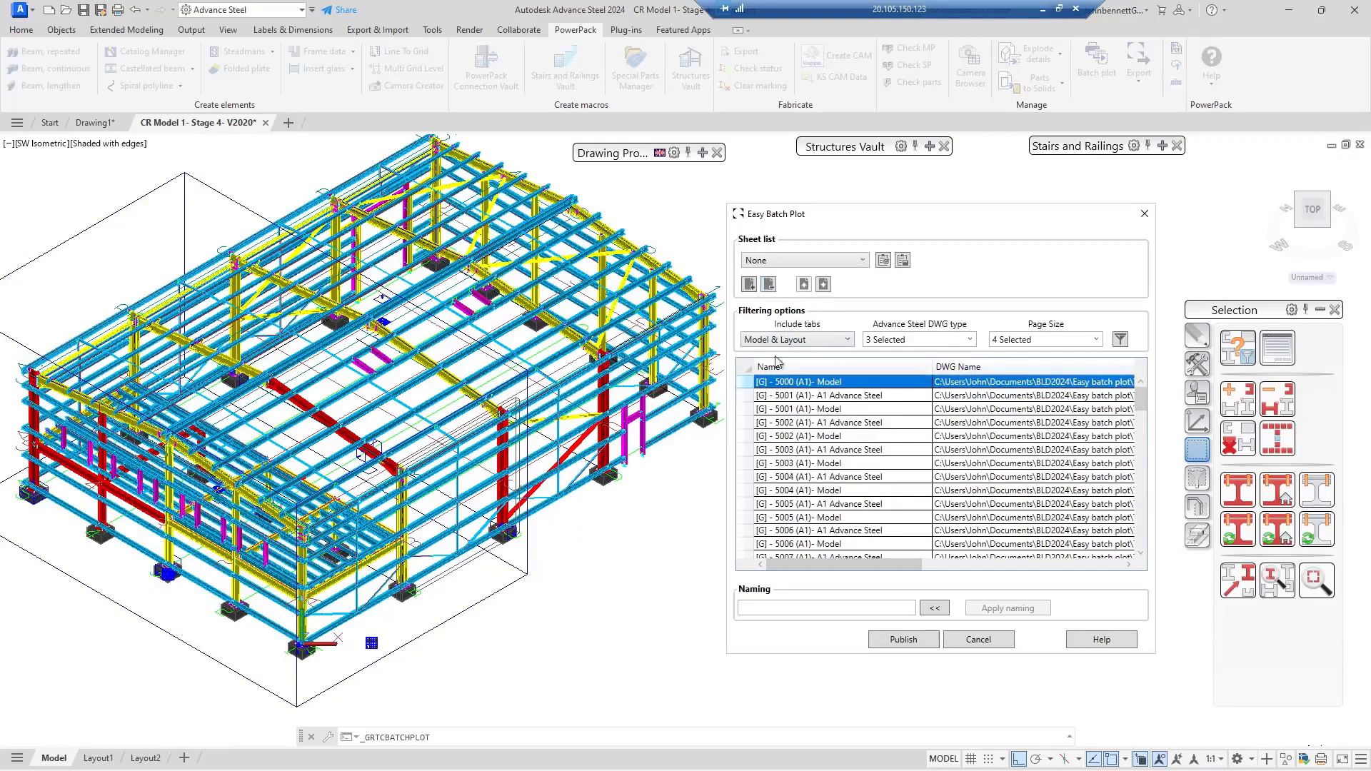
left_click(768, 286)
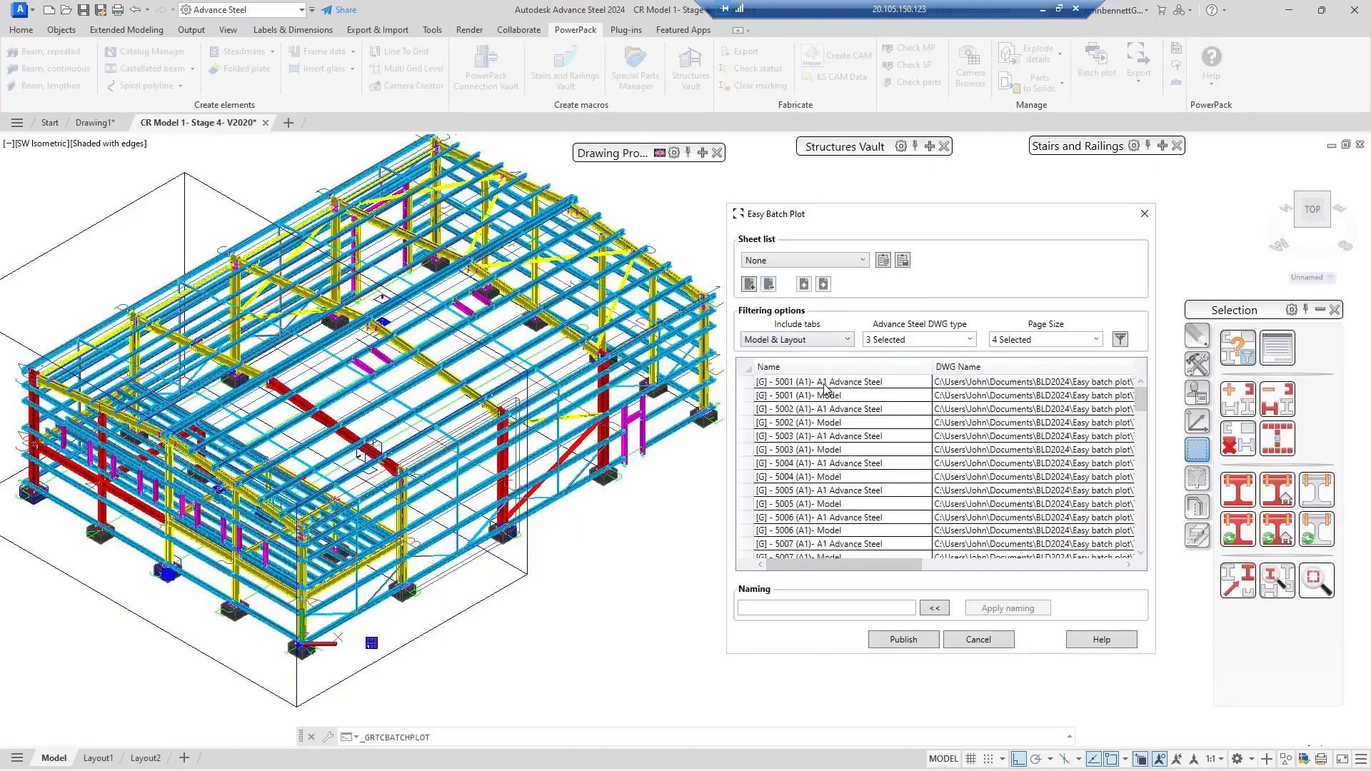
- Move the [G] - 5002 (A1) layout and model sheets above both 5001 sheets in the list order
left_click(748, 413)
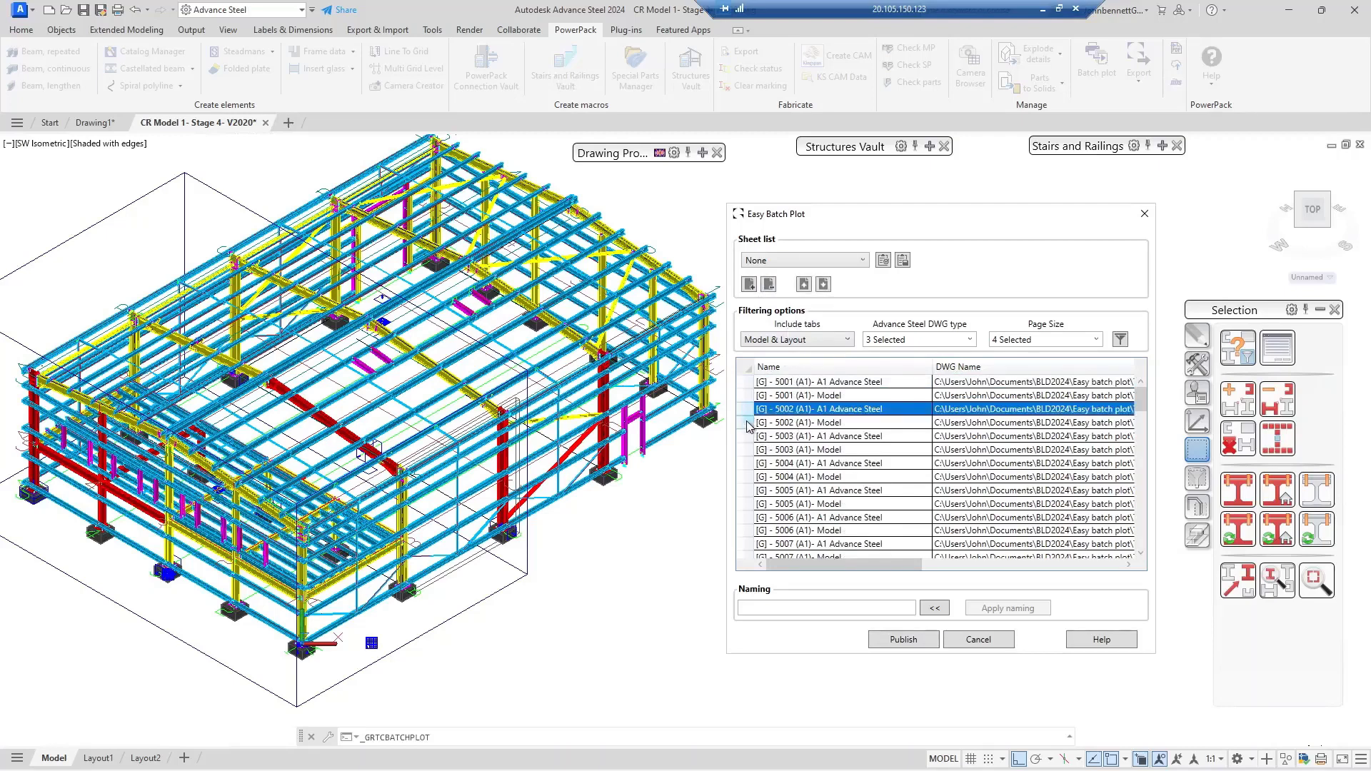
left_click(805, 286)
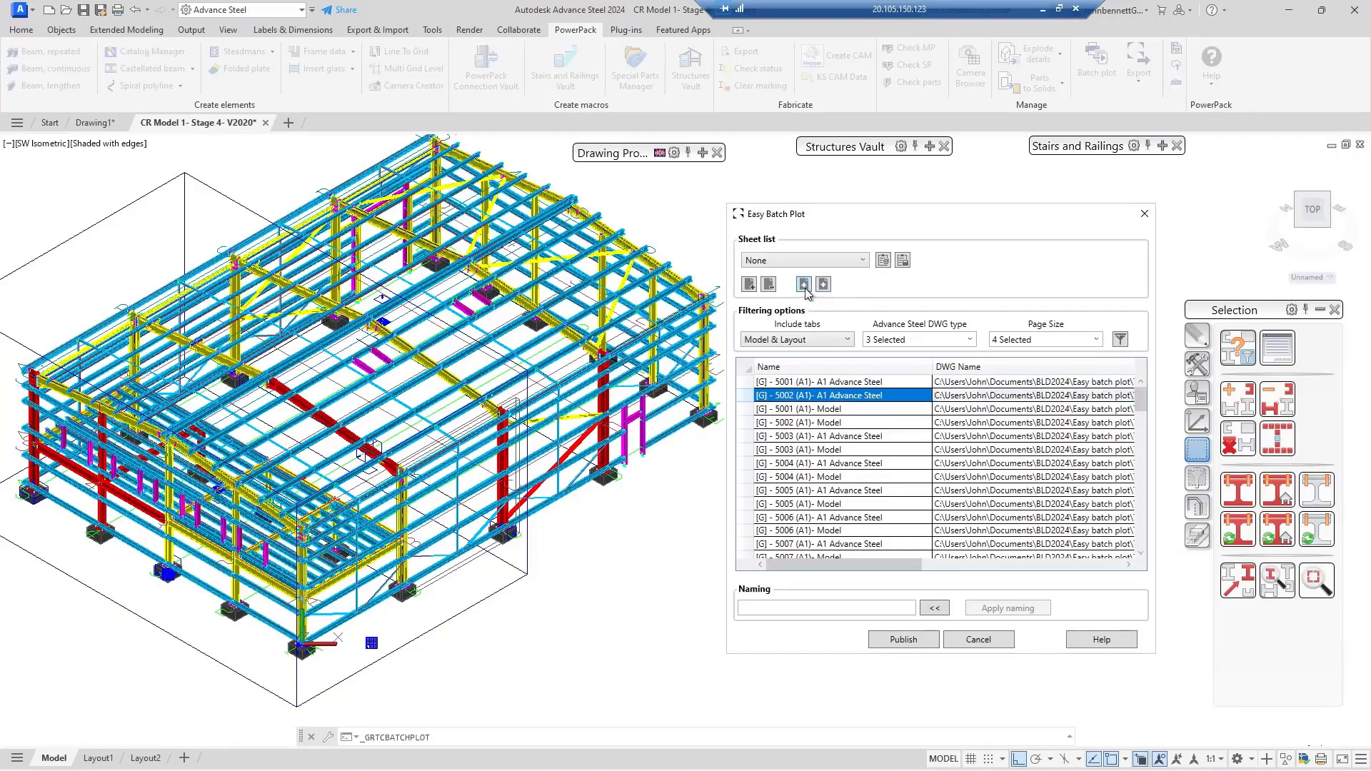
left_click(805, 286)
left_click(756, 423)
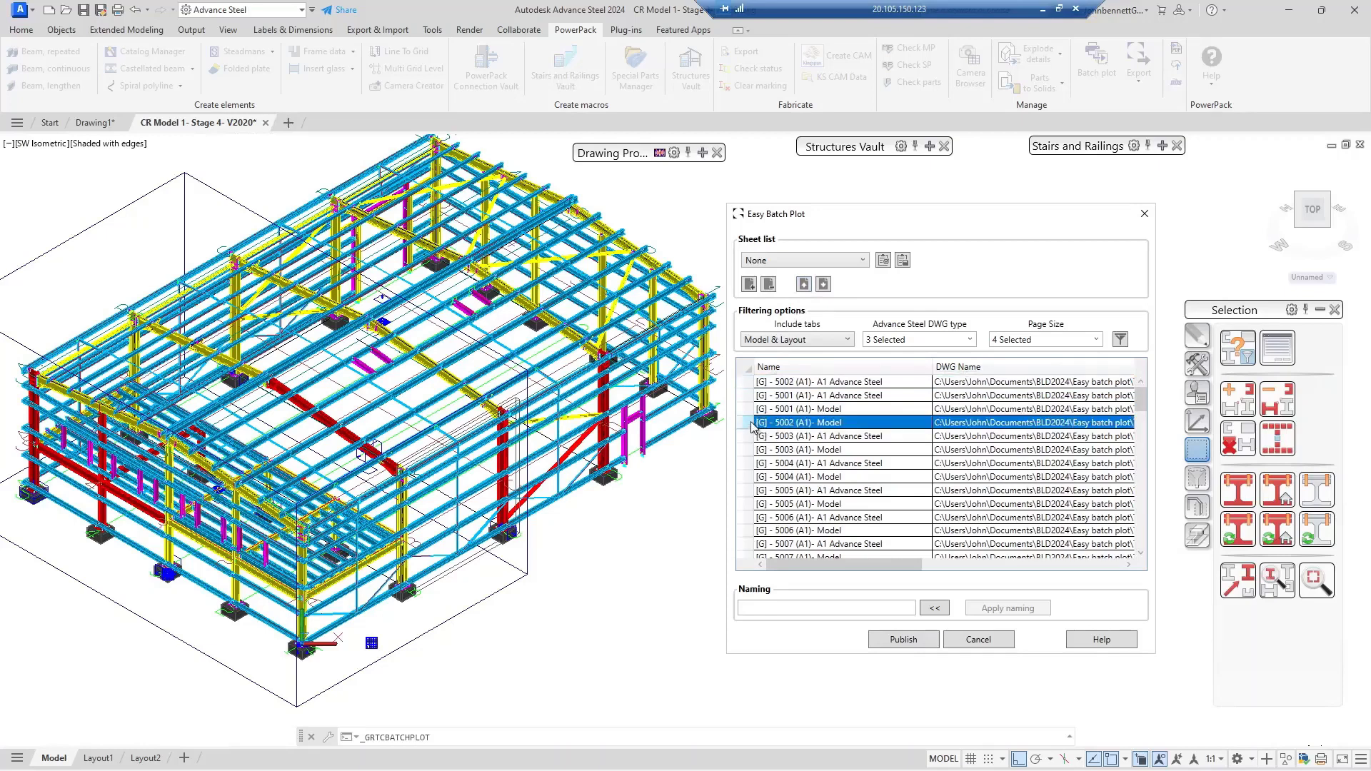
left_click(805, 286)
left_click(805, 285)
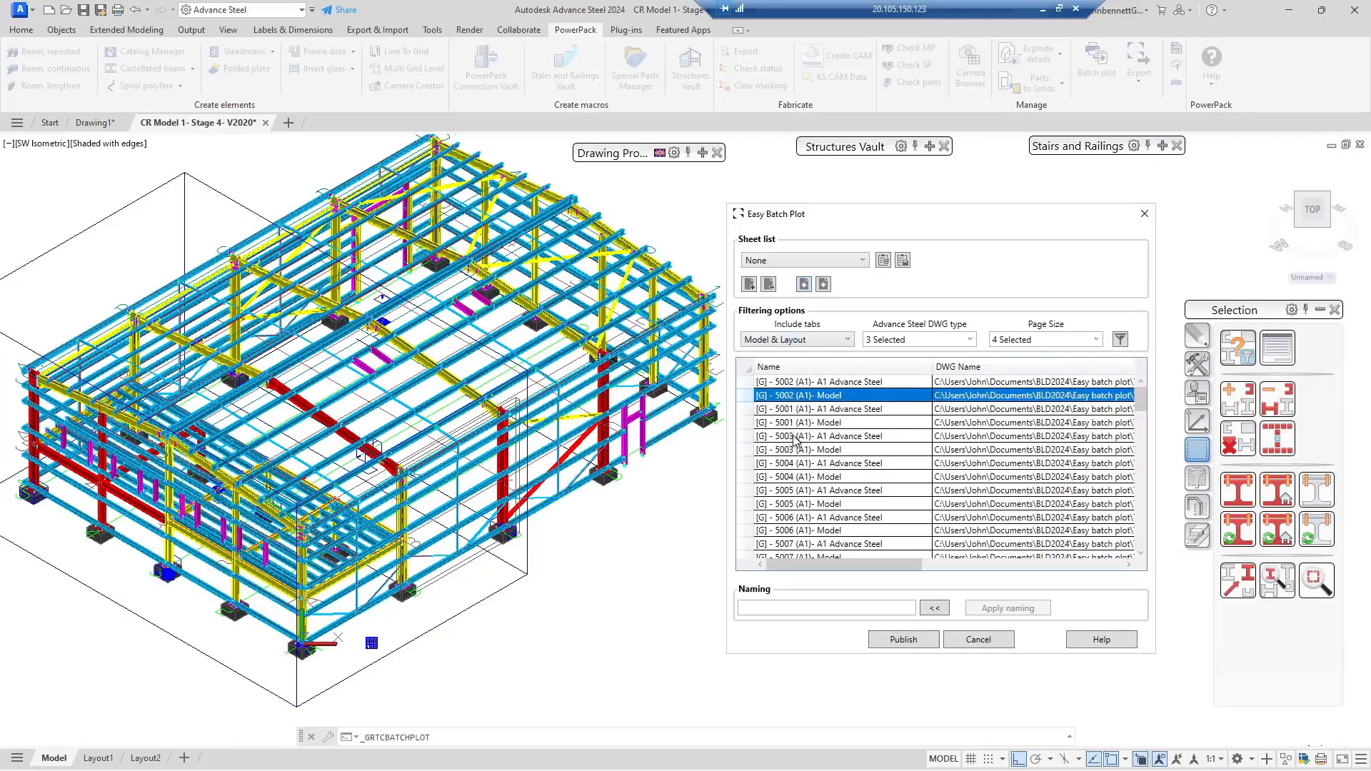
- Move the two [G] - 5002 (A1) sheets back down below both 5001 sheets in the list order
left_click(747, 408)
left_click(747, 395)
left_click(825, 285)
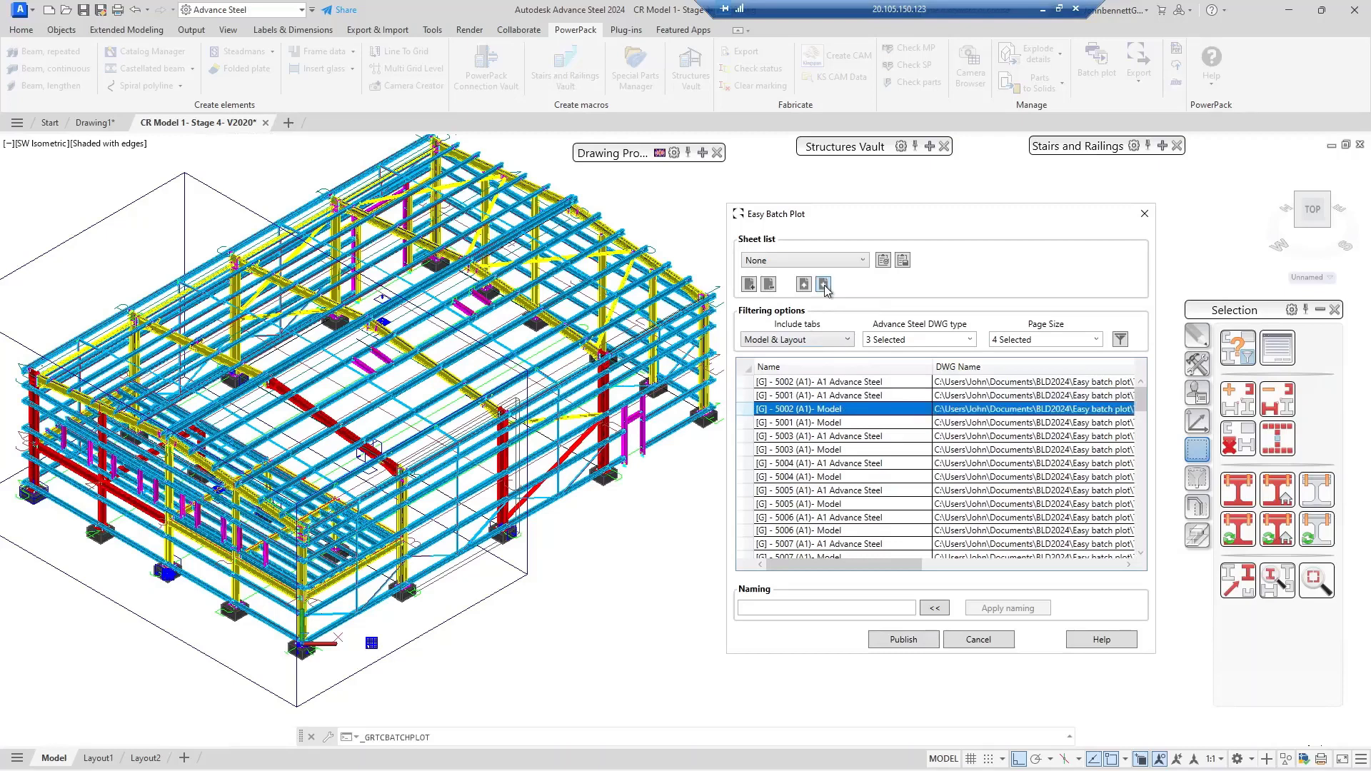
left_click(824, 285)
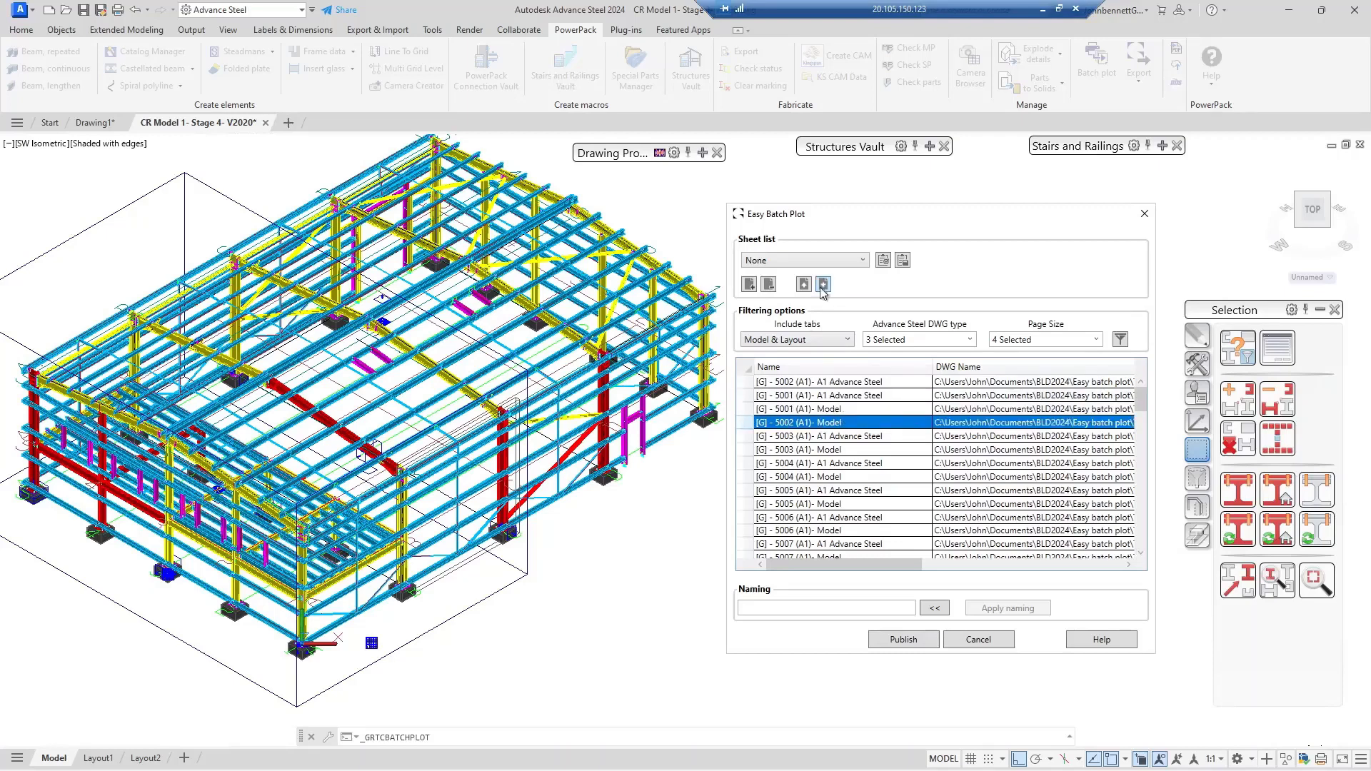
left_click(746, 381)
left_click(824, 285)
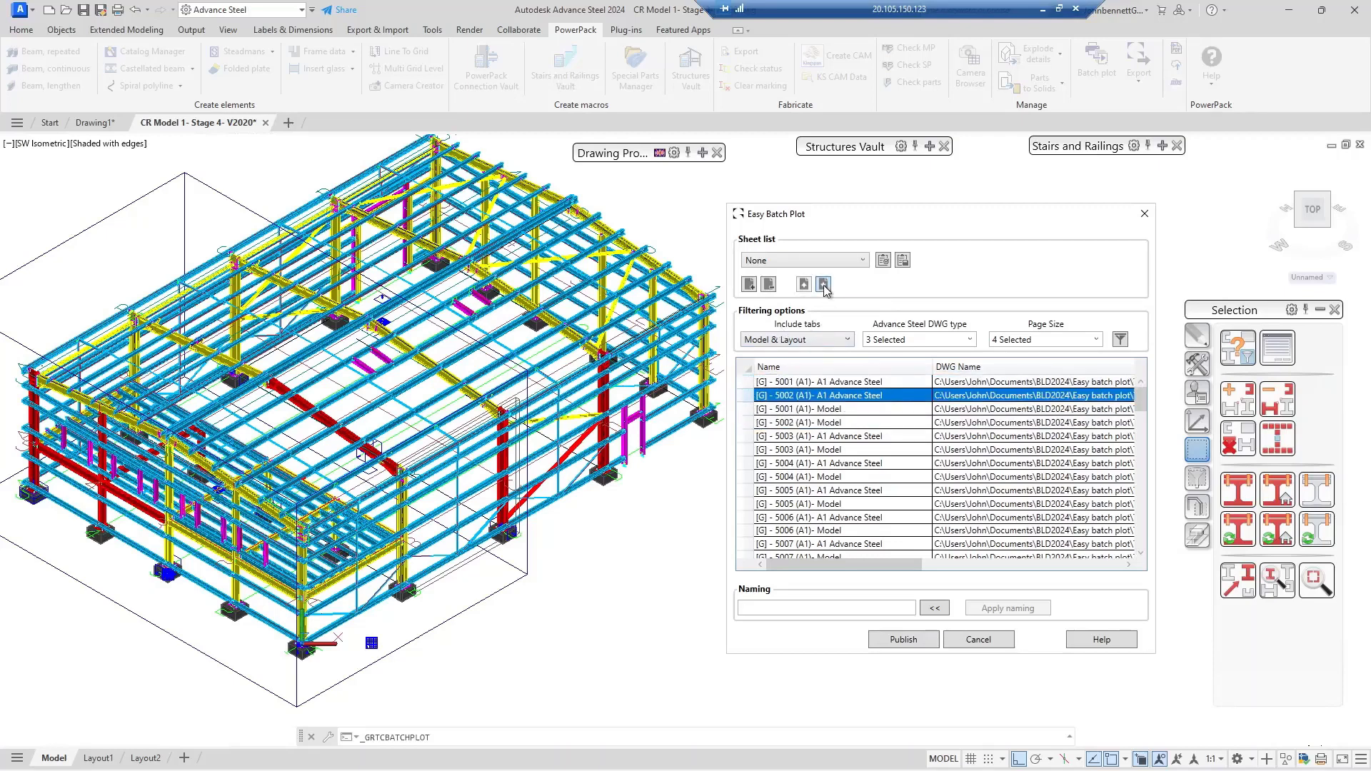
left_click(825, 285)
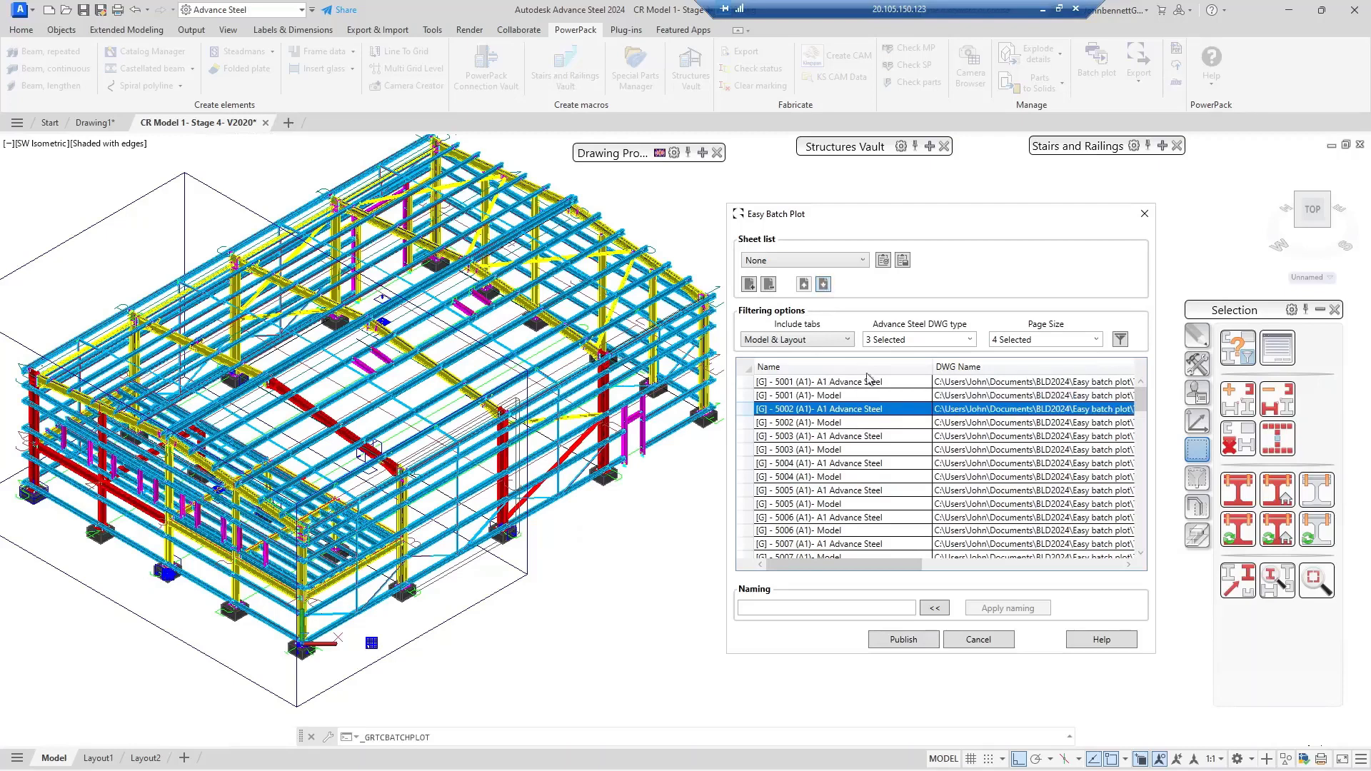
- Filter the list to General Arrangement drawings only, excluding Assembly and Part
left_click(969, 341)
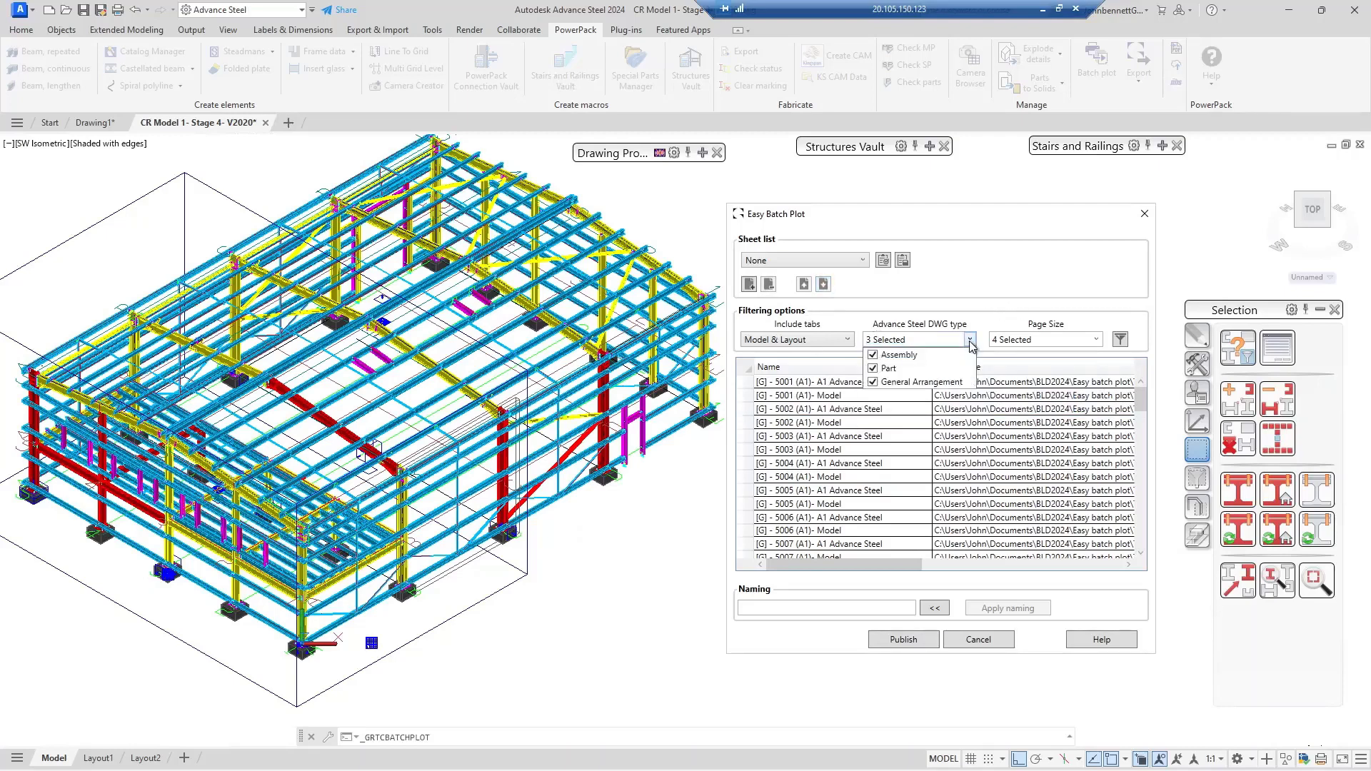
left_click(873, 370)
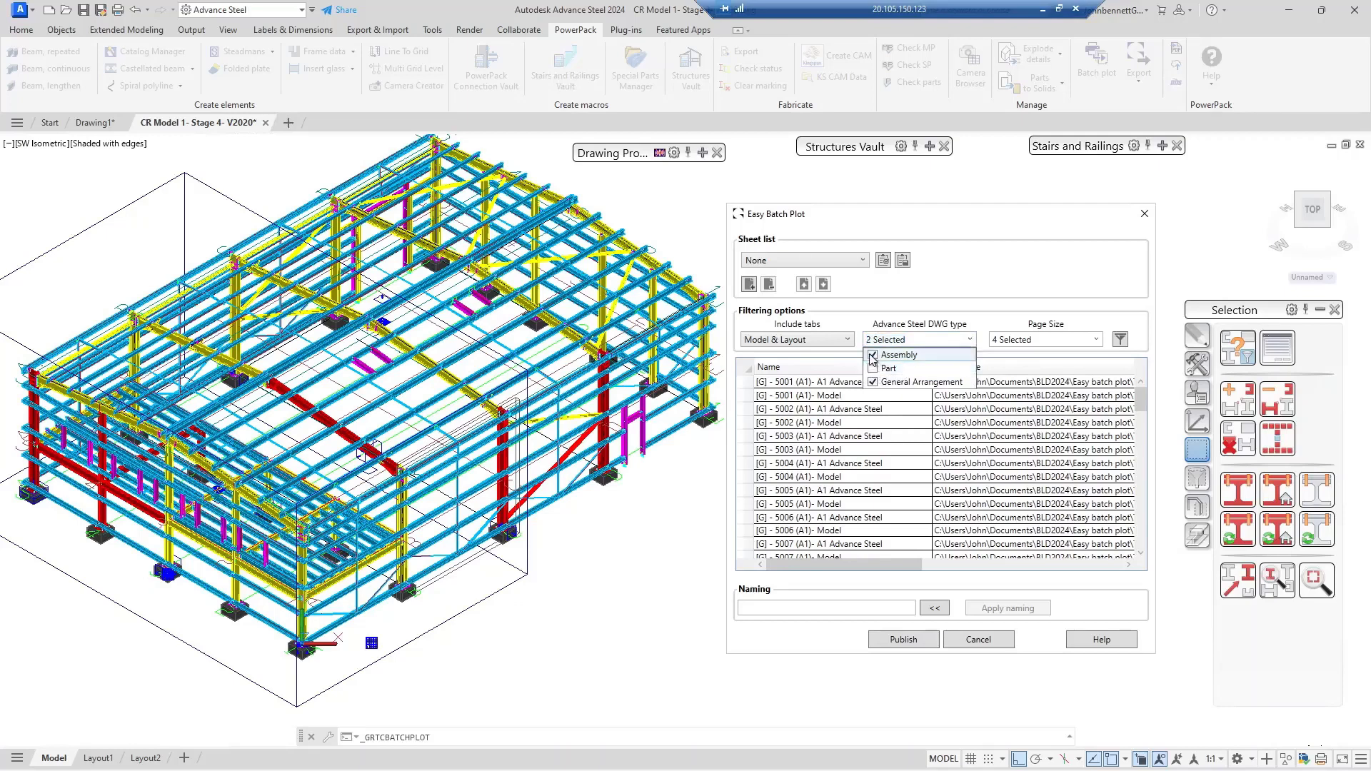
left_click(872, 355)
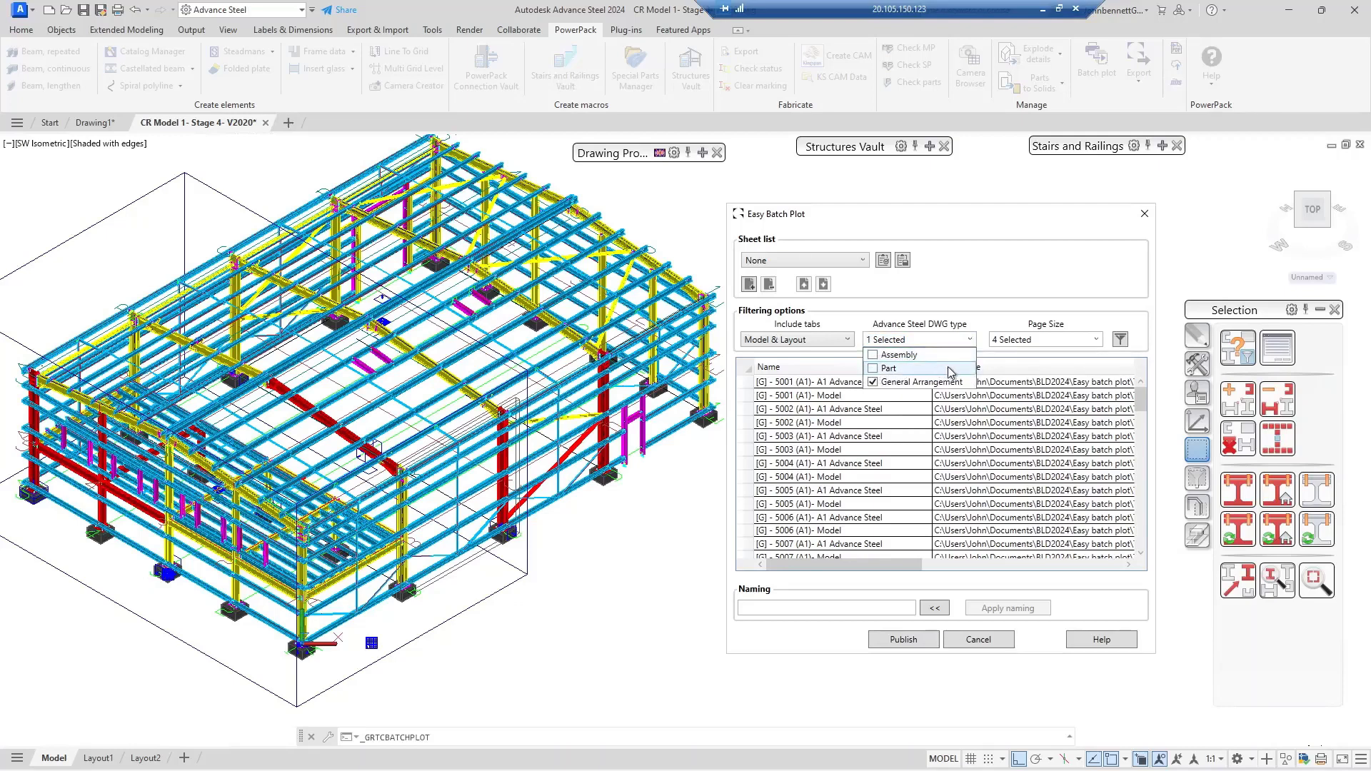
left_click(992, 327)
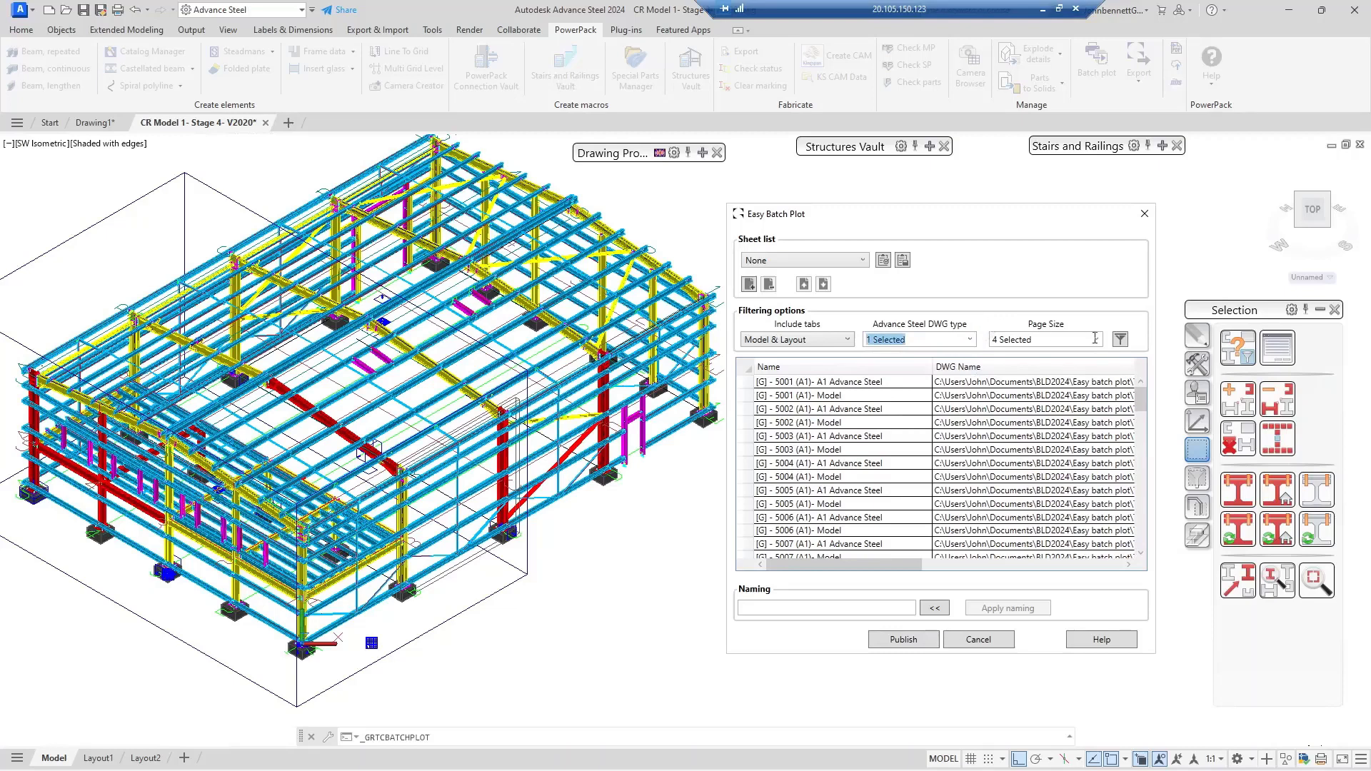
left_click(1121, 340)
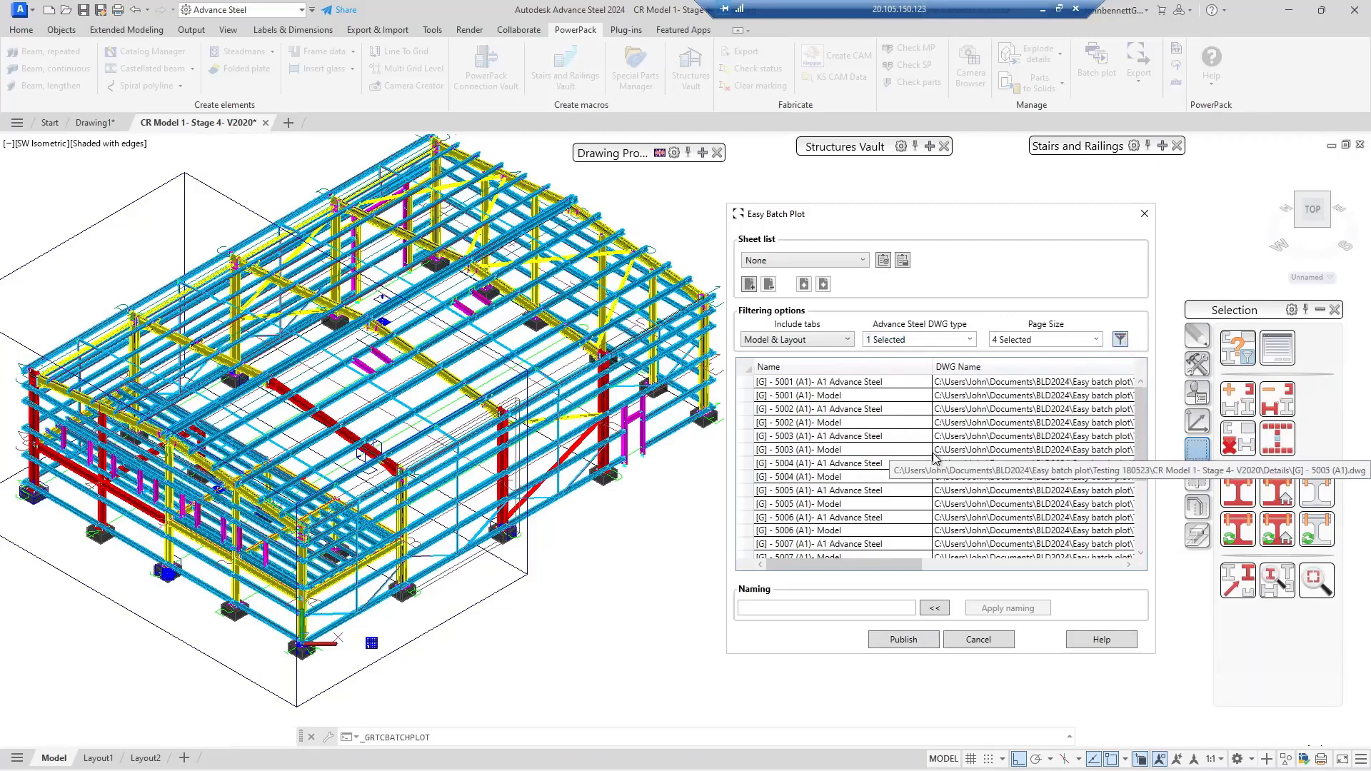
- Restrict the General Arrangement list to layout tabs only, leaving out the model tabs
scroll(922, 506, "down", 3)
scroll(919, 504, "up", 3)
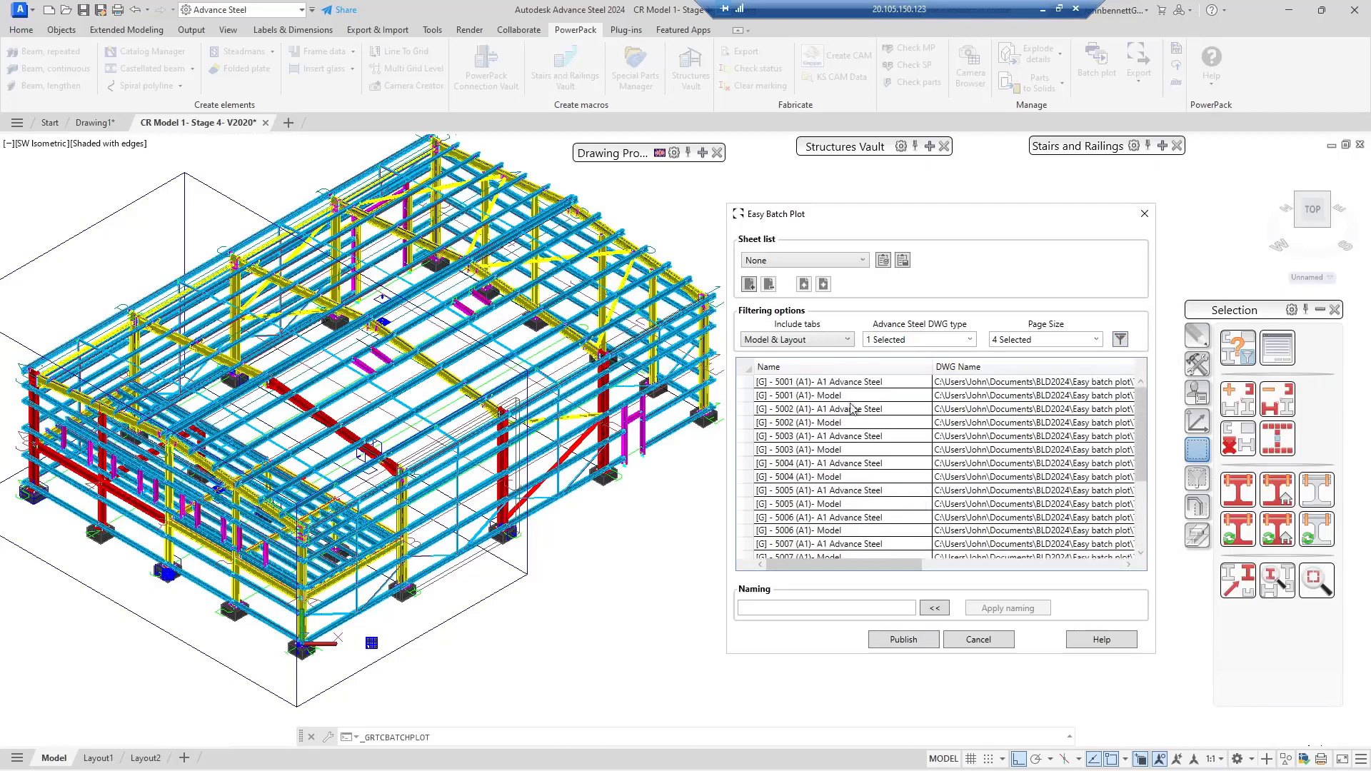
left_click(847, 340)
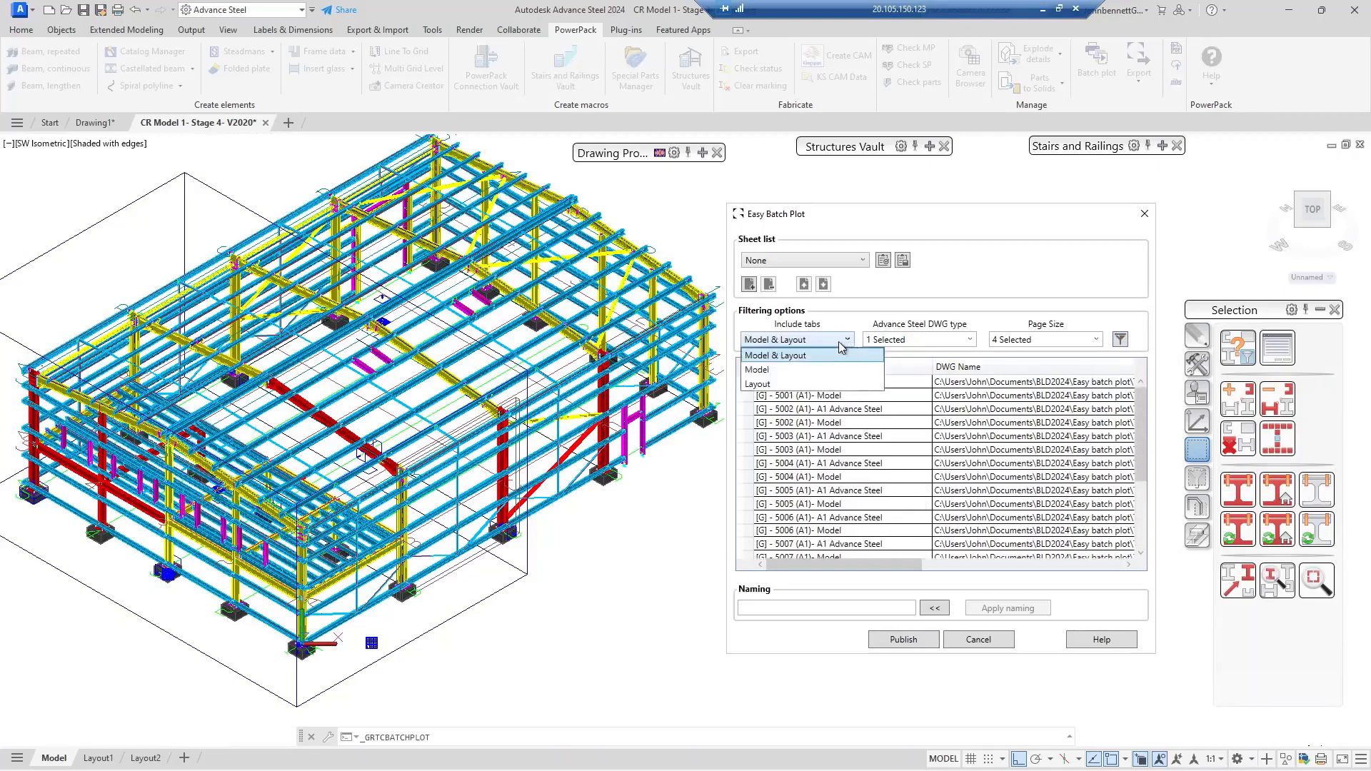
left_click(755, 385)
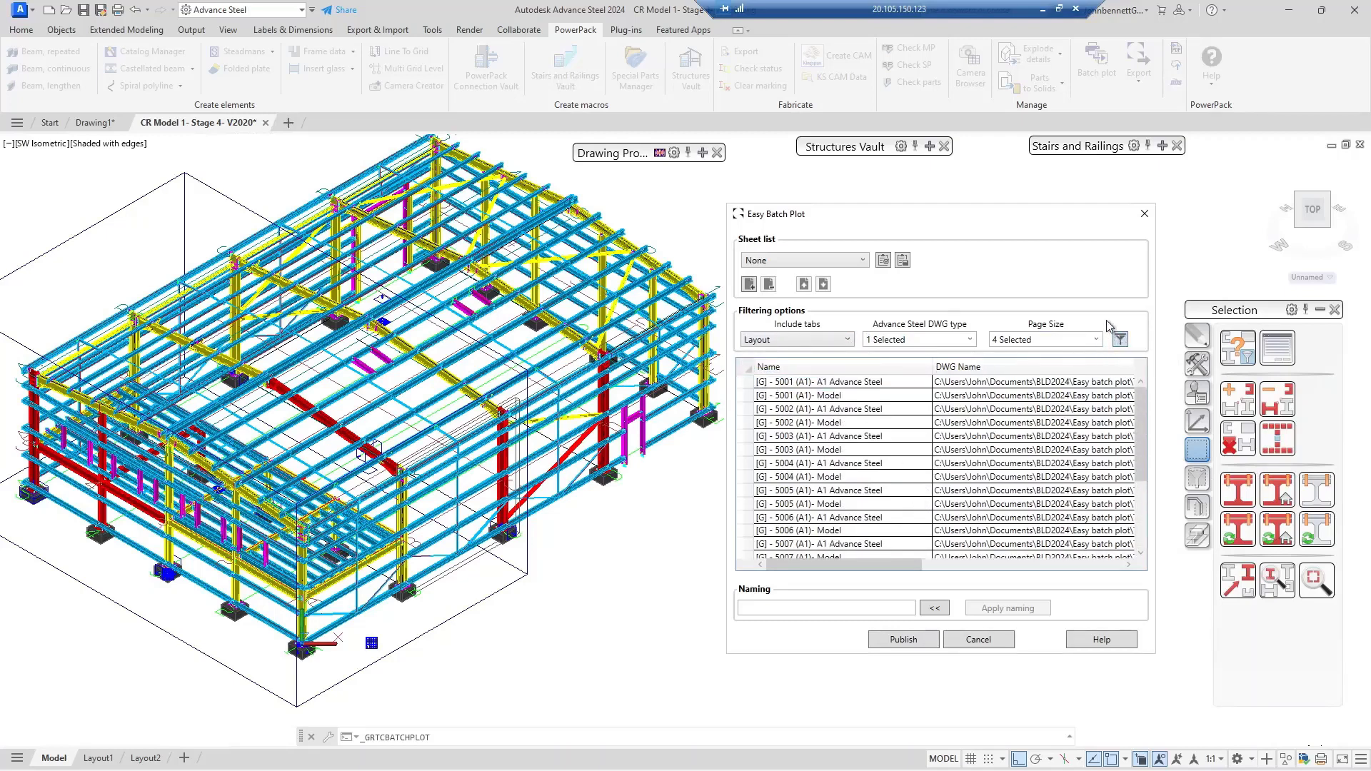
left_click(1121, 339)
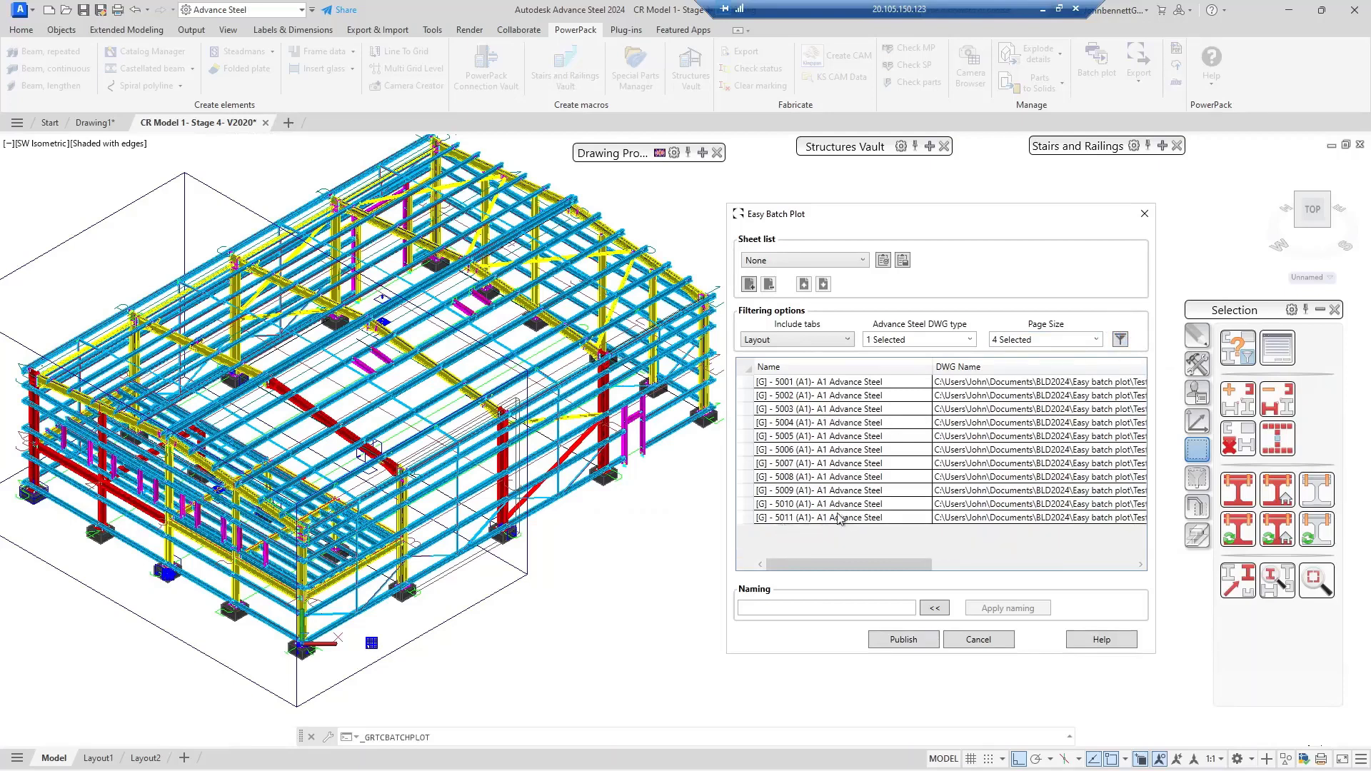
- Copy the name of the first sheet, [G] - 5001 (A1)- A1 Advance Steel, into the naming template
left_click(793, 386)
left_click(900, 384)
key("ctrl+c")
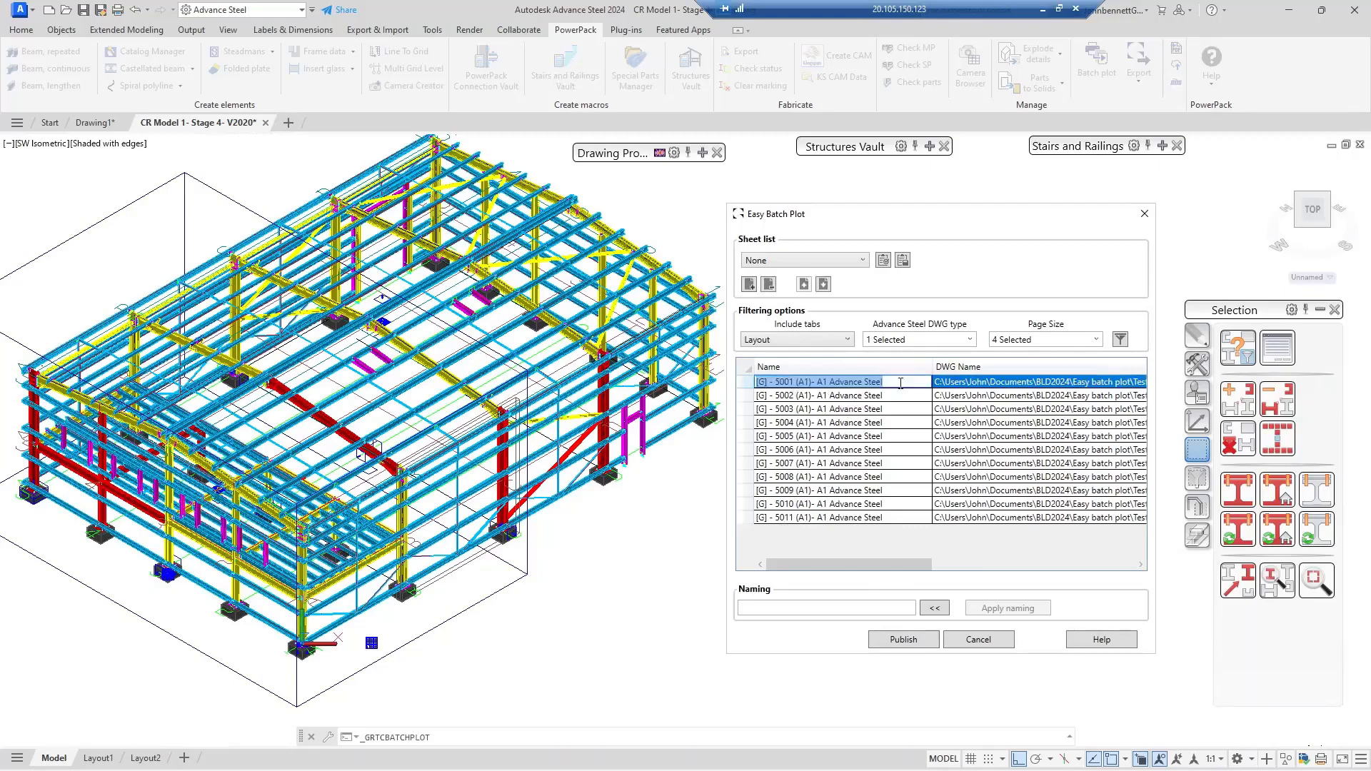
right_click(787, 389)
left_click(820, 427)
left_click(758, 610)
right_click(758, 610)
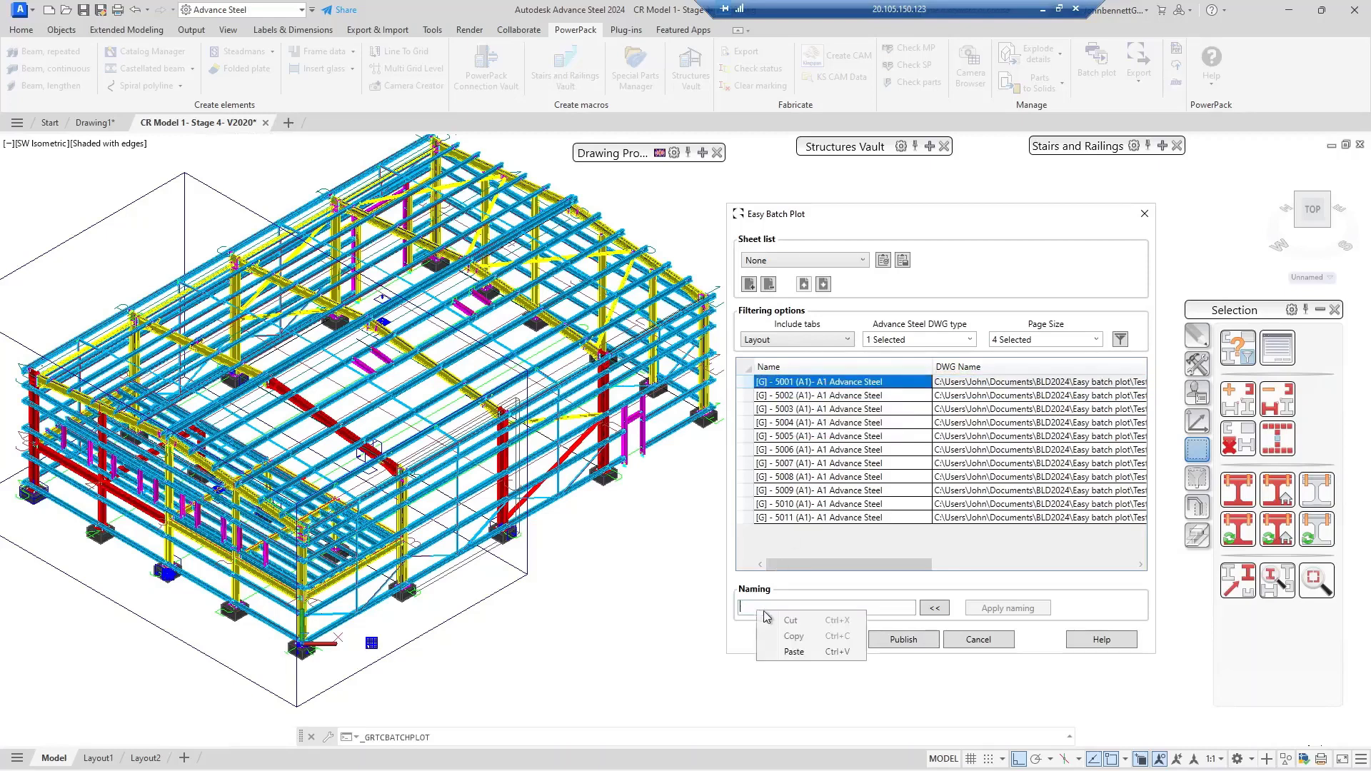
left_click(793, 652)
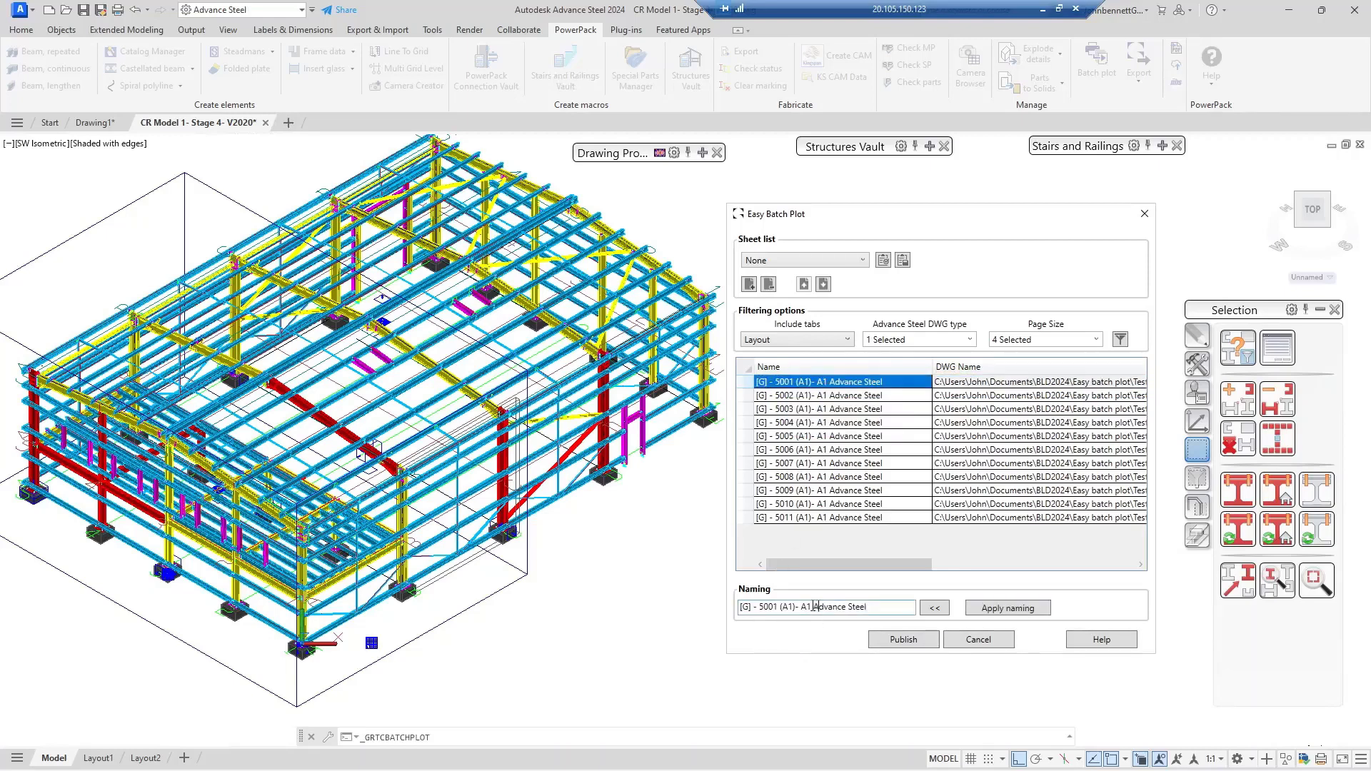
- Trim the naming template and insert the drawing number variable so it reads [G] - %DRAWING_NO (A1)
left_click_drag(815, 606, 869, 605)
key("BackSpace")
key("BackSpace")
left_click(936, 609)
scroll(1018, 578, "down", 1)
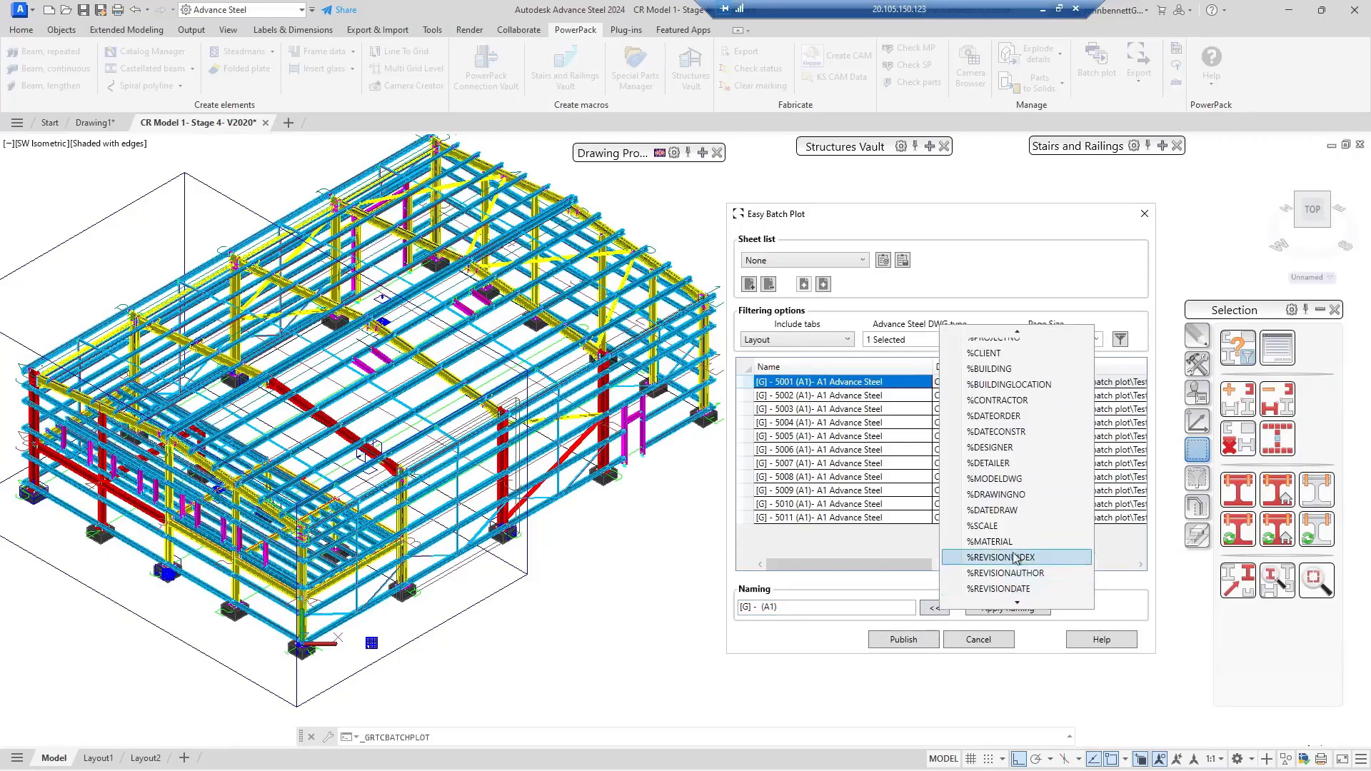
left_click(1004, 496)
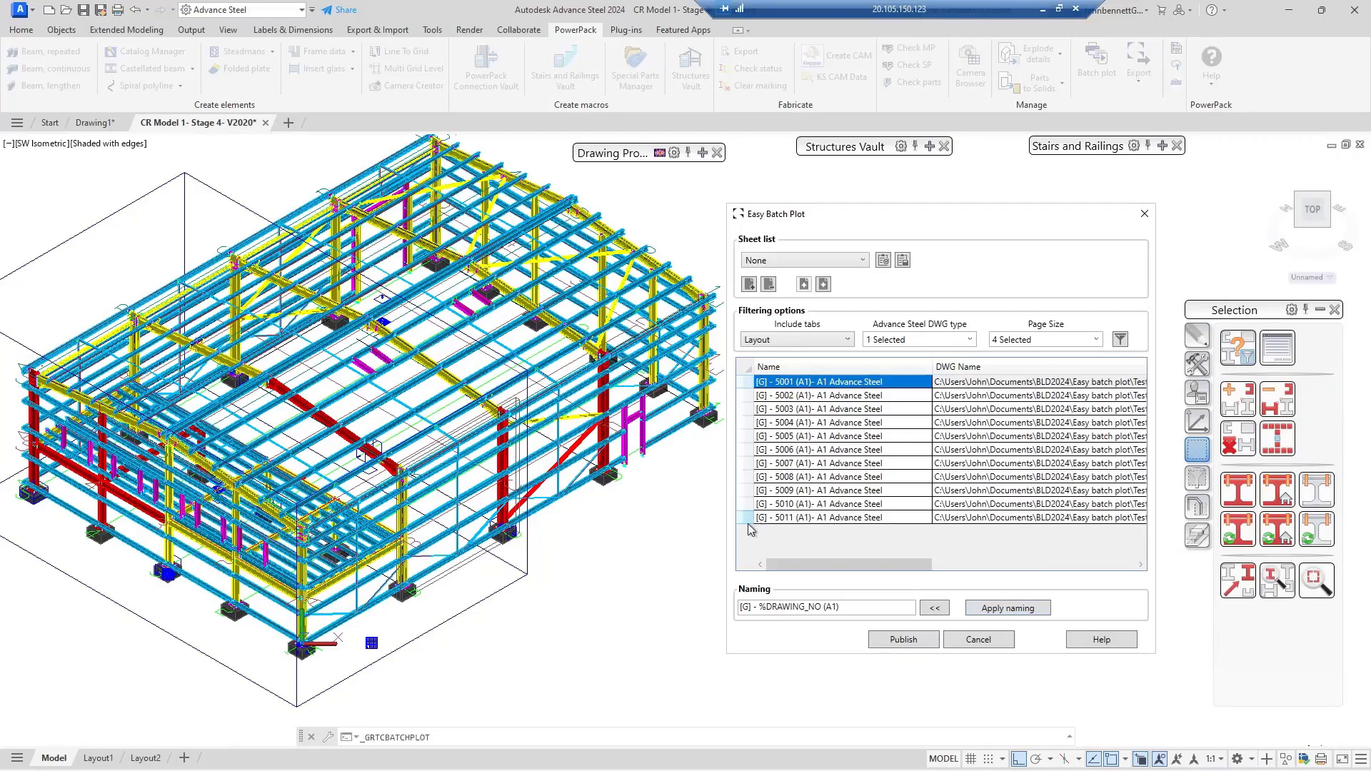
- Apply the naming template to all General Arrangement sheets in the list
left_click(772, 541)
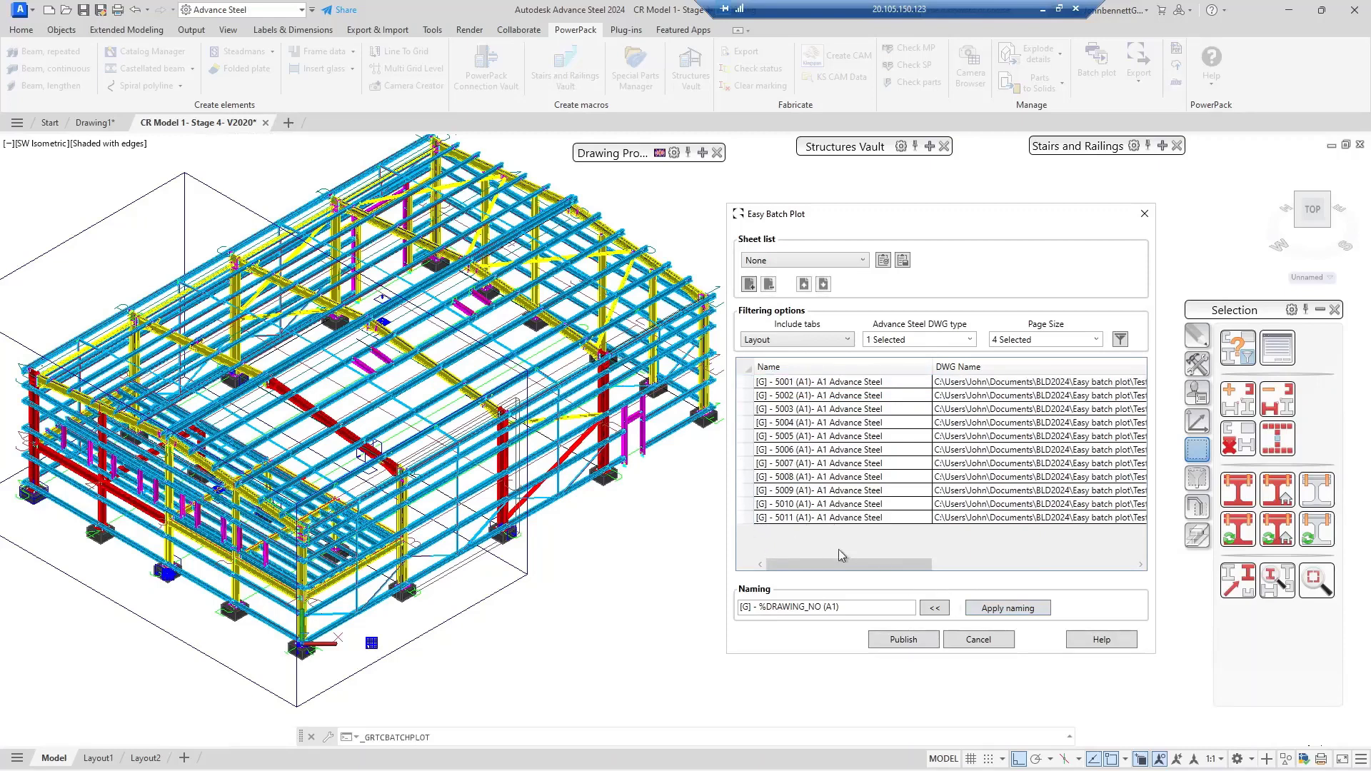
left_click(1009, 611)
left_click(1009, 610)
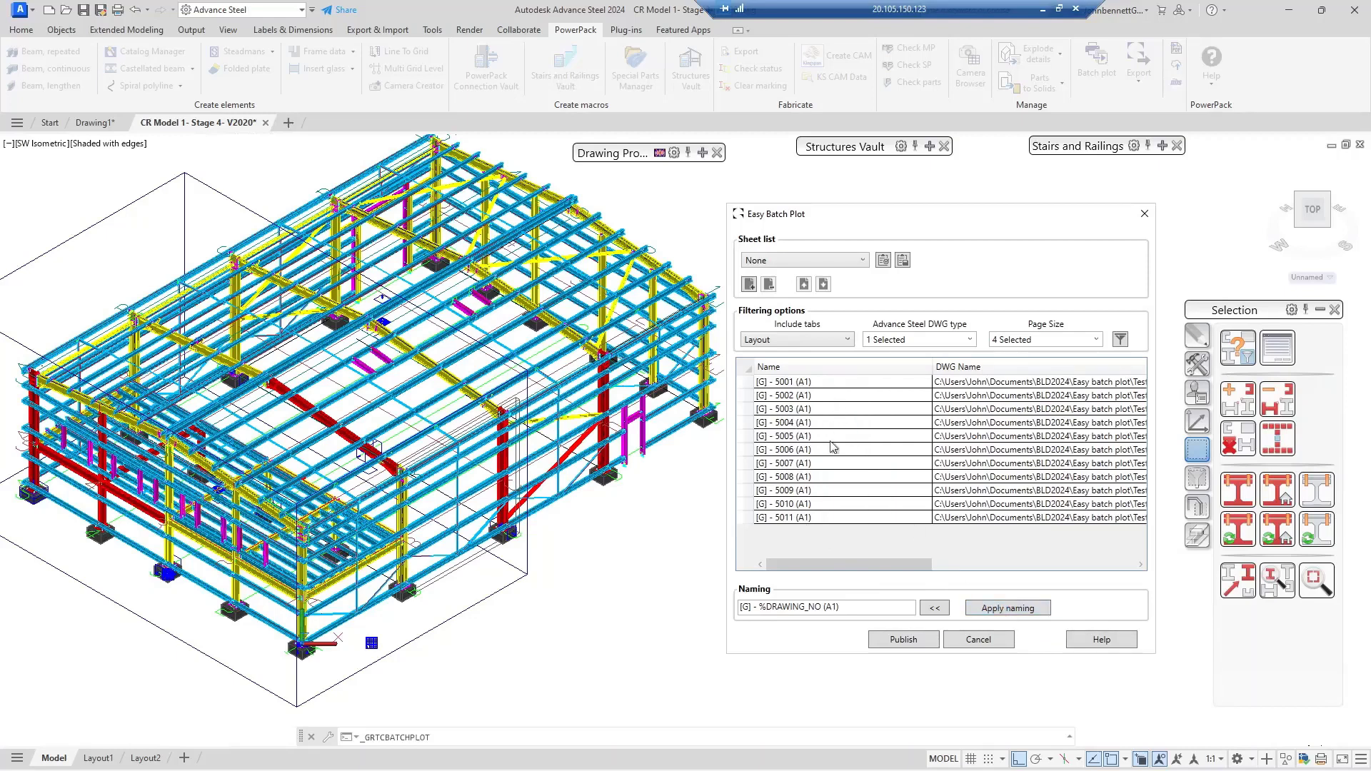
- Publish the renamed sheets as separate single-sheet PDFs, with the multi-sheet file option turned off
left_click(904, 640)
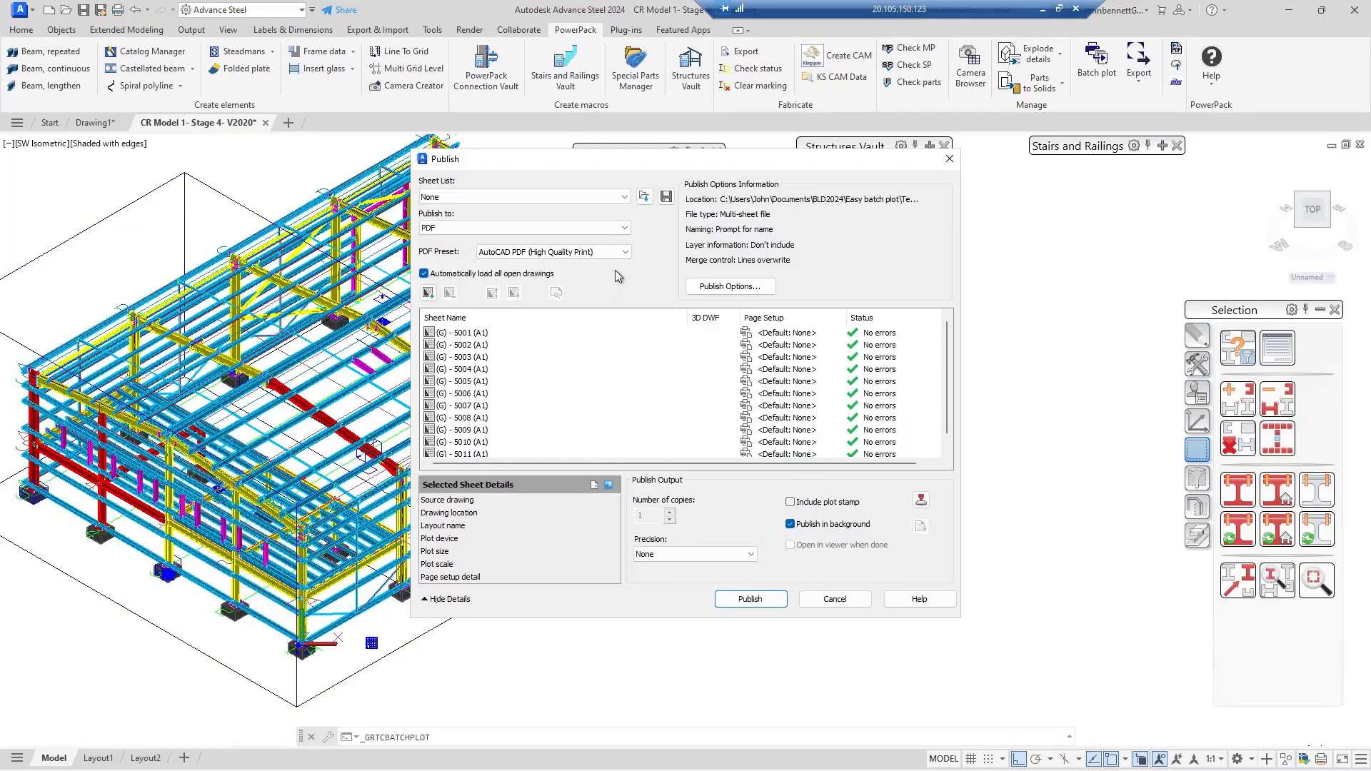
left_click(714, 290)
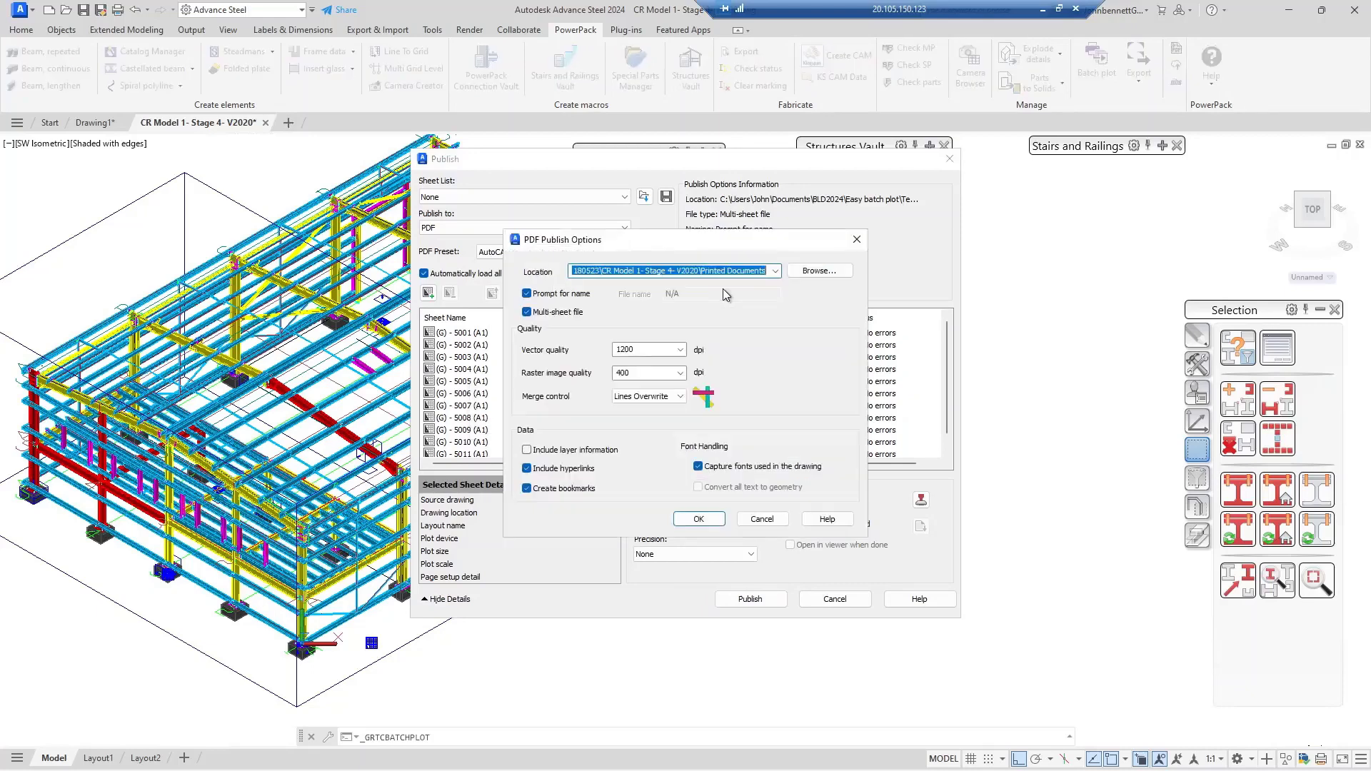
left_click(528, 312)
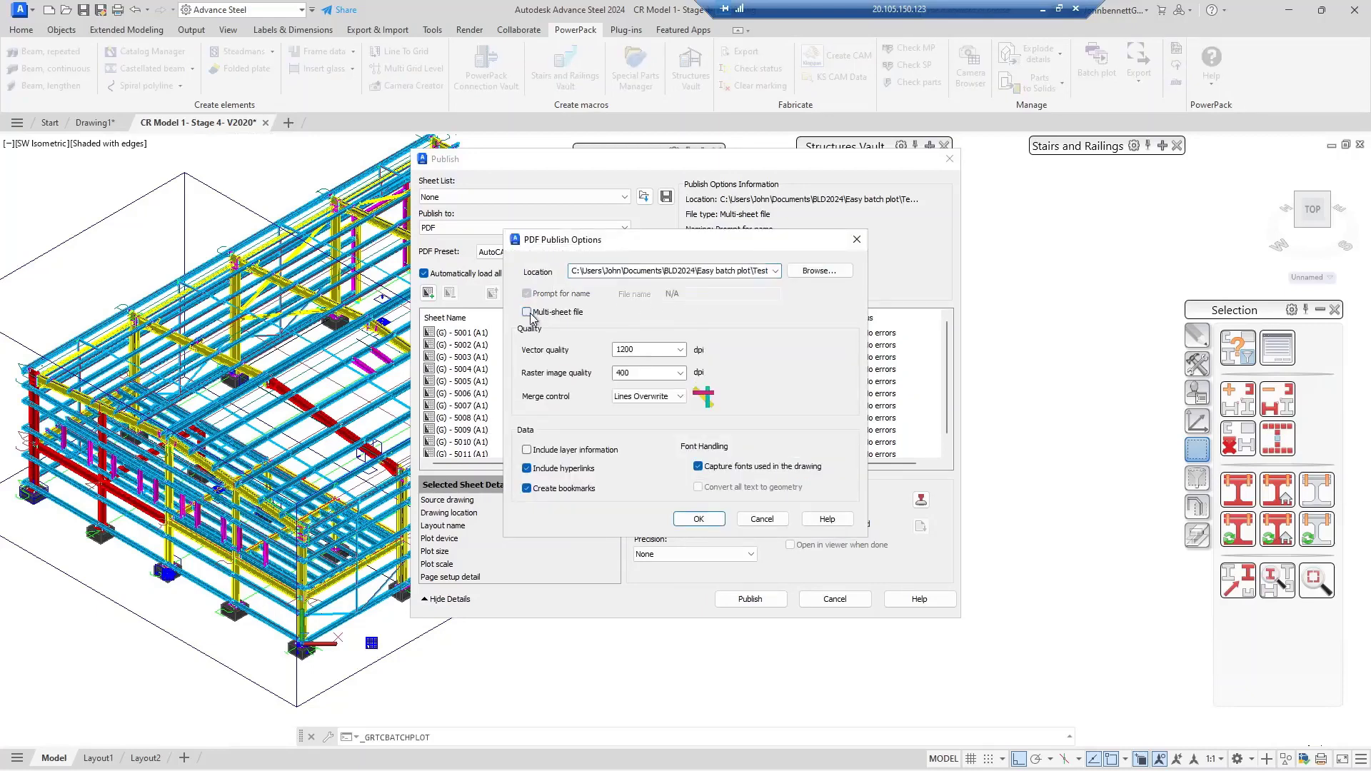
left_click(700, 520)
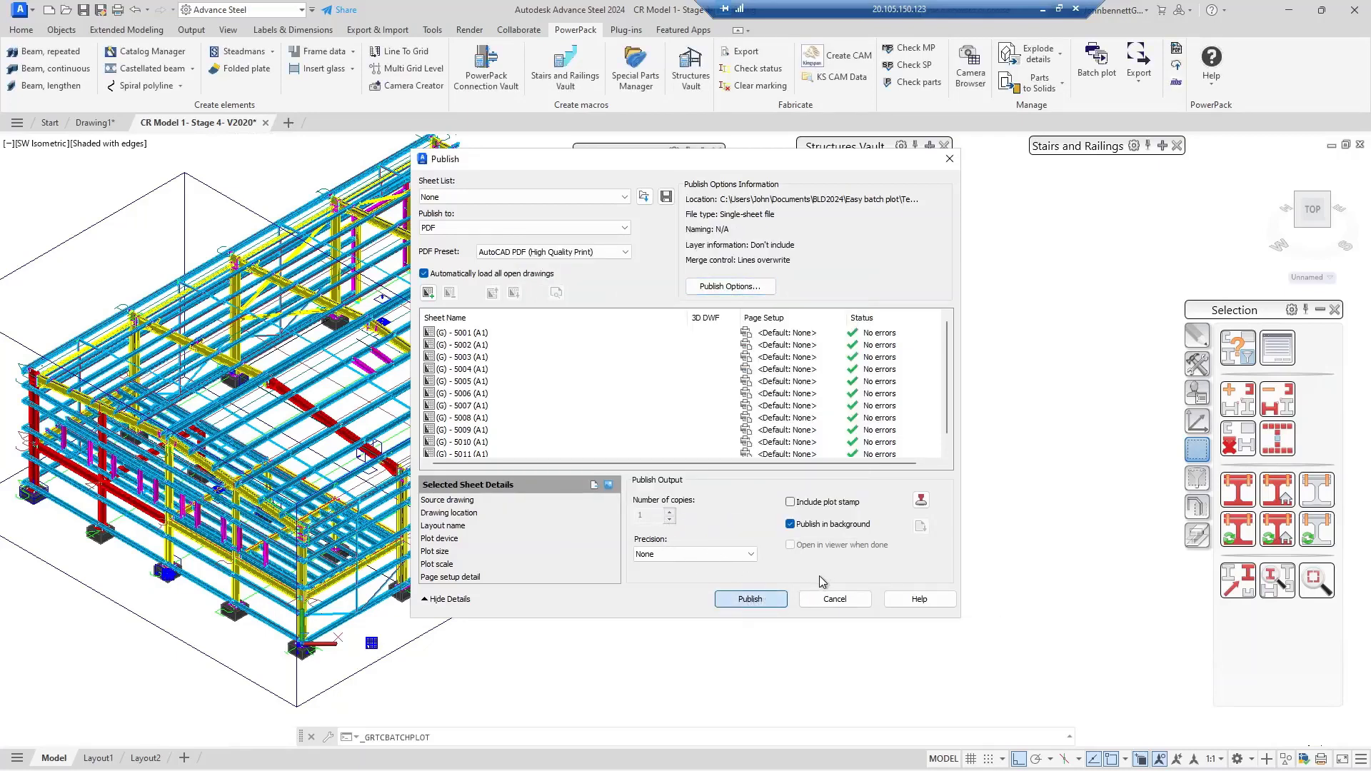
left_click(760, 598)
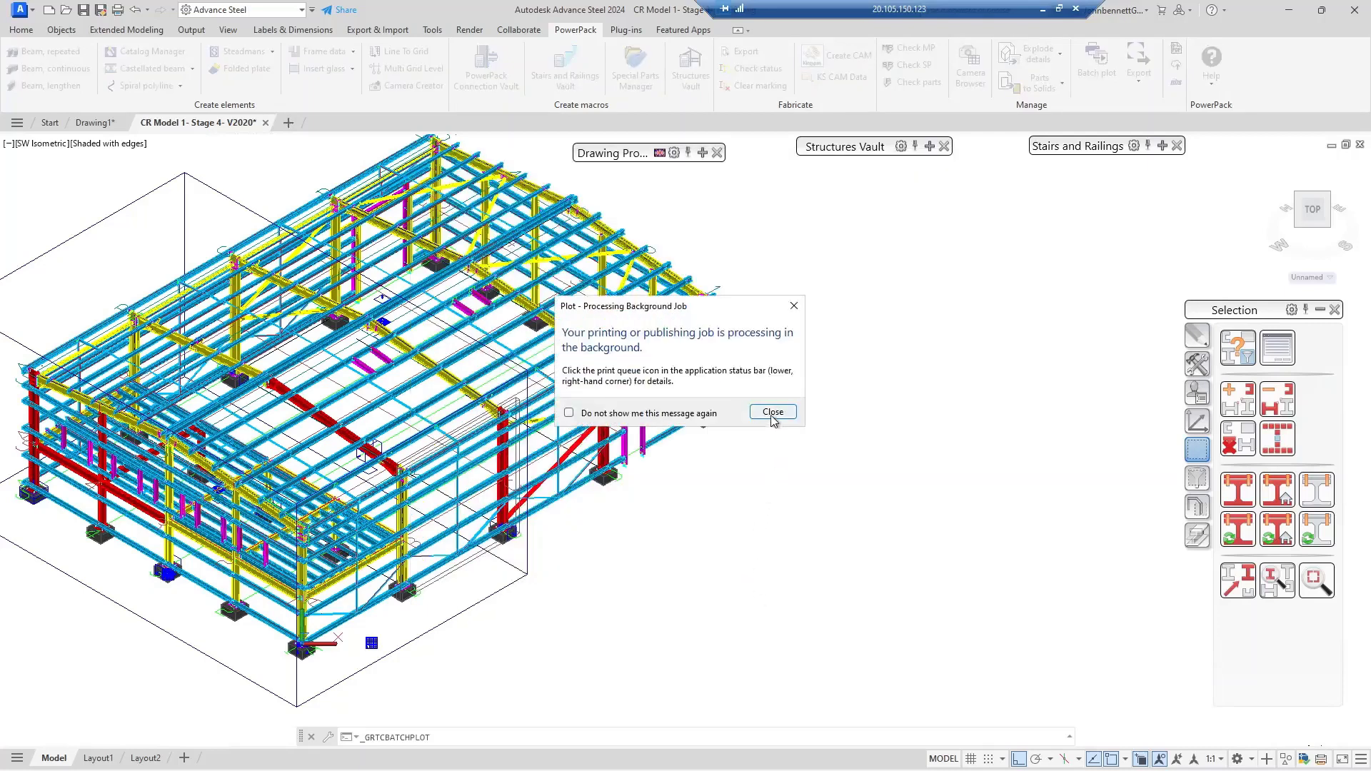
left_click(773, 413)
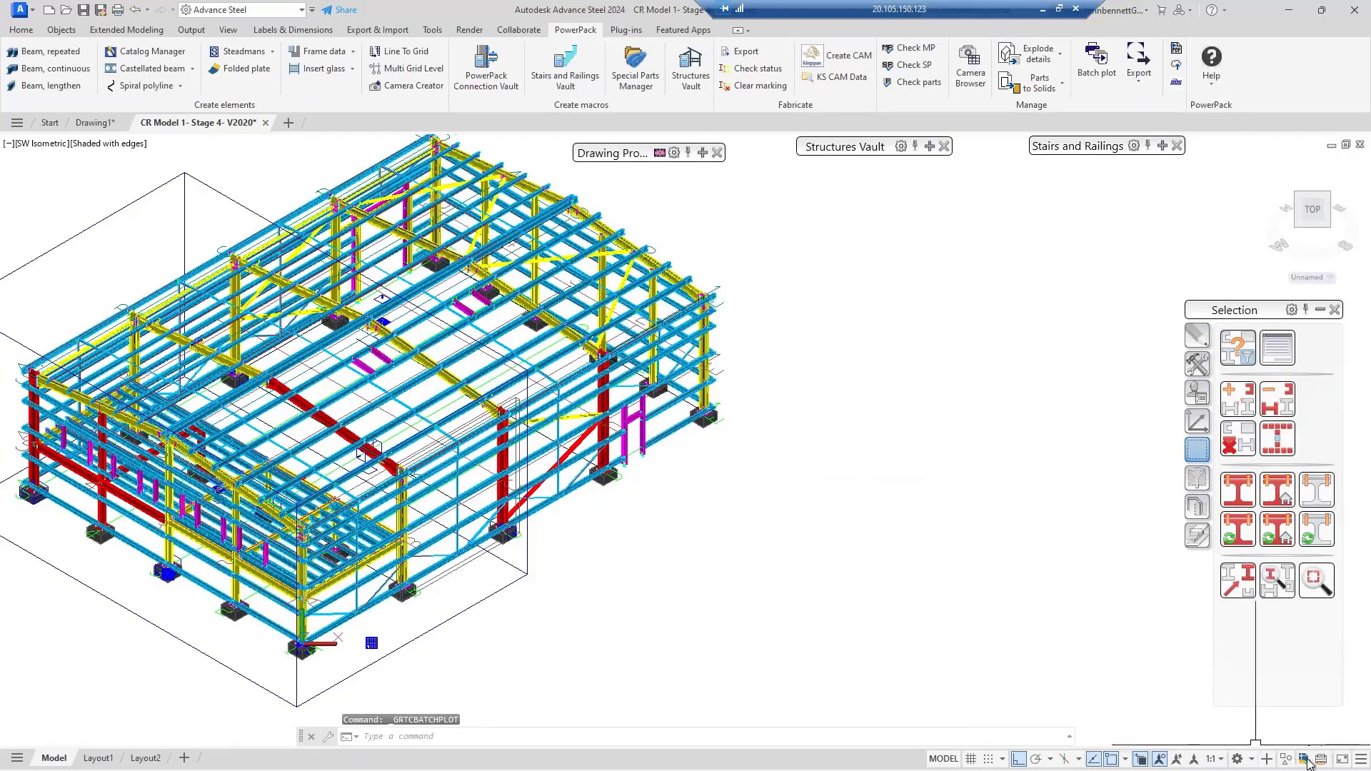
- Review the plot and publish details of the completed job, through to its last plotted sheet
mouse_move(1324, 762)
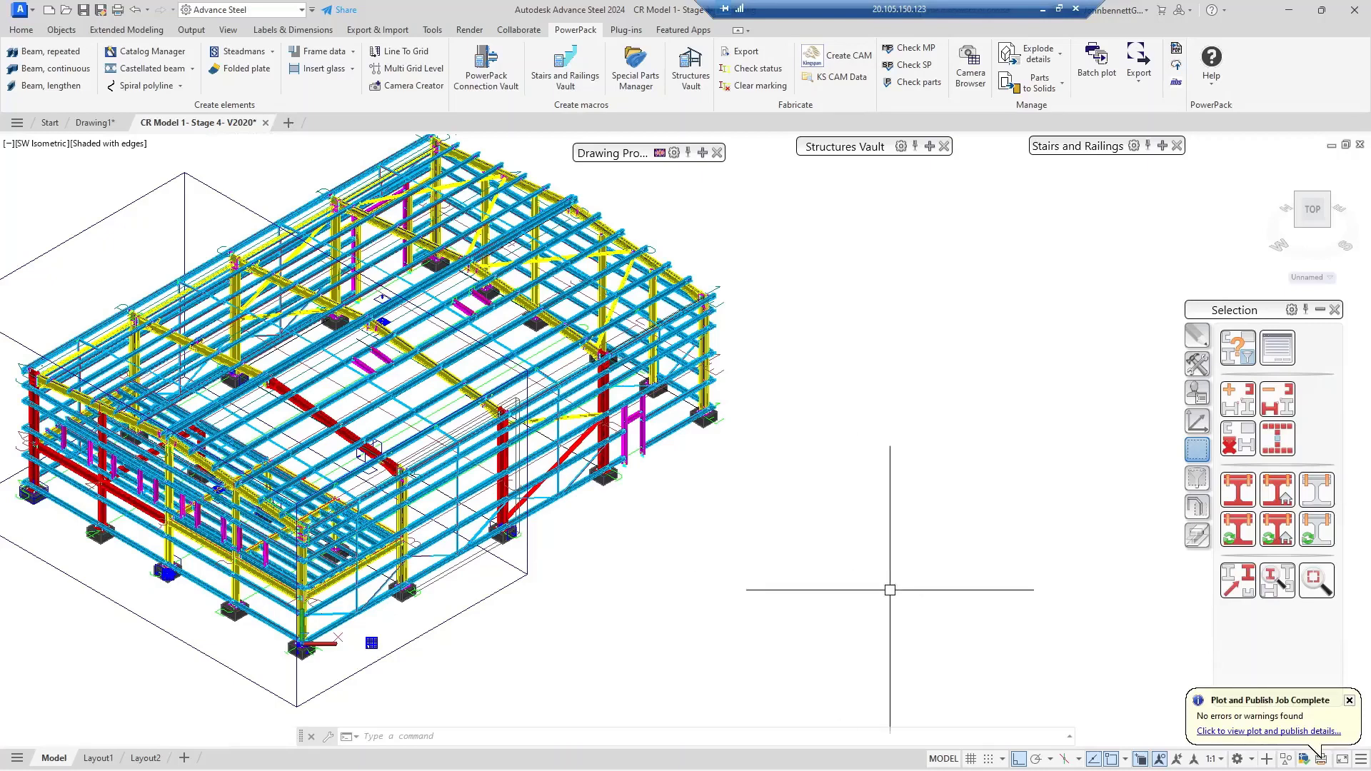
left_click(1207, 733)
scroll(702, 414, "down", 4)
scroll(702, 418, "down", 20)
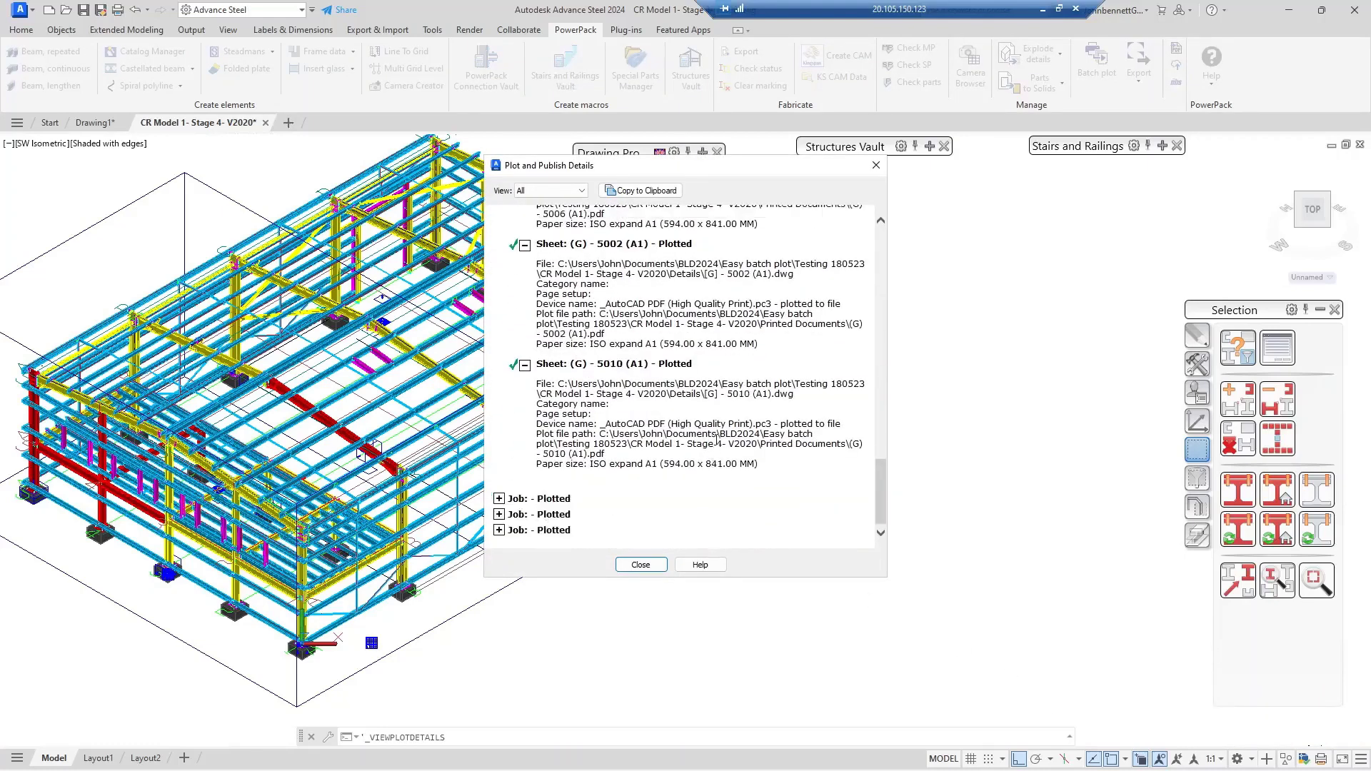
left_click(876, 165)
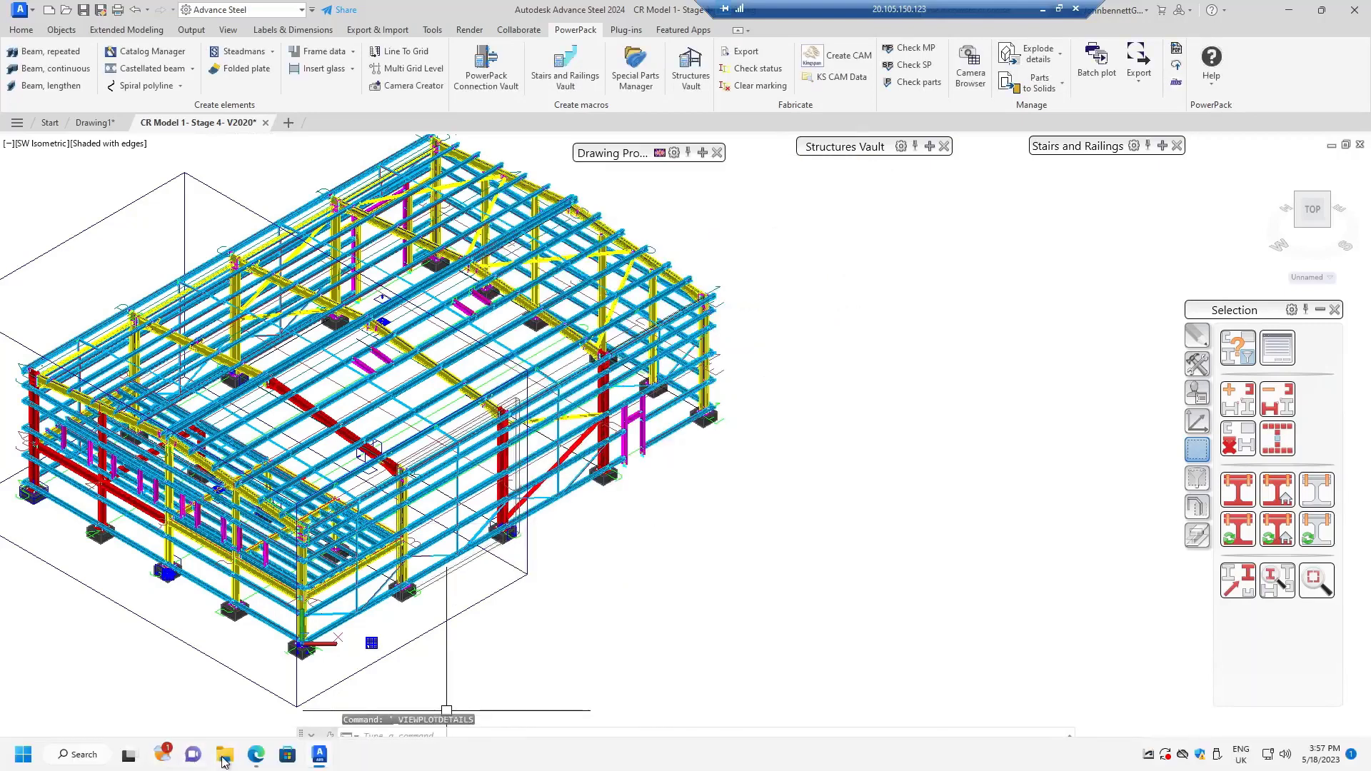
- Switch to File Explorer and check the individual (G) sheet PDFs in the Printed Documents folder
left_click(224, 759)
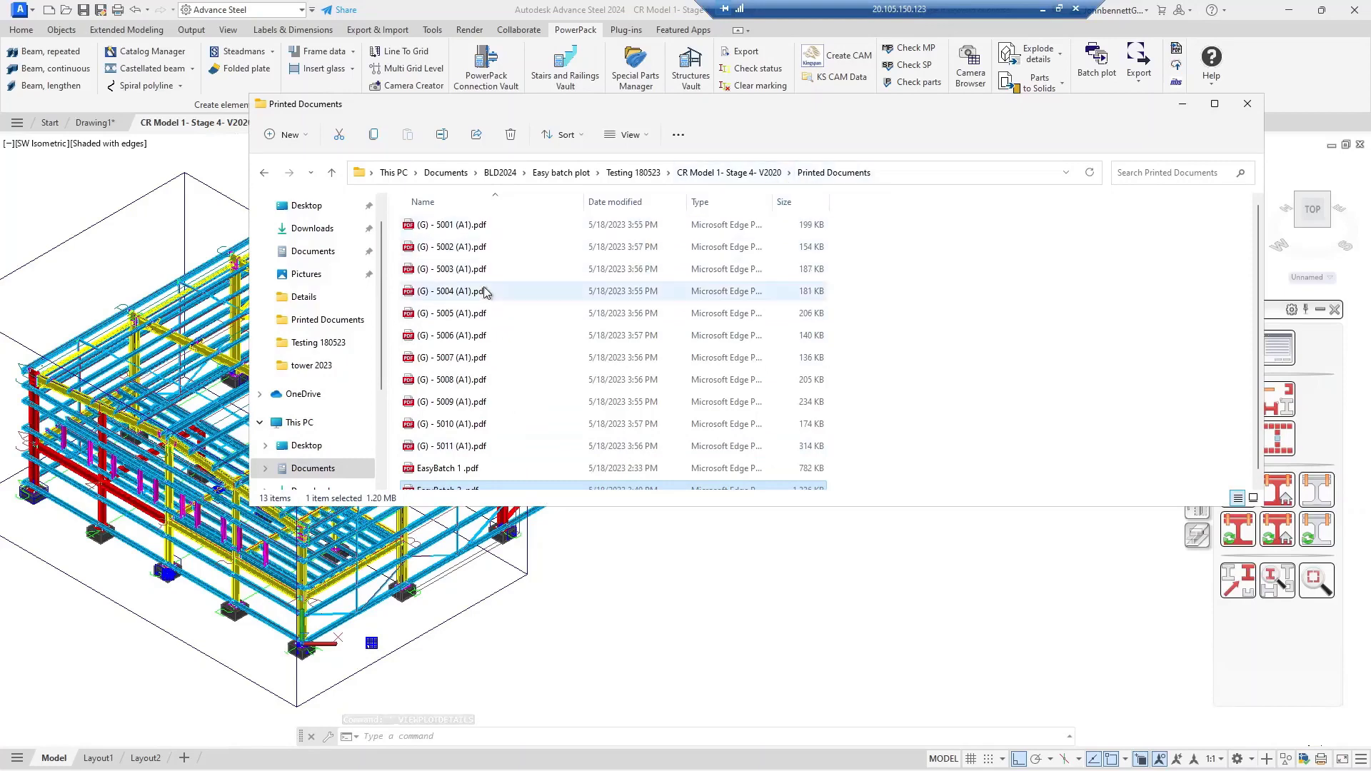
left_click(438, 227)
left_click(438, 248)
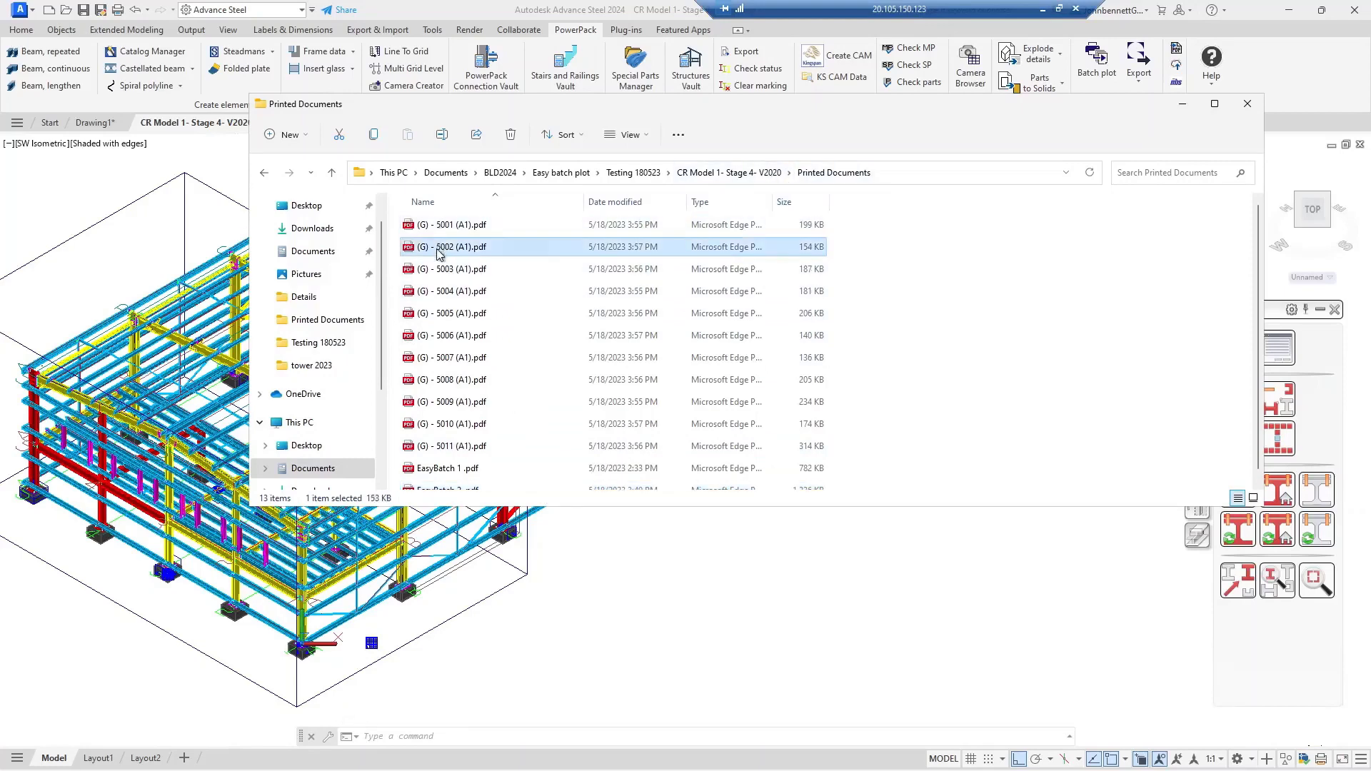
left_click(440, 271)
left_click(437, 293)
left_click(440, 315)
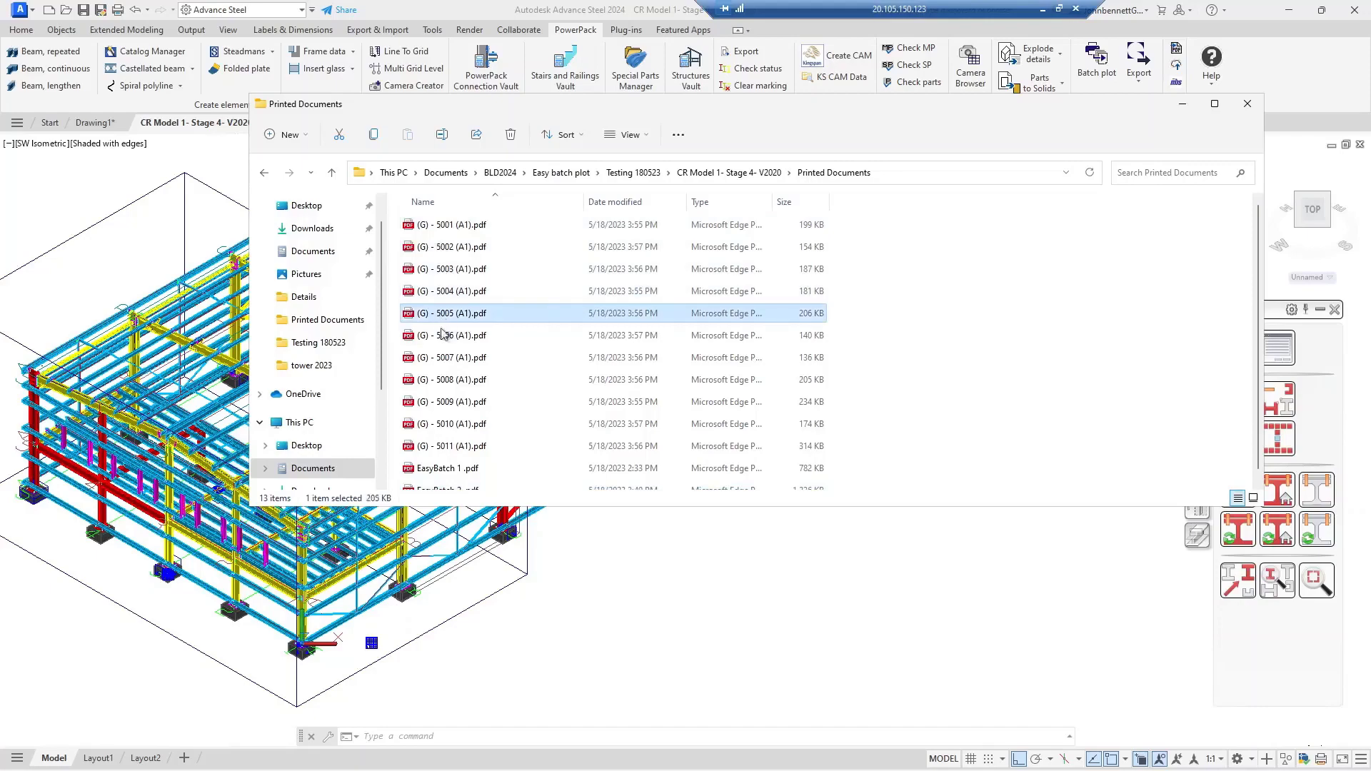
left_click(442, 335)
- Open (G) - 5005 (A1).pdf and inspect its drawing and the Sheets and Views bookmark
double_click(441, 314)
scroll(463, 350, "down", 4)
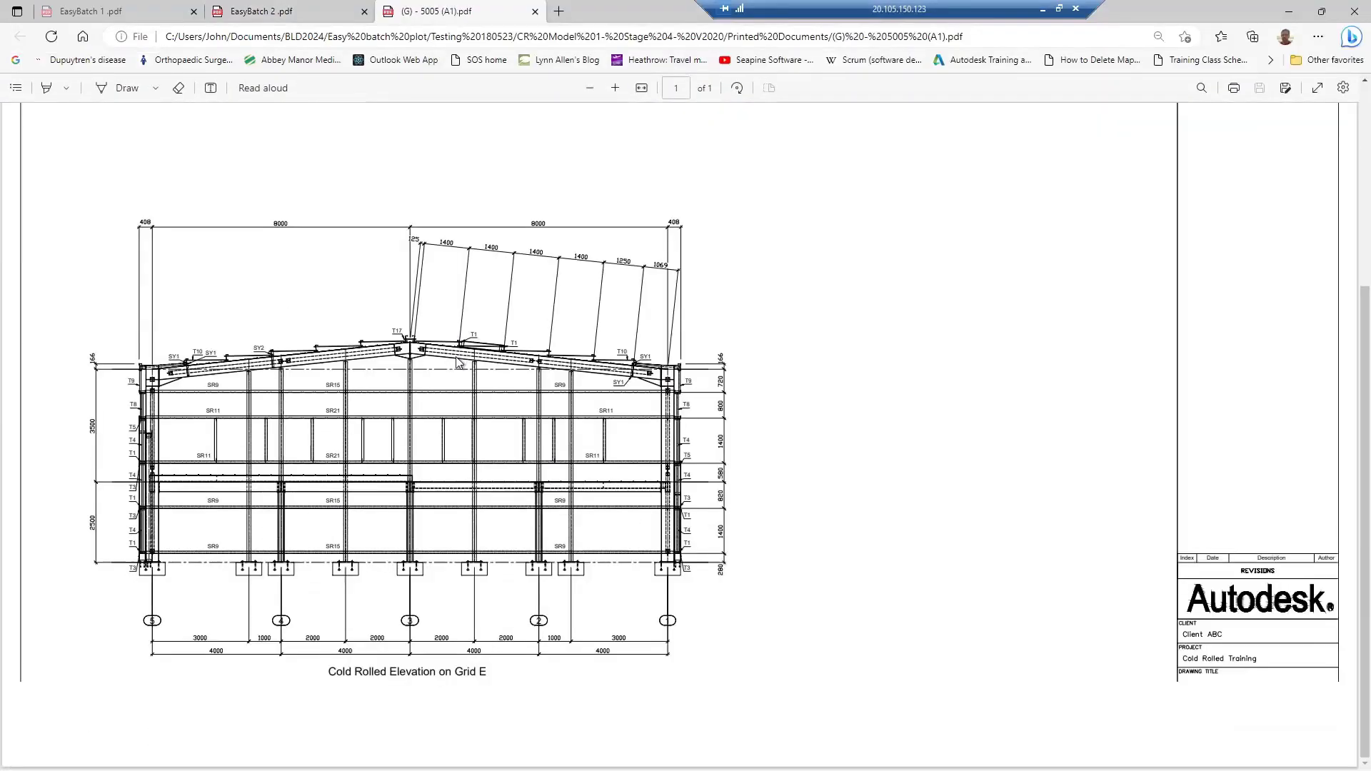
scroll(448, 353, "up", 4)
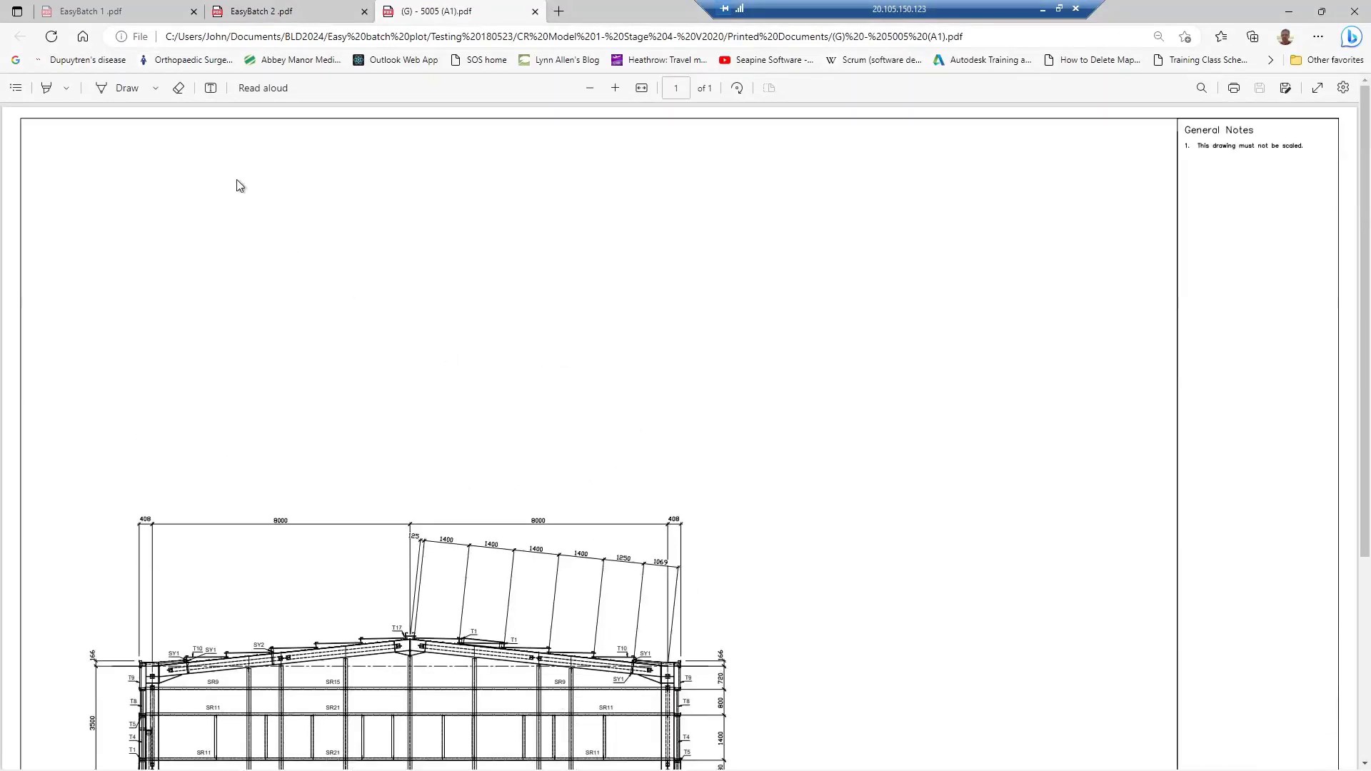
left_click(11, 87)
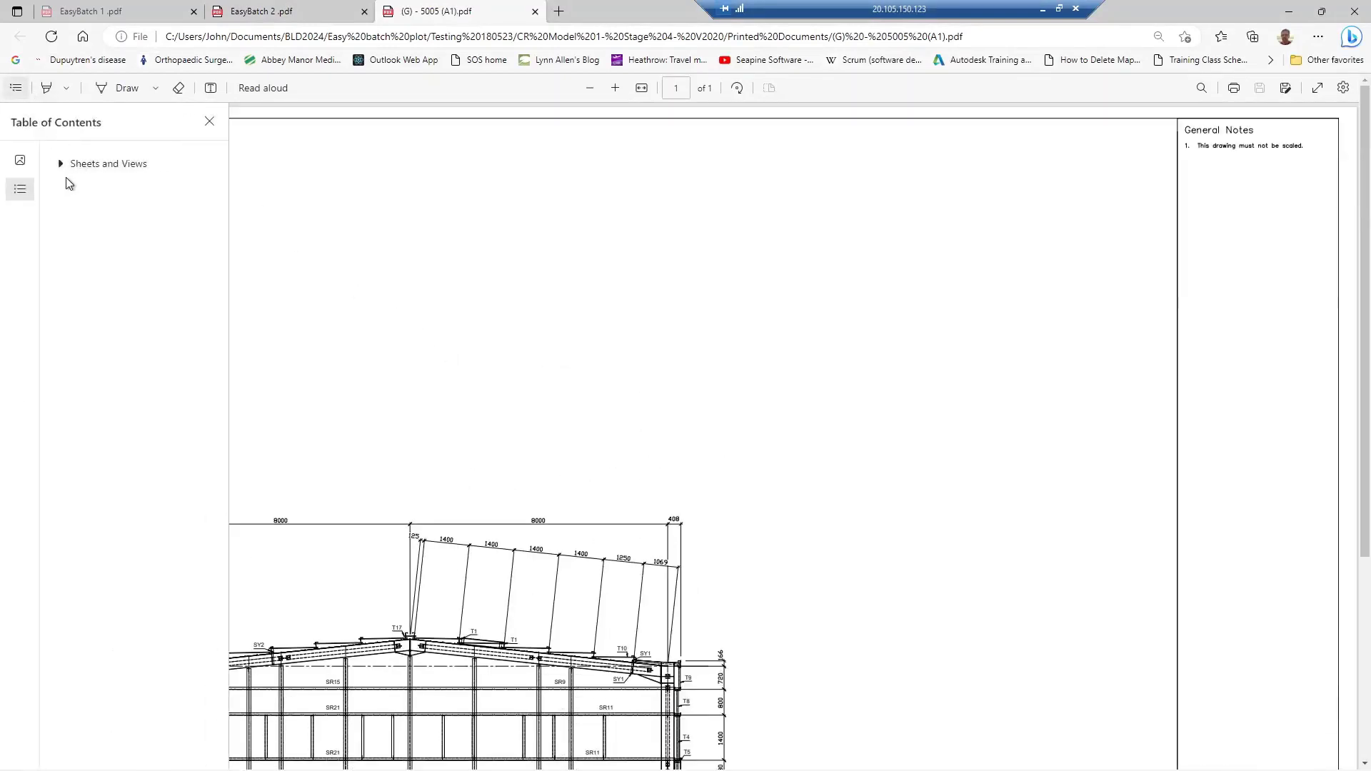
left_click(60, 165)
left_click(91, 186)
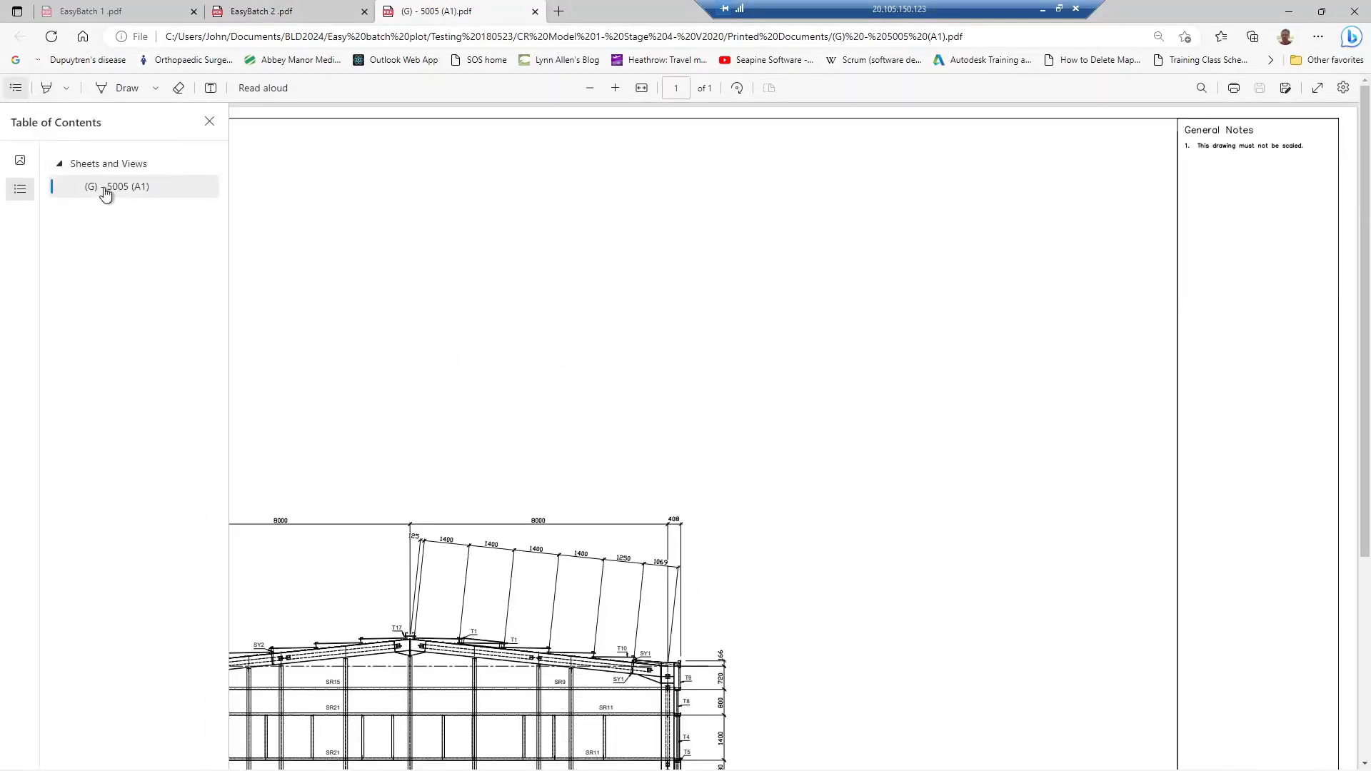
- Check the elevation and title block of sheet 5005, close its PDF and return to the Advance Steel model
left_click(432, 315)
scroll(346, 293, "down", 4)
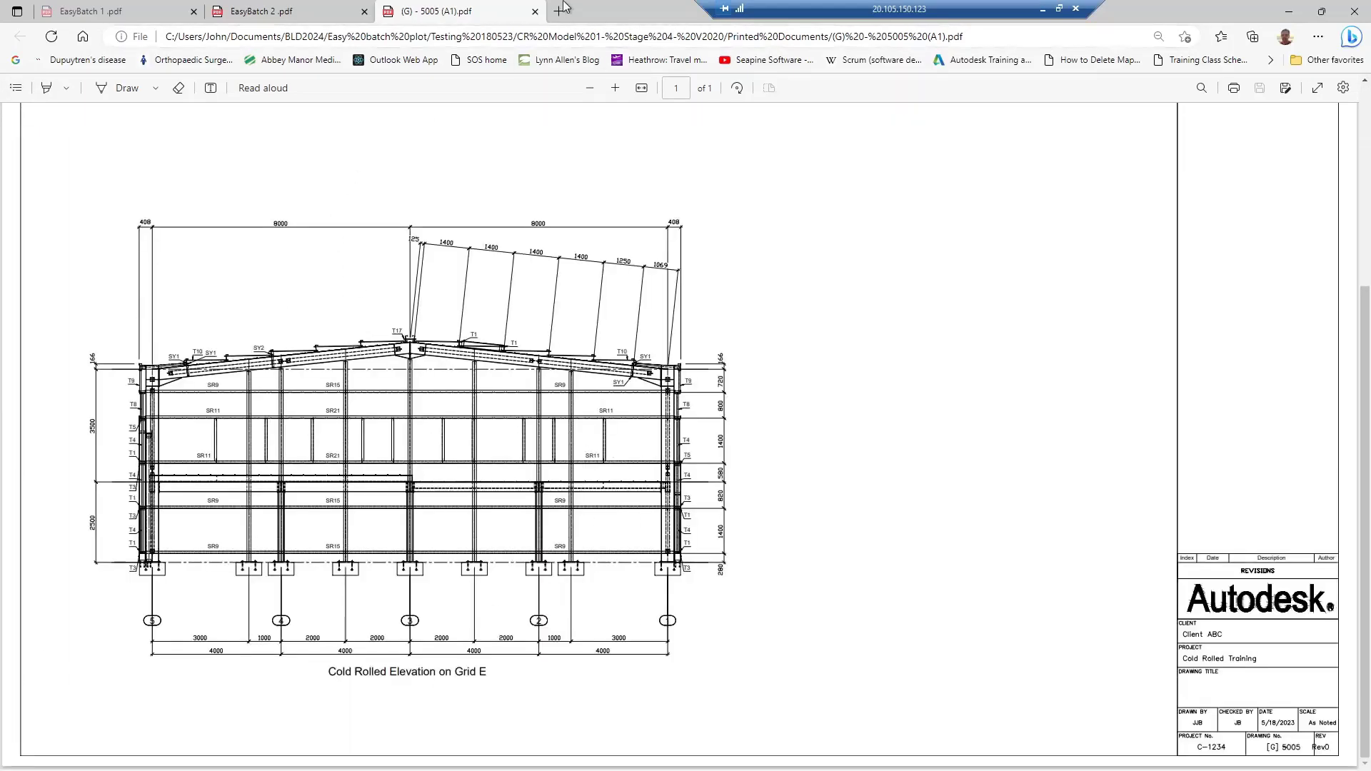
left_click(535, 12)
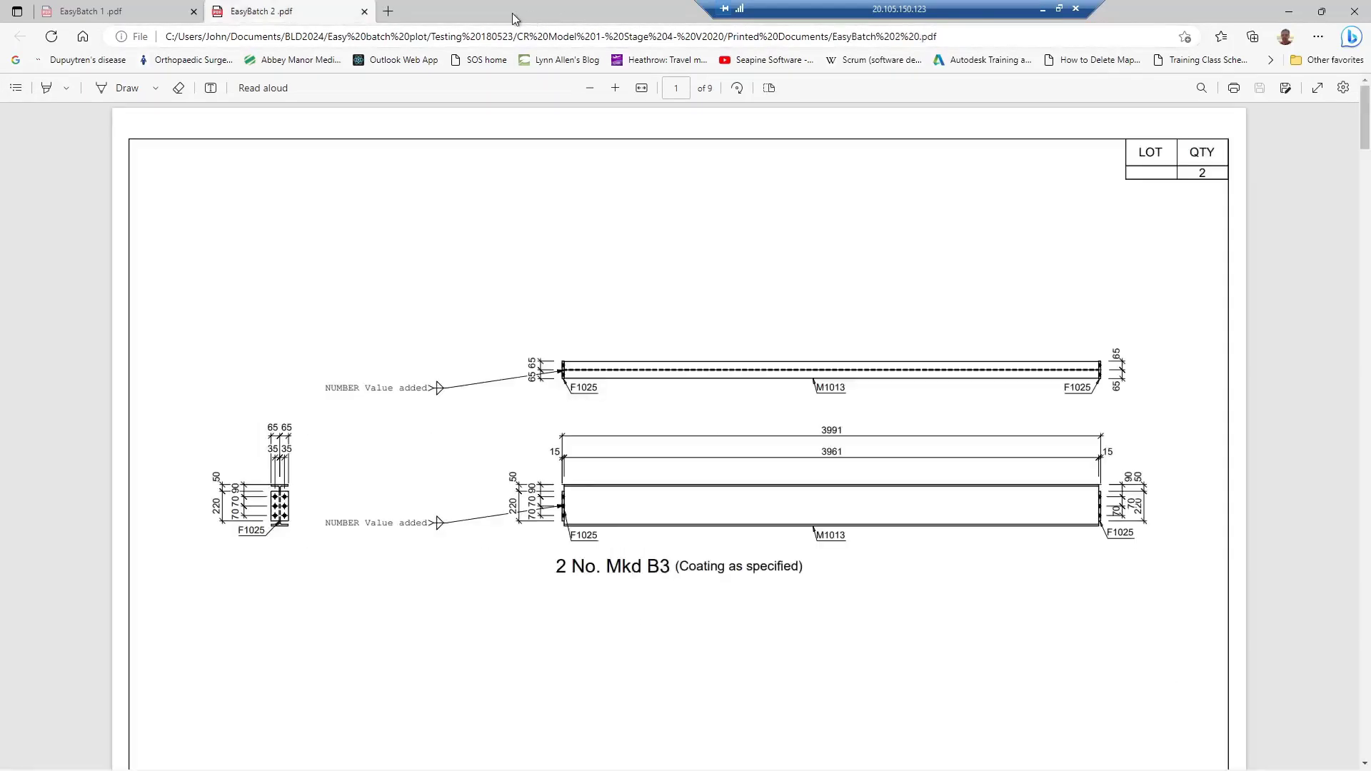
left_click(1291, 11)
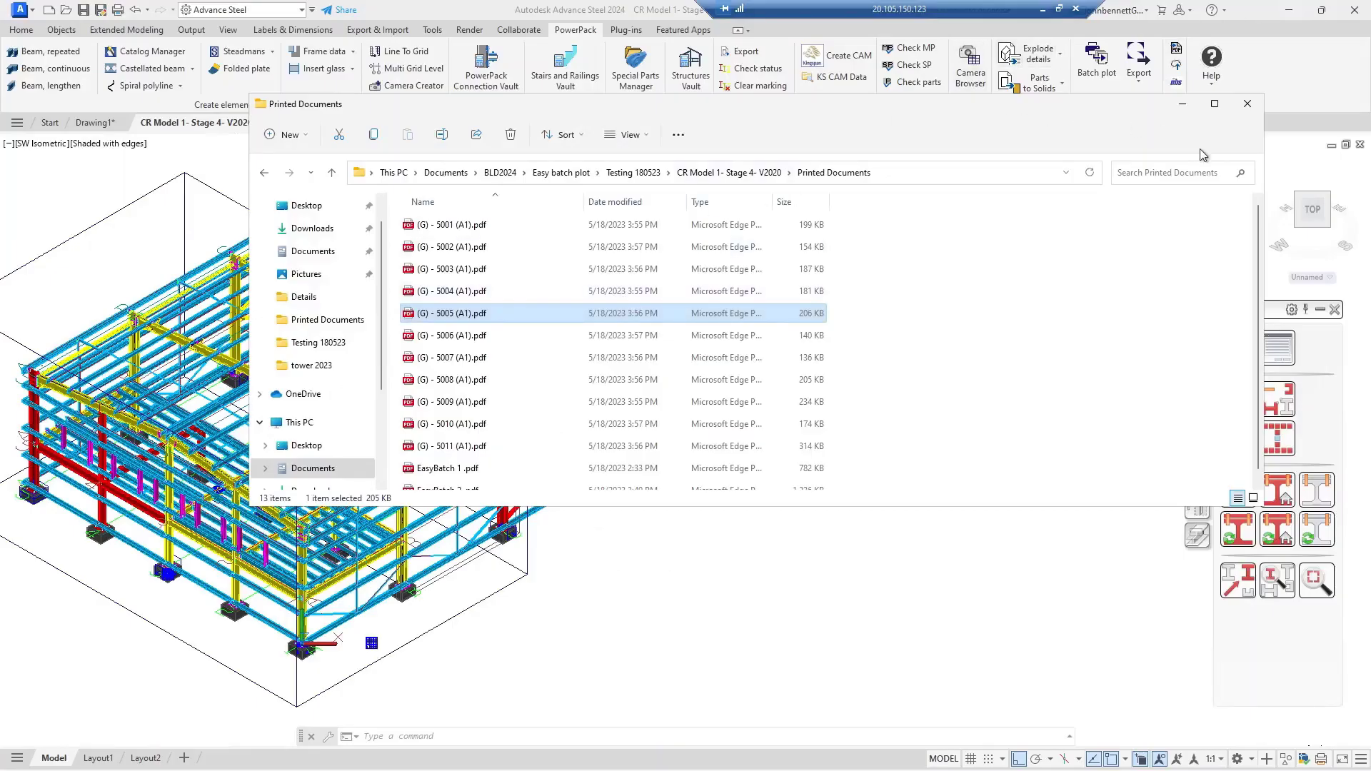
left_click(1248, 105)
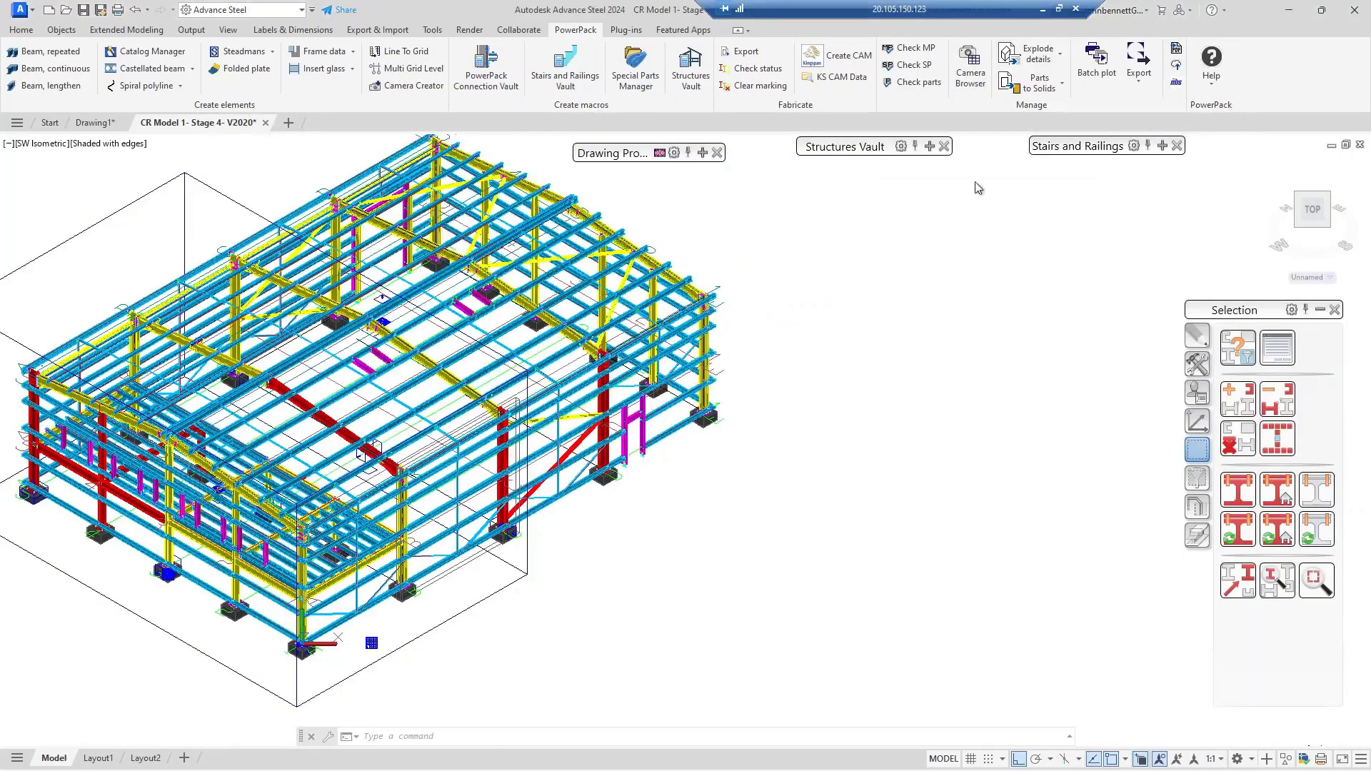
- Reopen Easy Batch Plot with an empty sheet list and place its dialog beside the steel model
left_click(1097, 65)
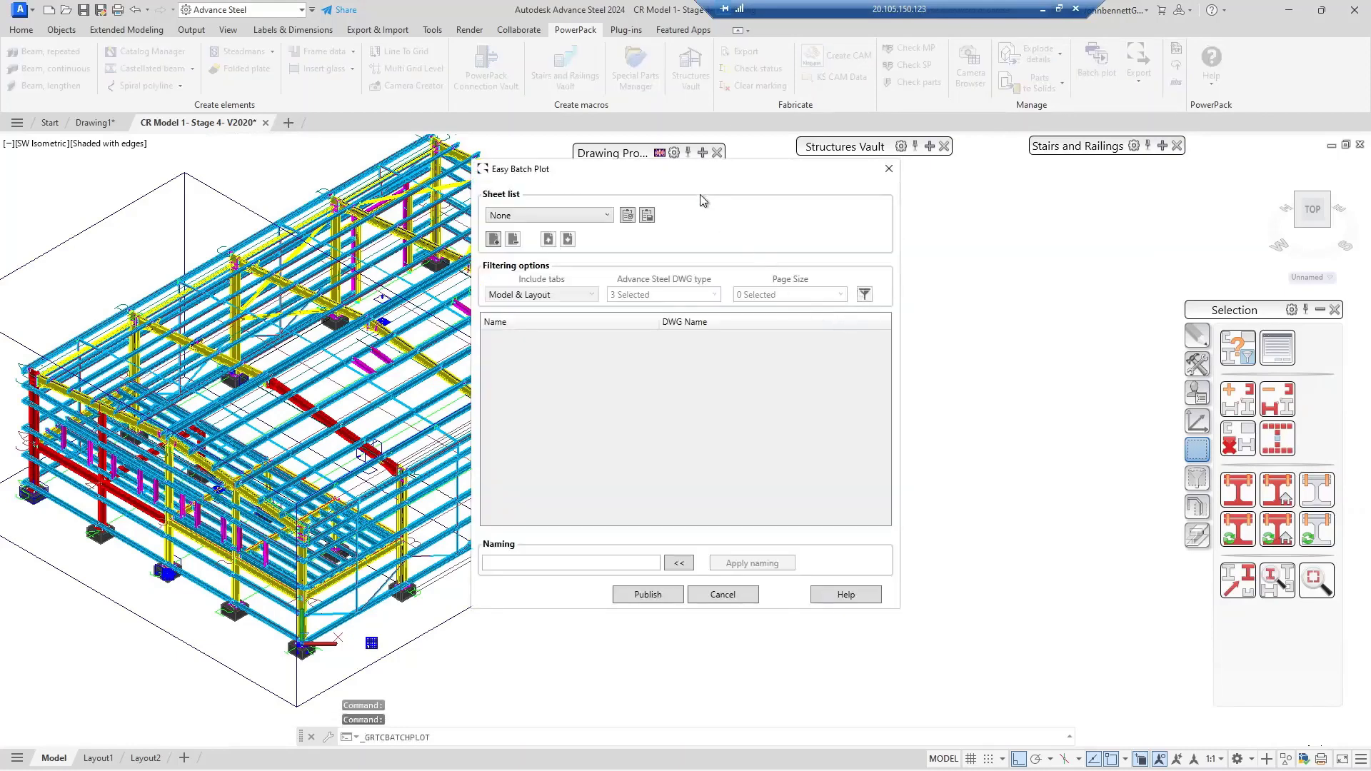
left_click_drag(699, 175, 937, 222)
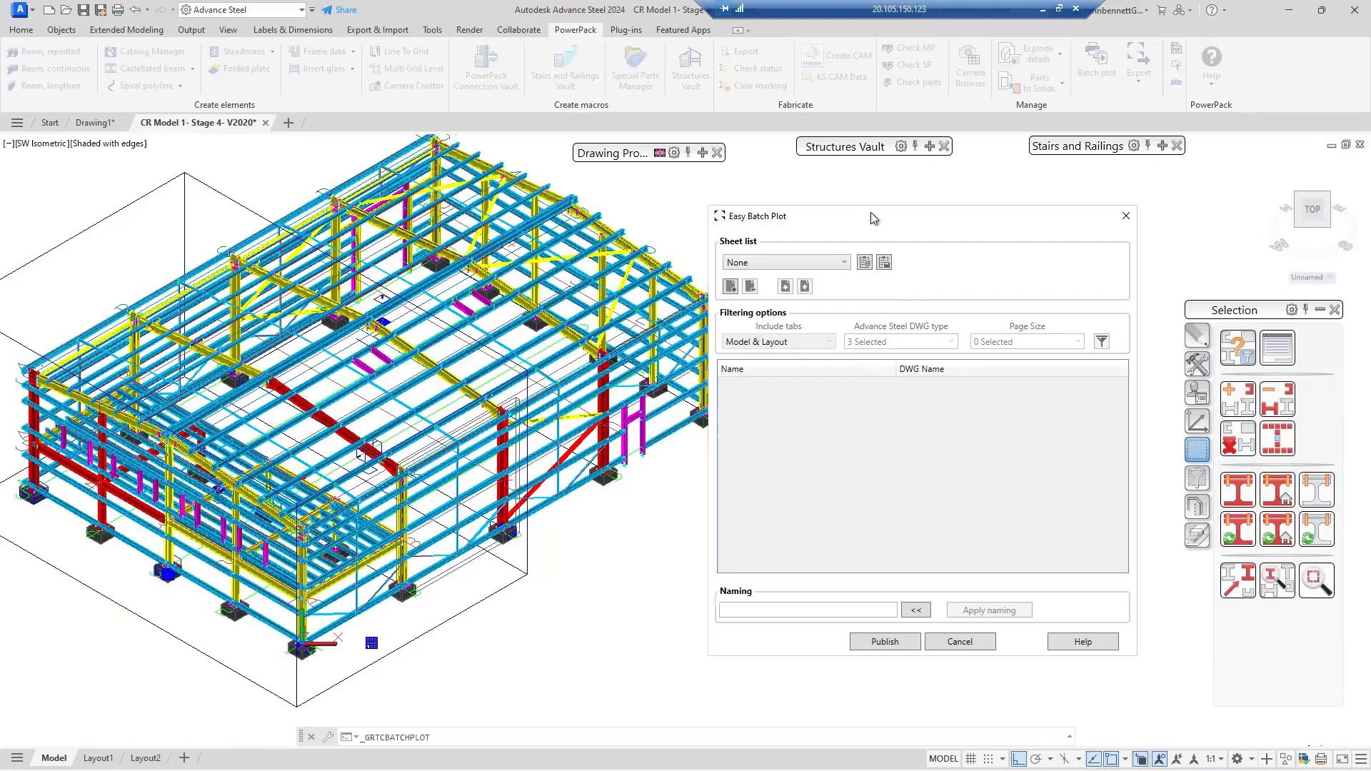
left_click_drag(872, 213, 886, 216)
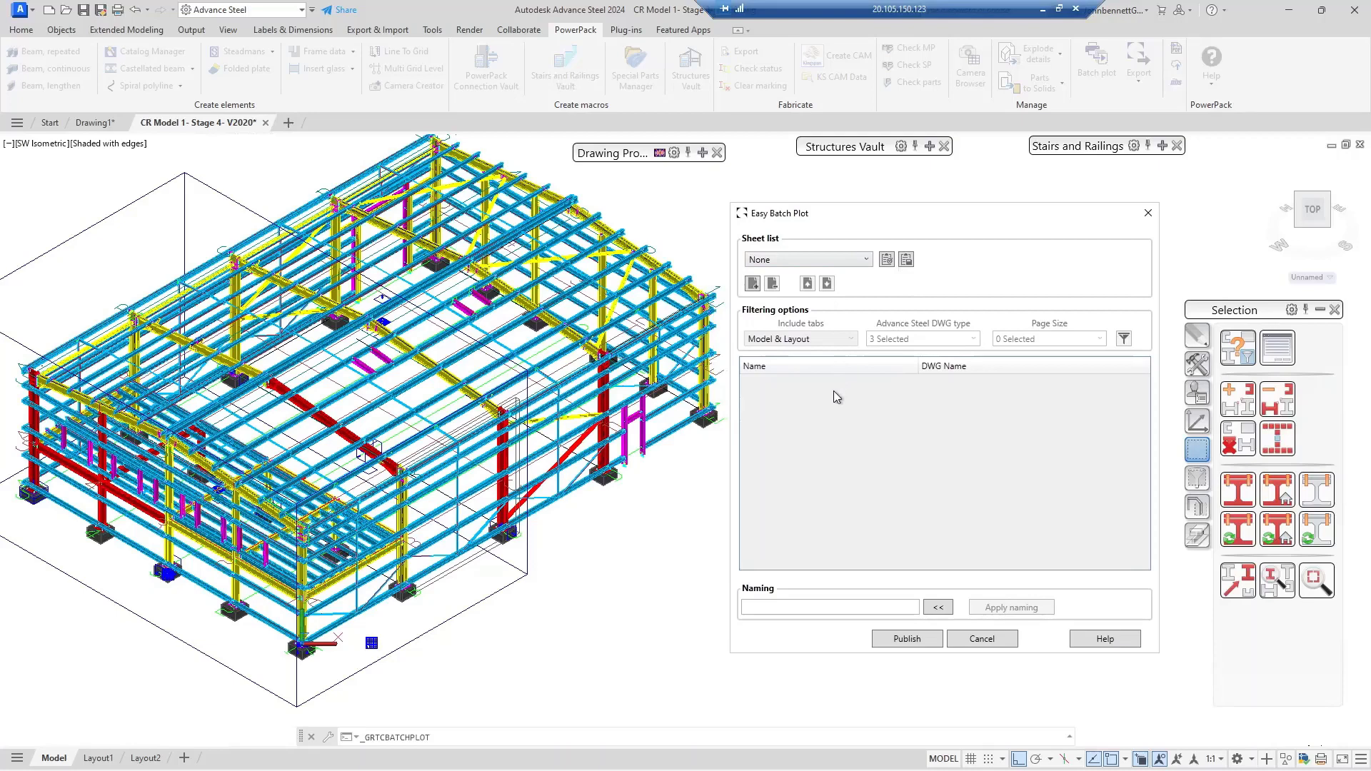